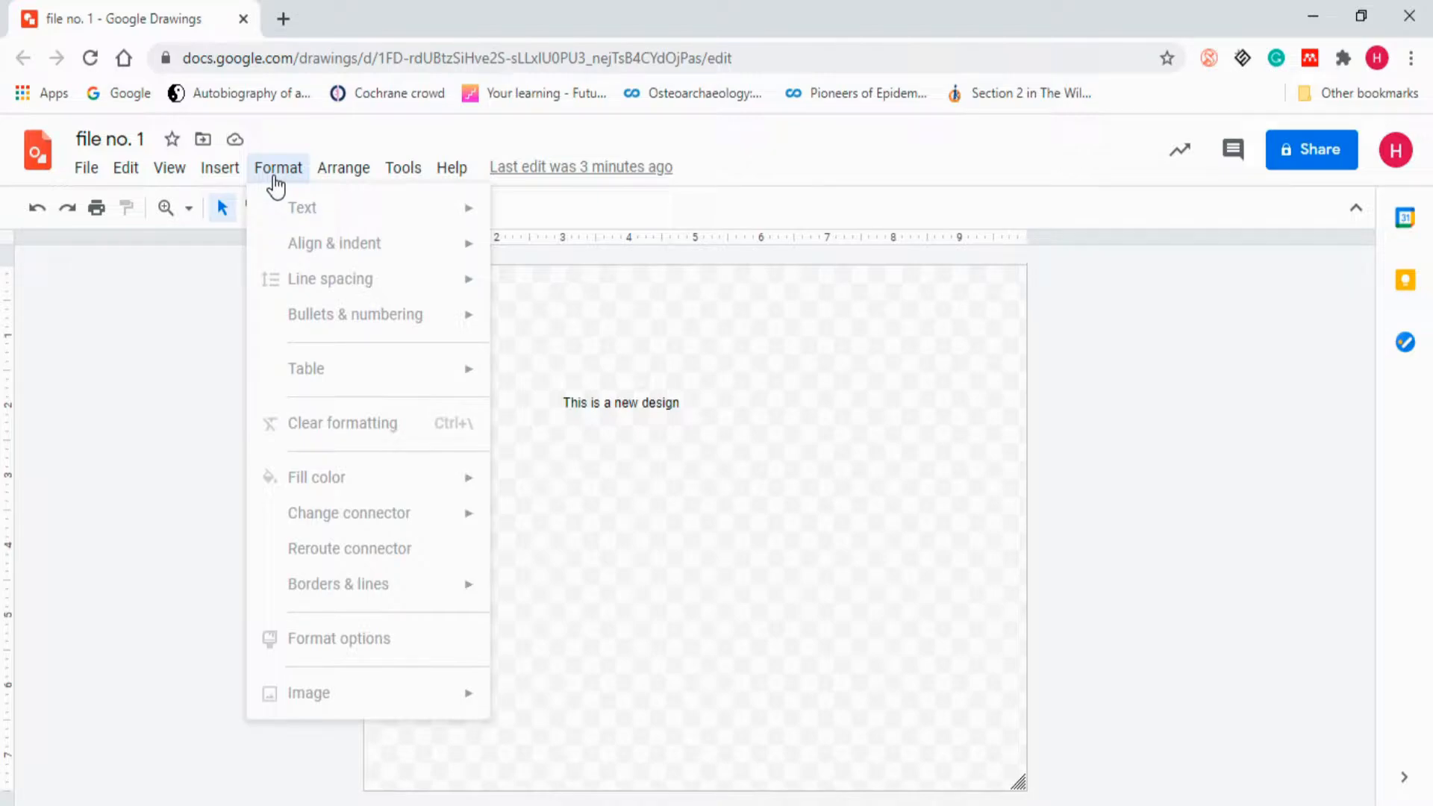
{"action": "left_click", "coordinate": [601, 418]}
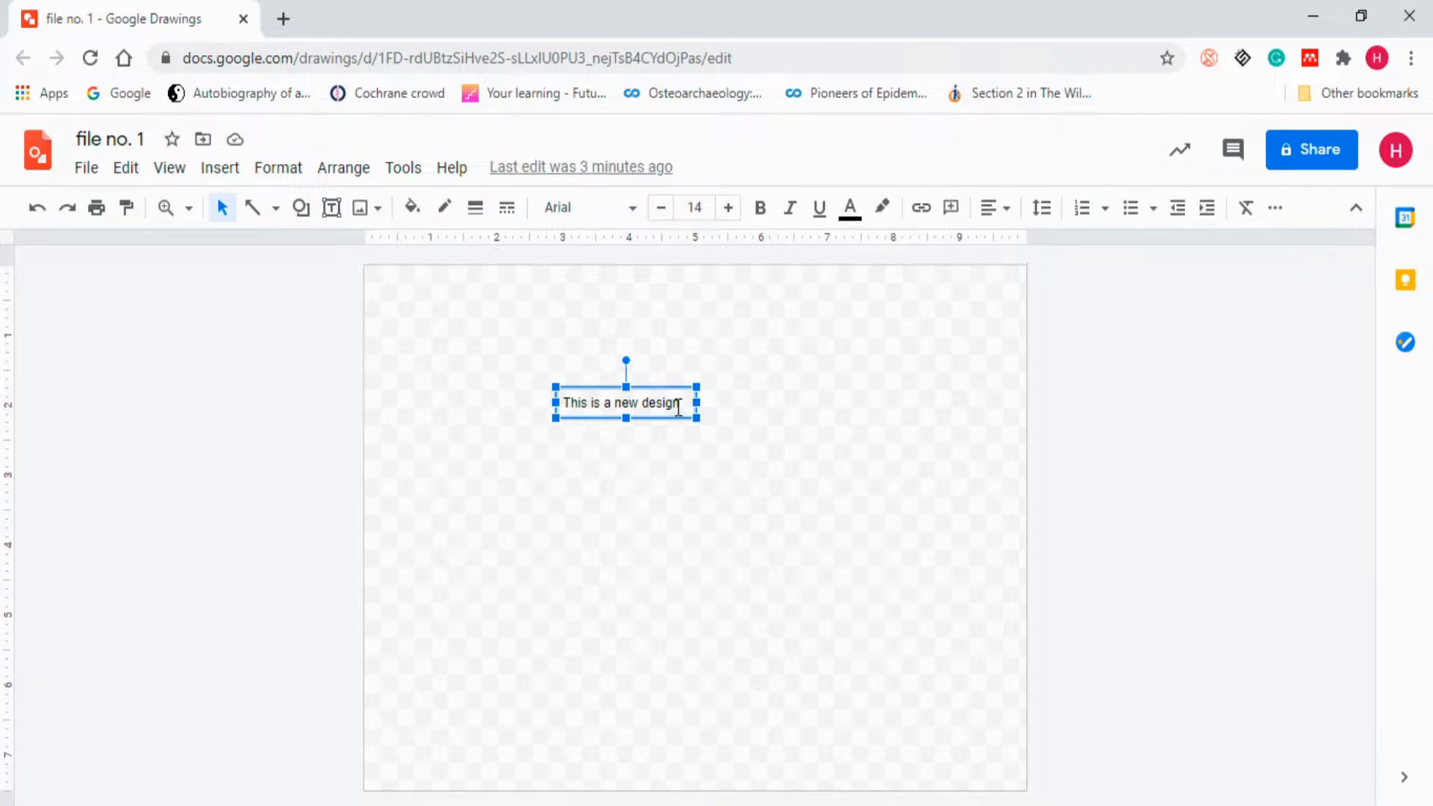
{"action": "left_click", "coordinate": [290, 171]}
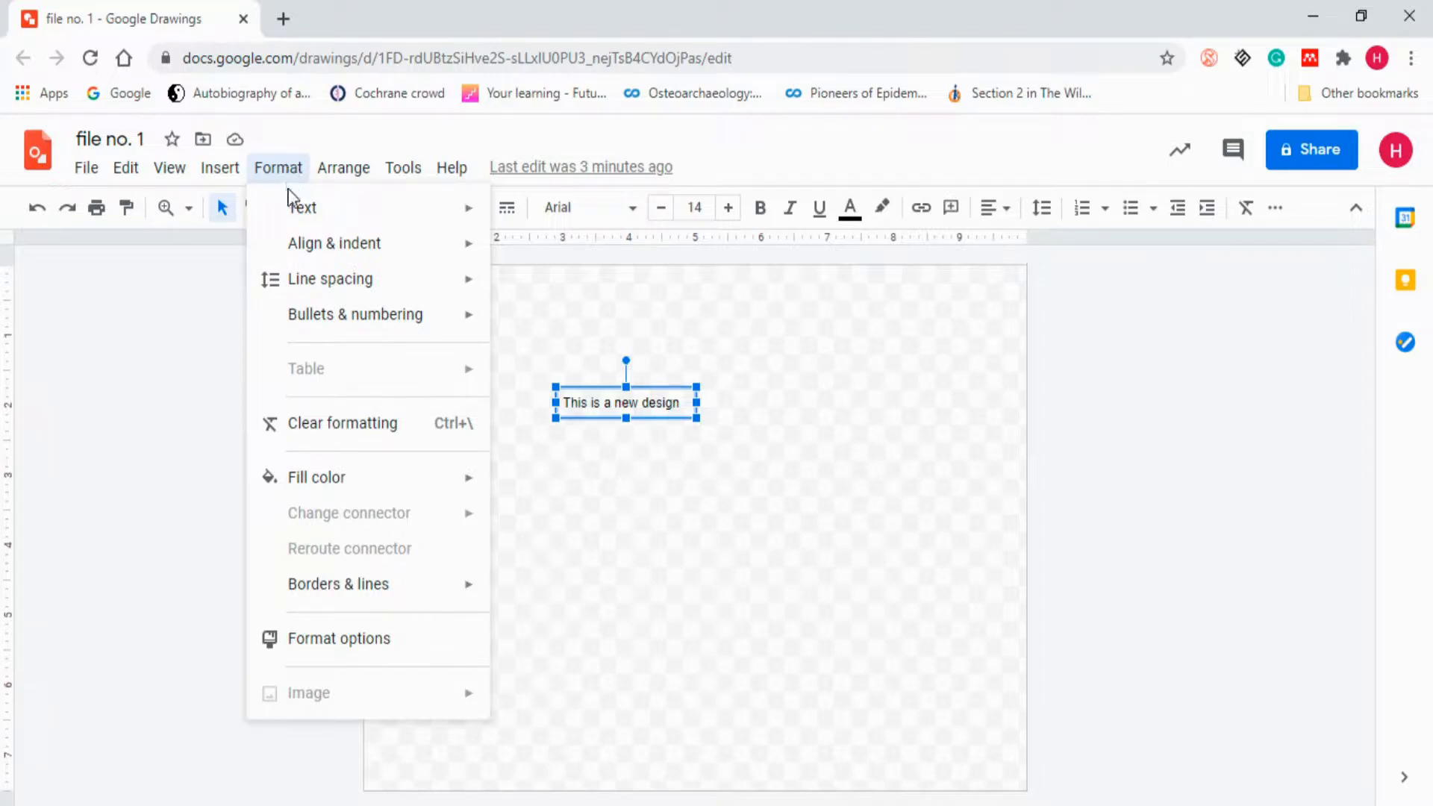
{"action": "mouse_move", "coordinate": [290, 210]}
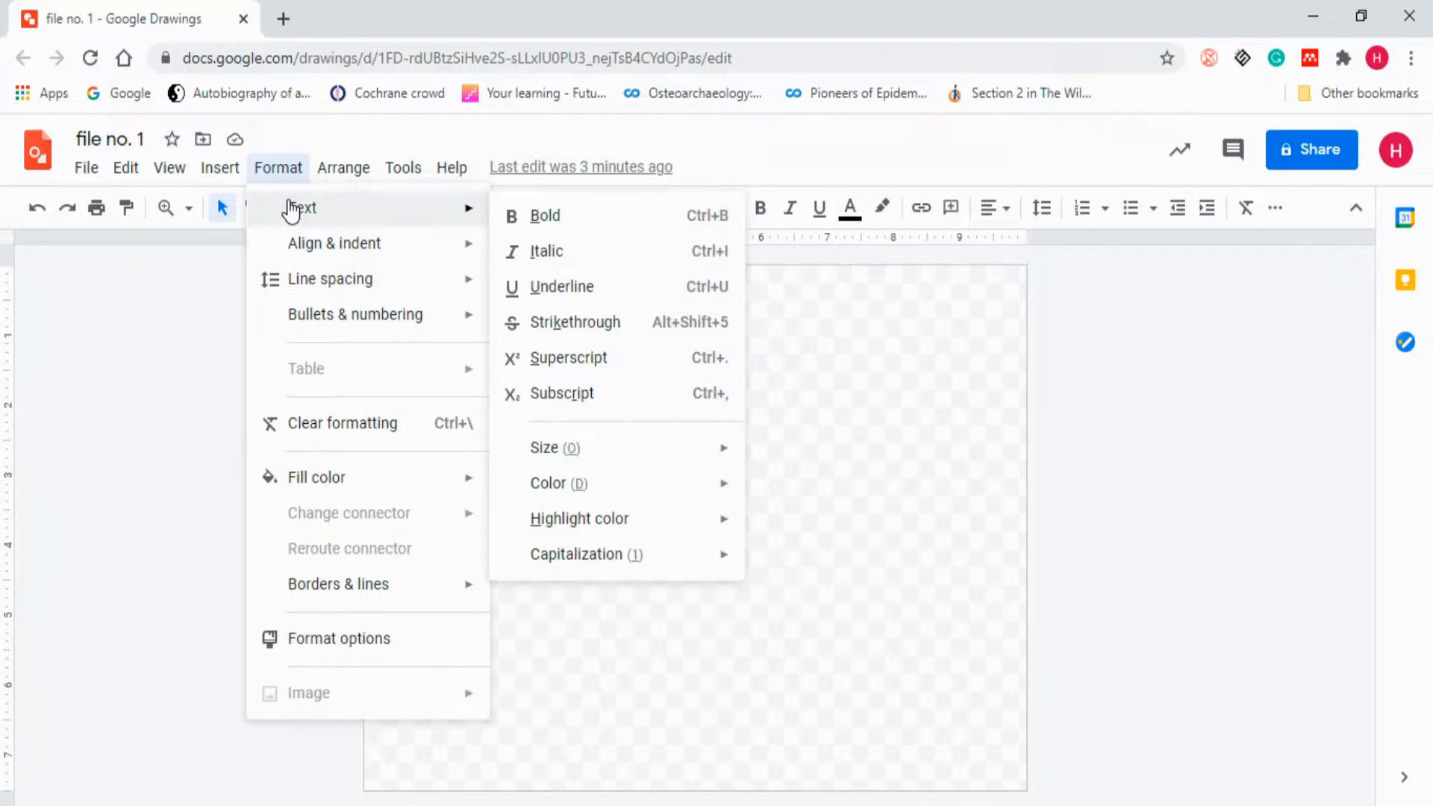
{"action": "left_click", "coordinate": [903, 439]}
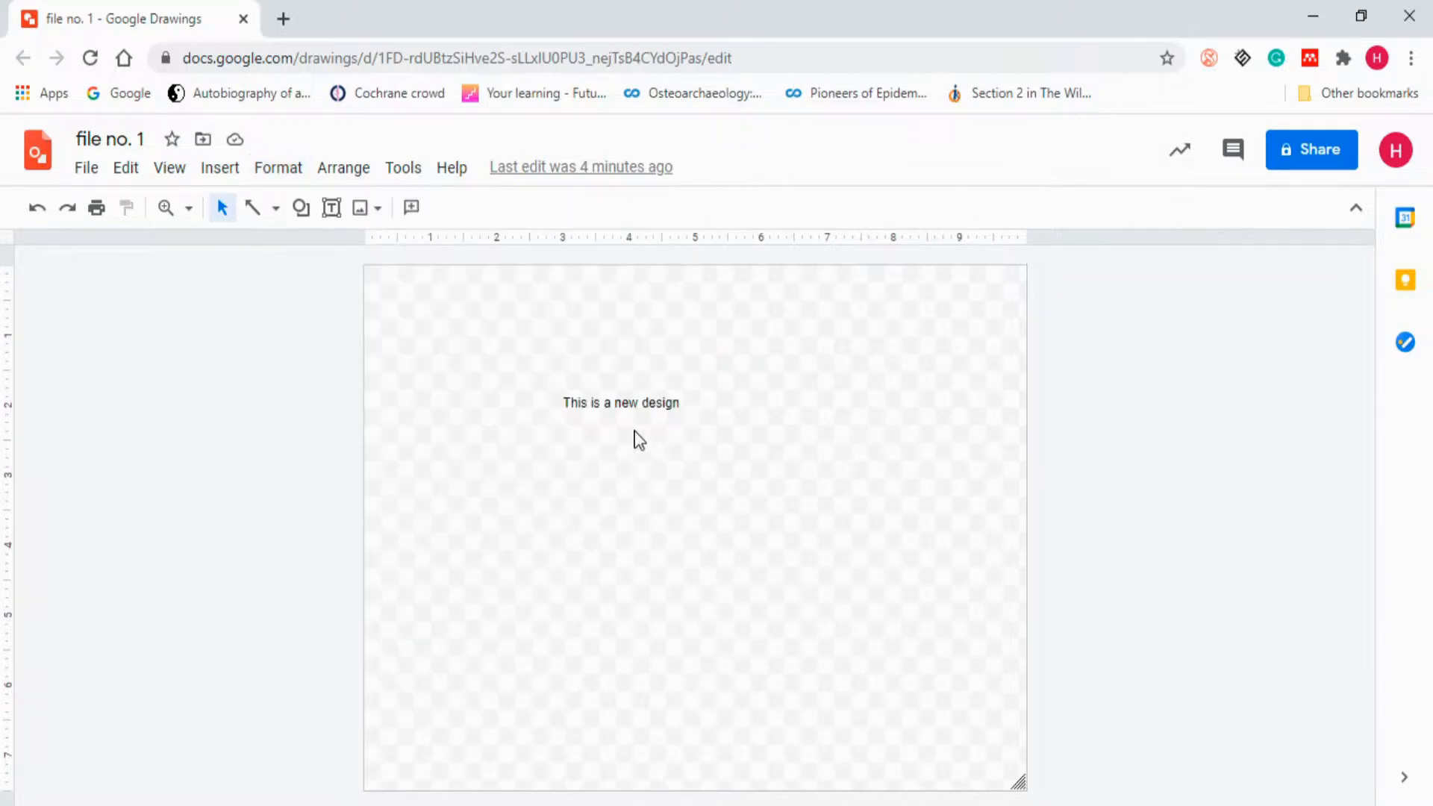
Format all of the text "This is a new design" as bold, italic and underlined.
{"action": "left_click", "coordinate": [595, 403]}
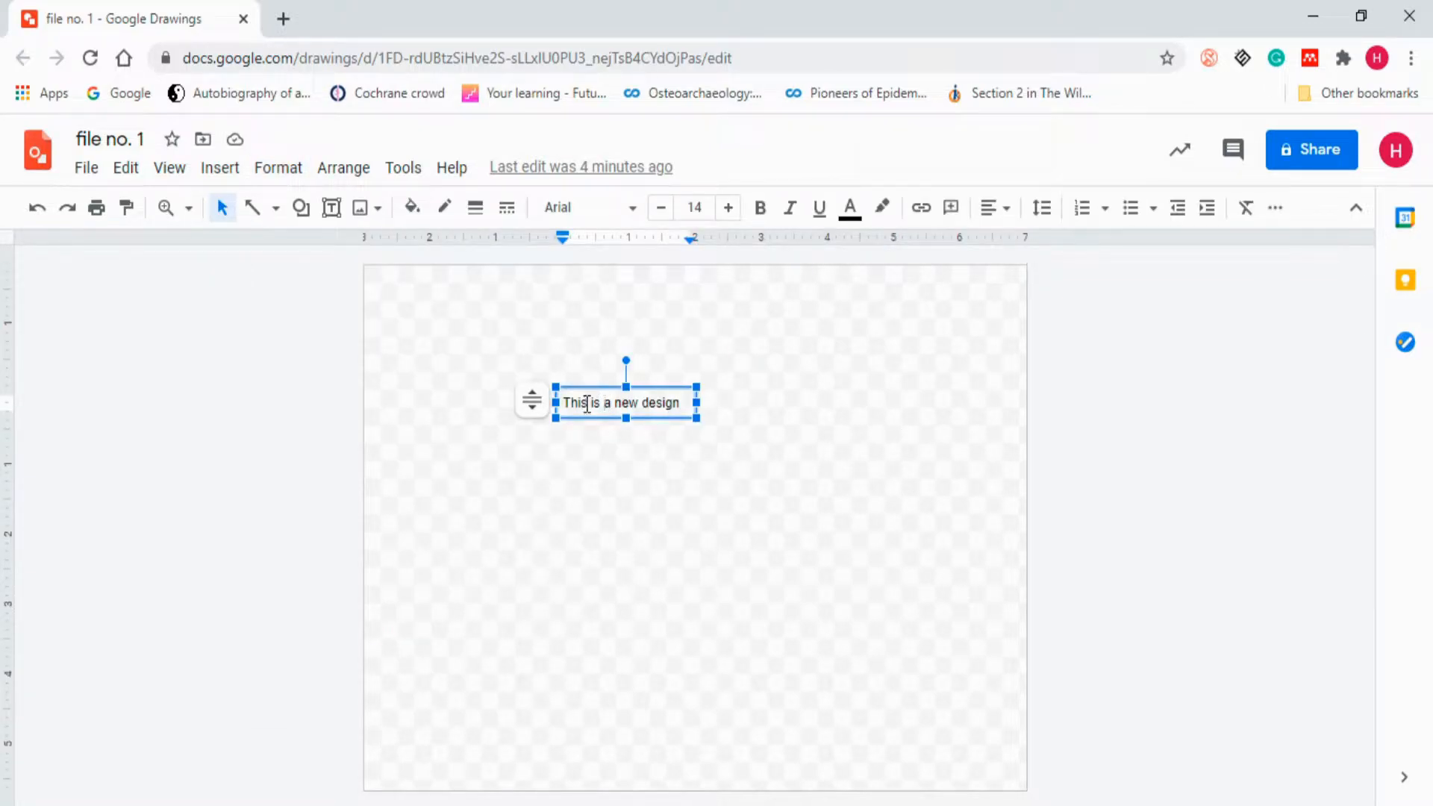
{"action": "key", "text": "ctrl+a"}
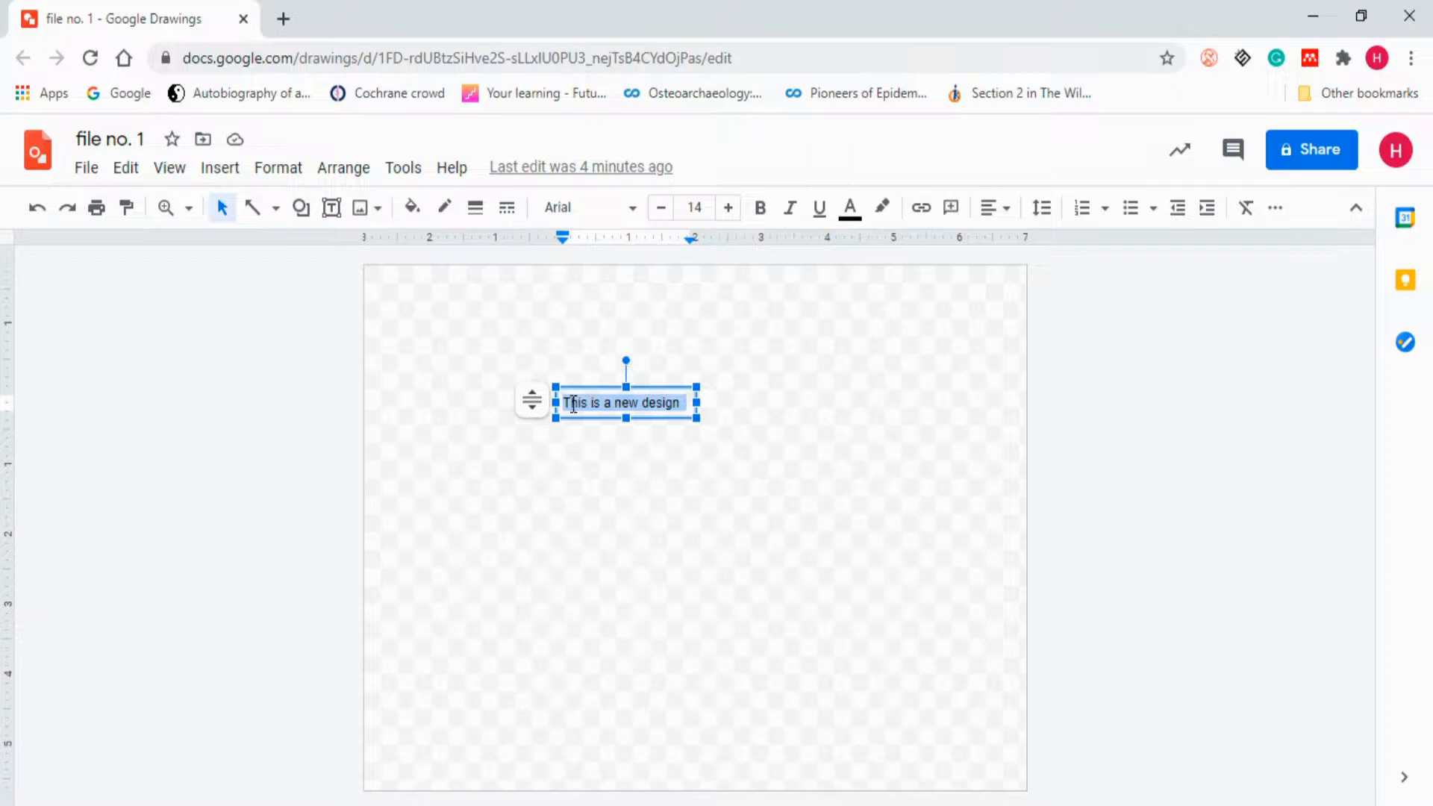
{"action": "left_click", "coordinate": [273, 167]}
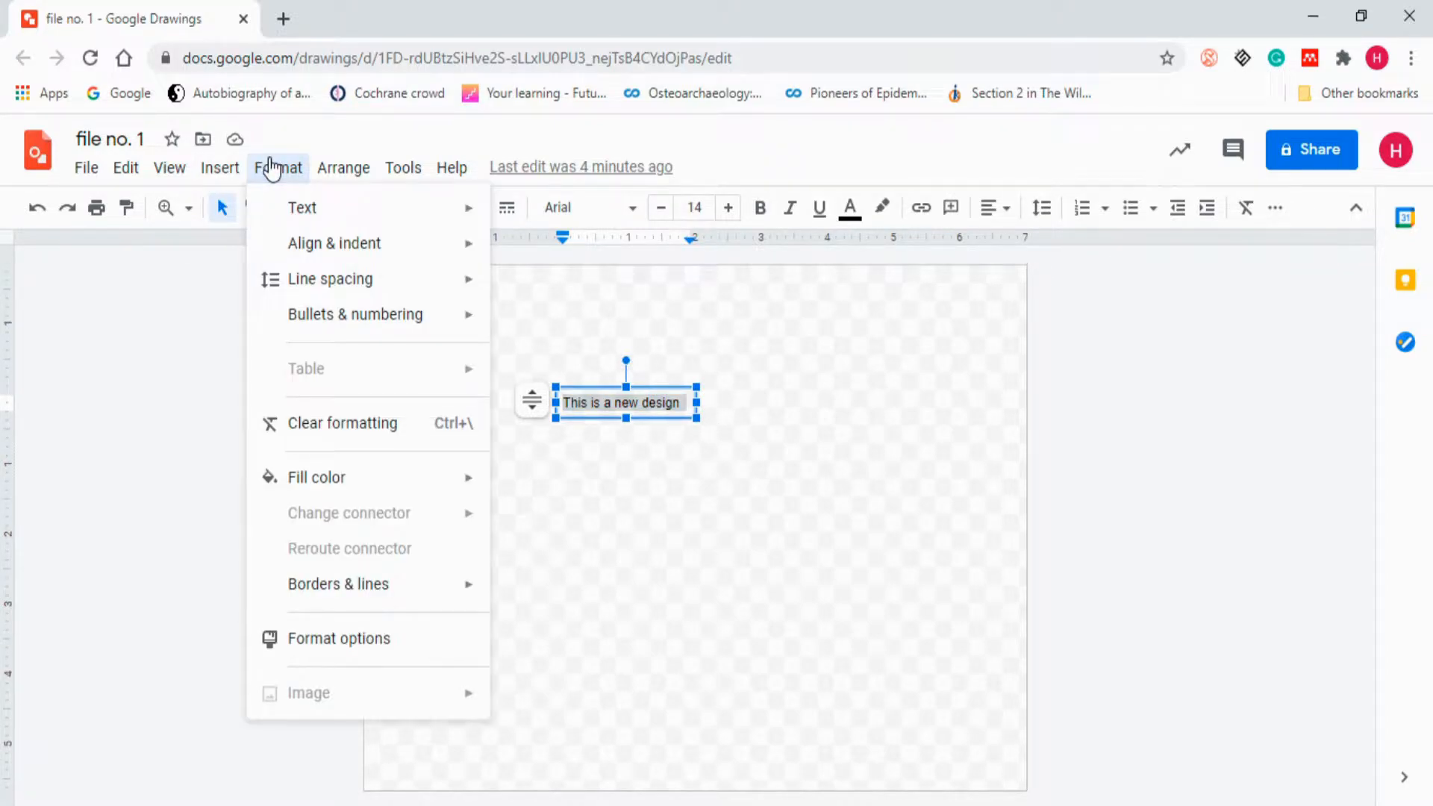
{"action": "mouse_move", "coordinate": [345, 213]}
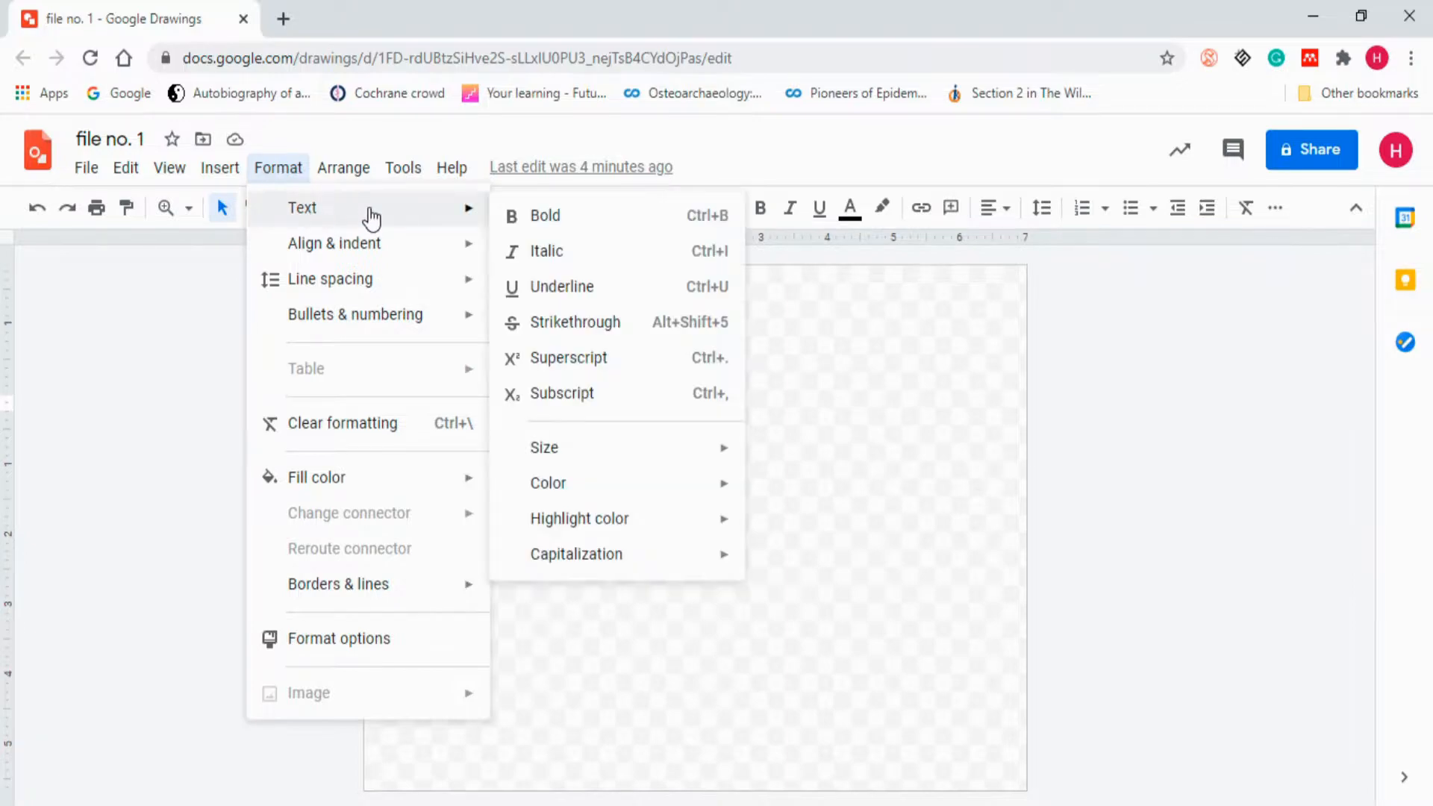
{"action": "left_click", "coordinate": [511, 215]}
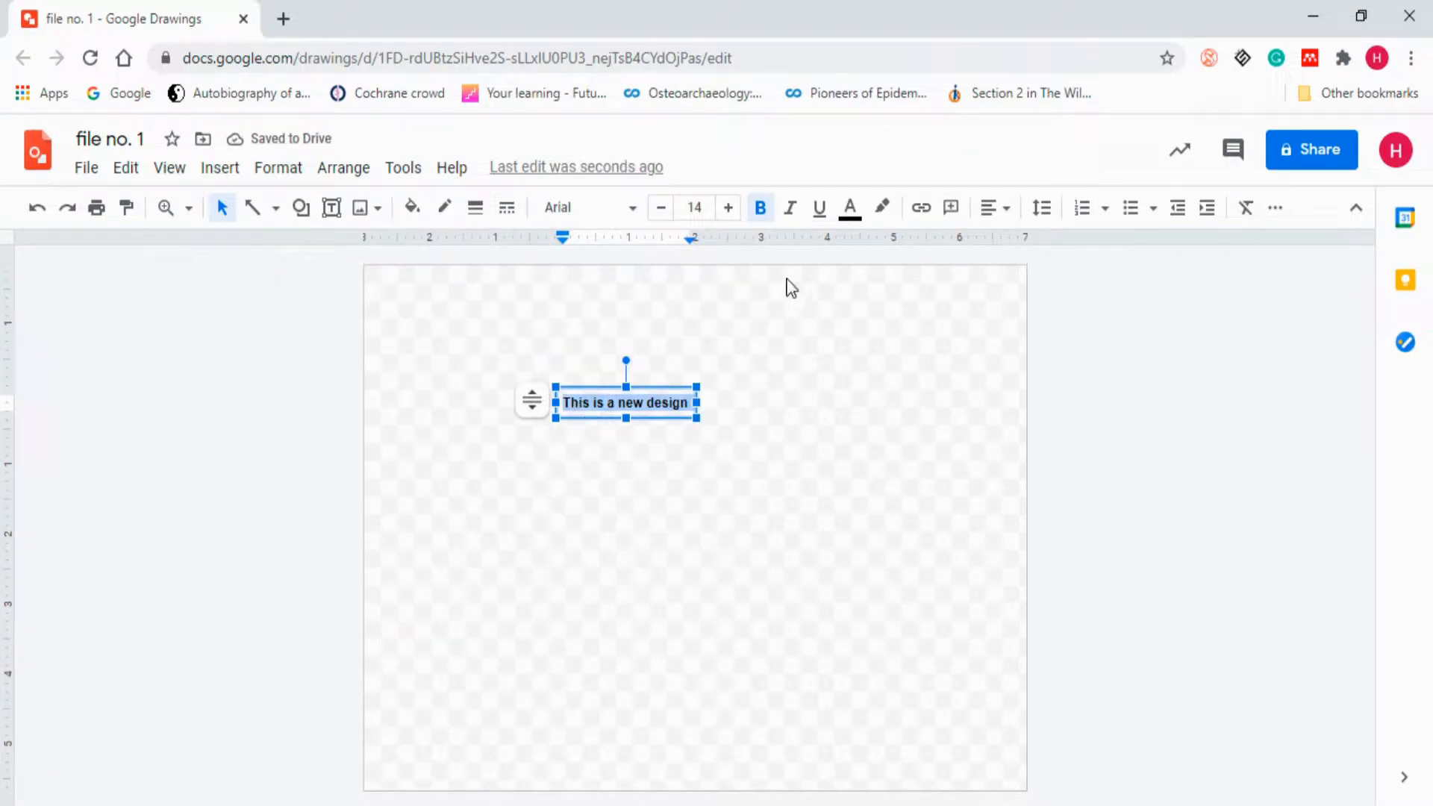
{"action": "left_click", "coordinate": [785, 215]}
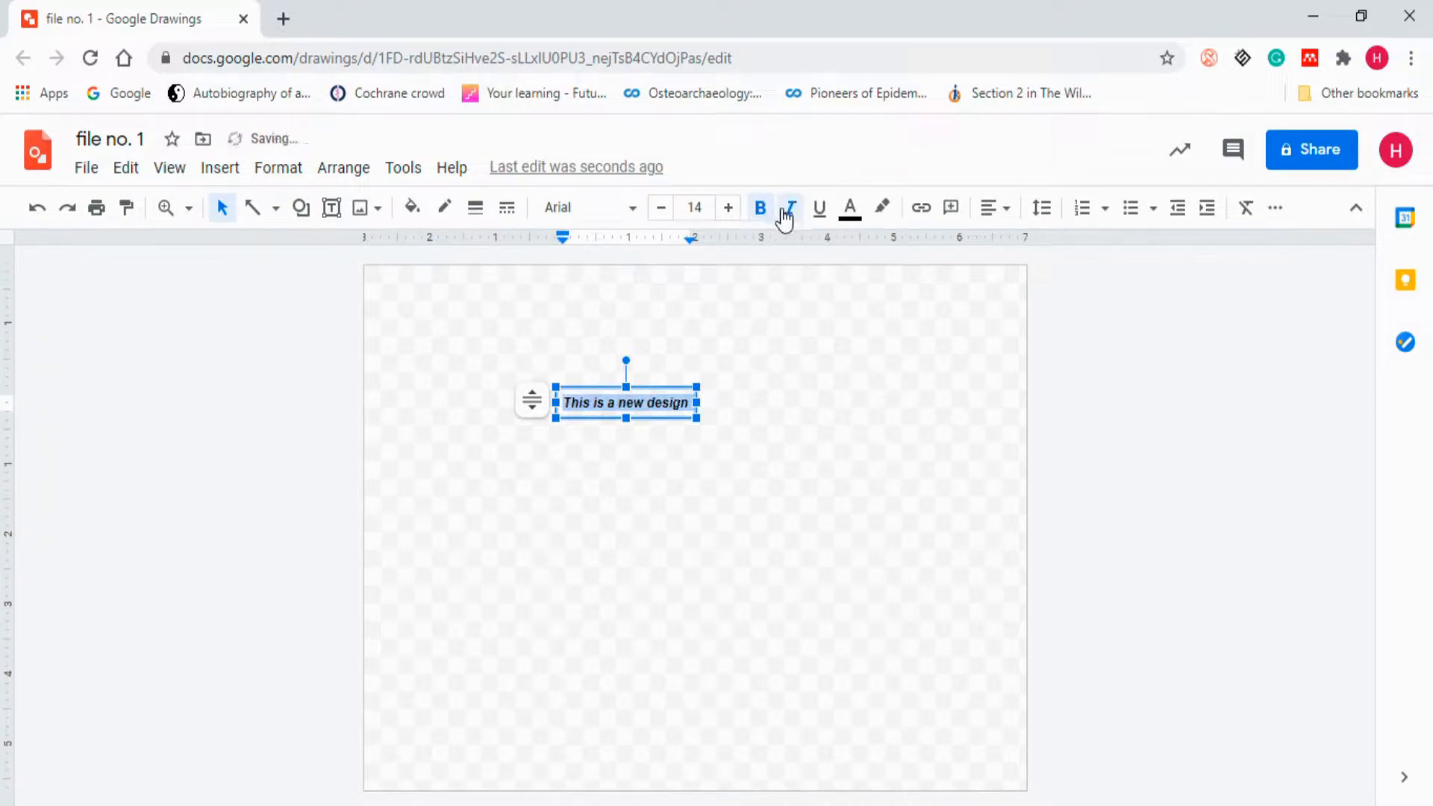
{"action": "left_click", "coordinate": [820, 215]}
Apply strikethrough to the selected text "This is a new design".
{"action": "left_click", "coordinate": [275, 168]}
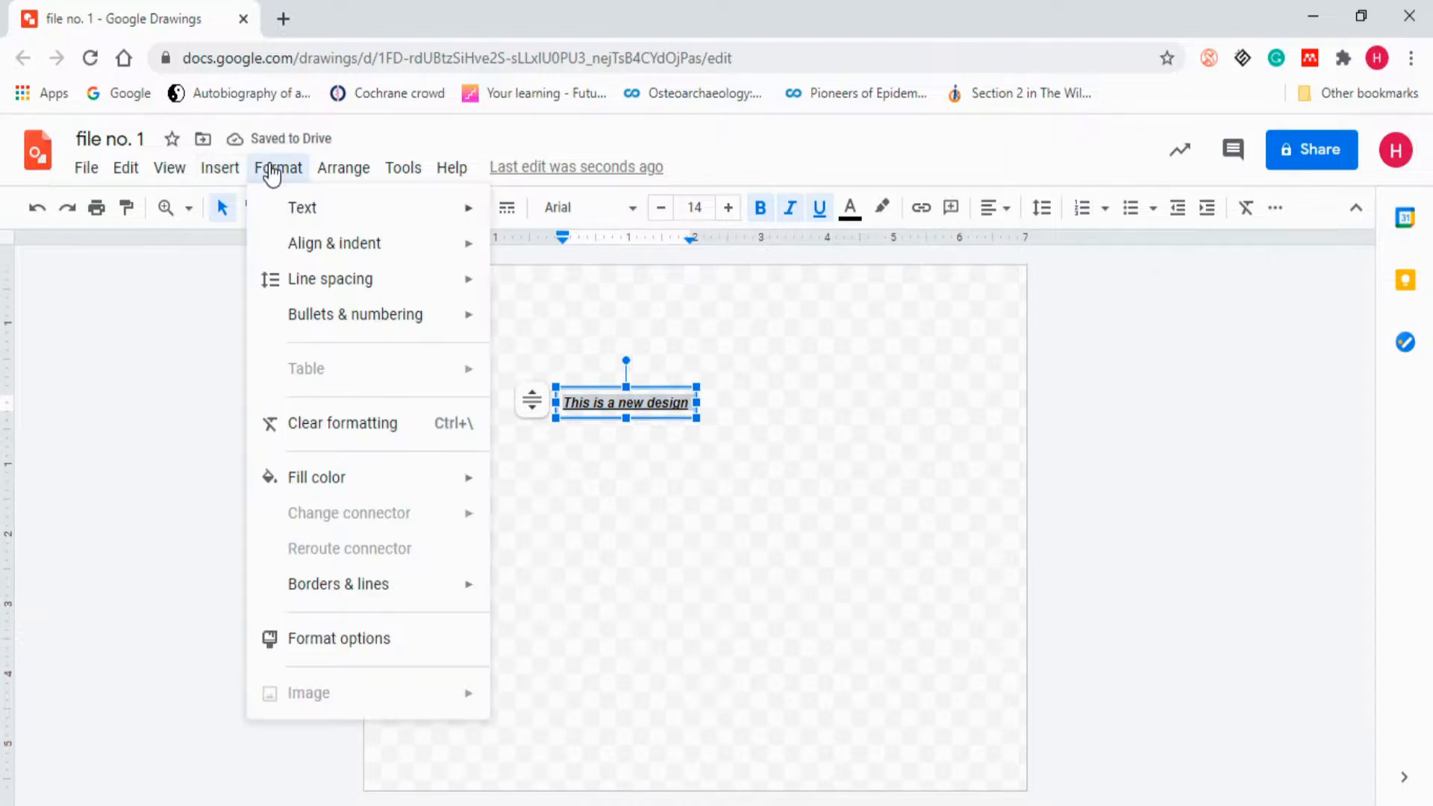
{"action": "mouse_move", "coordinate": [351, 209]}
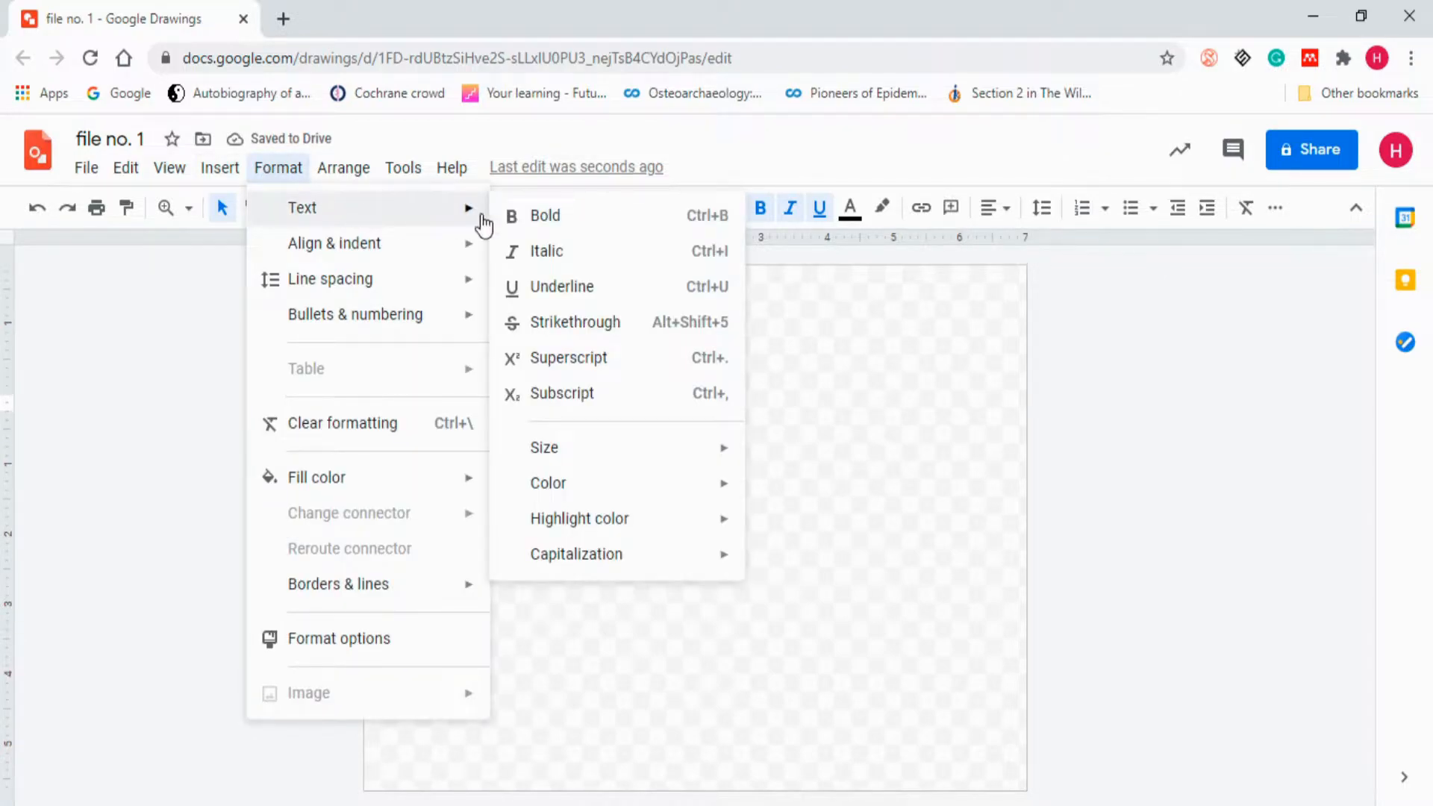
{"action": "left_click", "coordinate": [552, 322]}
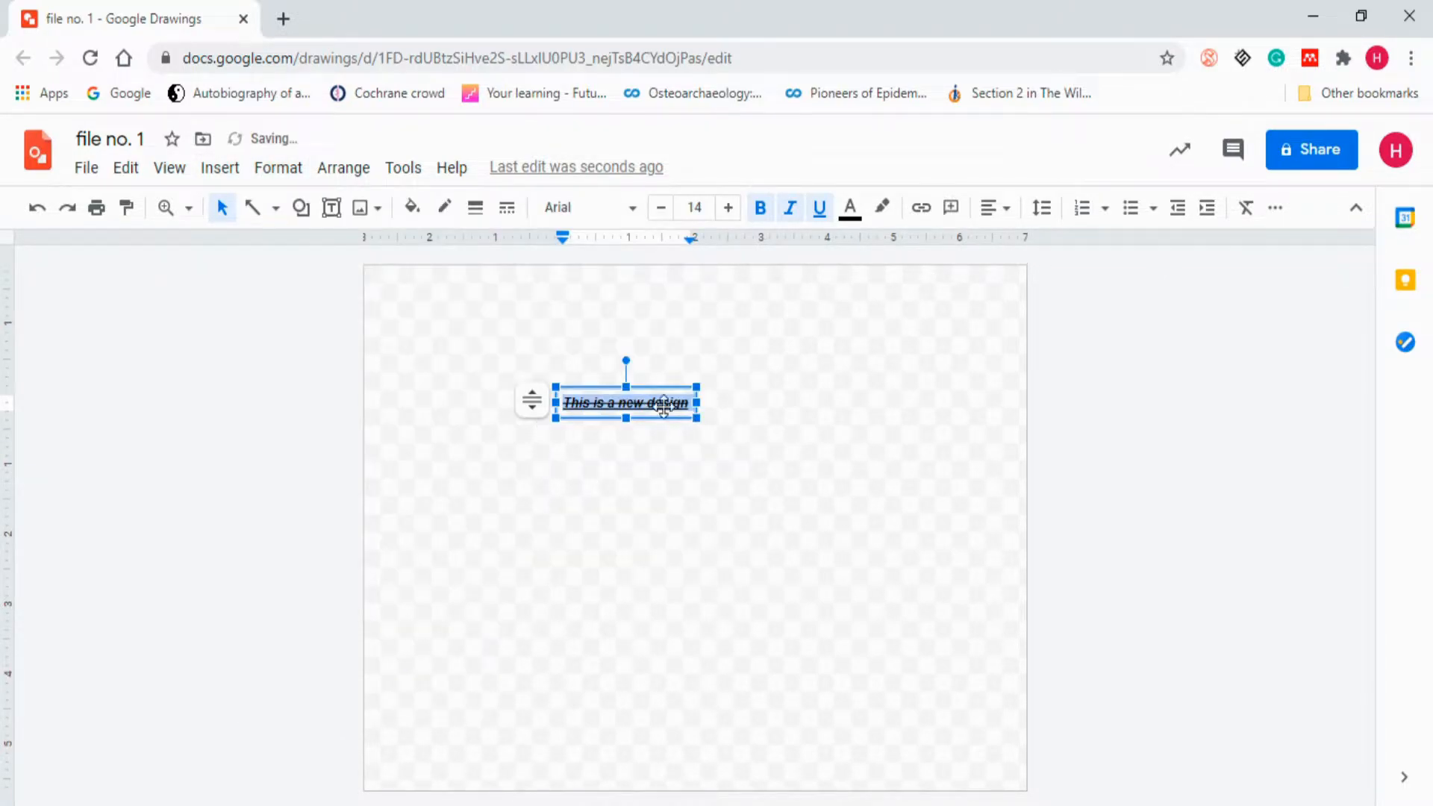
Increase the selected text's font size to 19 and reduce it again to 16.
{"action": "left_click", "coordinate": [278, 168]}
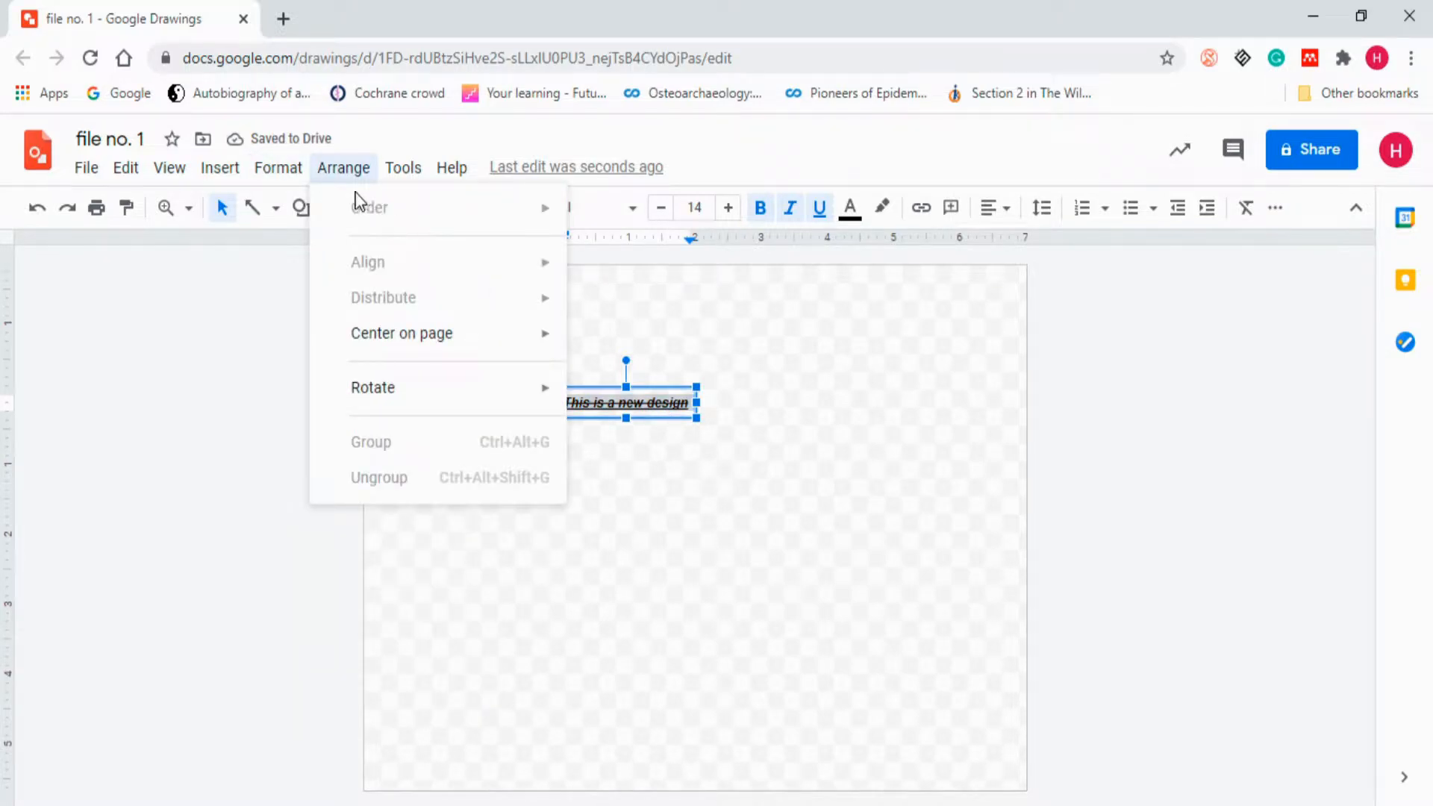
{"action": "mouse_move", "coordinate": [375, 214]}
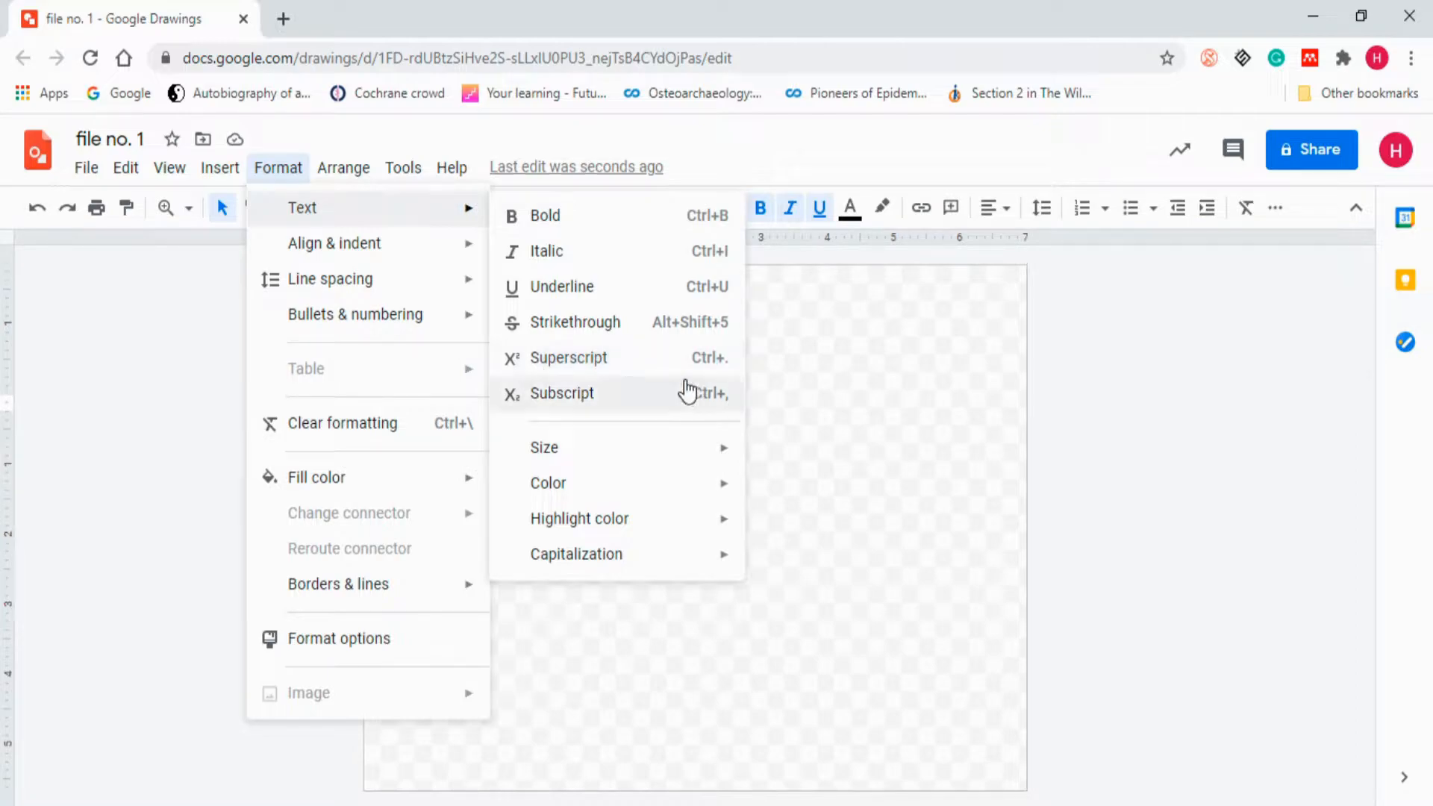
{"action": "mouse_move", "coordinate": [674, 458]}
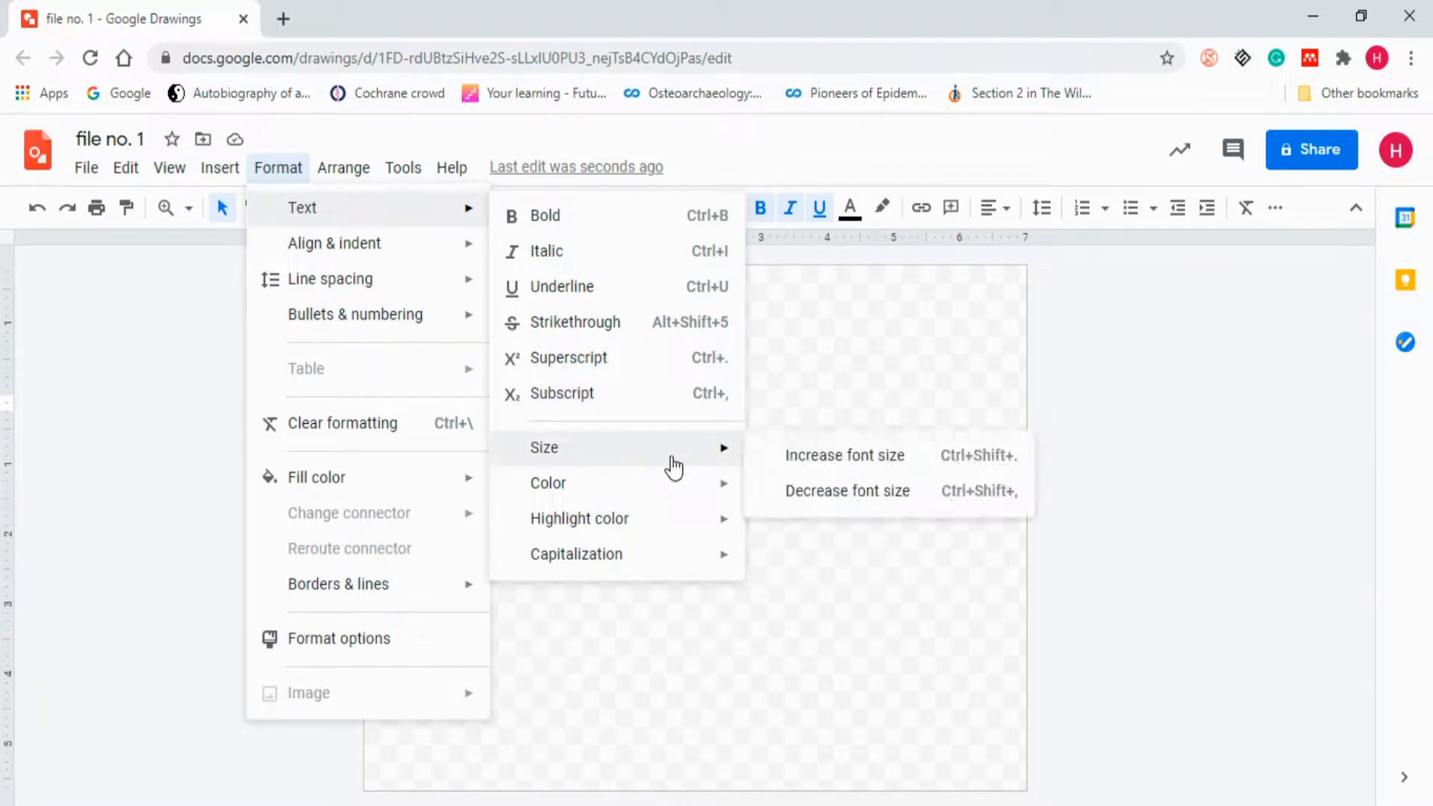
{"action": "left_click", "coordinate": [799, 456]}
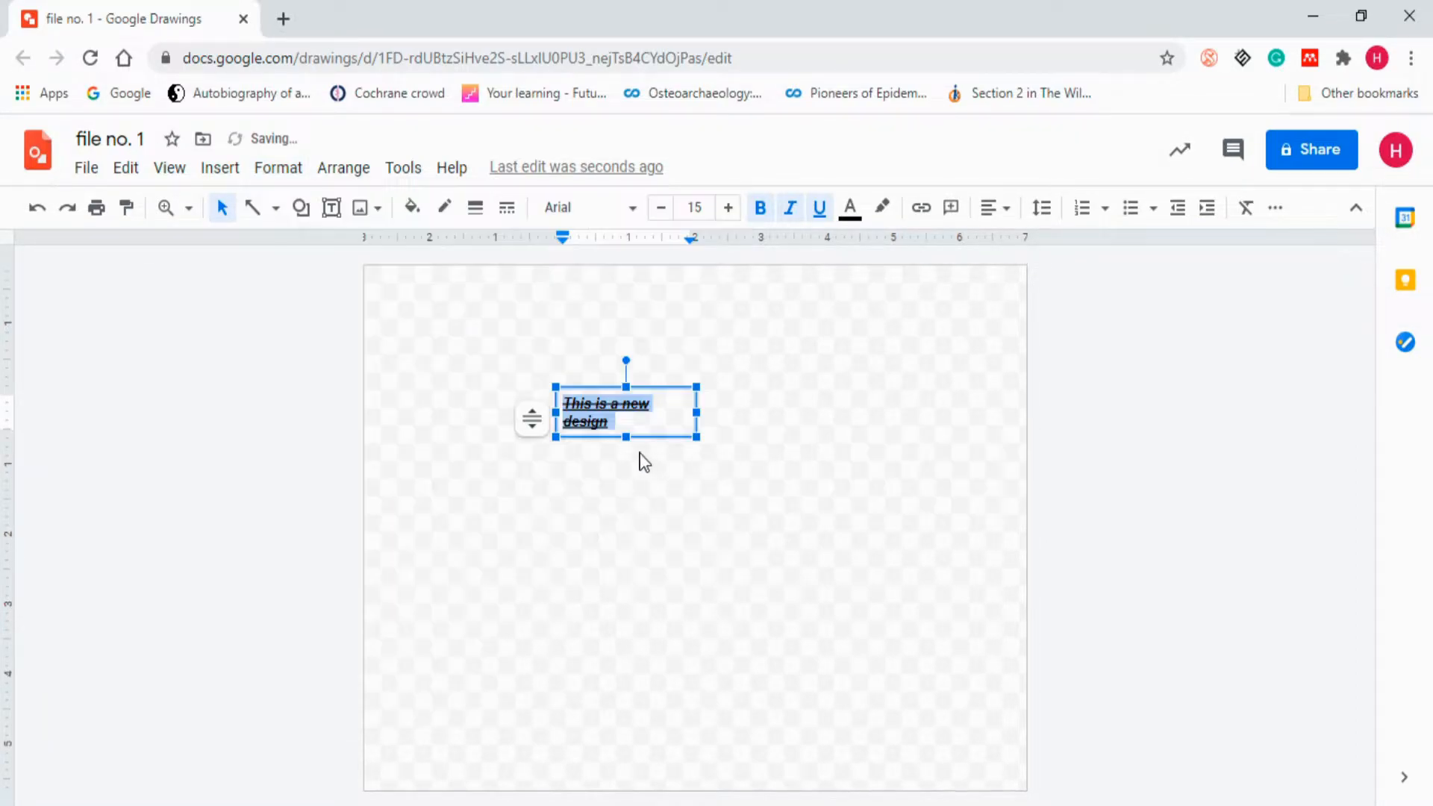
{"action": "left_click", "coordinate": [728, 208]}
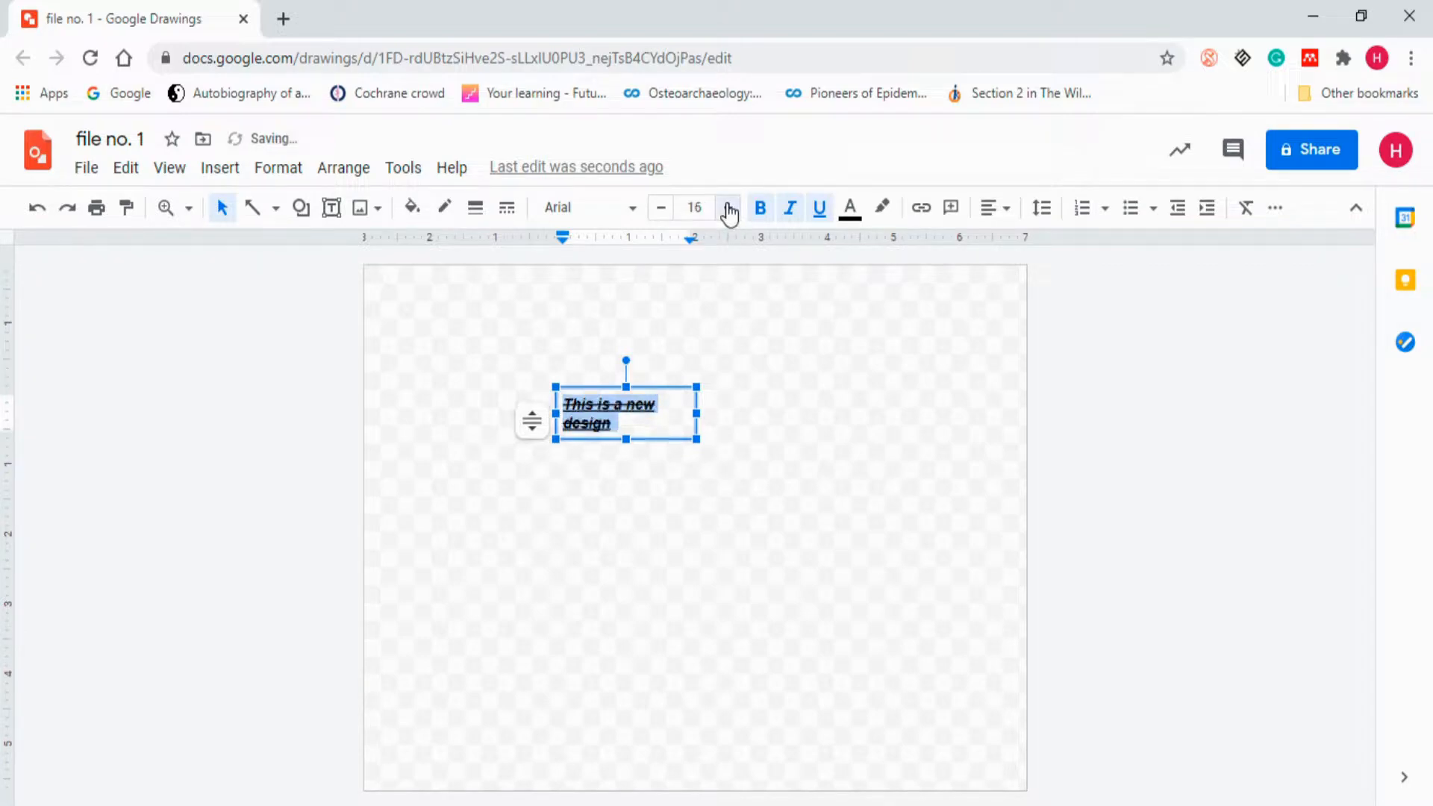
{"action": "left_click", "coordinate": [728, 209]}
{"action": "left_click", "coordinate": [728, 209]}
{"action": "left_click", "coordinate": [728, 209]}
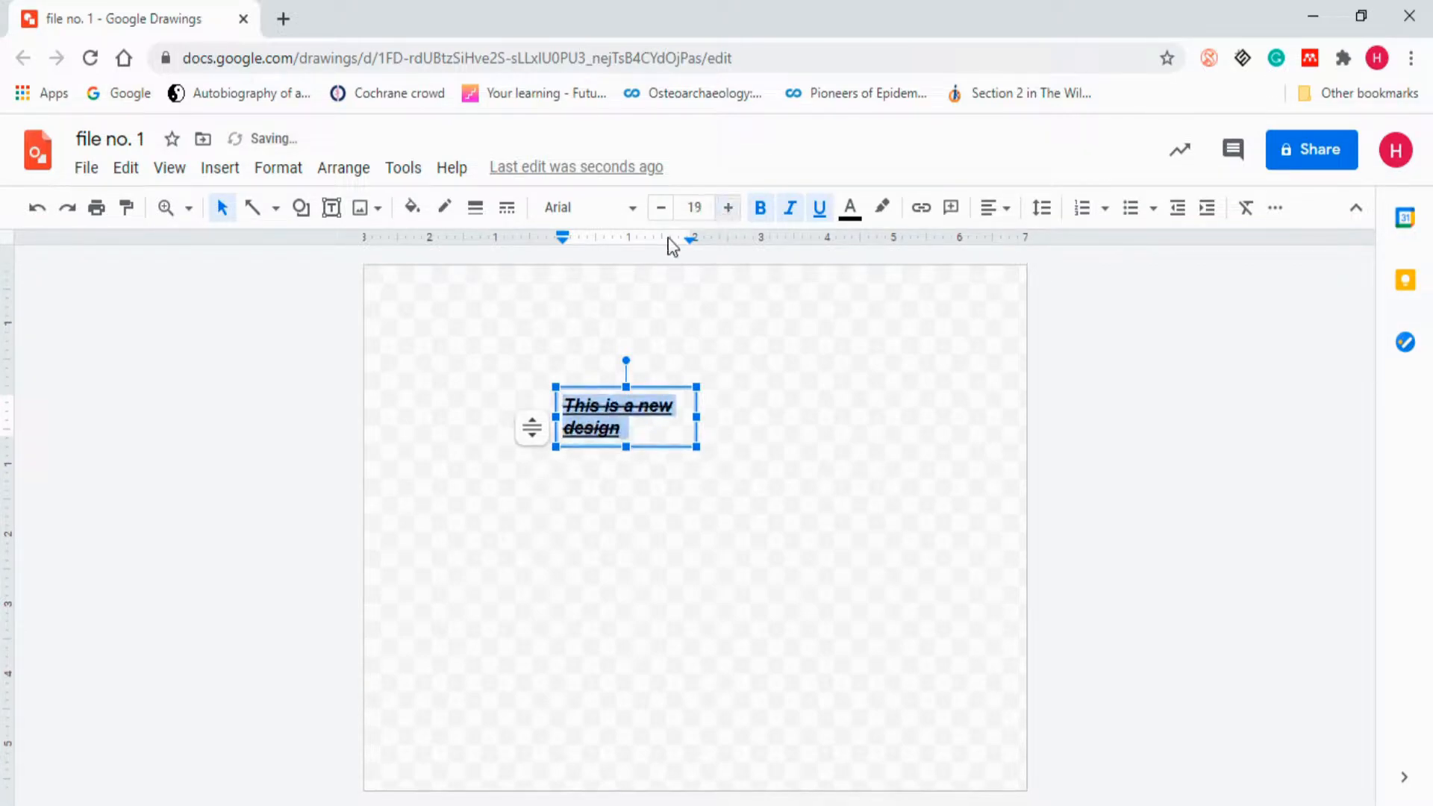
{"action": "left_click", "coordinate": [660, 214]}
{"action": "left_click", "coordinate": [661, 215]}
{"action": "left_click", "coordinate": [661, 215]}
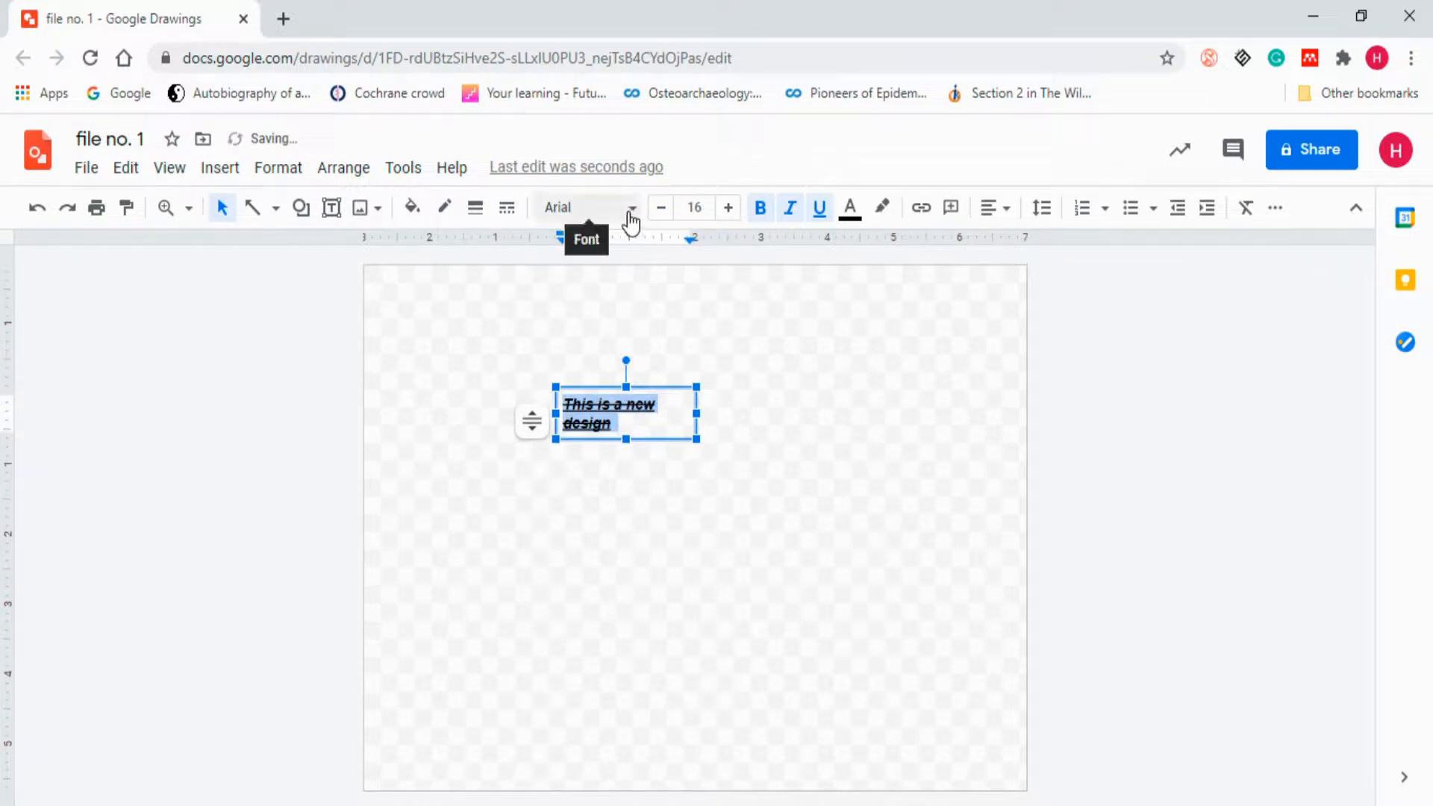
Change the selected text's font to Comic Sans MS and give it a yellow highlight color.
{"action": "left_click", "coordinate": [631, 215]}
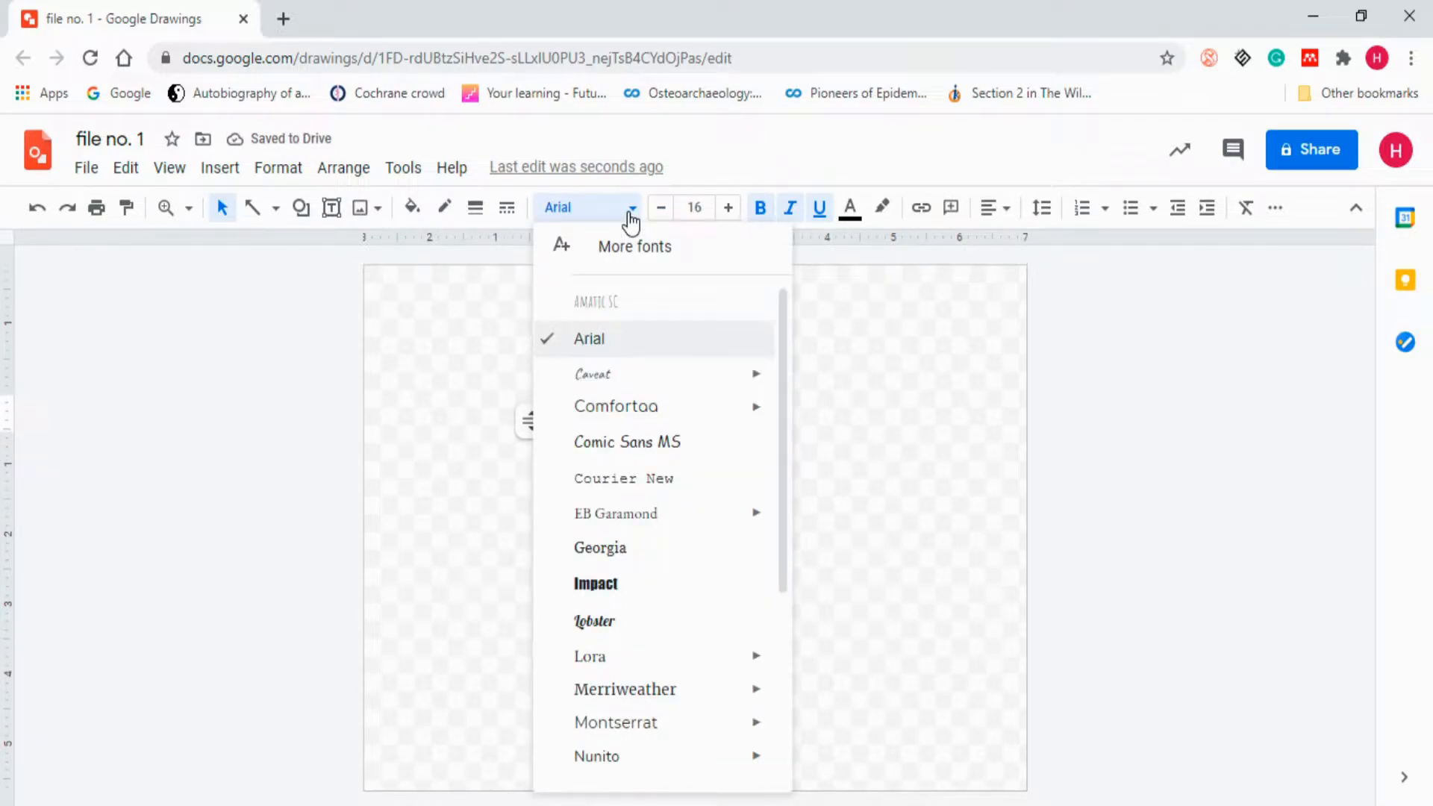
{"action": "left_click", "coordinate": [655, 441]}
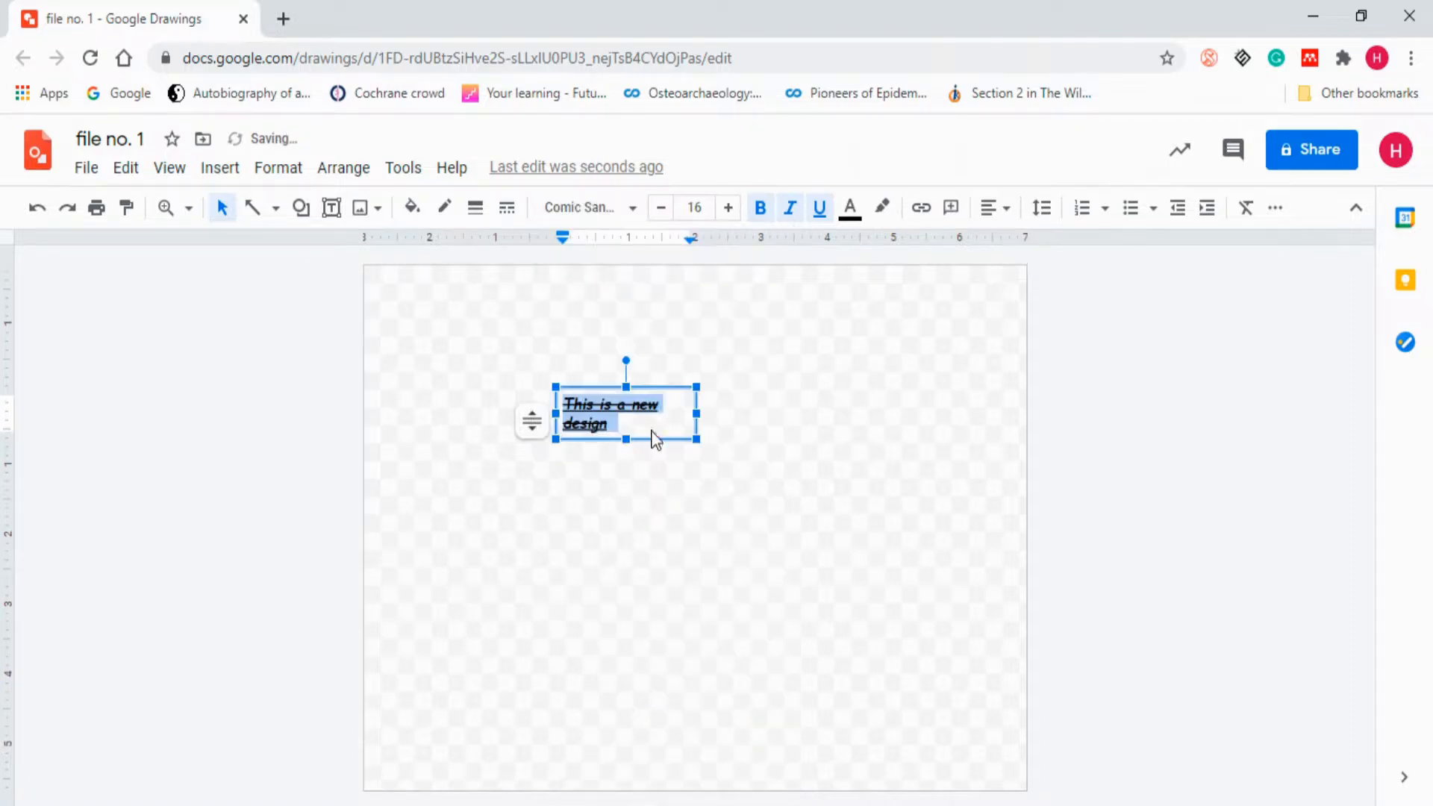
{"action": "left_click", "coordinate": [280, 170]}
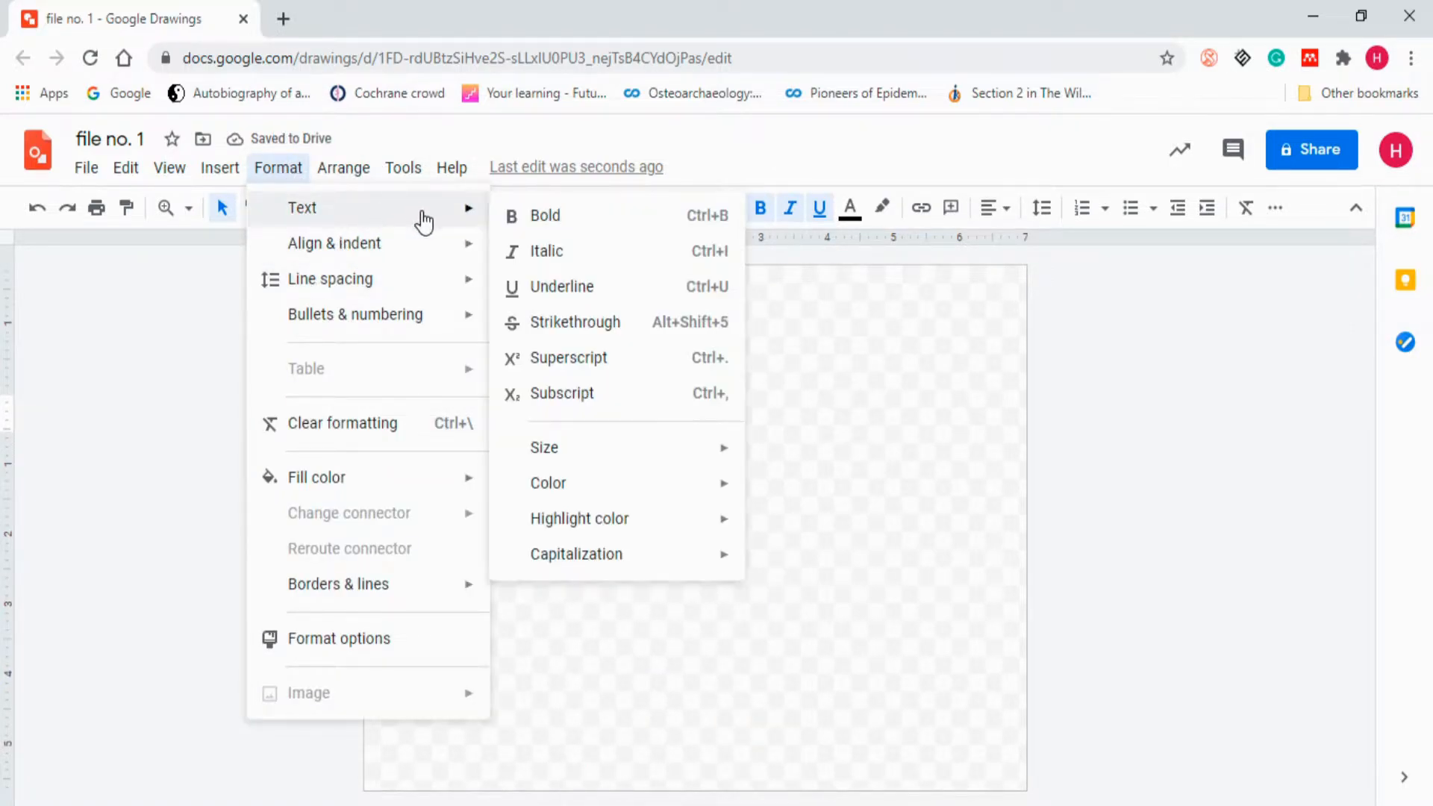
{"action": "mouse_move", "coordinate": [614, 535]}
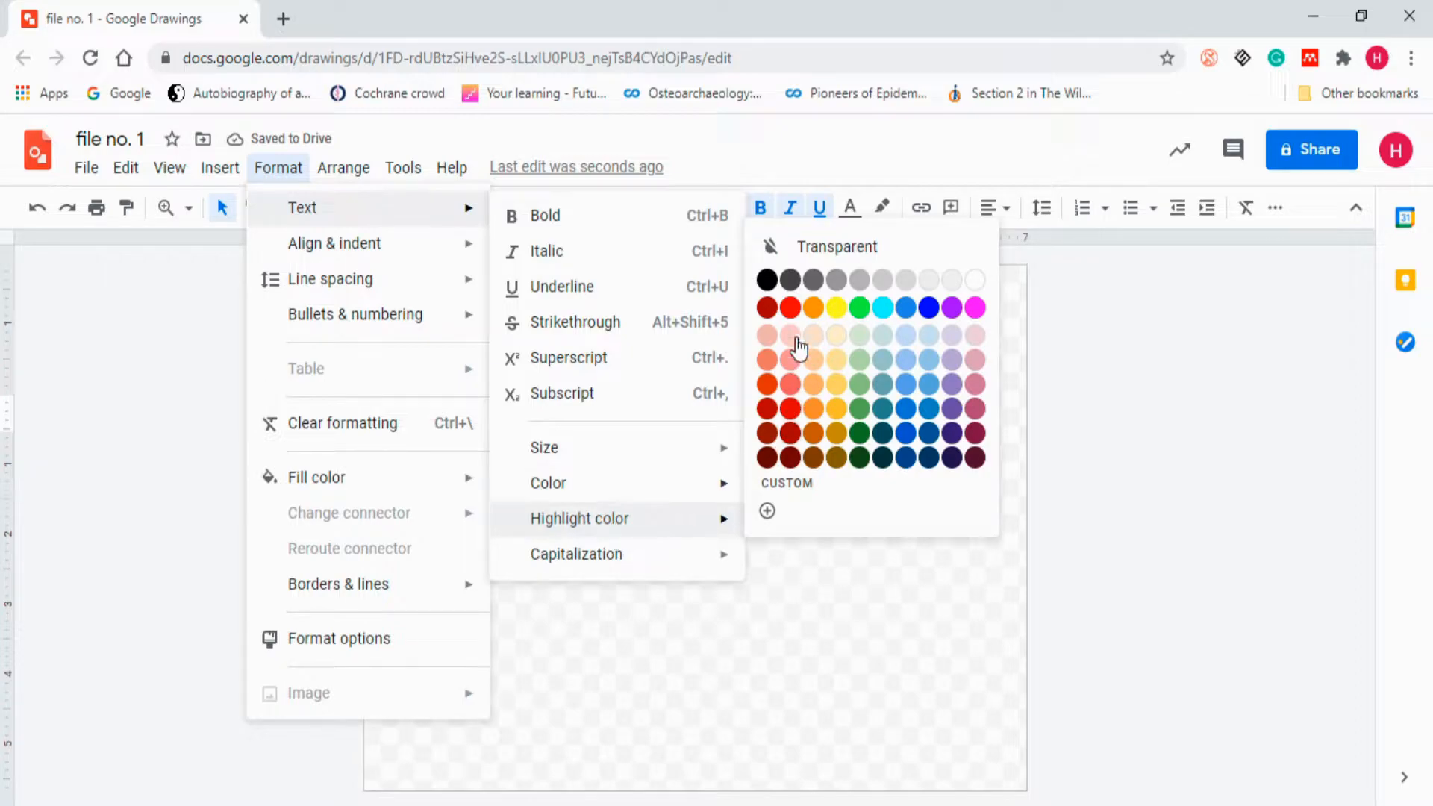
{"action": "left_click", "coordinate": [837, 308]}
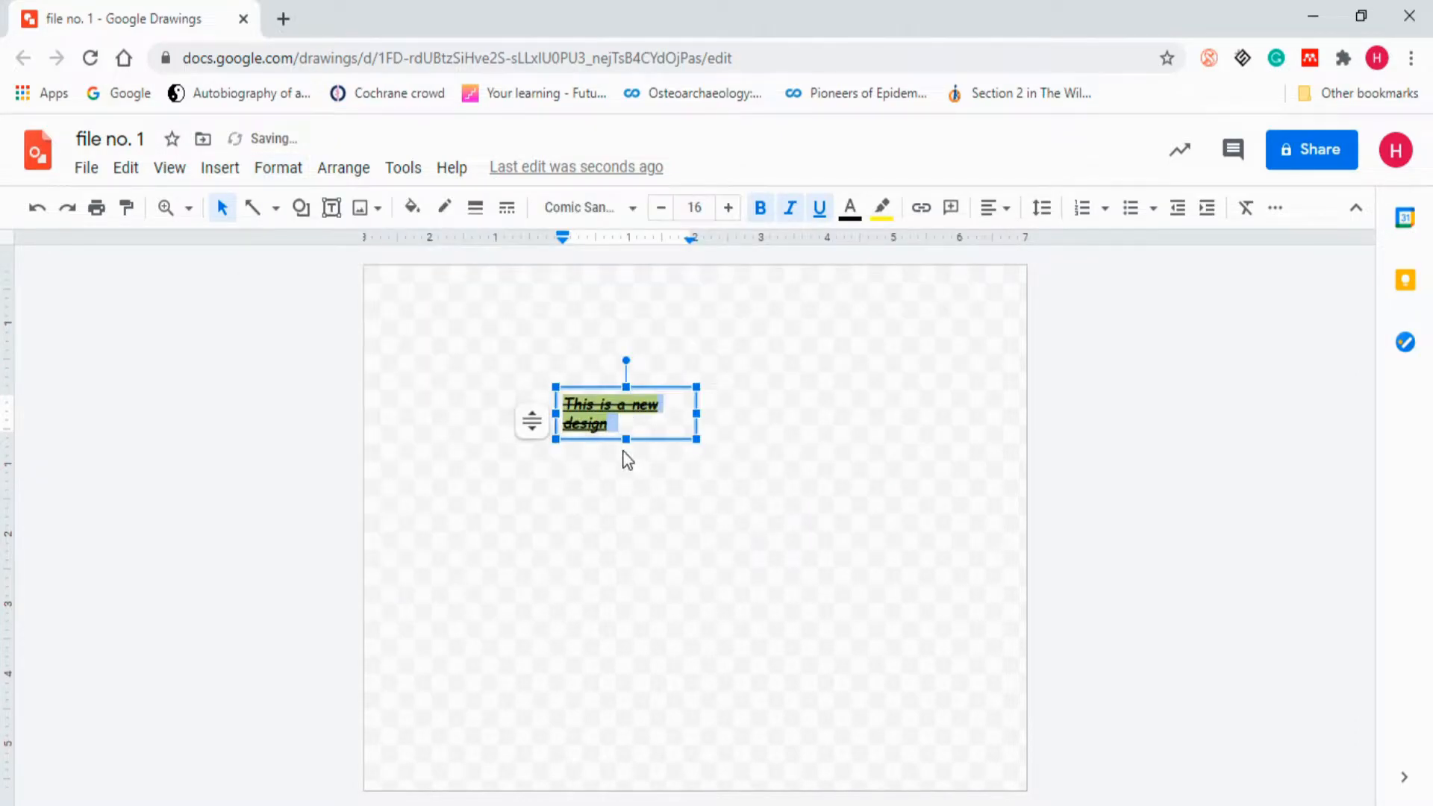
Widen the text box to roughly twice its width and increase its font size to 28.
{"action": "left_click_drag", "start_coordinate": [694, 441], "coordinate": [826, 540]}
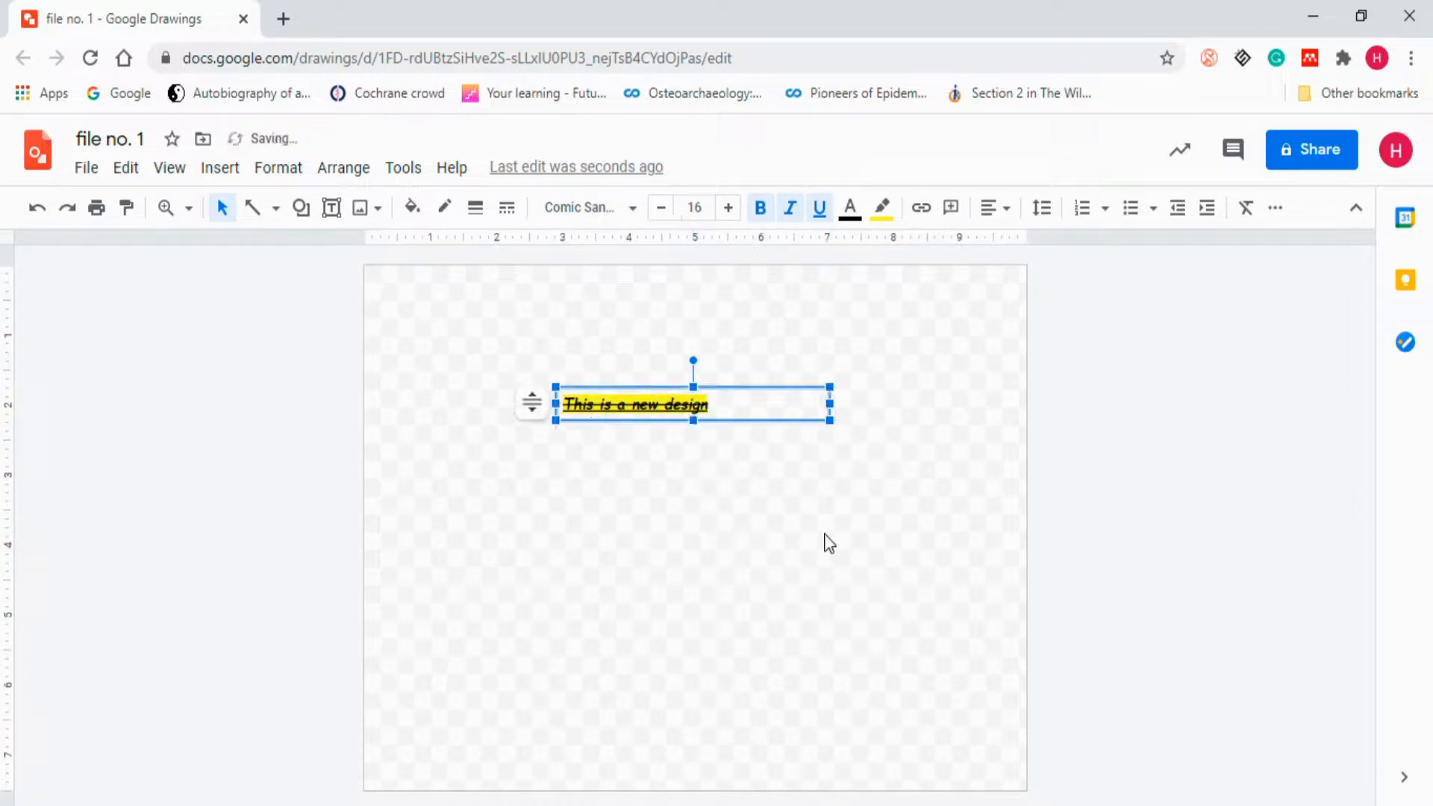
{"action": "left_click", "coordinate": [724, 214]}
{"action": "left_click", "coordinate": [724, 214]}
{"action": "left_click", "coordinate": [724, 214]}
{"action": "left_click", "coordinate": [724, 214]}
{"action": "left_click", "coordinate": [724, 214]}
{"action": "left_click", "coordinate": [723, 214]}
{"action": "left_click", "coordinate": [724, 215]}
{"action": "left_click", "coordinate": [724, 215]}
{"action": "left_click", "coordinate": [724, 214]}
{"action": "left_click", "coordinate": [724, 214]}
{"action": "left_click", "coordinate": [724, 214]}
{"action": "left_click", "coordinate": [724, 214]}
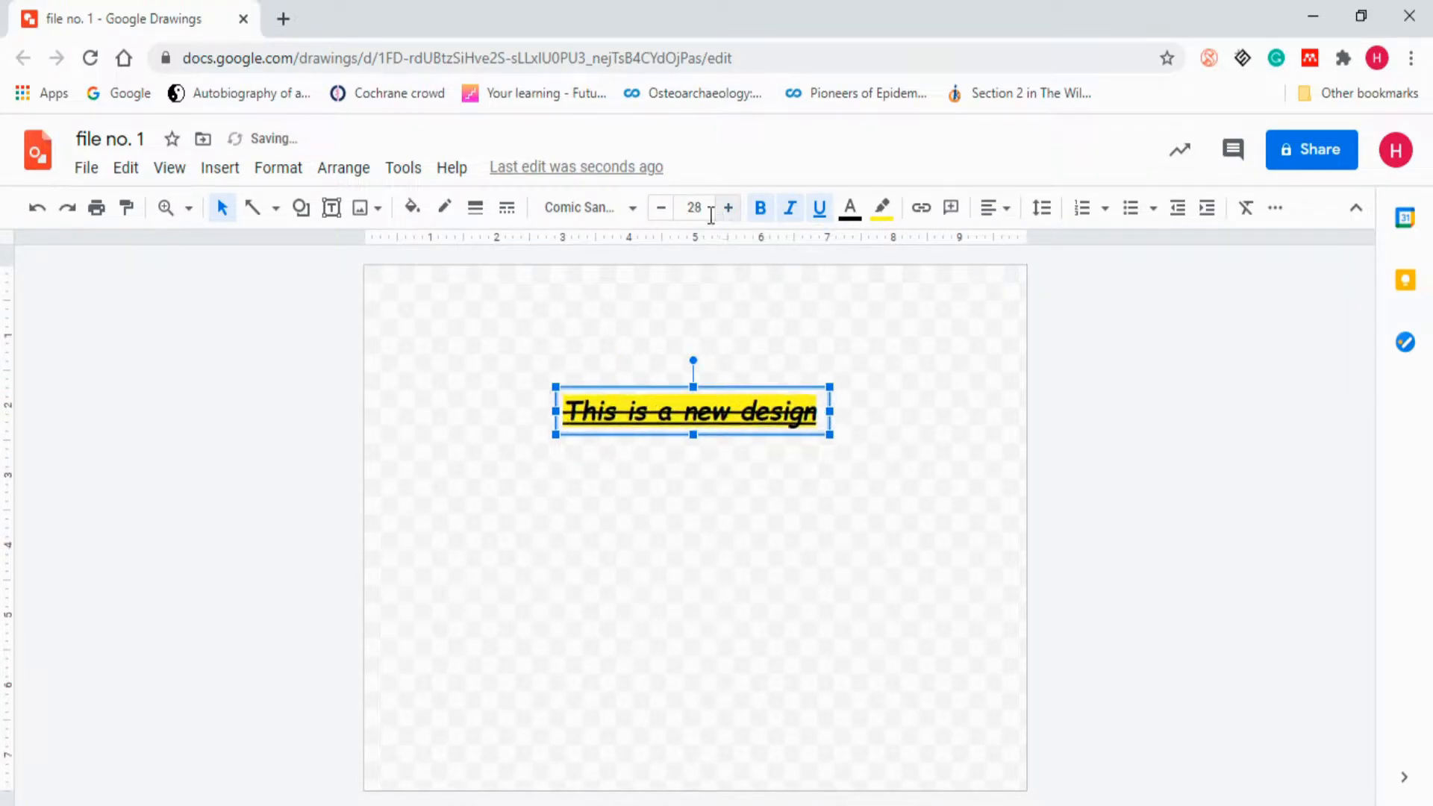
Try to apply Title Case capitalization to the text box.
{"action": "left_click", "coordinate": [263, 177]}
{"action": "mouse_move", "coordinate": [298, 206]}
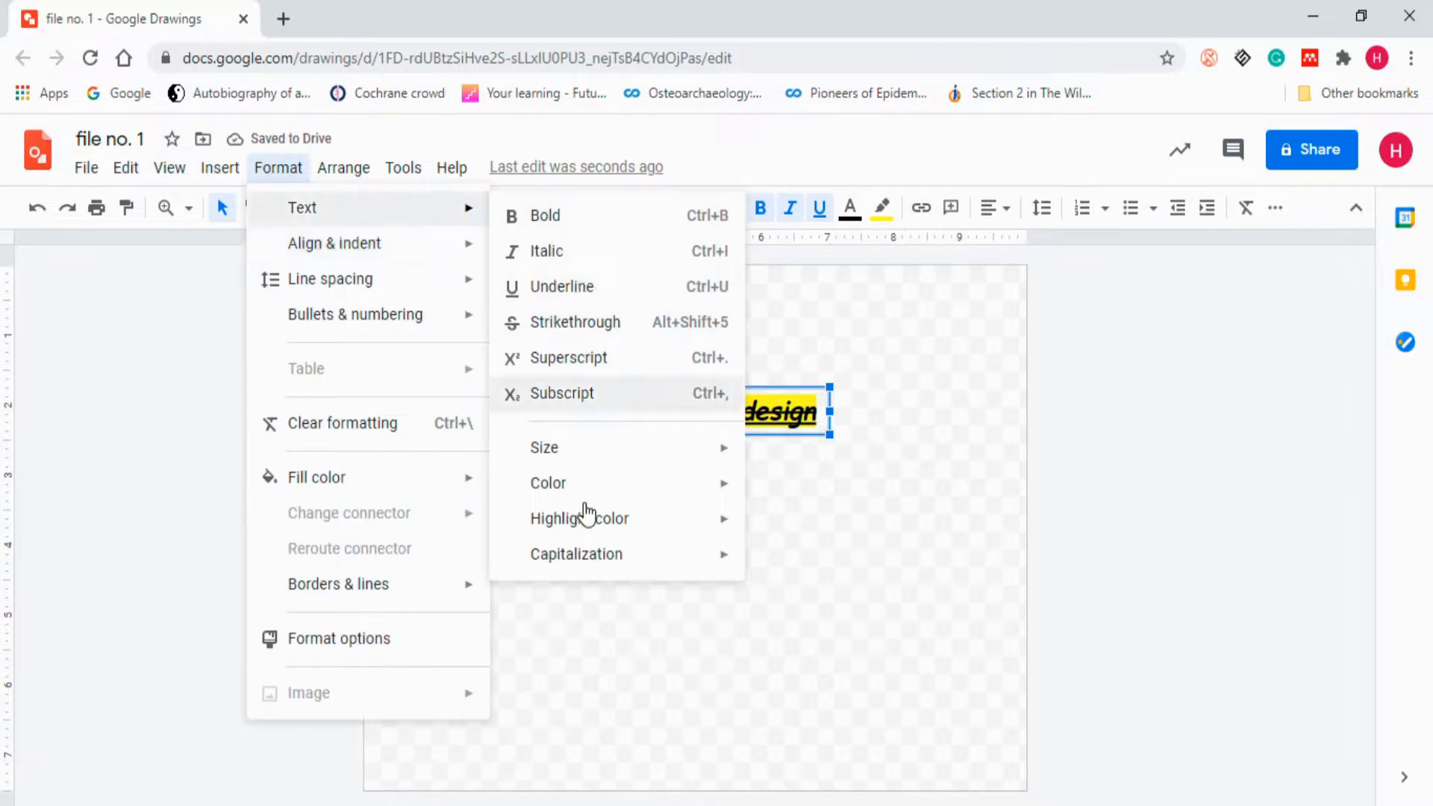
{"action": "mouse_move", "coordinate": [591, 553]}
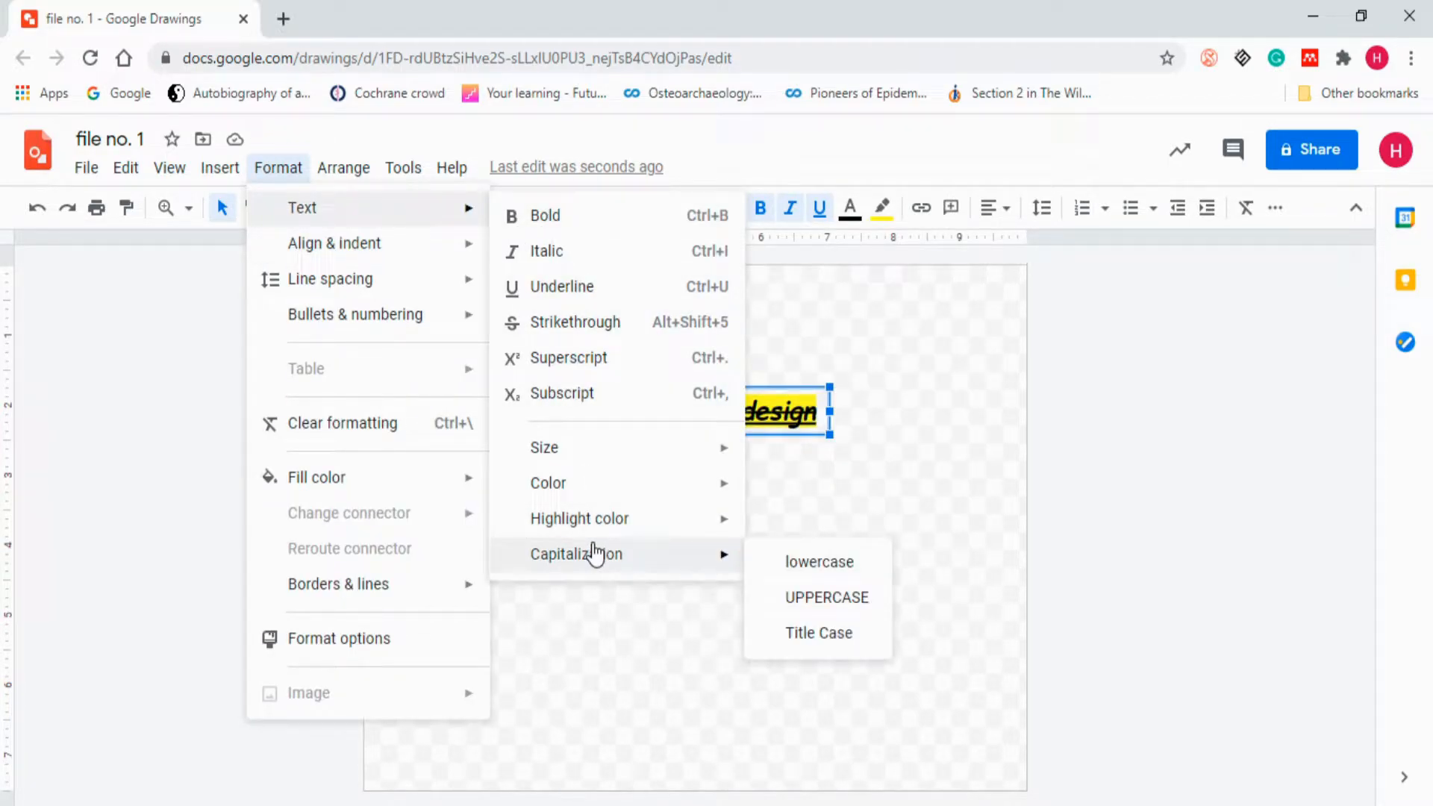
{"action": "left_click", "coordinate": [834, 651]}
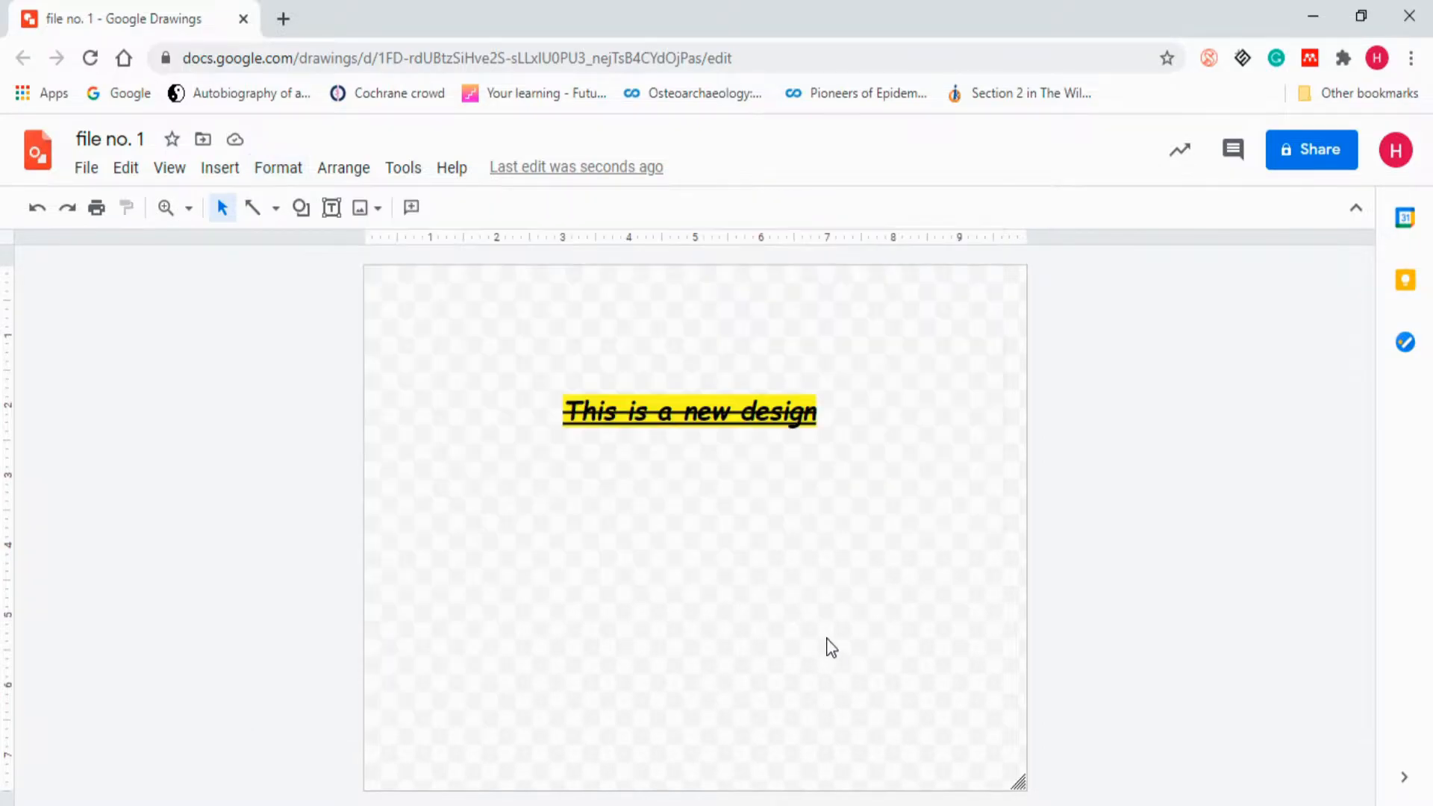
Try UPPERCASE capitalization on only the first letter of "This is a new design".
{"action": "left_click", "coordinate": [581, 412]}
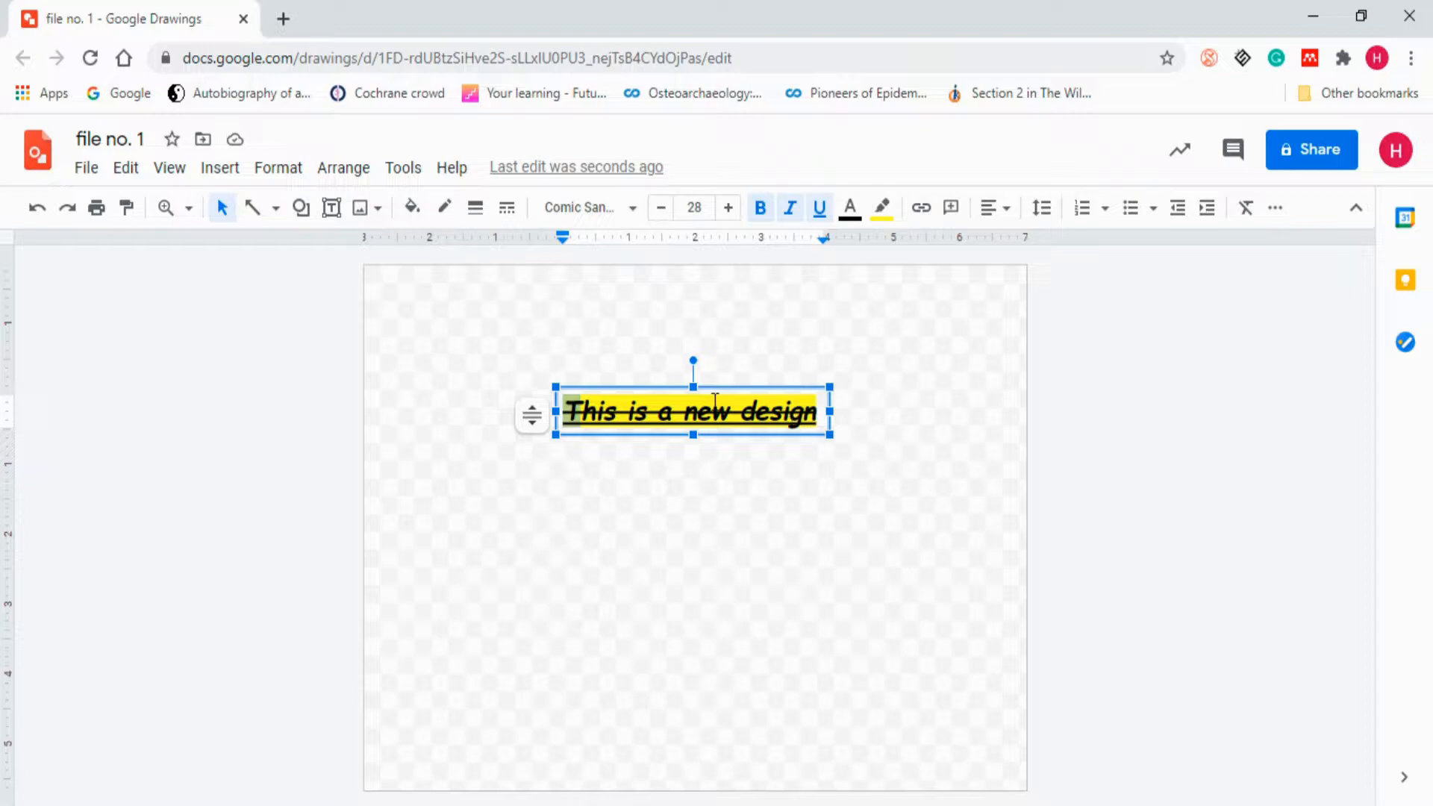
{"action": "left_click", "coordinate": [279, 169]}
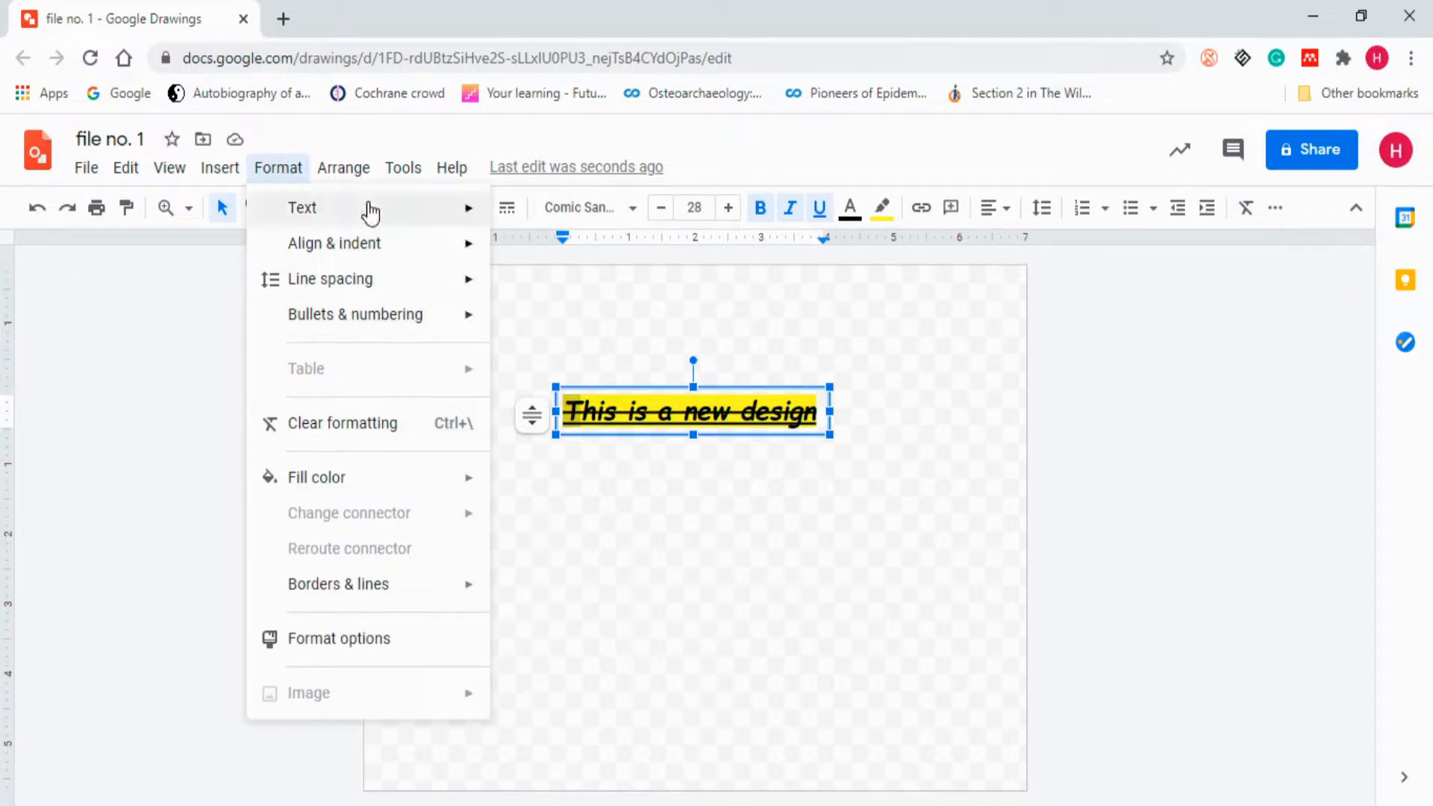
{"action": "mouse_move", "coordinate": [462, 216]}
{"action": "mouse_move", "coordinate": [599, 558]}
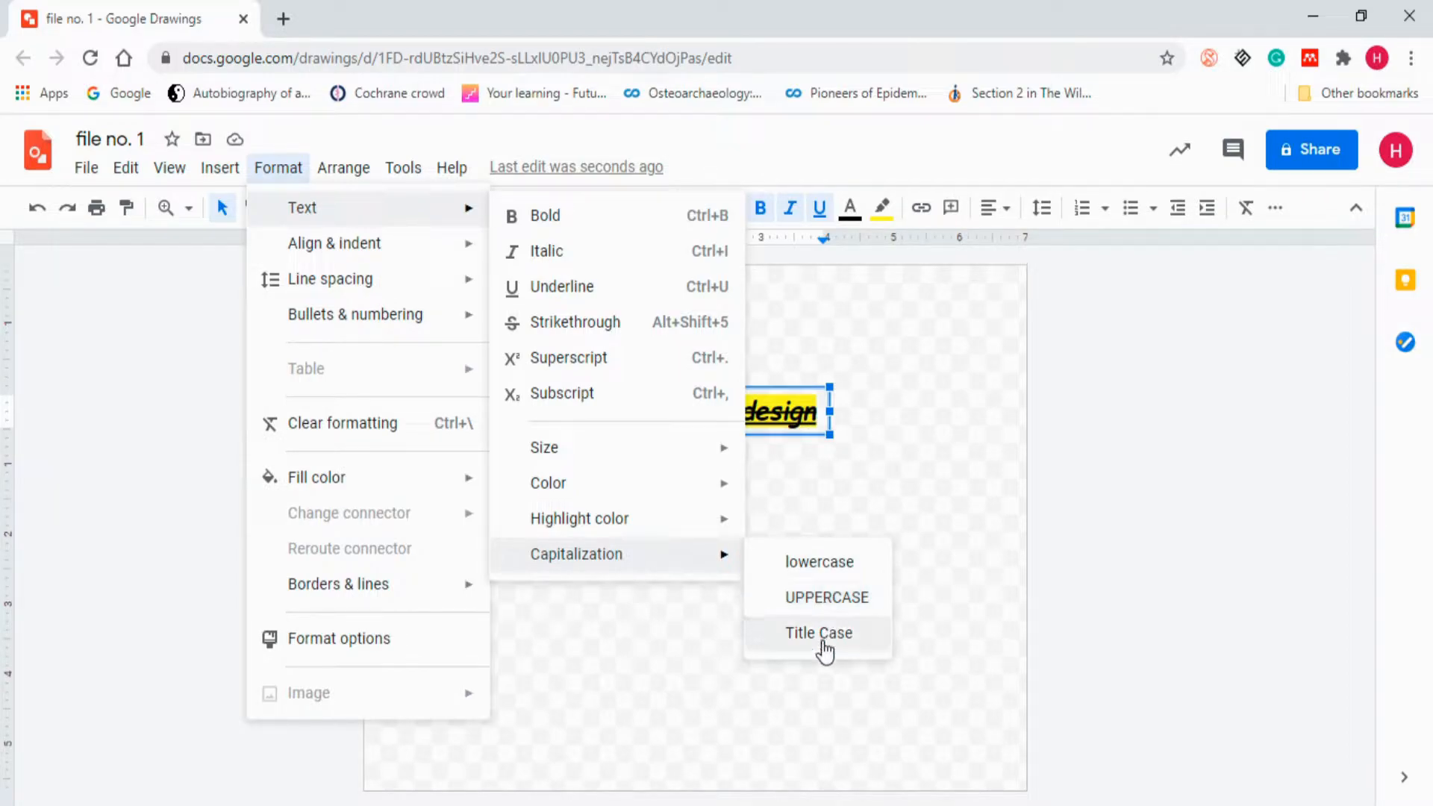
{"action": "left_click", "coordinate": [824, 597]}
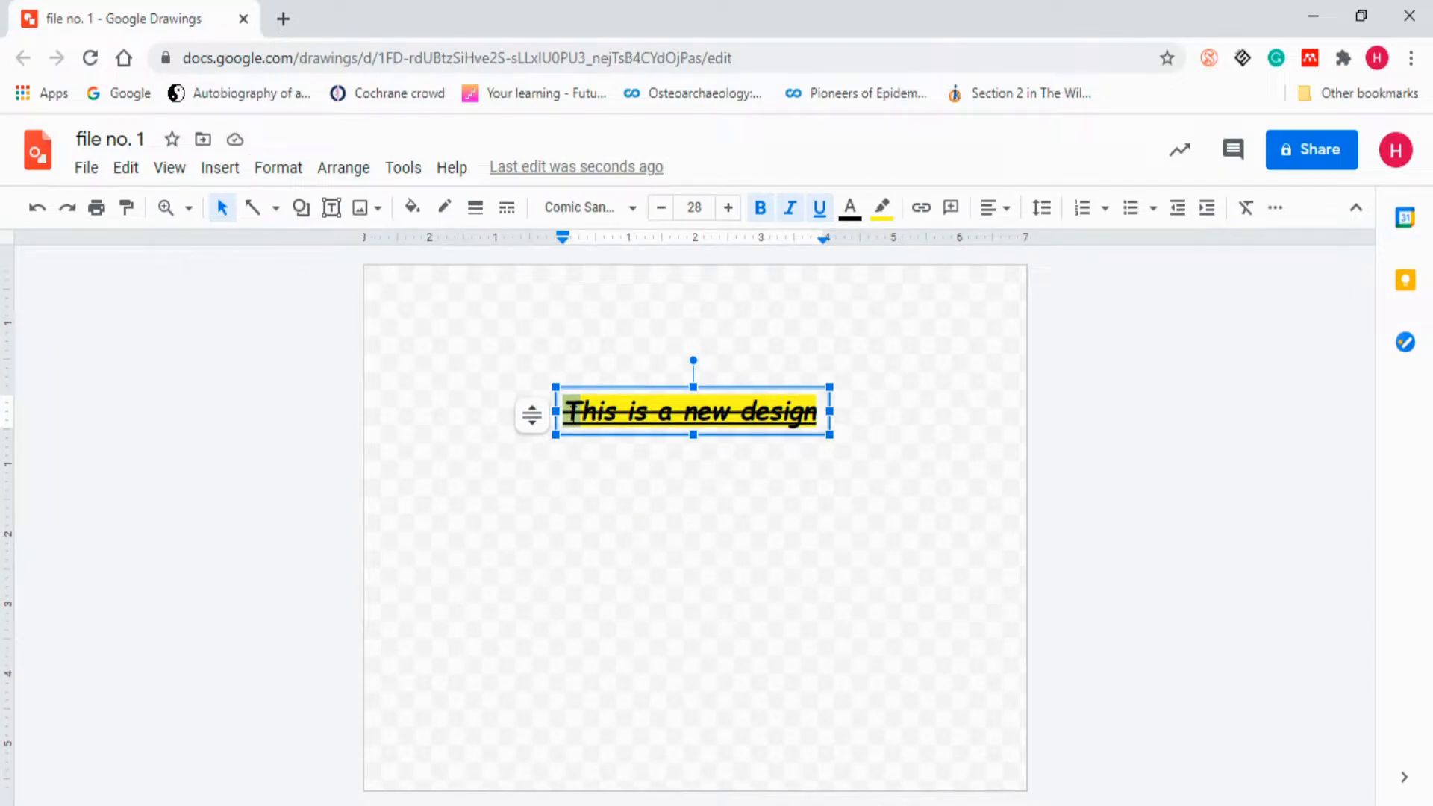
Select the whole "This is a new design" text and apply UPPERCASE capitalization to it.
{"action": "left_click_drag", "start_coordinate": [574, 413], "coordinate": [824, 414]}
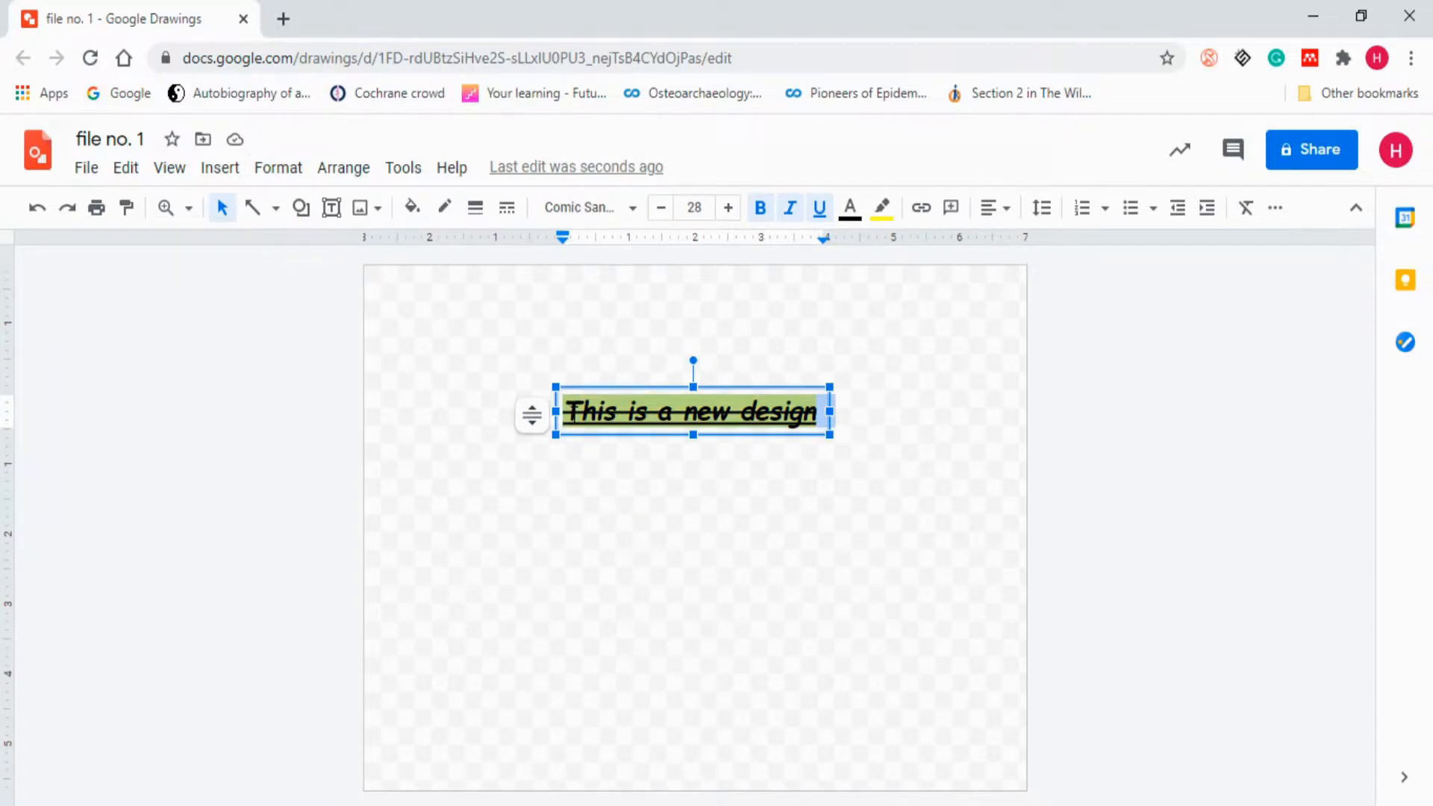
{"action": "left_click", "coordinate": [580, 417]}
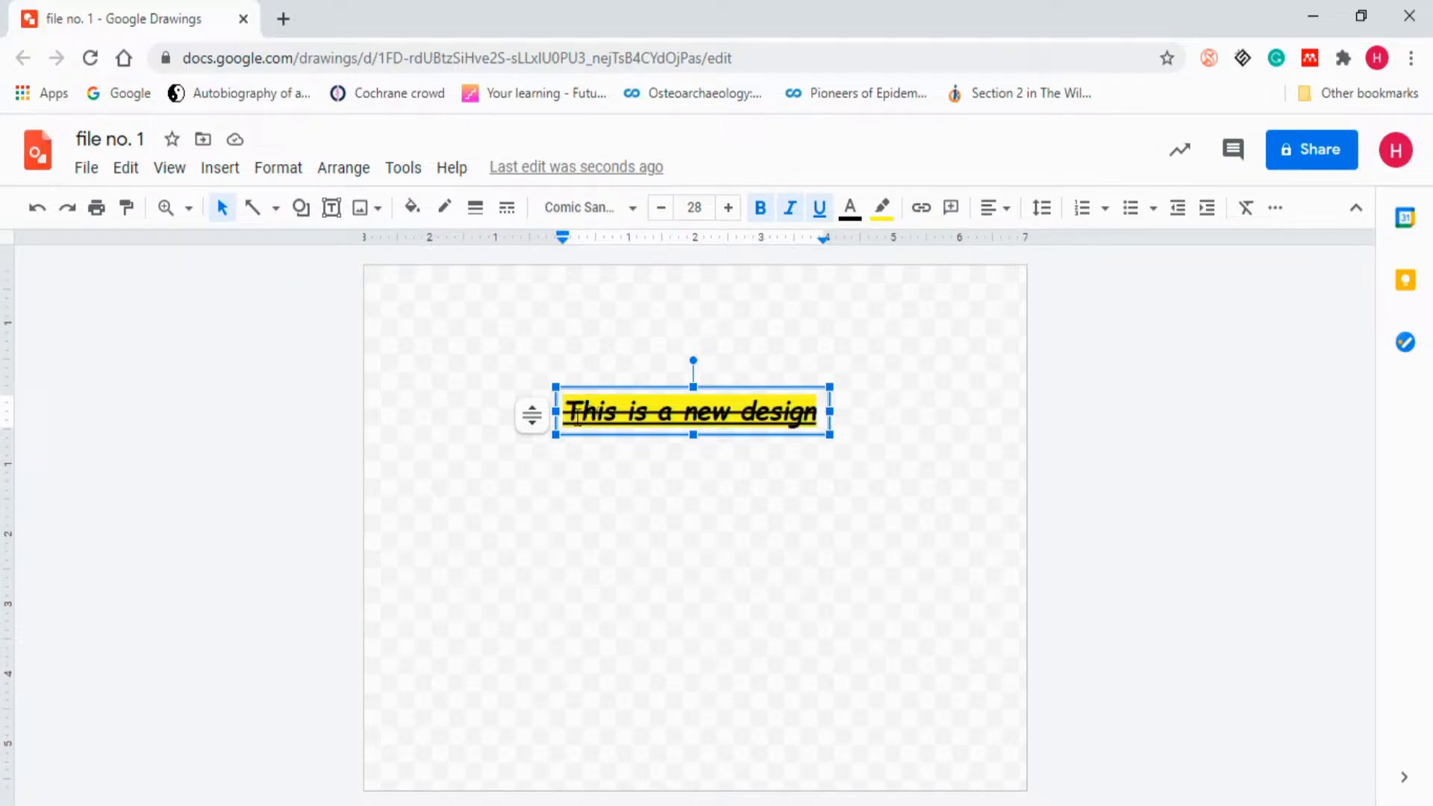
{"action": "left_click_drag", "start_coordinate": [578, 413], "coordinate": [565, 413]}
{"action": "key", "text": "ctrl+a"}
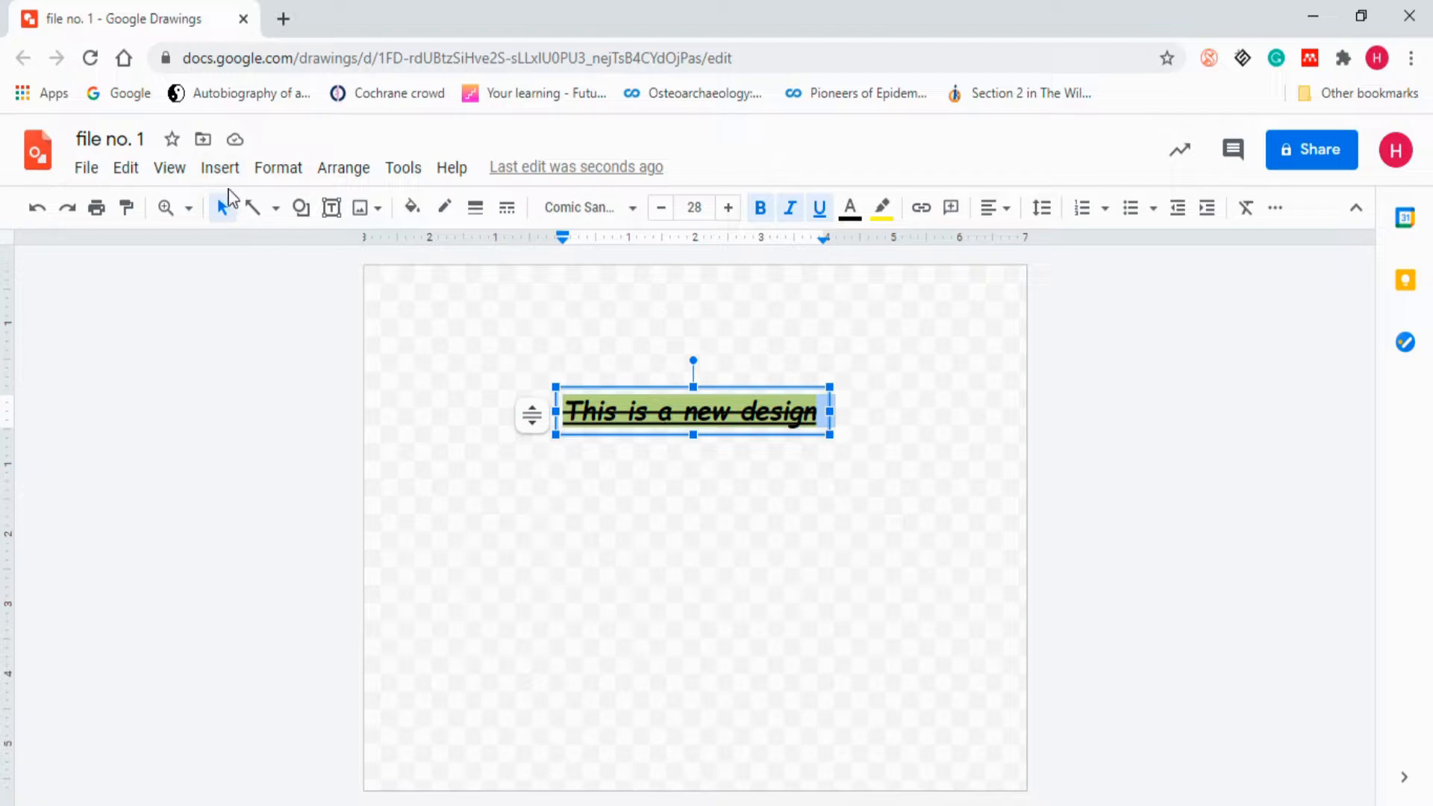
{"action": "left_click", "coordinate": [267, 170]}
{"action": "mouse_move", "coordinate": [285, 209]}
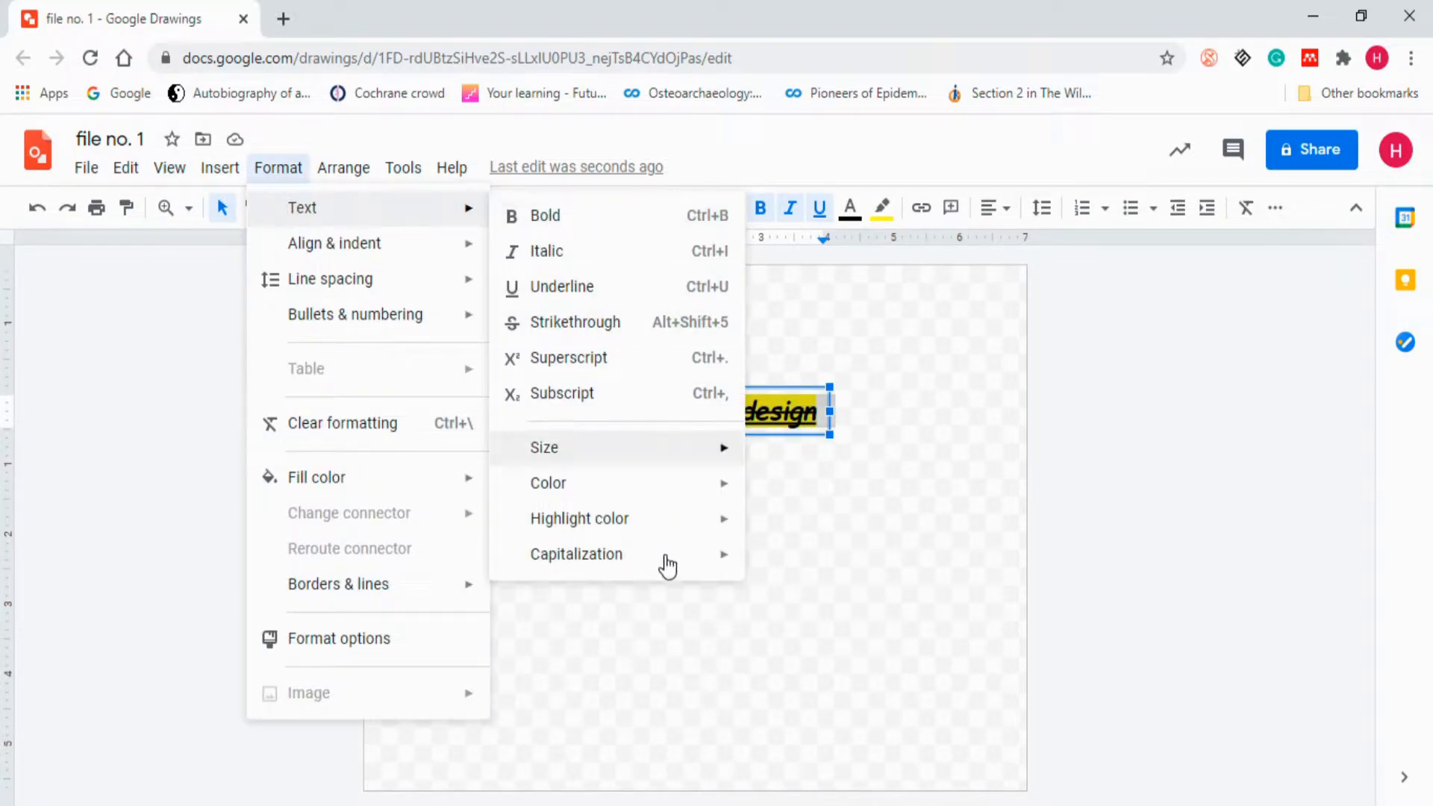
{"action": "mouse_move", "coordinate": [664, 570]}
{"action": "left_click", "coordinate": [818, 599]}
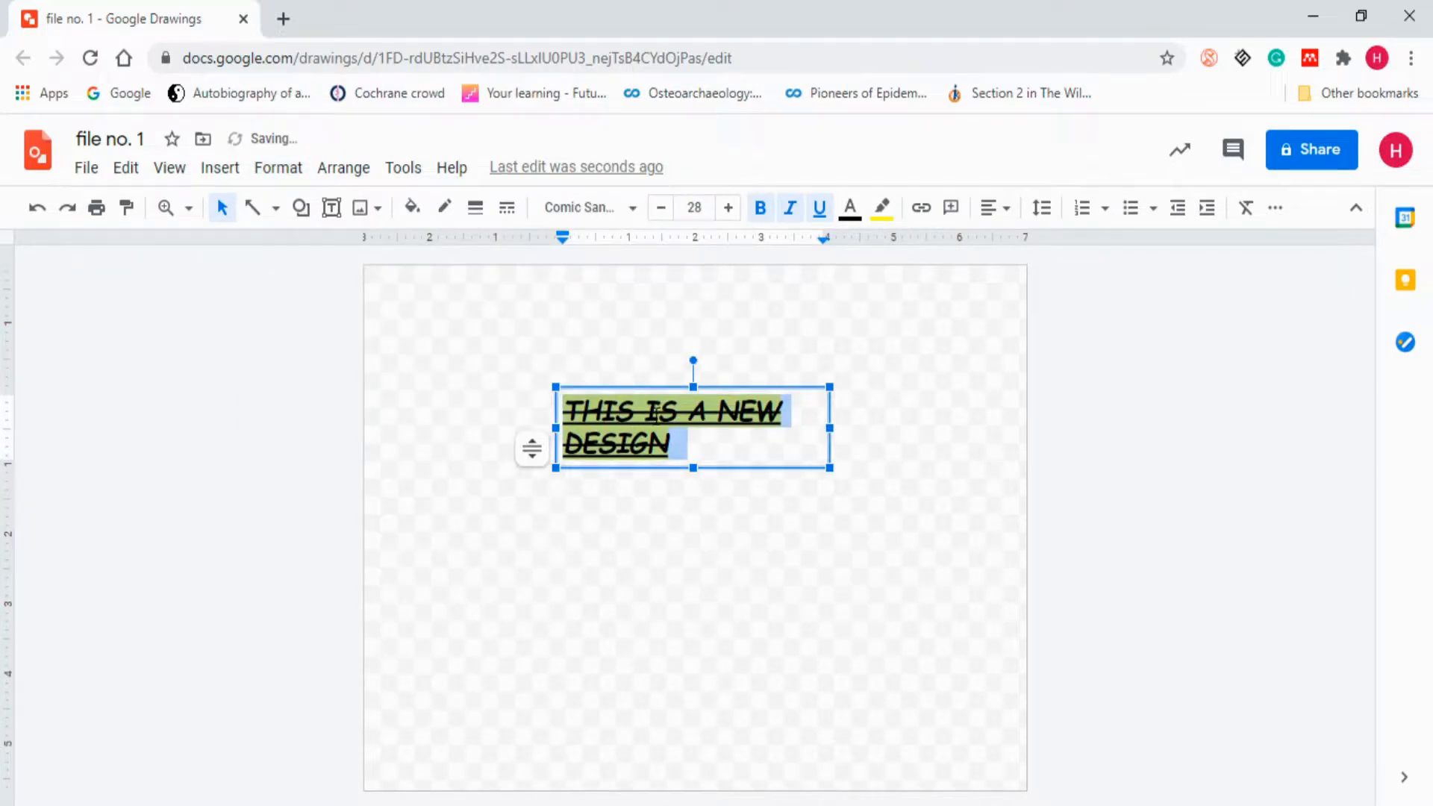
Change the capitalization of the whole selected text to Title Case.
{"action": "left_click", "coordinate": [264, 168]}
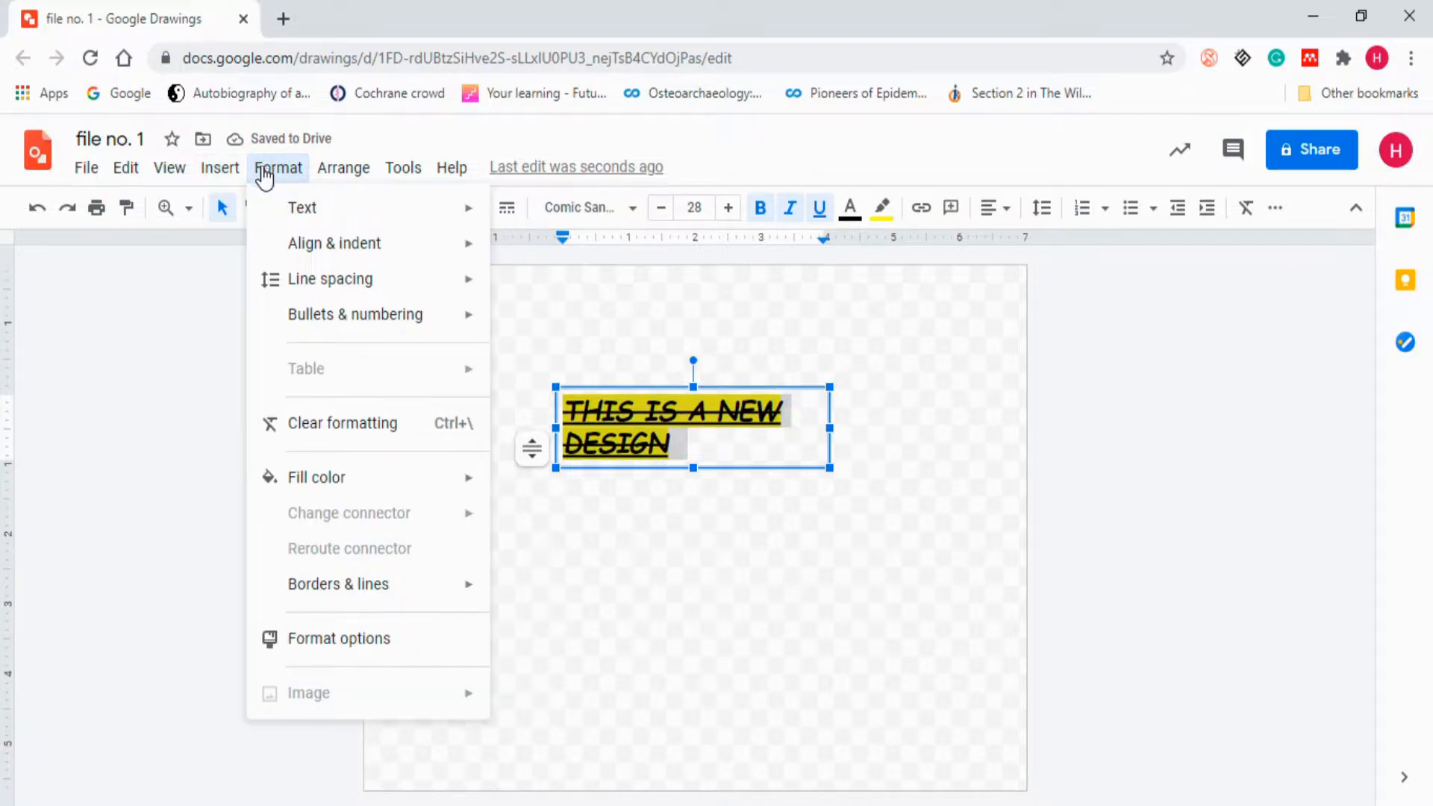
{"action": "mouse_move", "coordinate": [291, 206]}
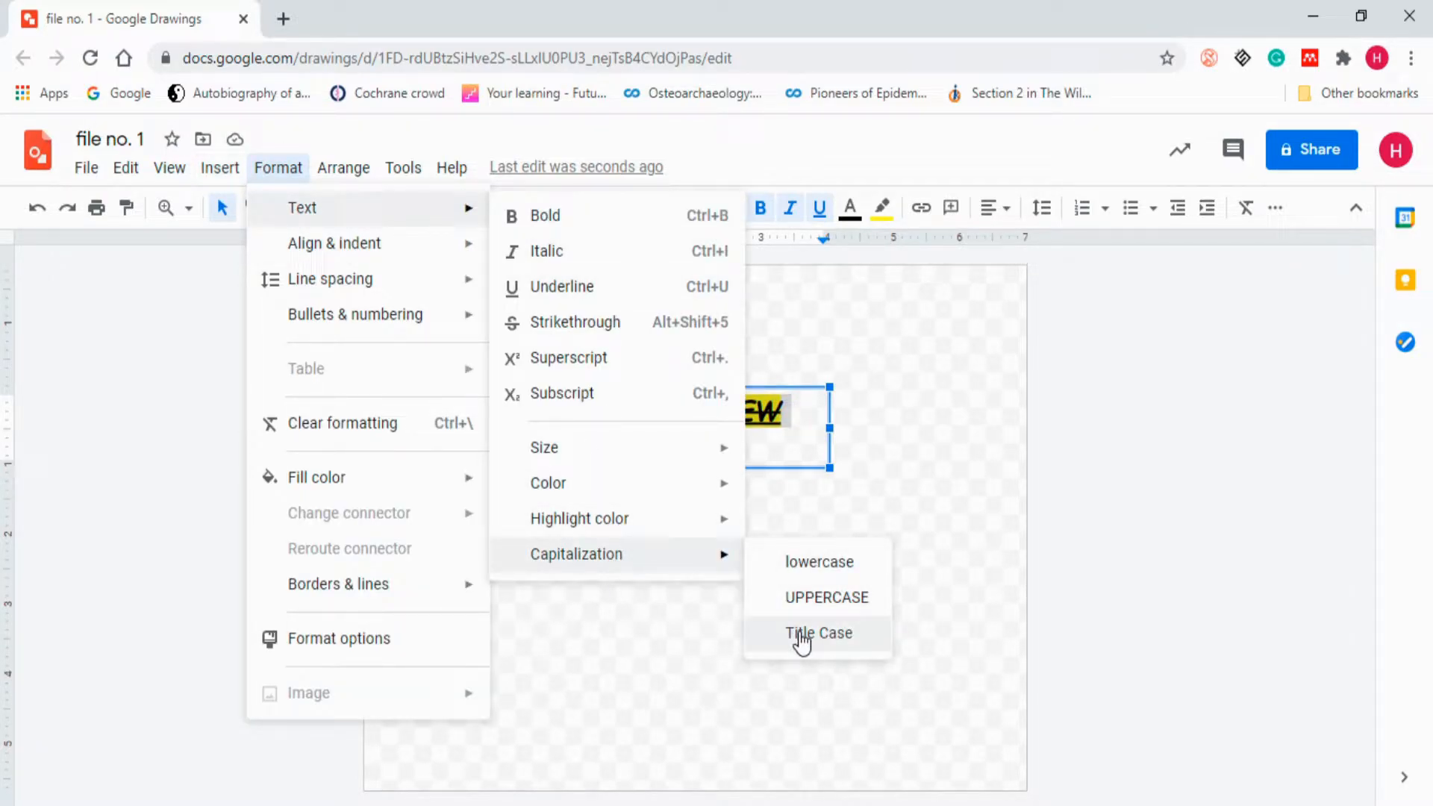
{"action": "left_click", "coordinate": [800, 634]}
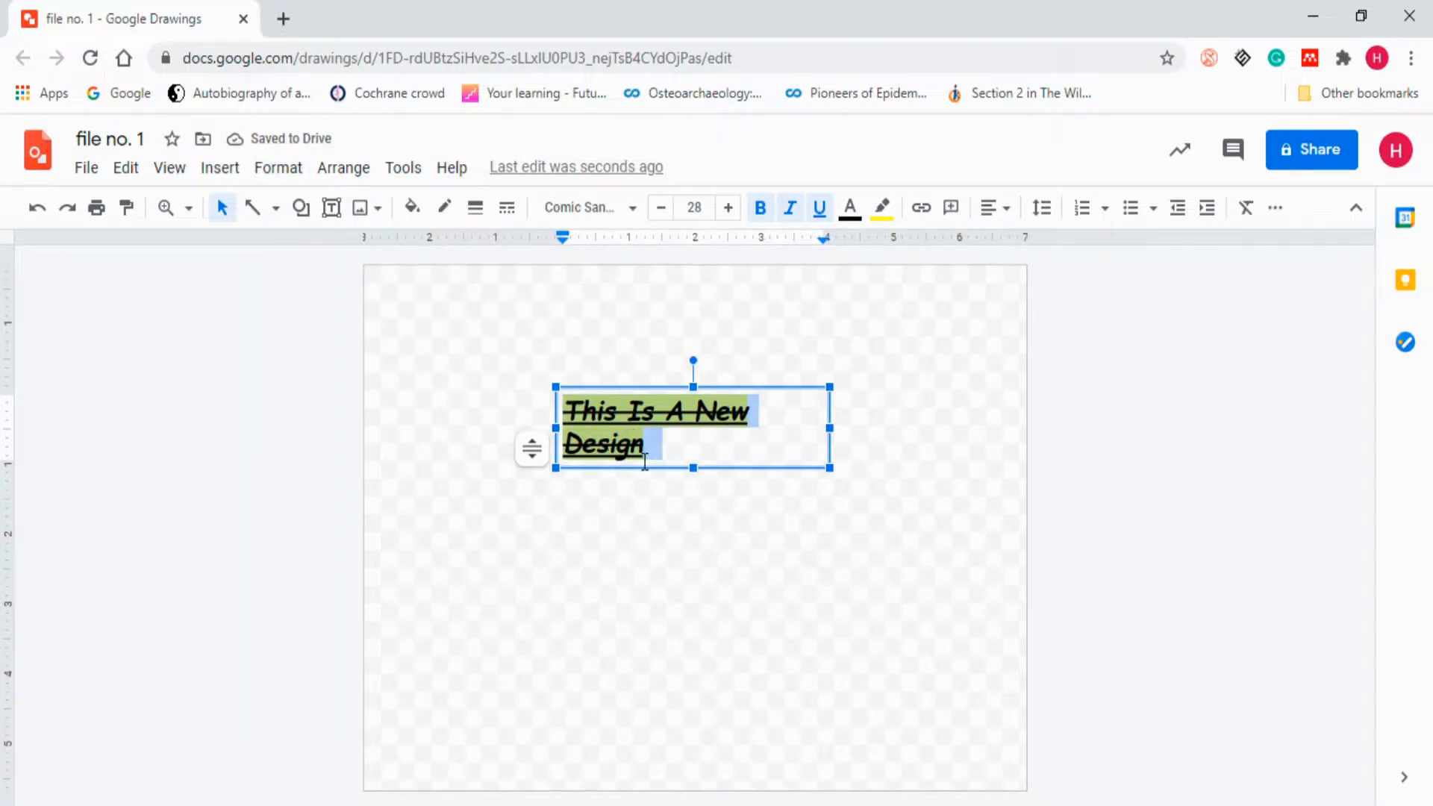
Convert the selected text to lowercase and replace its first letter with a capital "T".
{"action": "left_click", "coordinate": [280, 169]}
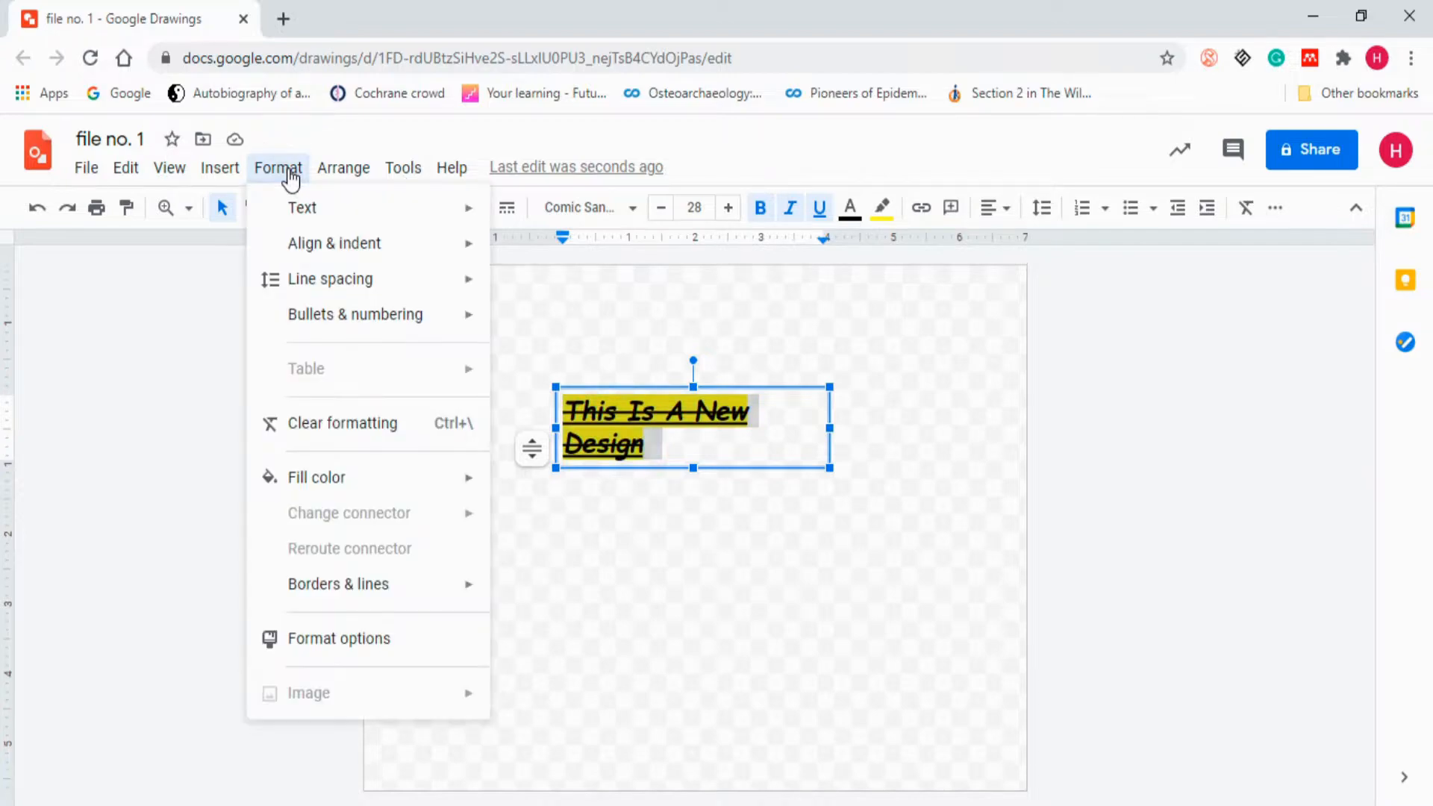
{"action": "mouse_move", "coordinate": [378, 207]}
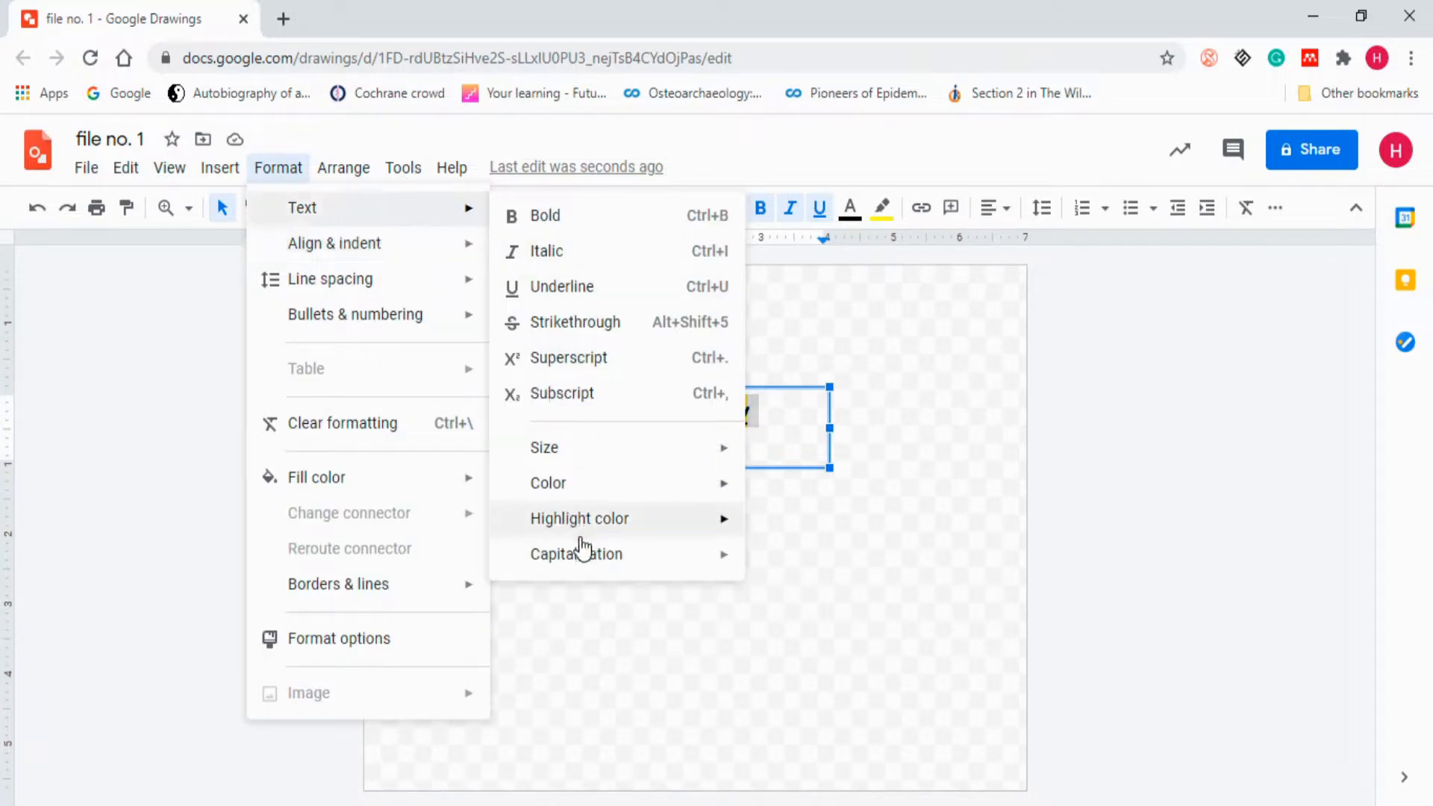
{"action": "mouse_move", "coordinate": [589, 554]}
{"action": "left_click", "coordinate": [780, 564]}
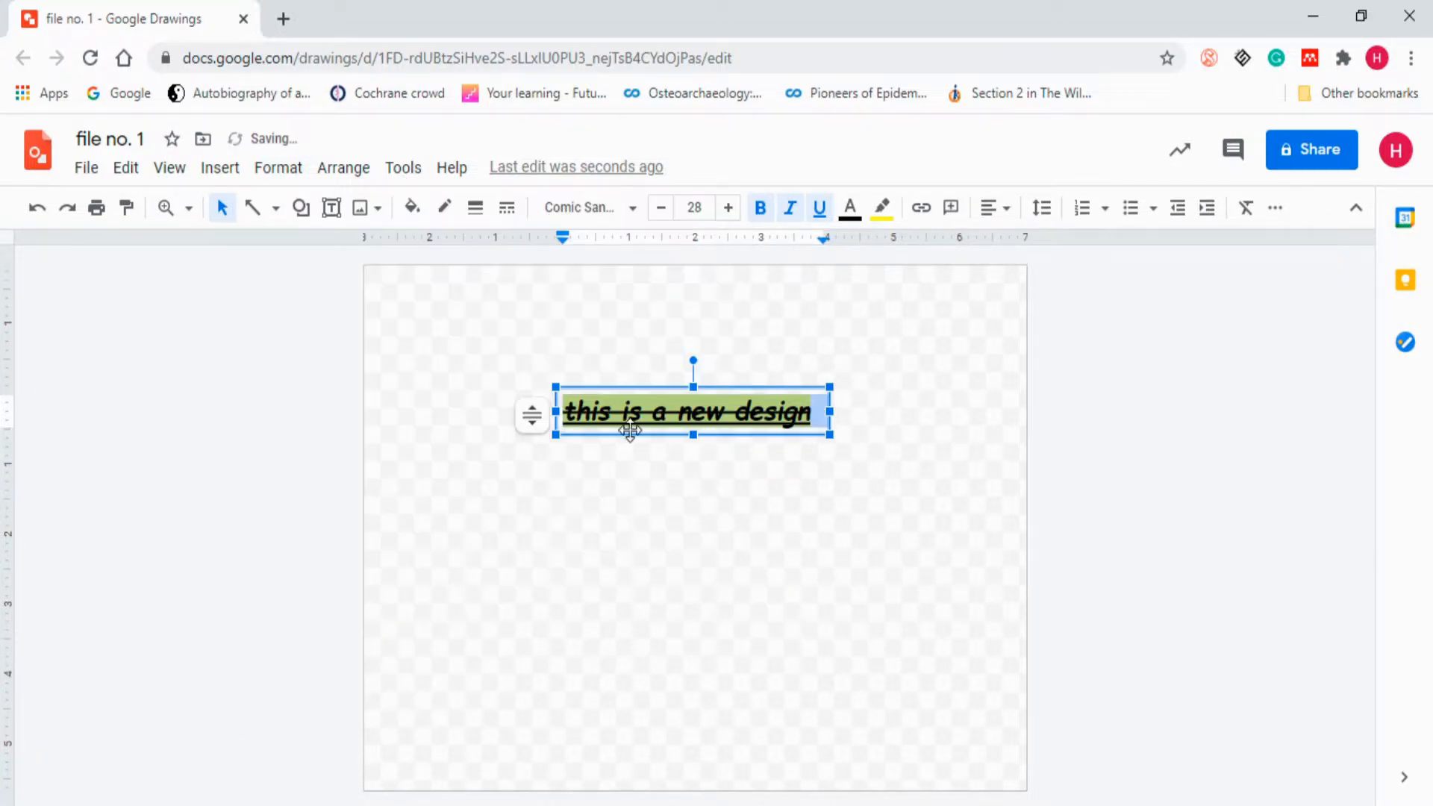
{"action": "left_click", "coordinate": [568, 422]}
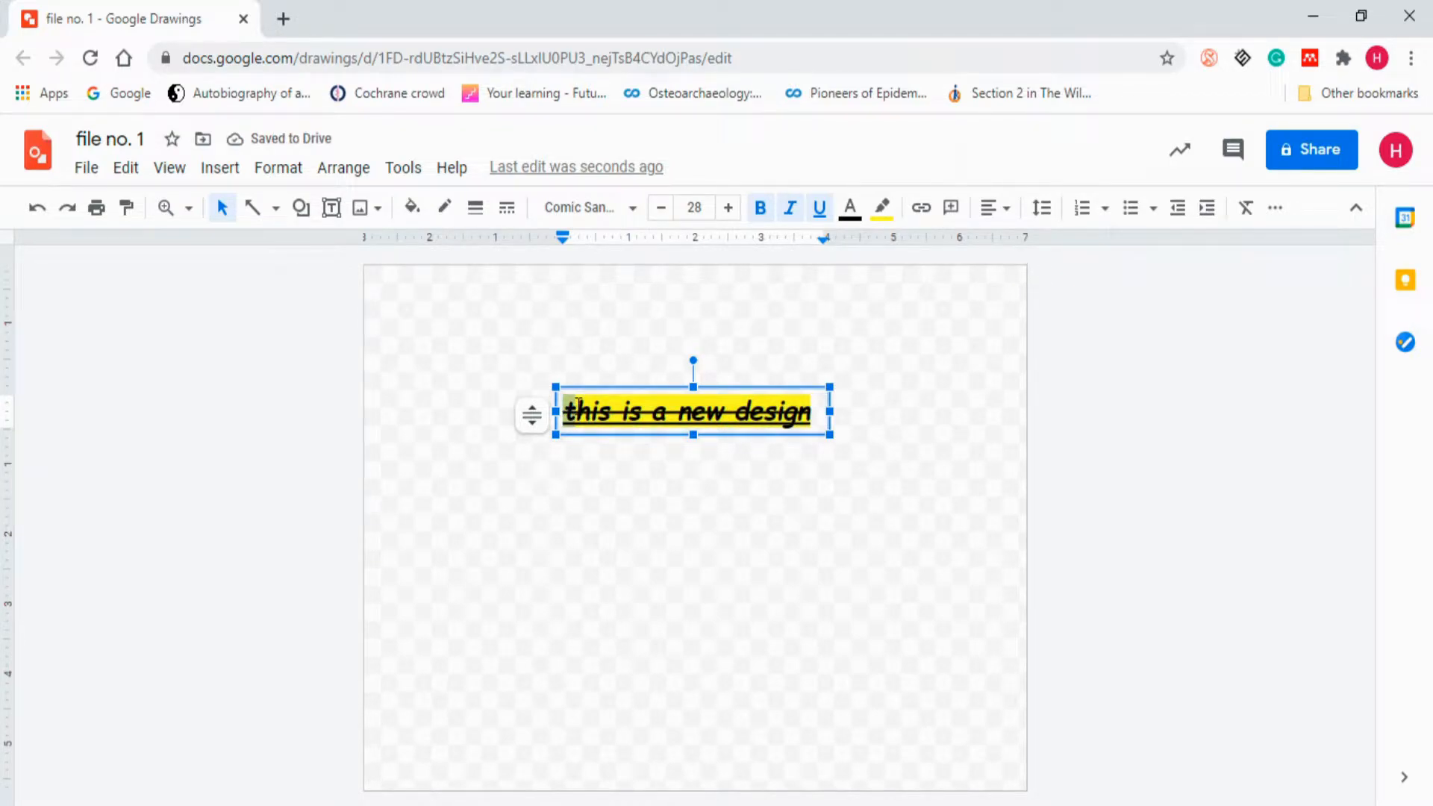
{"action": "key", "text": "Delete"}
{"action": "type", "text": "T"}
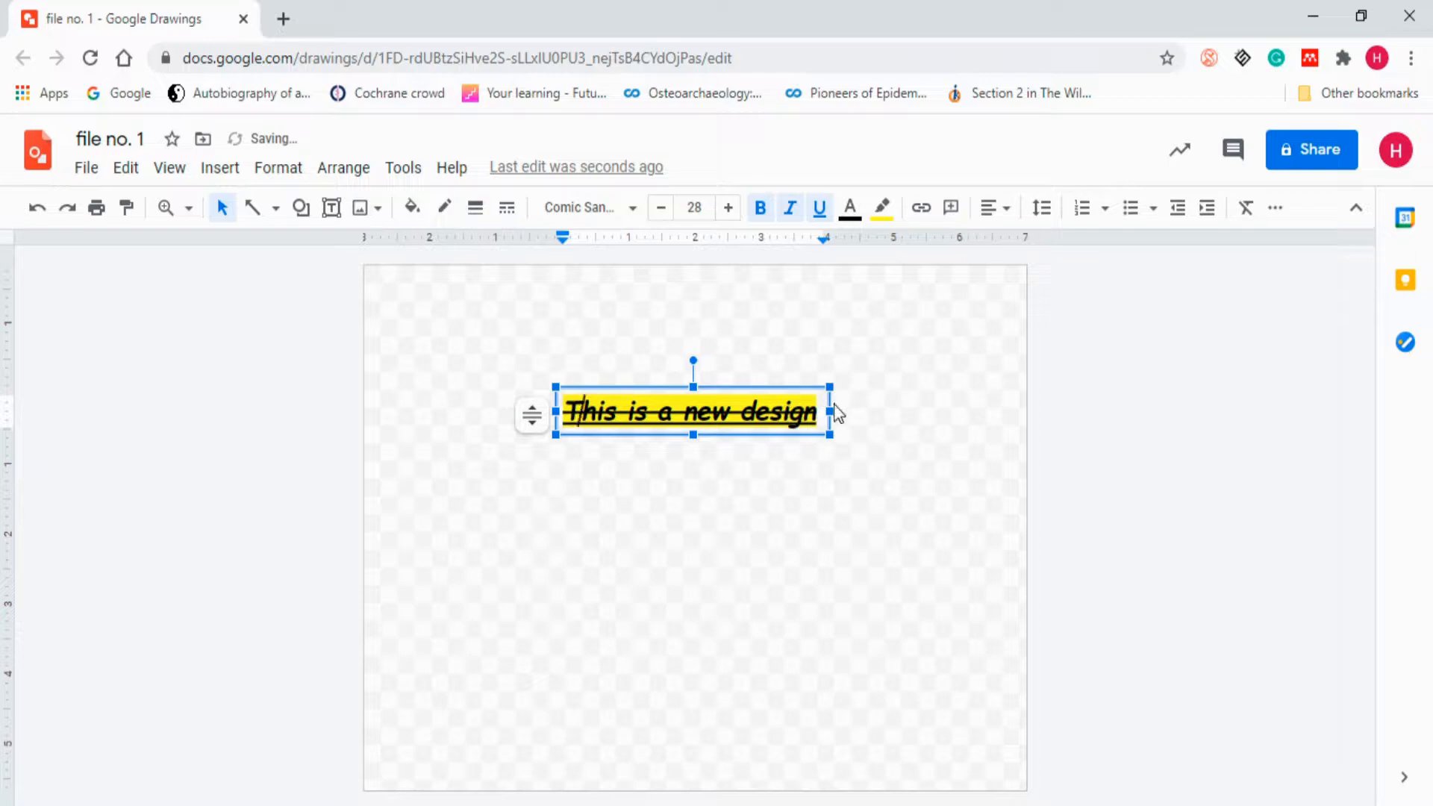
Remove the strikethrough from the whole "This is a new design" text.
{"action": "left_click_drag", "start_coordinate": [821, 410], "coordinate": [531, 412]}
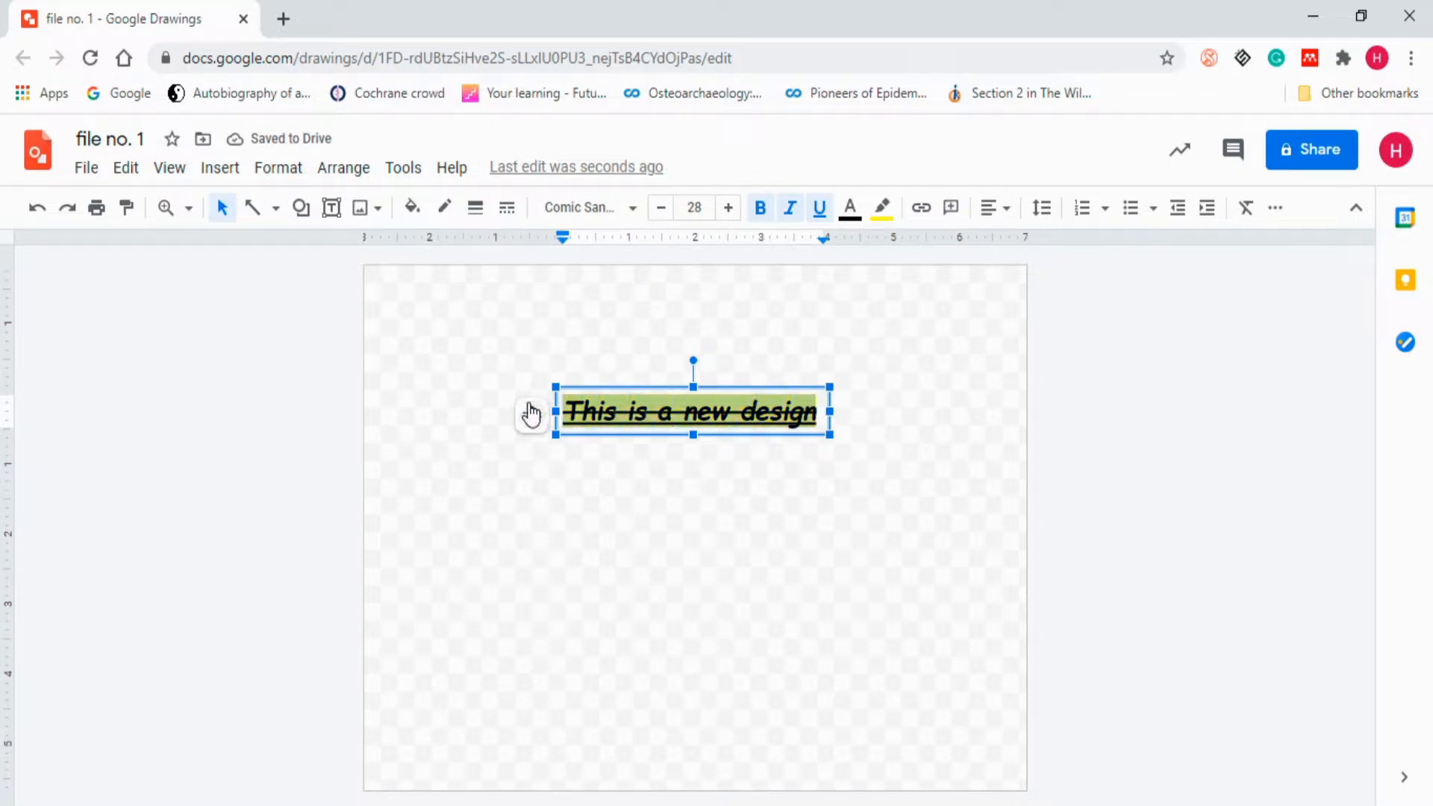
{"action": "left_click", "coordinate": [277, 168]}
{"action": "mouse_move", "coordinate": [314, 218]}
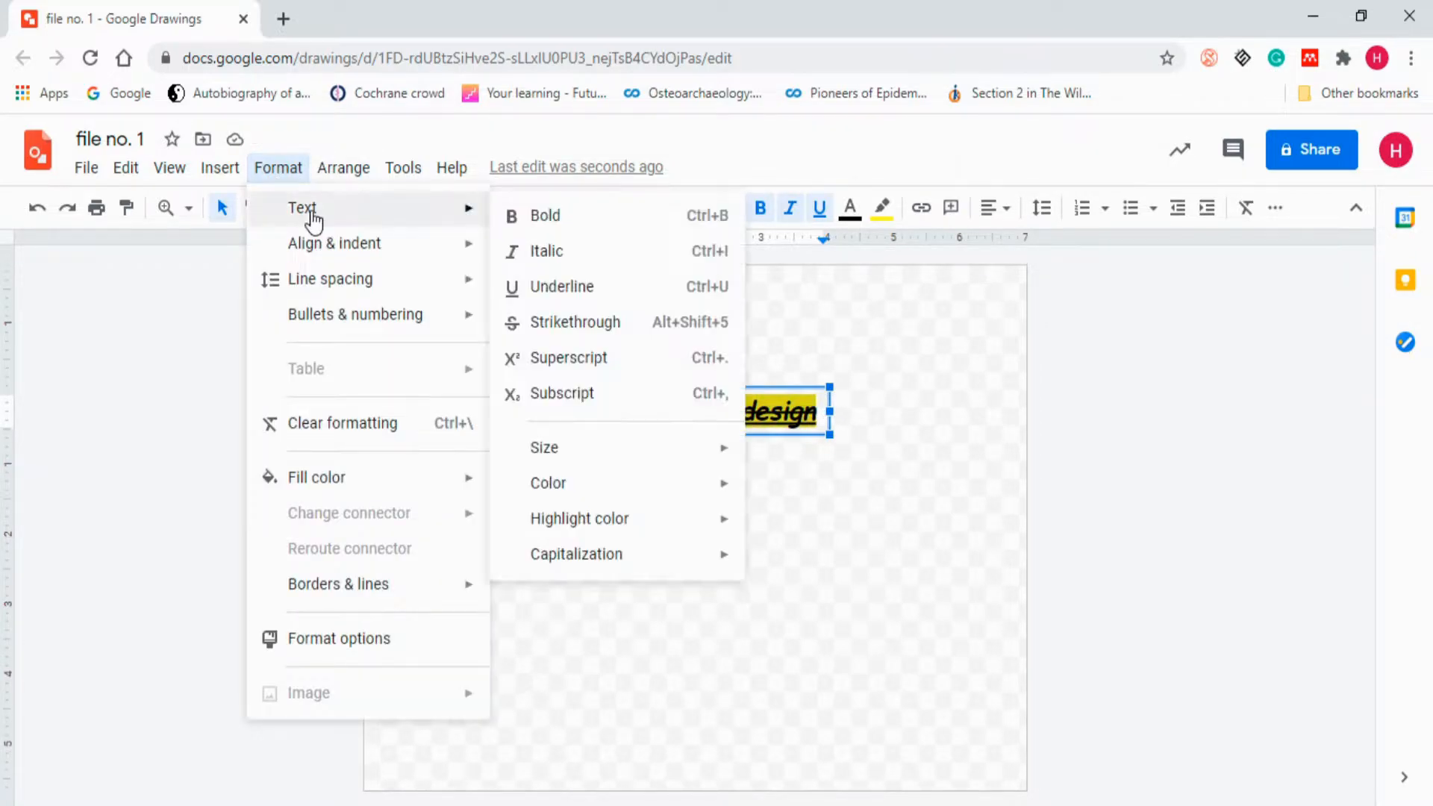
{"action": "left_click", "coordinate": [683, 329]}
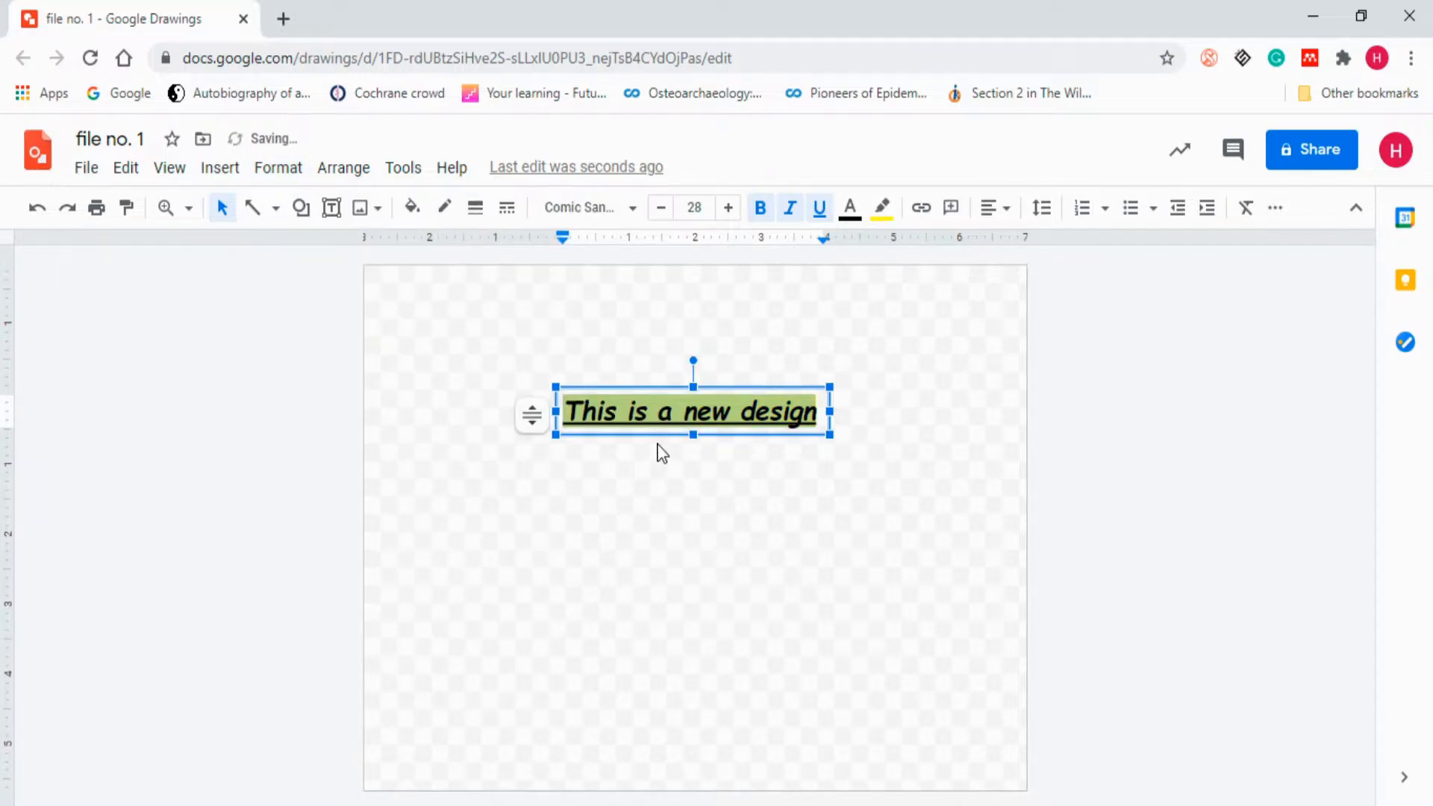
Apply left alignment to the selected "This is a new design" text.
{"action": "left_click", "coordinate": [287, 171]}
{"action": "mouse_move", "coordinate": [329, 246]}
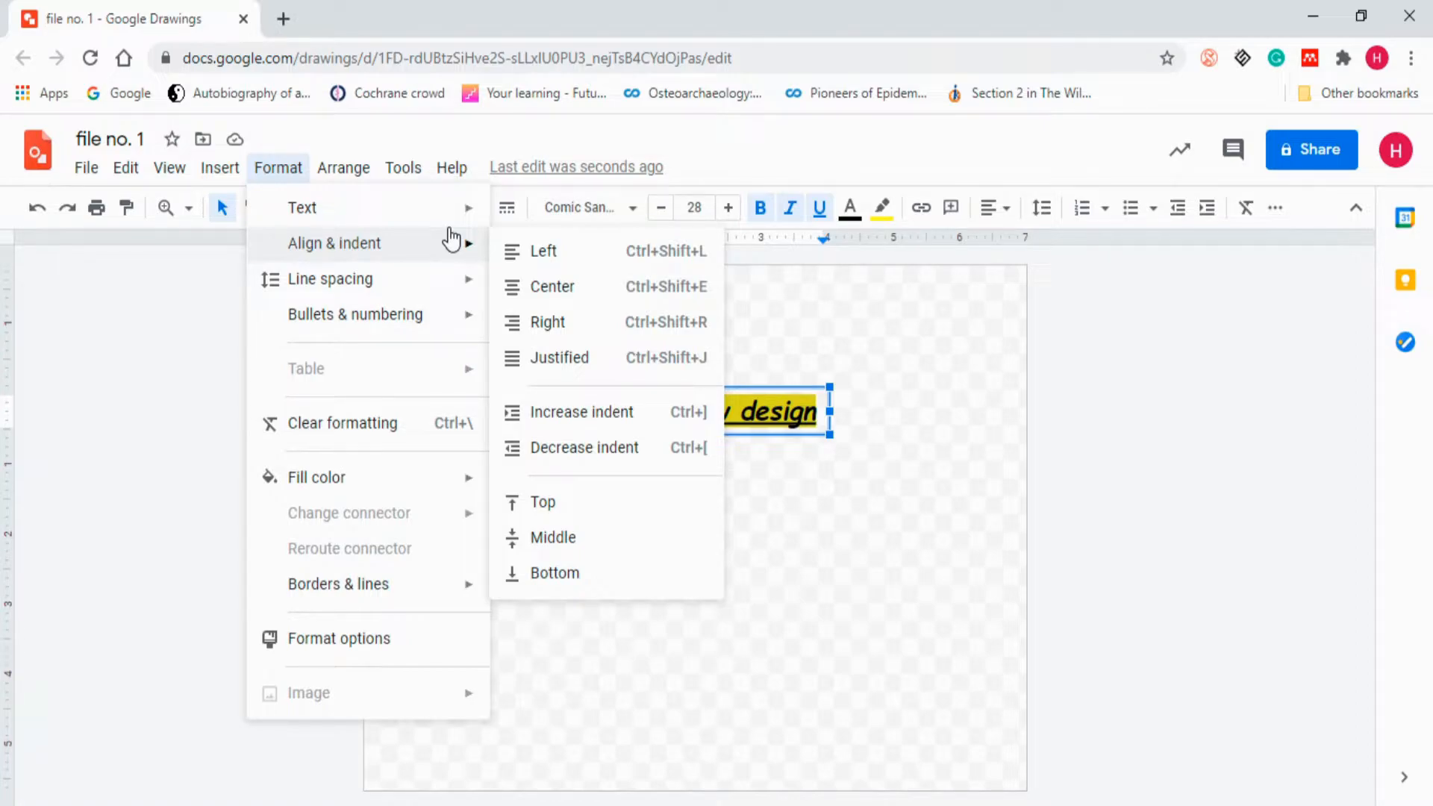
{"action": "left_click", "coordinate": [528, 254]}
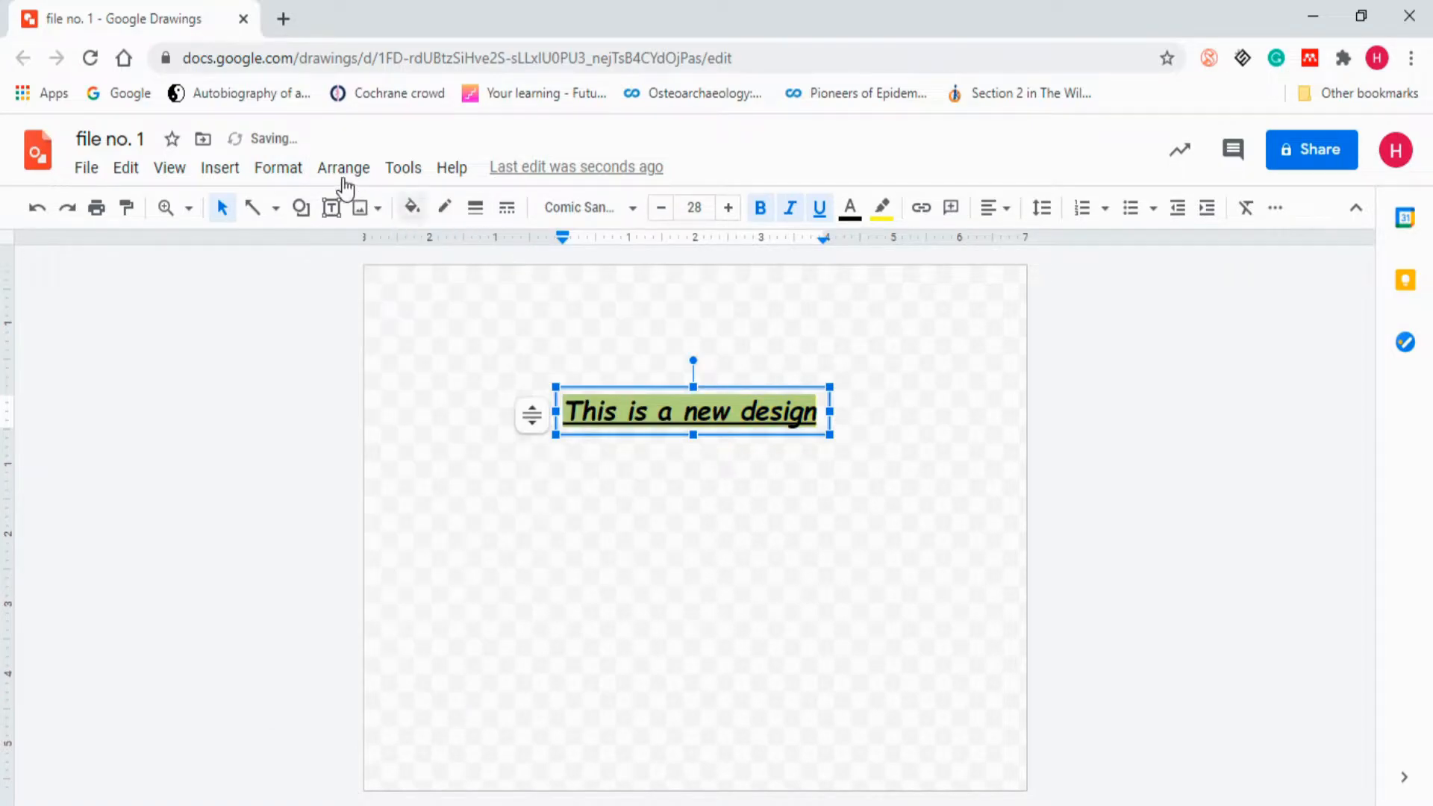
Widen the text box on both sides to about 8 inches and center its text horizontally.
{"action": "left_click_drag", "start_coordinate": [833, 413], "coordinate": [941, 411]}
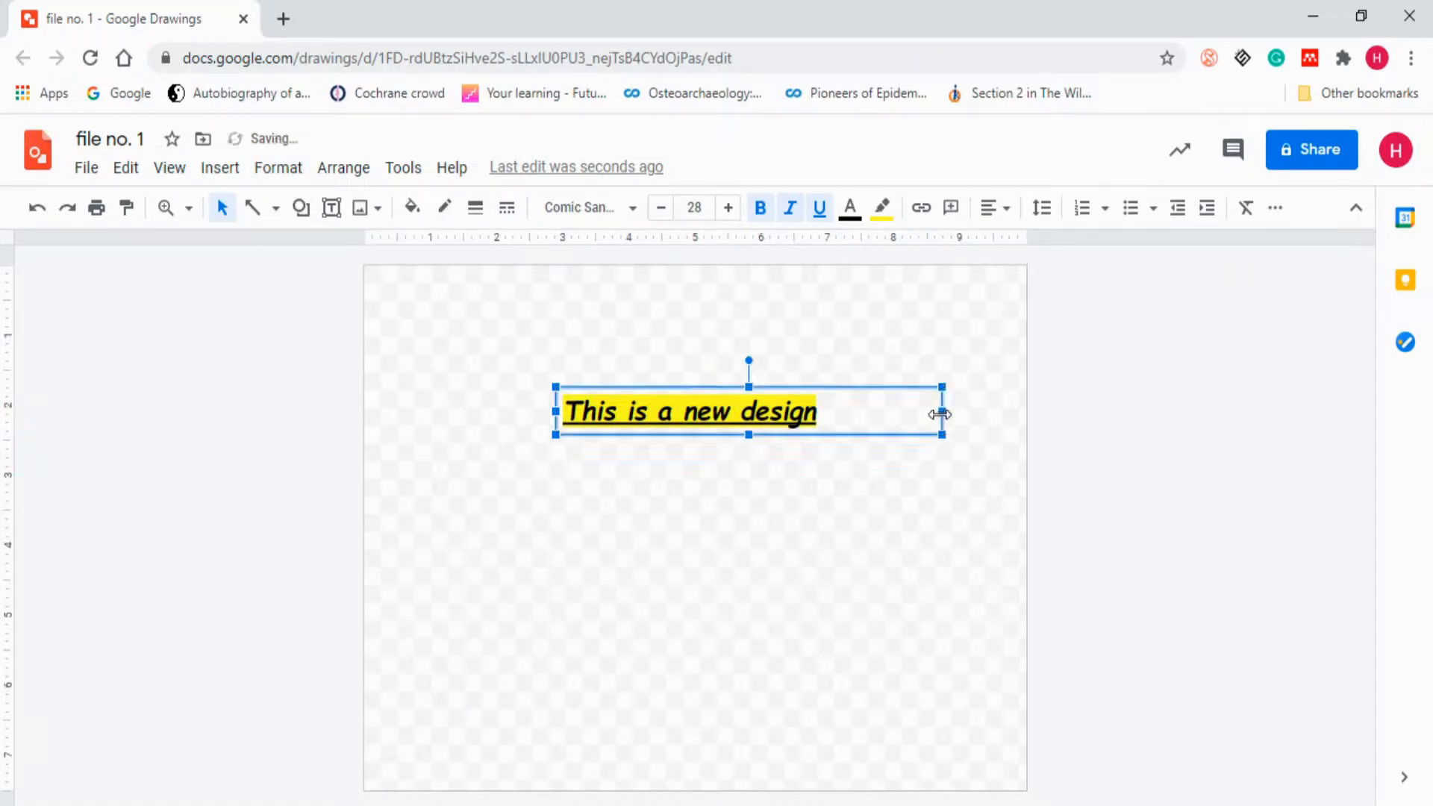
{"action": "left_click_drag", "start_coordinate": [555, 413], "coordinate": [402, 416]}
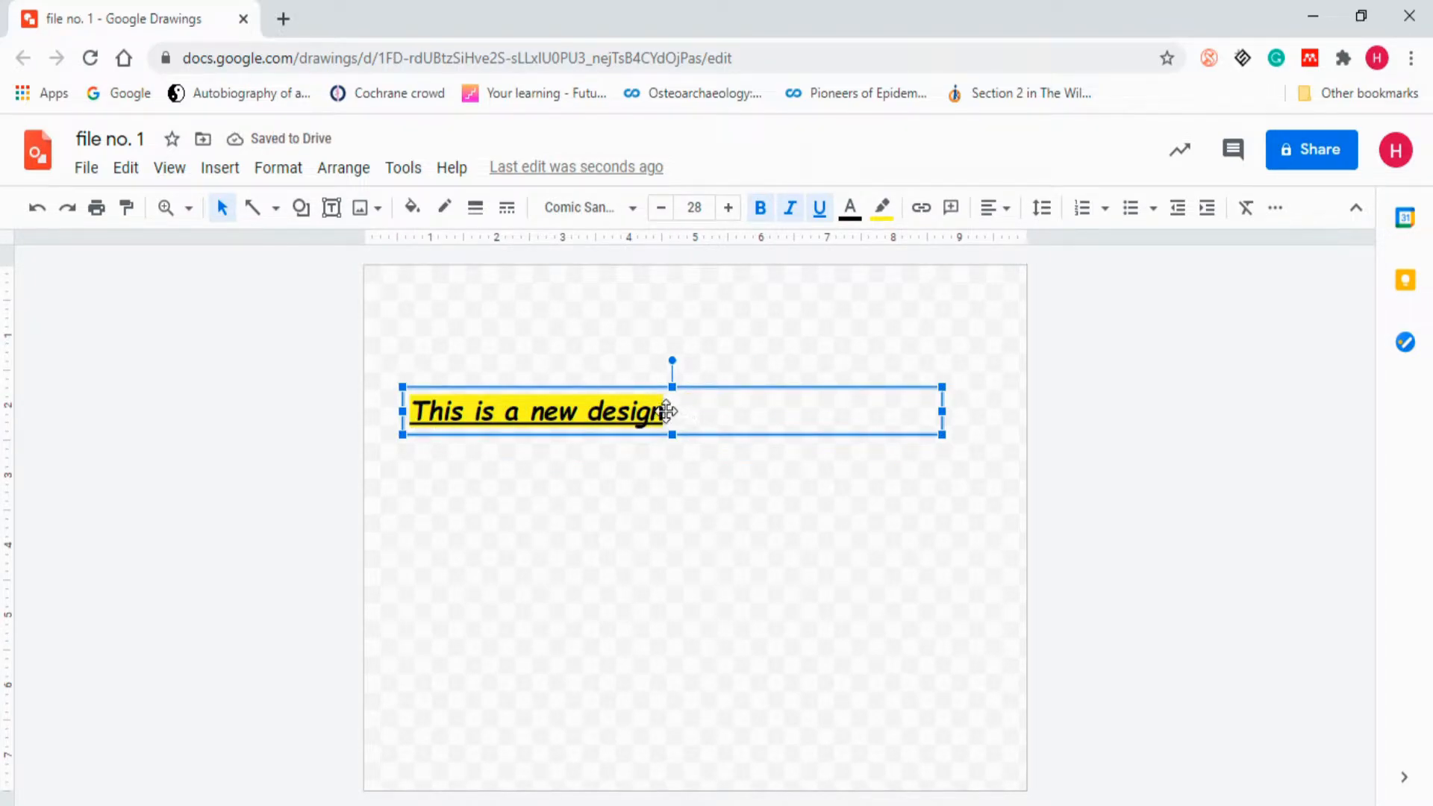
{"action": "left_click_drag", "start_coordinate": [663, 411], "coordinate": [377, 413]}
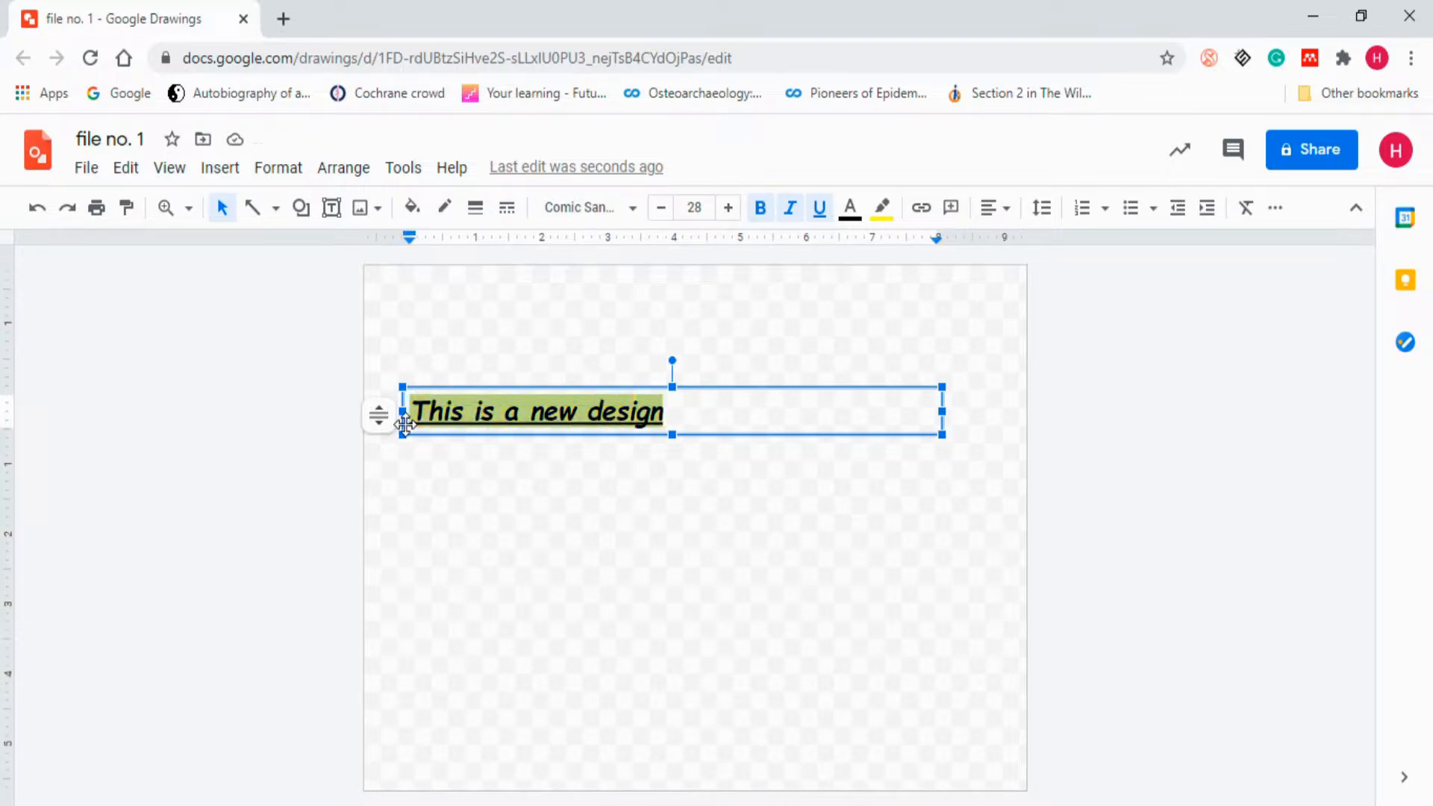
{"action": "left_click", "coordinate": [278, 168]}
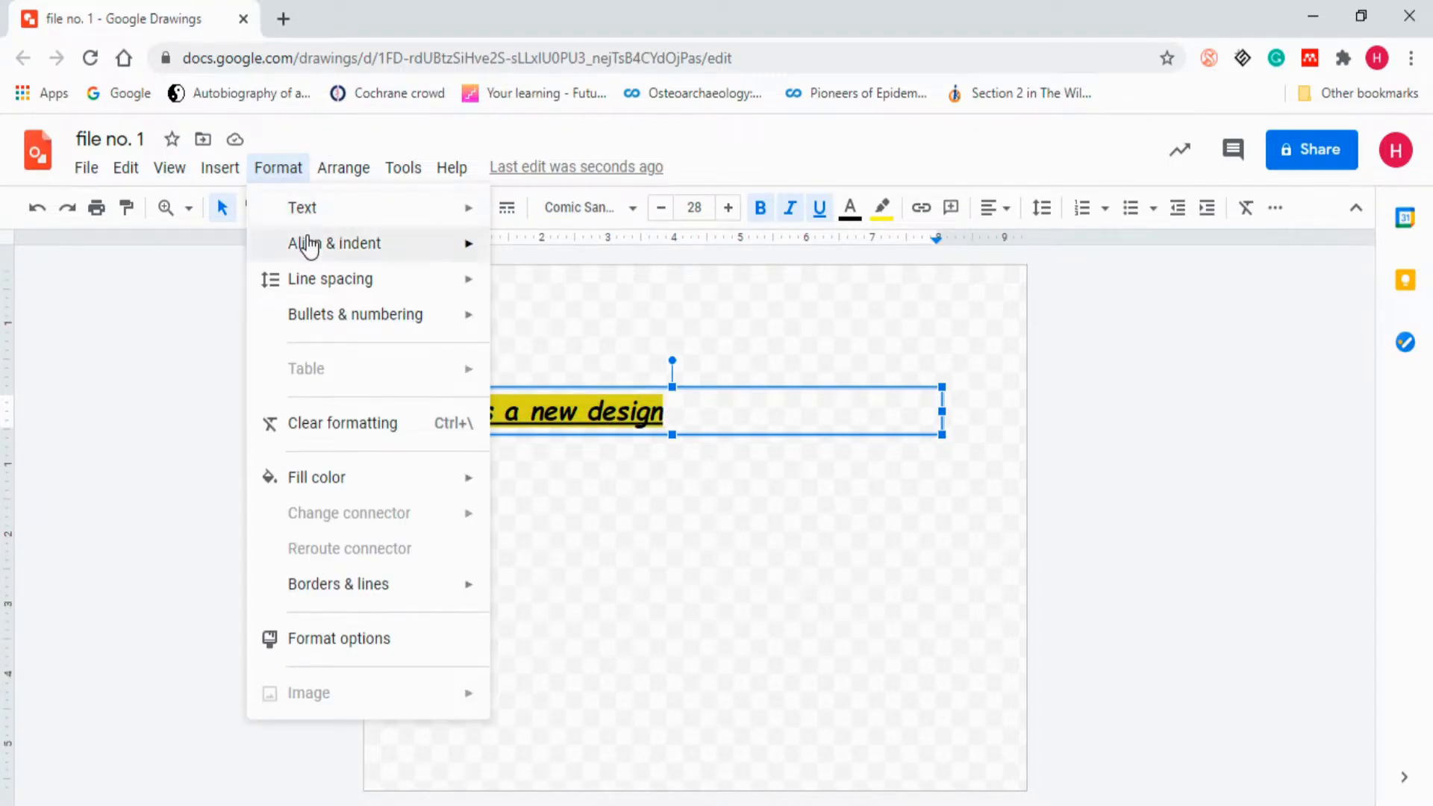
{"action": "left_click", "coordinate": [560, 286]}
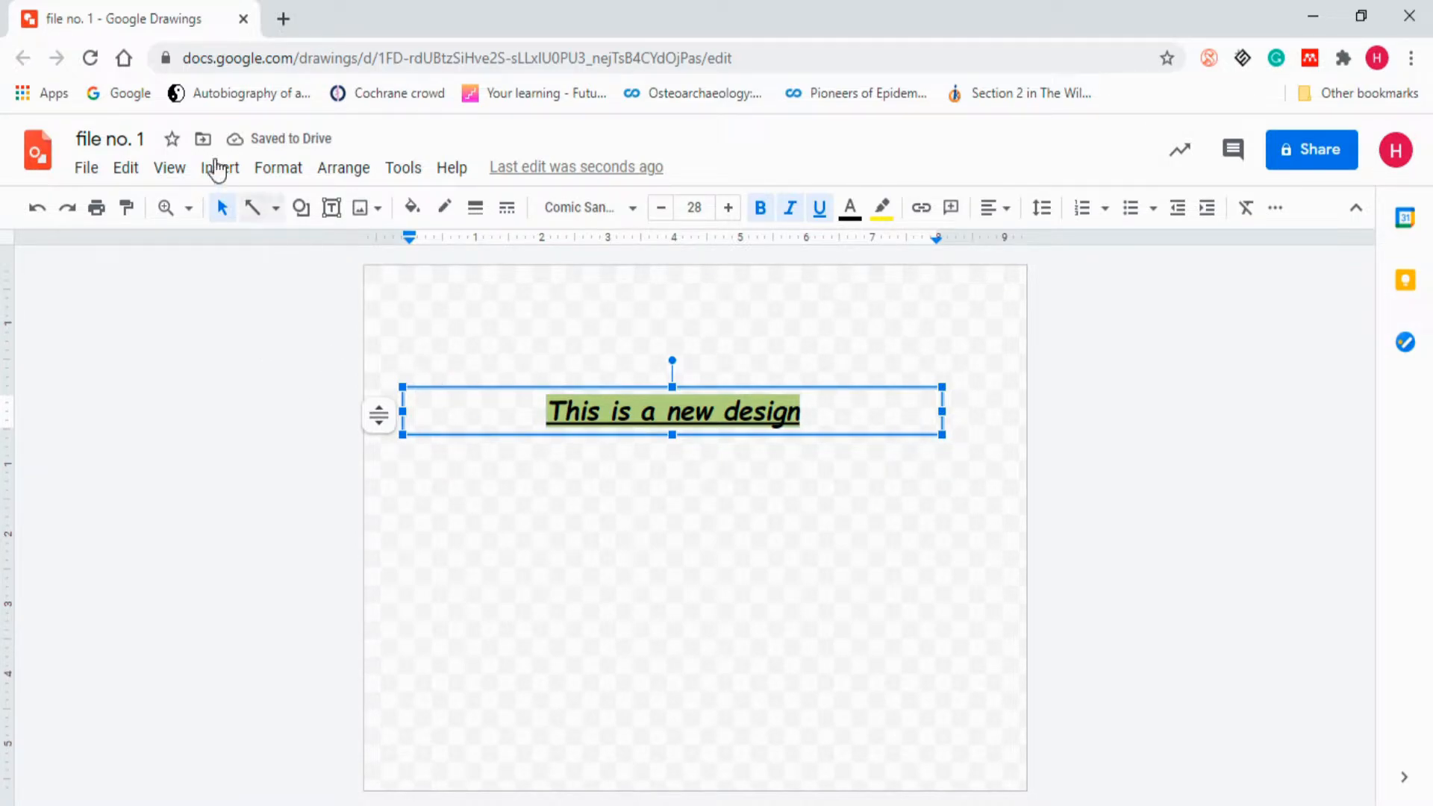
Align the selected text to the right side of its text box.
{"action": "left_click", "coordinate": [240, 167]}
{"action": "left_click", "coordinate": [272, 166]}
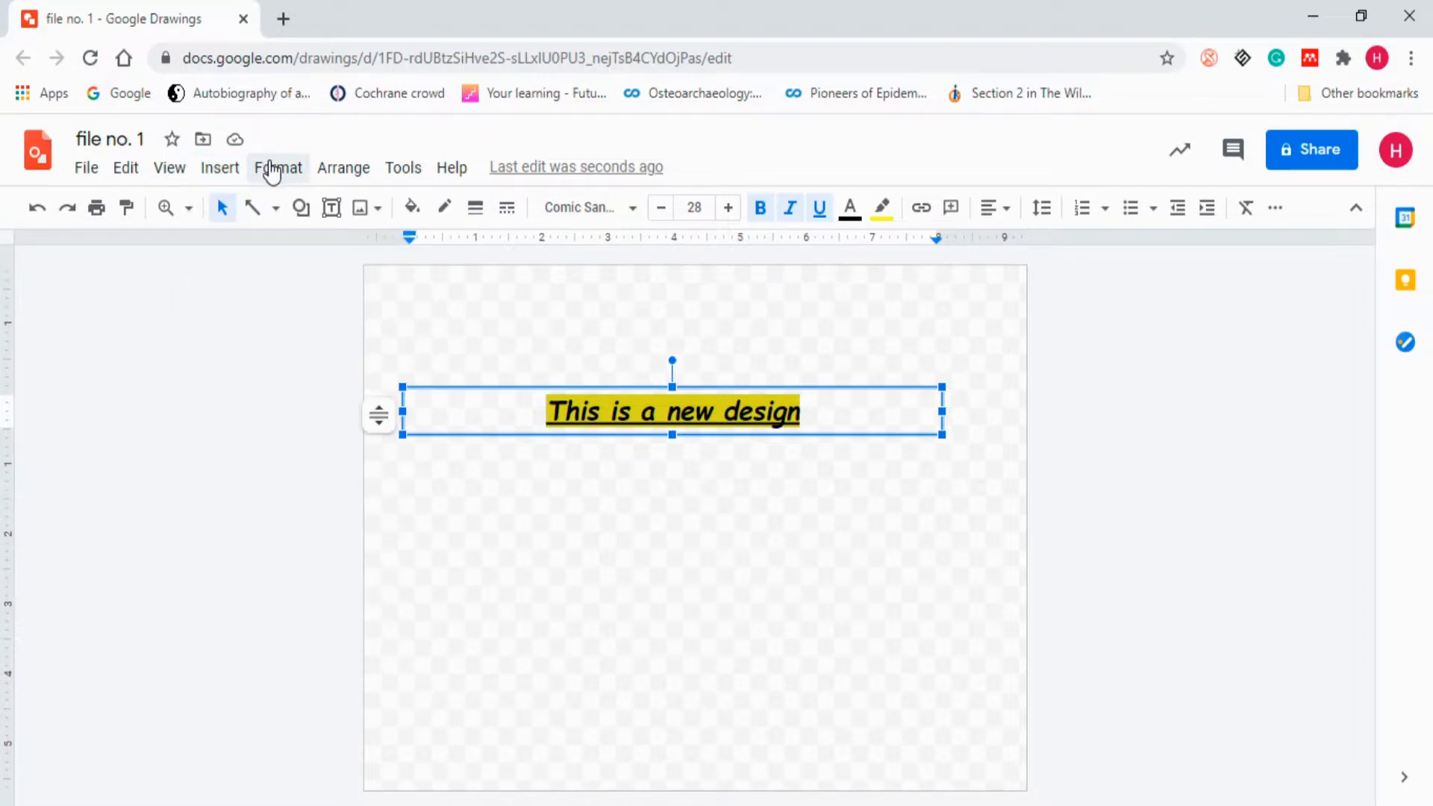
{"action": "left_click", "coordinate": [274, 173]}
{"action": "mouse_move", "coordinate": [340, 250]}
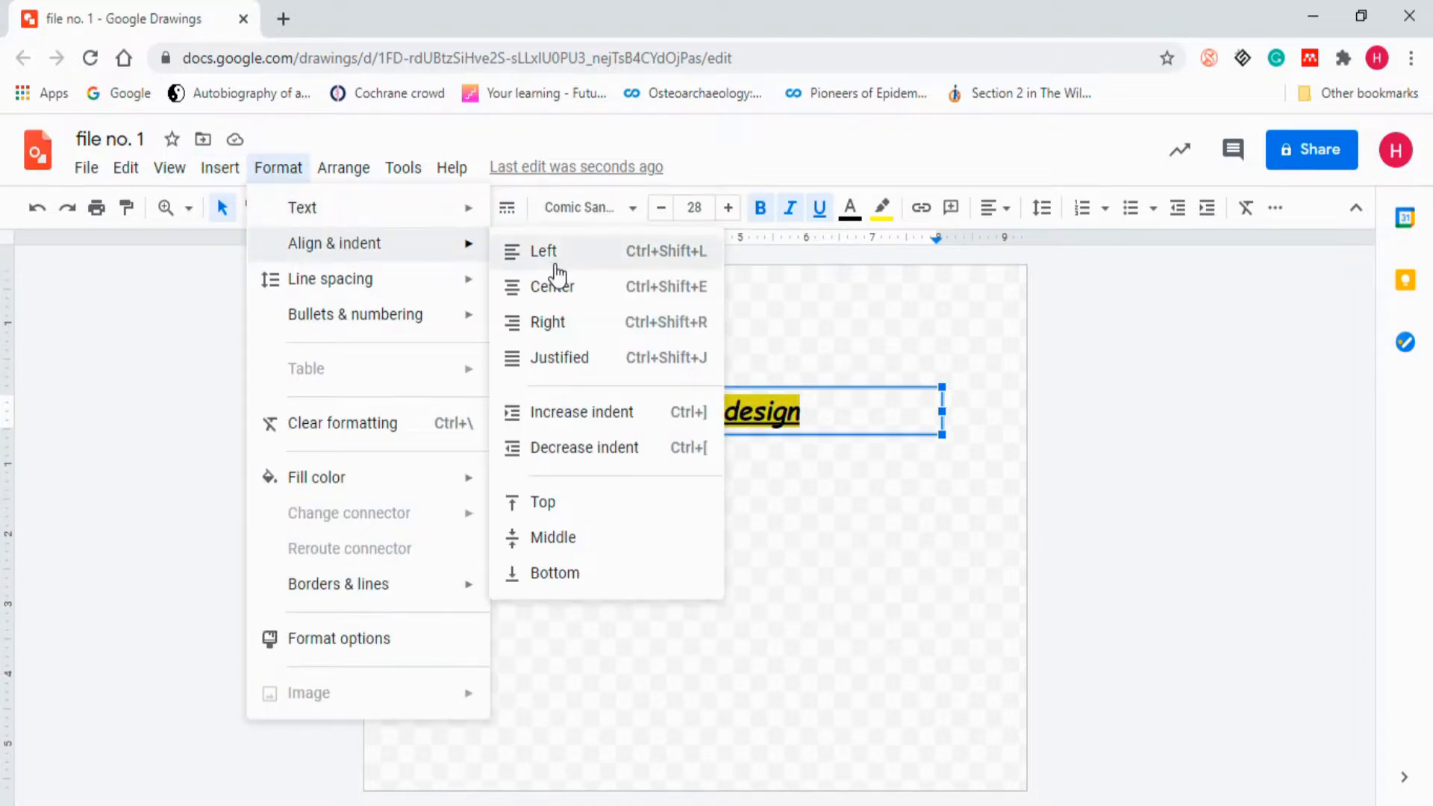
{"action": "left_click", "coordinate": [573, 329]}
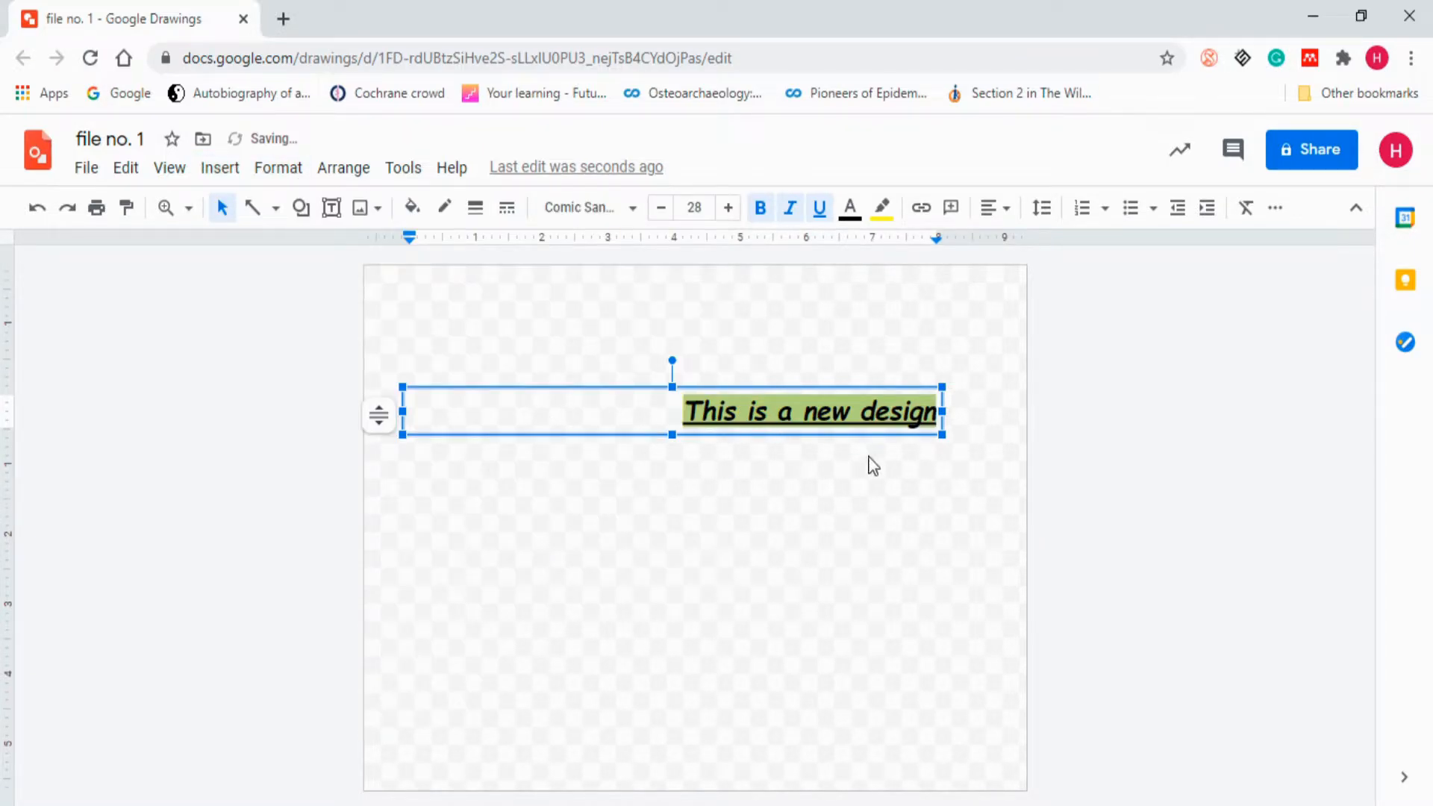
Apply justified alignment to the selected "This is a new design" text.
{"action": "left_click", "coordinate": [278, 167]}
{"action": "mouse_move", "coordinate": [298, 246]}
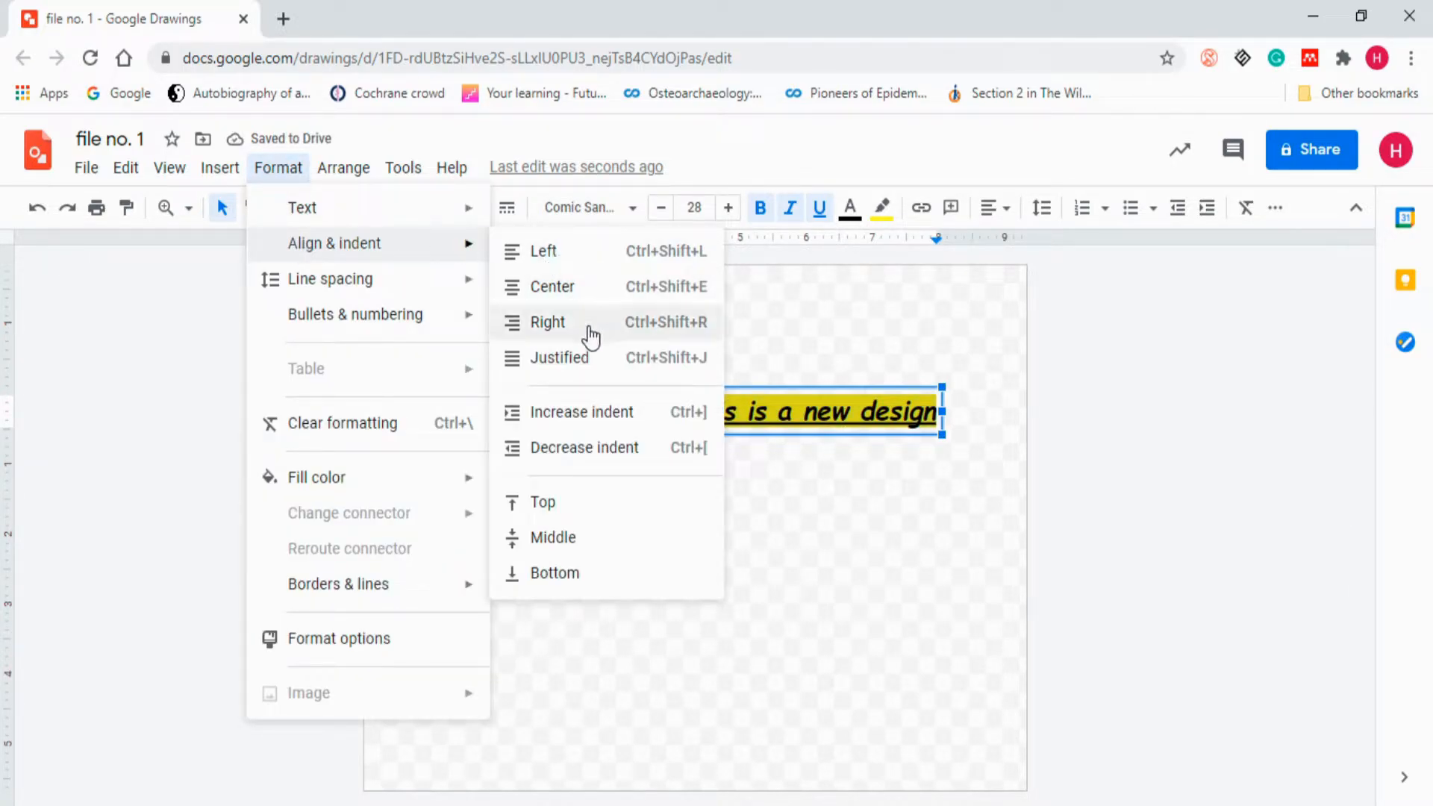
{"action": "left_click", "coordinate": [582, 359]}
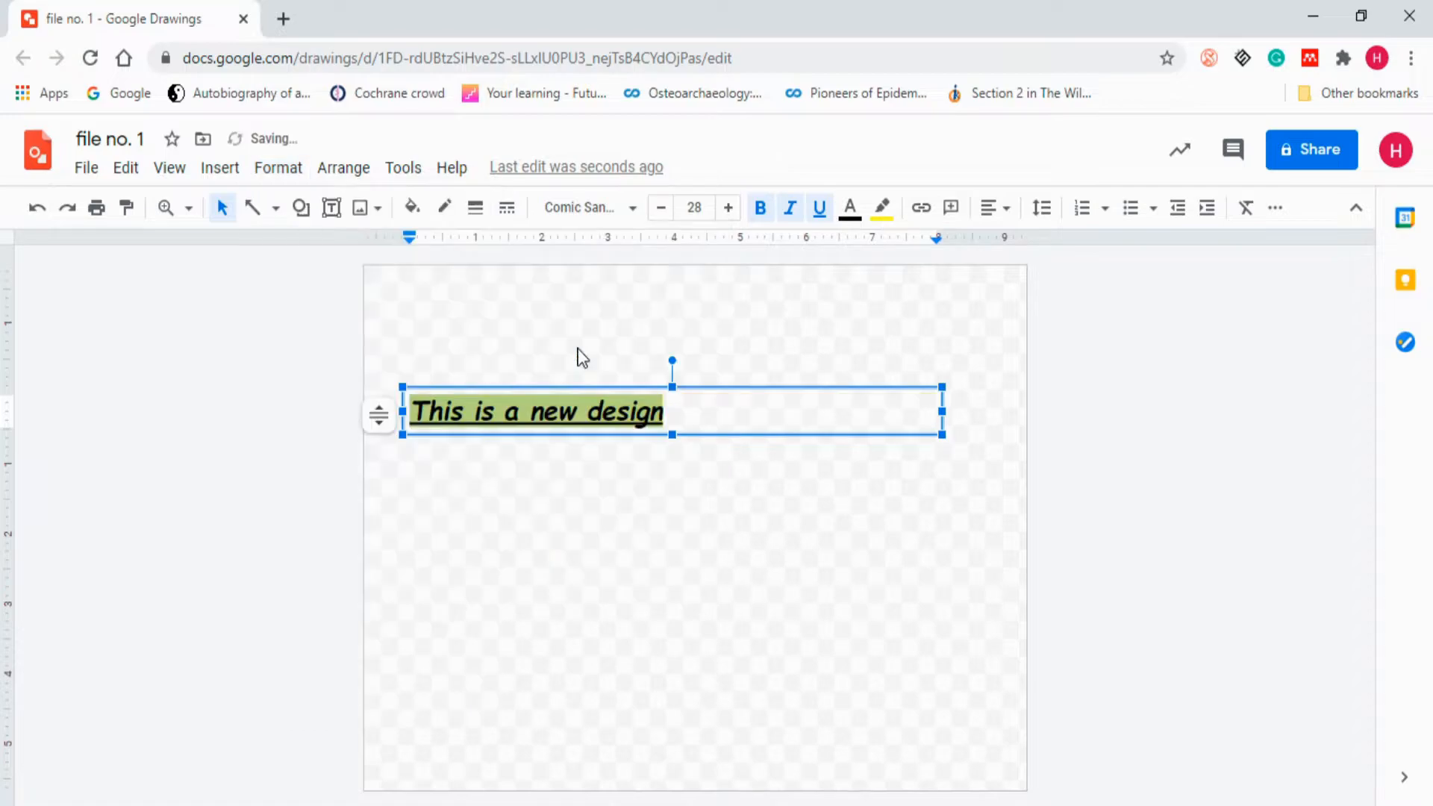
Set the selected text back to center alignment within its text box.
{"action": "left_click", "coordinate": [299, 175]}
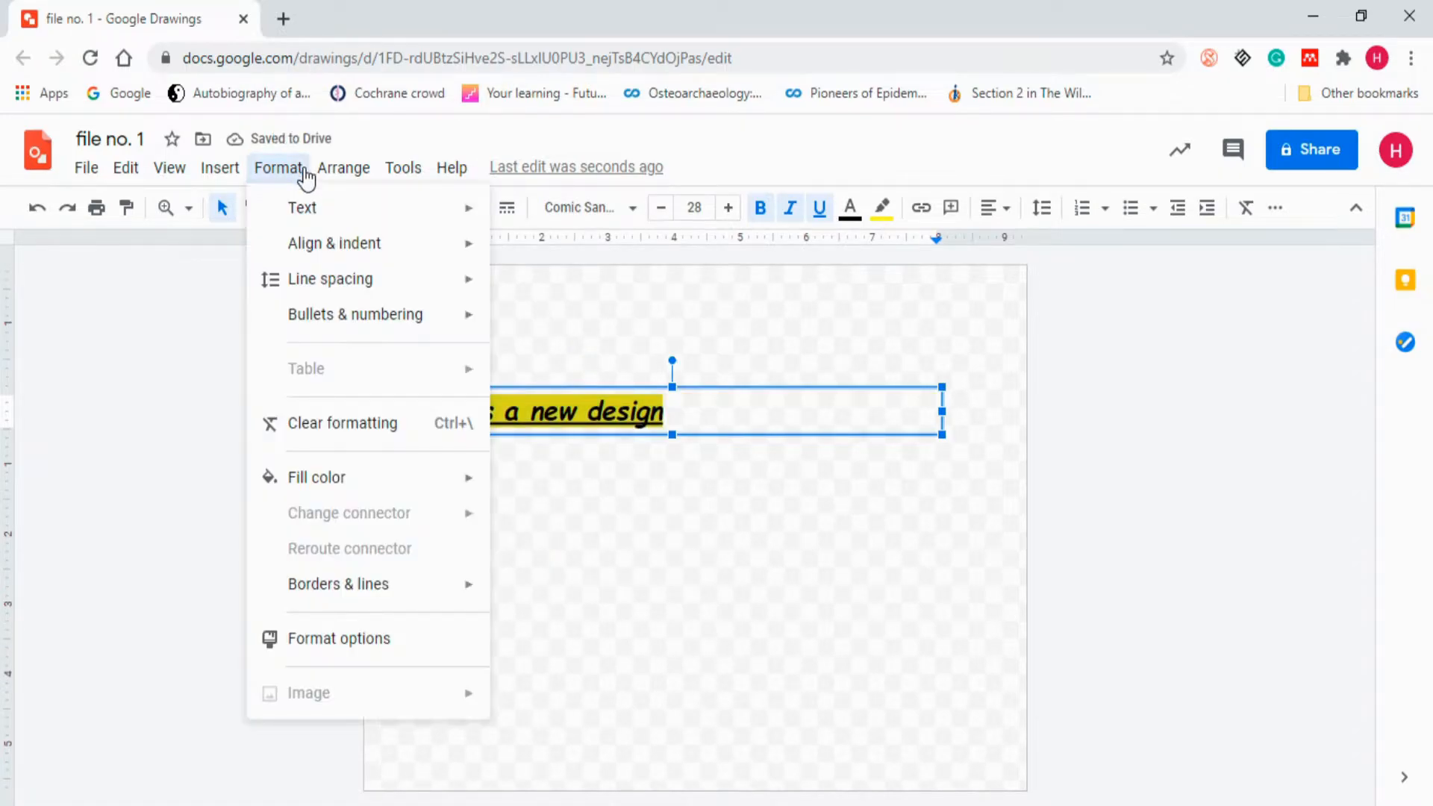
{"action": "mouse_move", "coordinate": [319, 180]}
{"action": "mouse_move", "coordinate": [321, 246]}
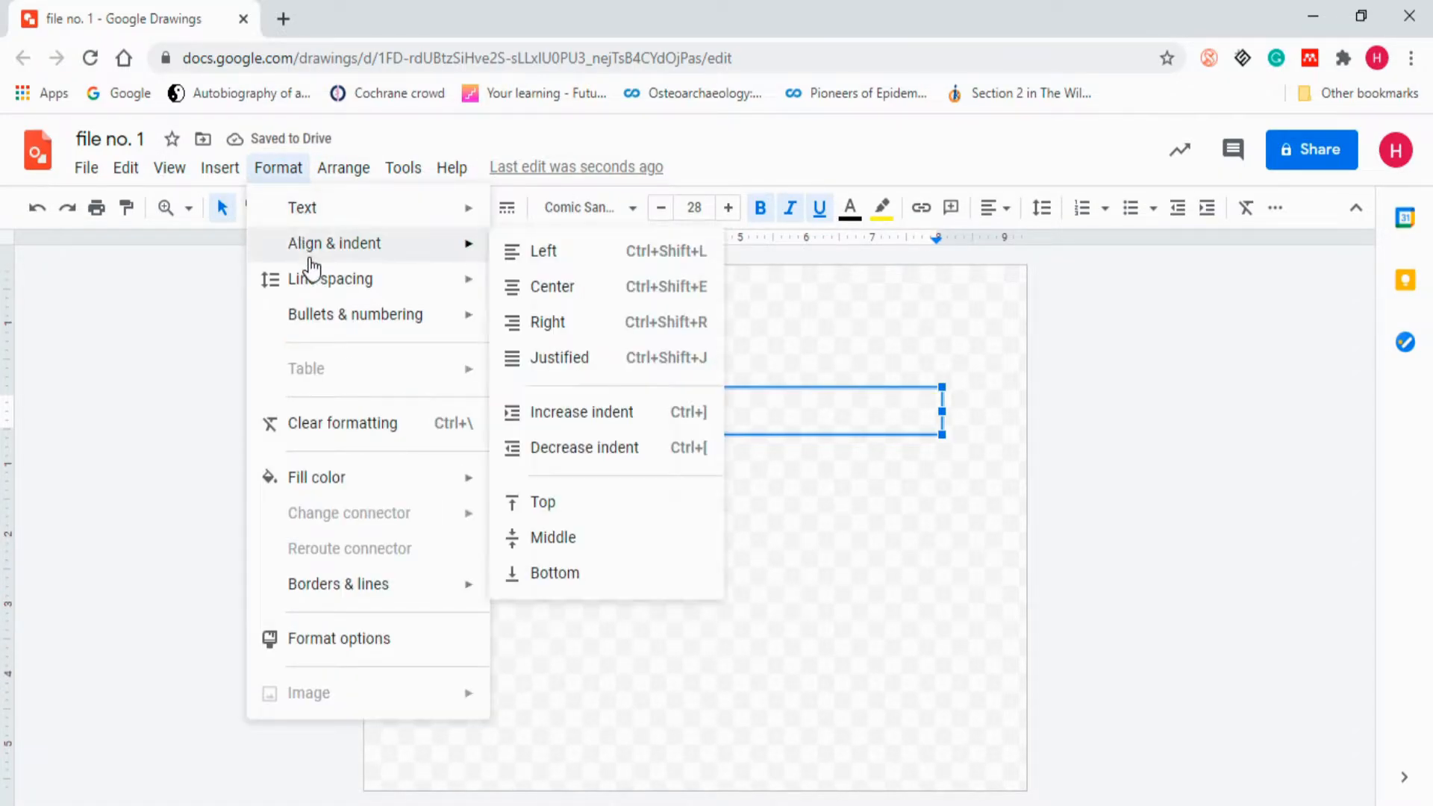
{"action": "left_click", "coordinate": [529, 286]}
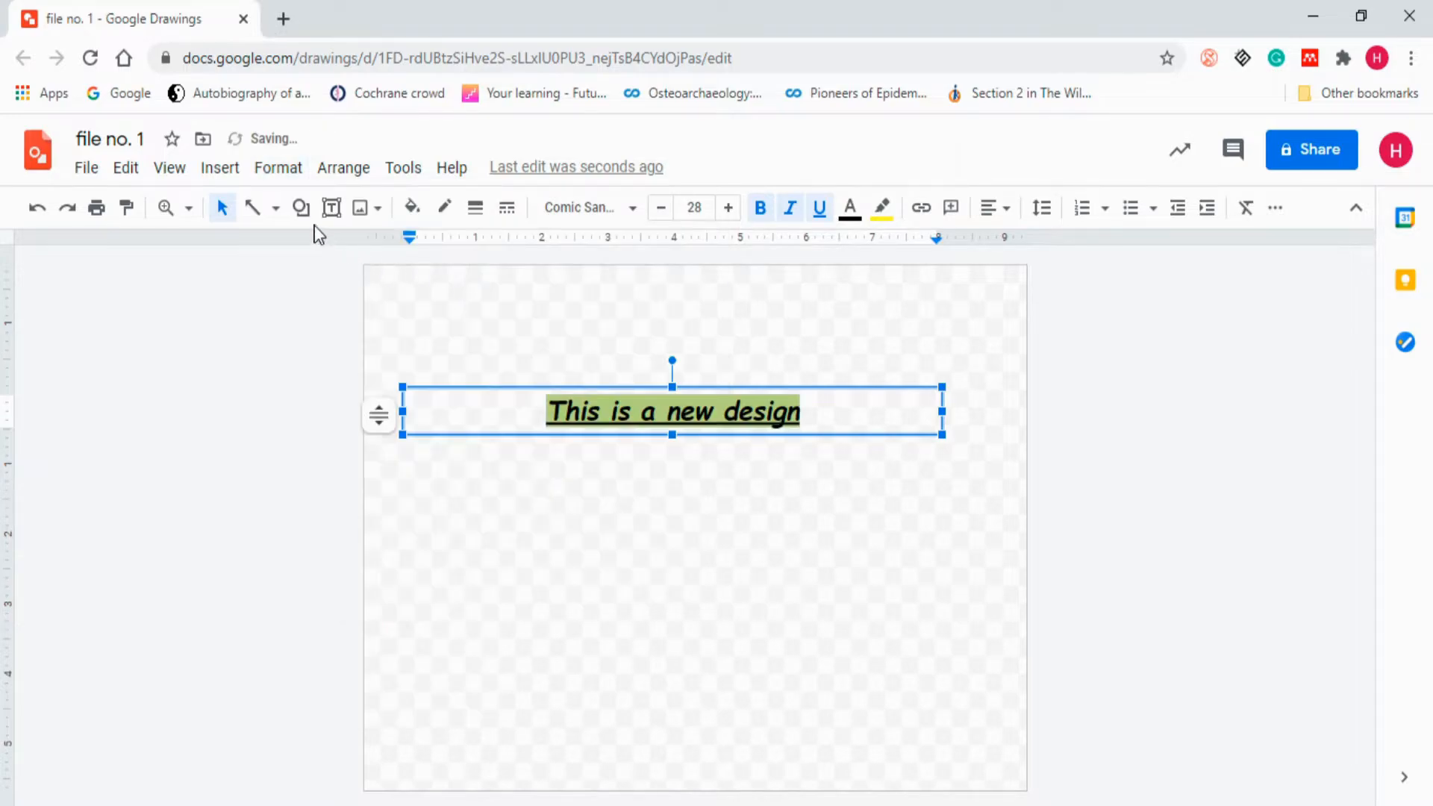
Try increasing the indent of the centered text by one level and undo the change.
{"action": "left_click", "coordinate": [281, 168]}
{"action": "mouse_move", "coordinate": [321, 246]}
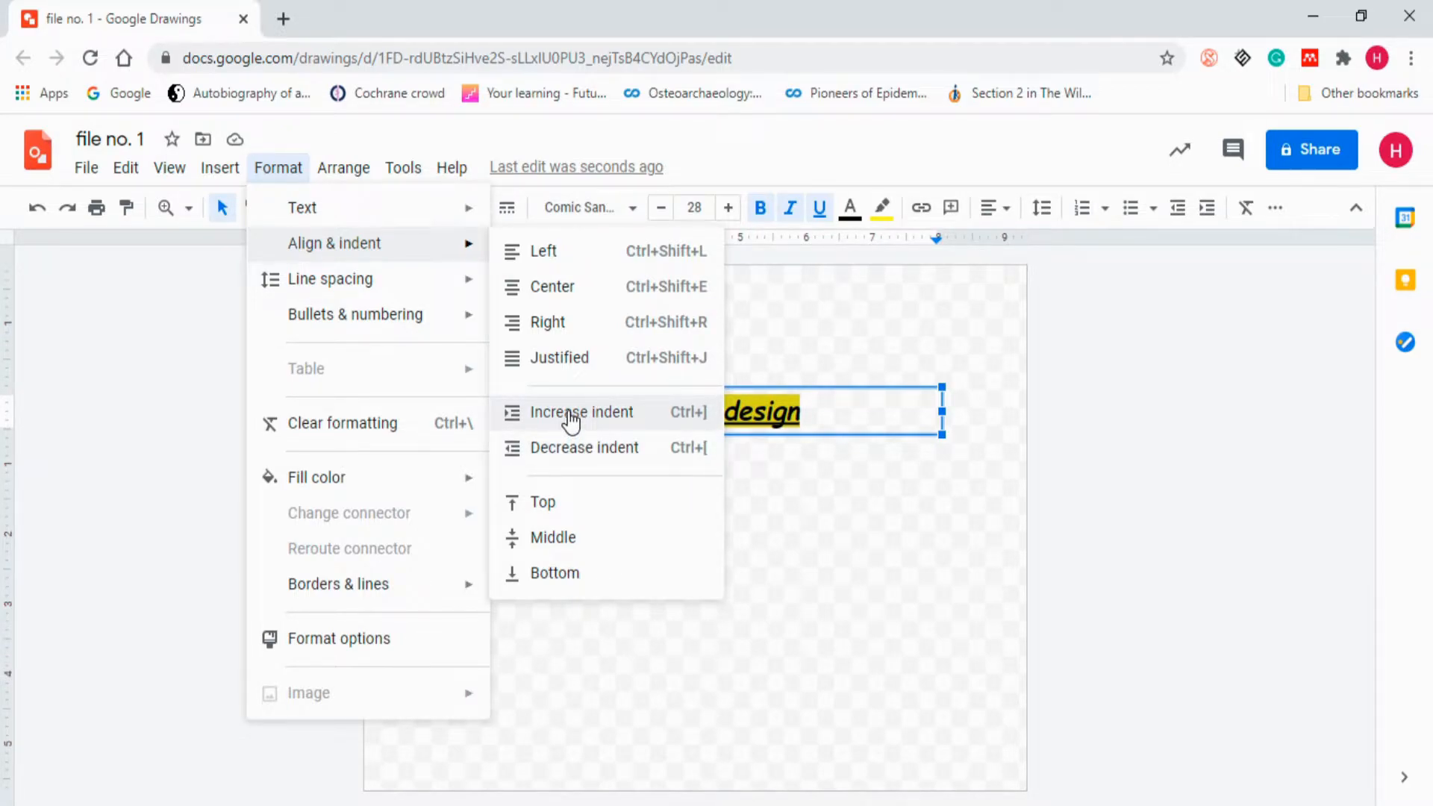
{"action": "left_click", "coordinate": [567, 410]}
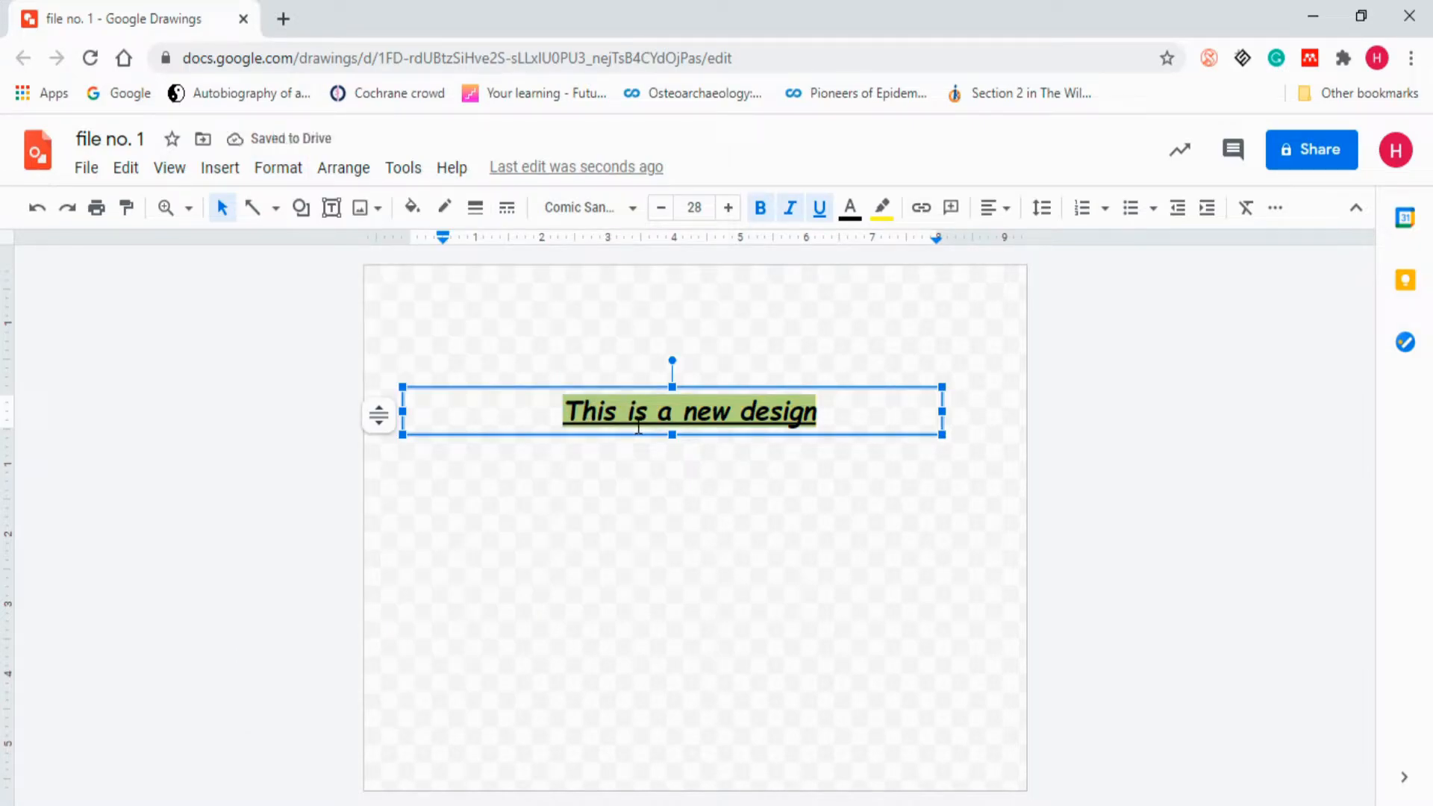
{"action": "key", "text": "ctrl+z"}
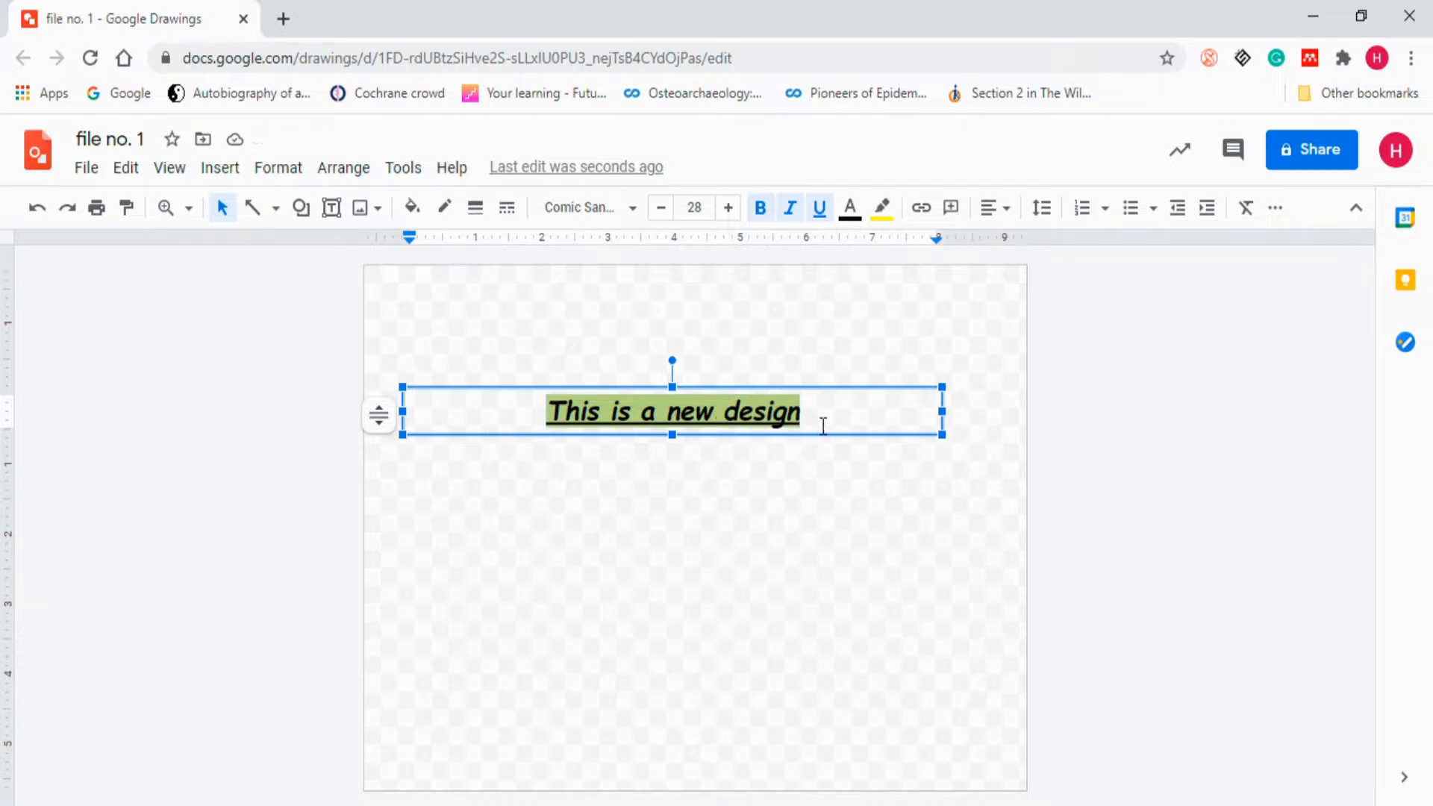
Try decreasing the indent of the centered "This is a new design" text by one level.
{"action": "left_click", "coordinate": [278, 168]}
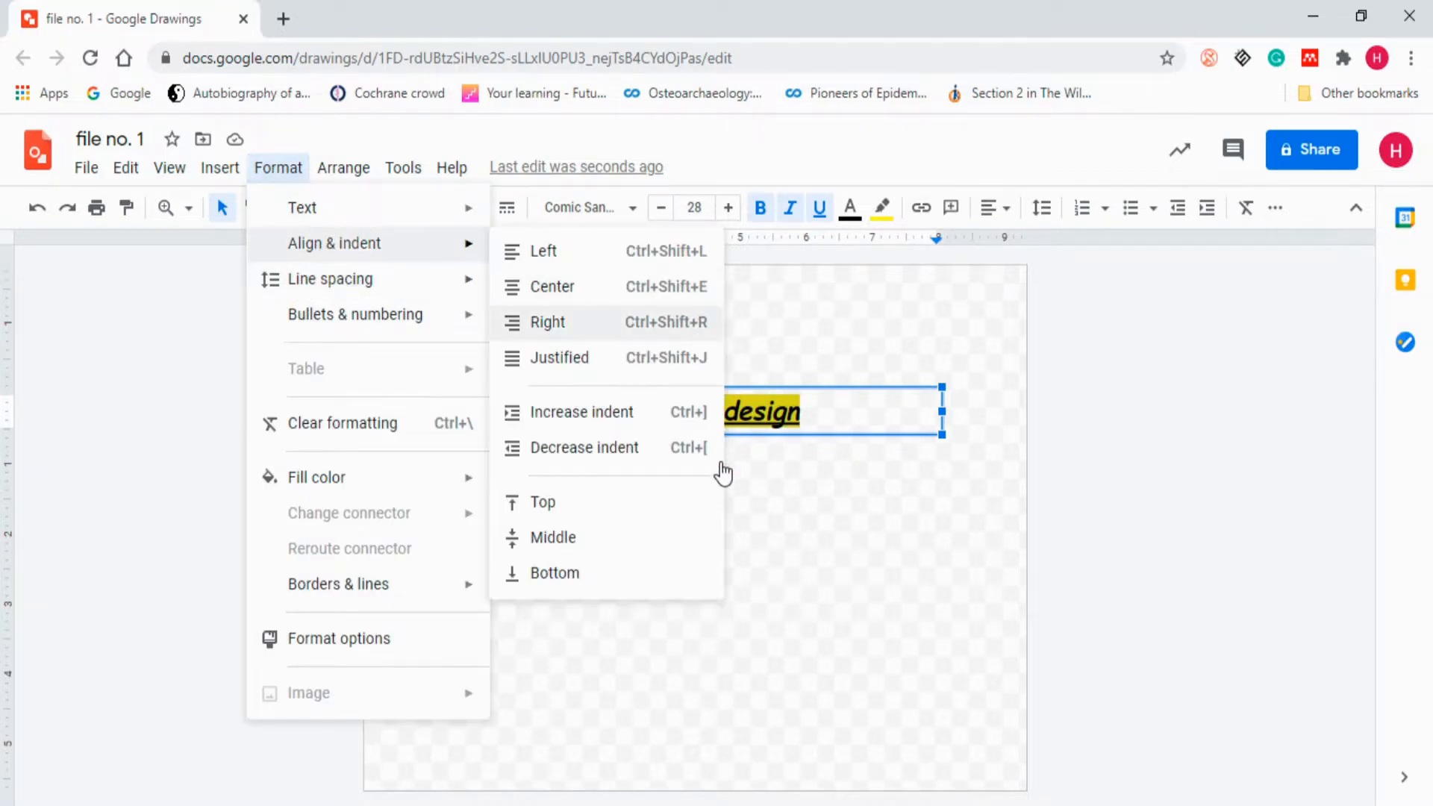
{"action": "left_click", "coordinate": [667, 446]}
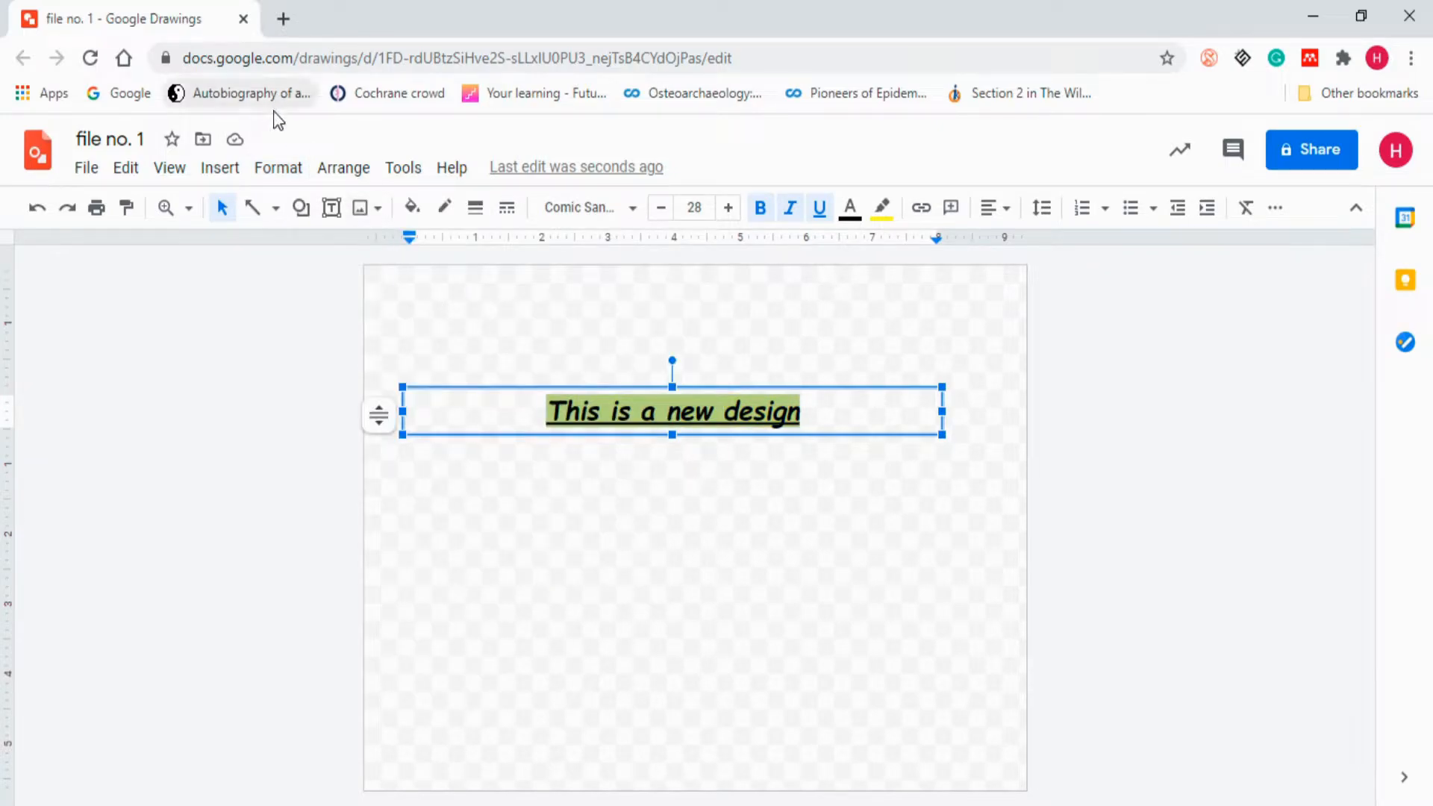
Try stretching the text box downward from its lower edge, then reselect the whole "This is a new design" line.
{"action": "left_click", "coordinate": [279, 170]}
{"action": "mouse_move", "coordinate": [329, 246]}
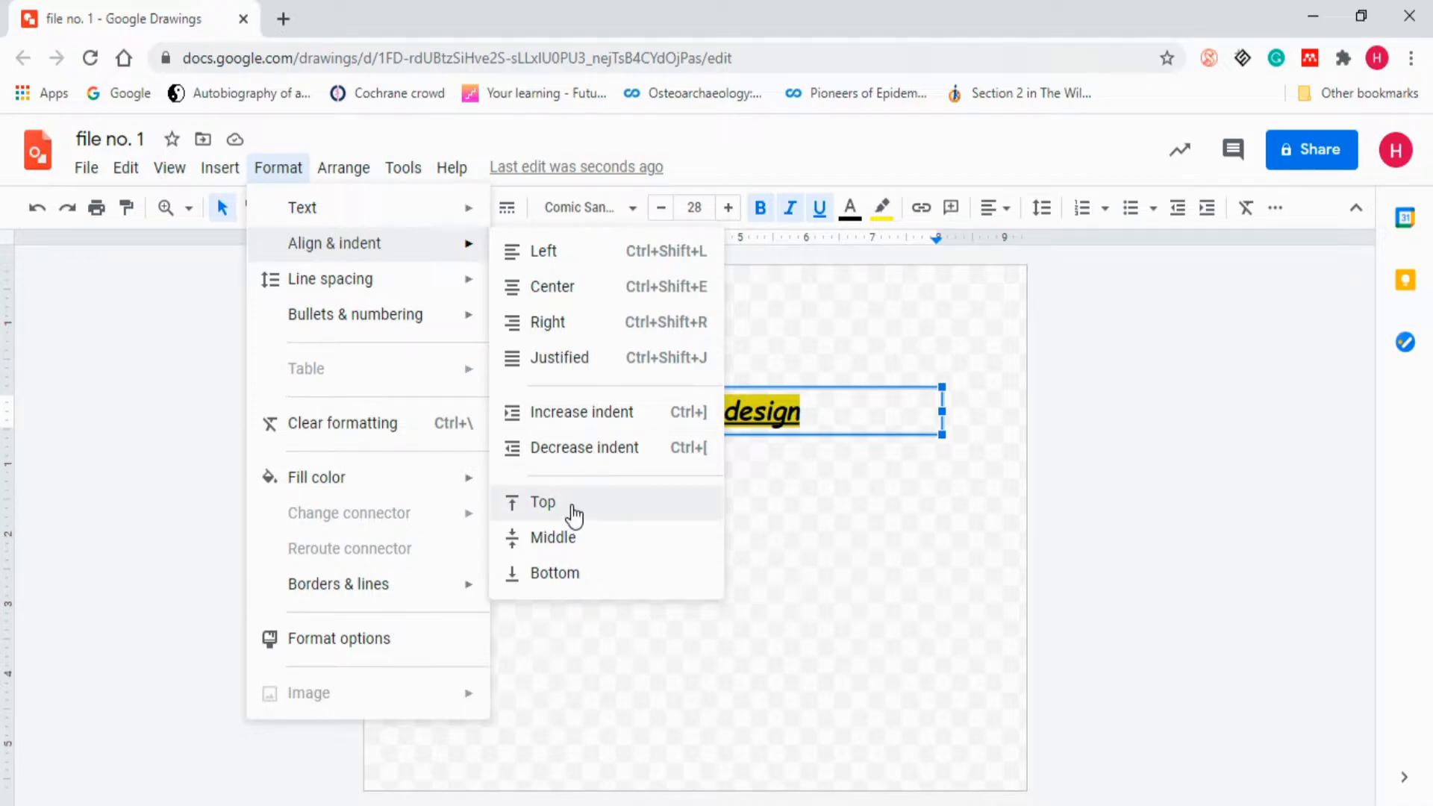
{"action": "left_click", "coordinate": [905, 433]}
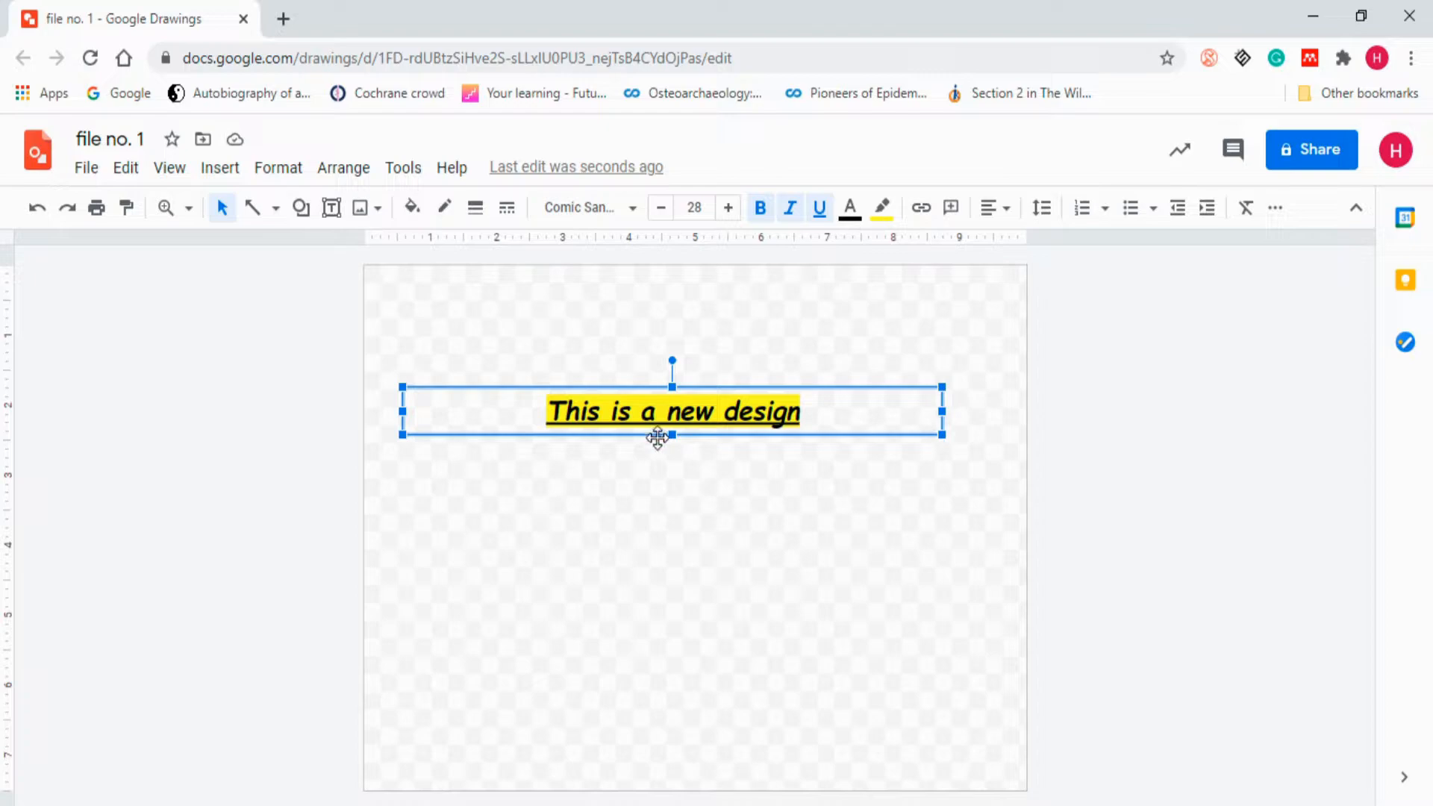
{"action": "left_click_drag", "start_coordinate": [672, 434], "coordinate": [680, 567]}
{"action": "triple_click", "coordinate": [608, 412]}
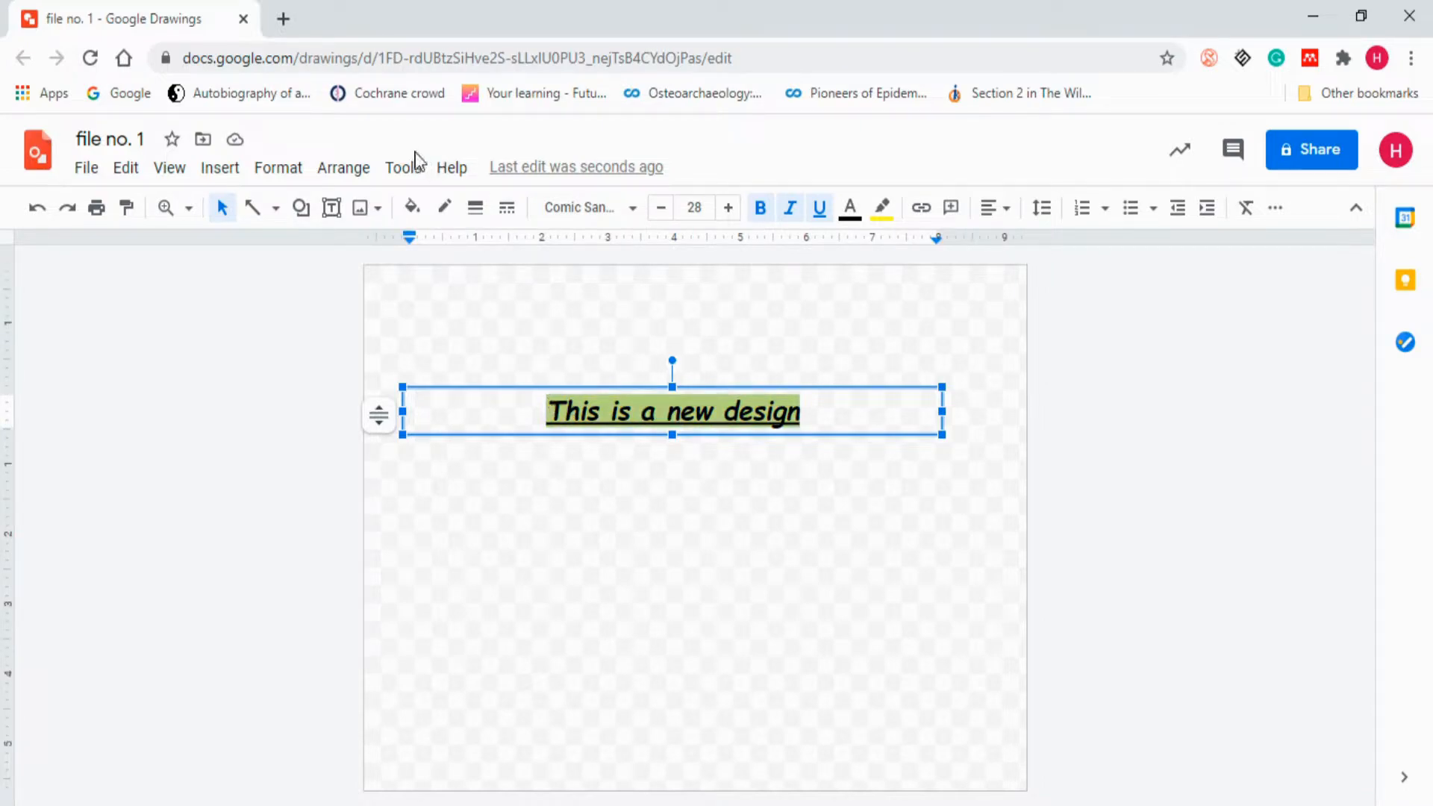
Align the selected text vertically to the top of its text box and stretch the box downward to more than twice its height.
{"action": "left_click", "coordinate": [278, 168]}
{"action": "mouse_move", "coordinate": [301, 207]}
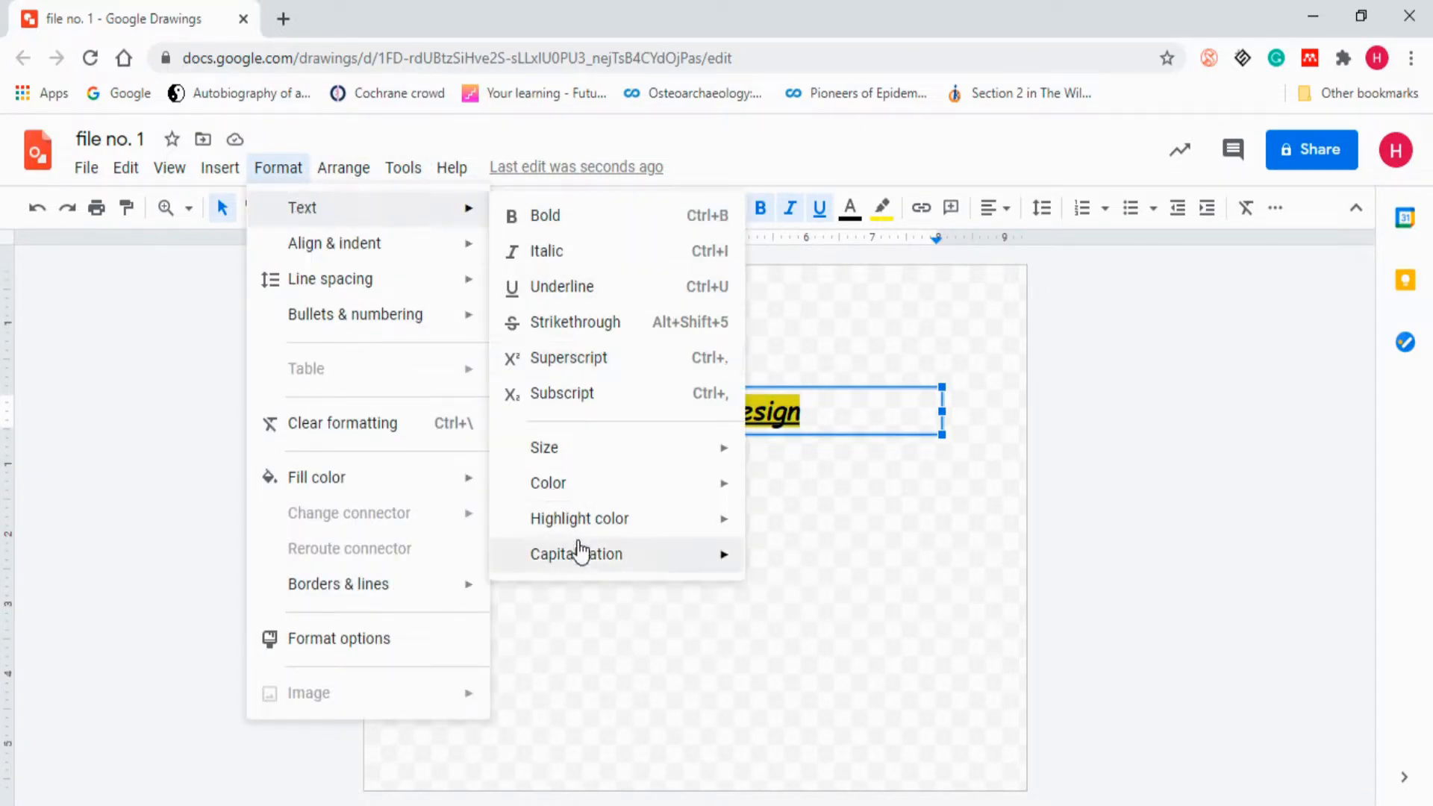
{"action": "mouse_move", "coordinate": [406, 246]}
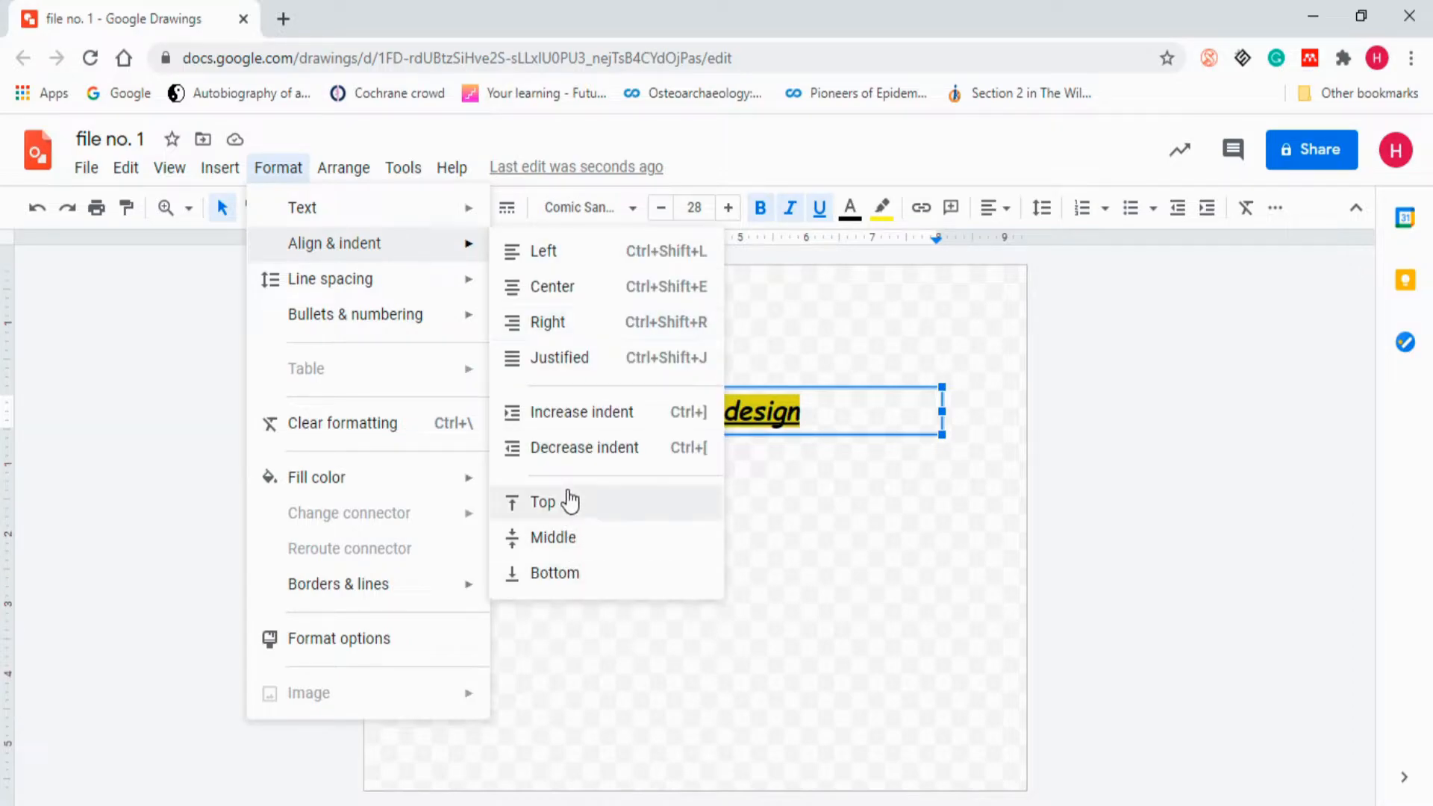
{"action": "left_click", "coordinate": [575, 501]}
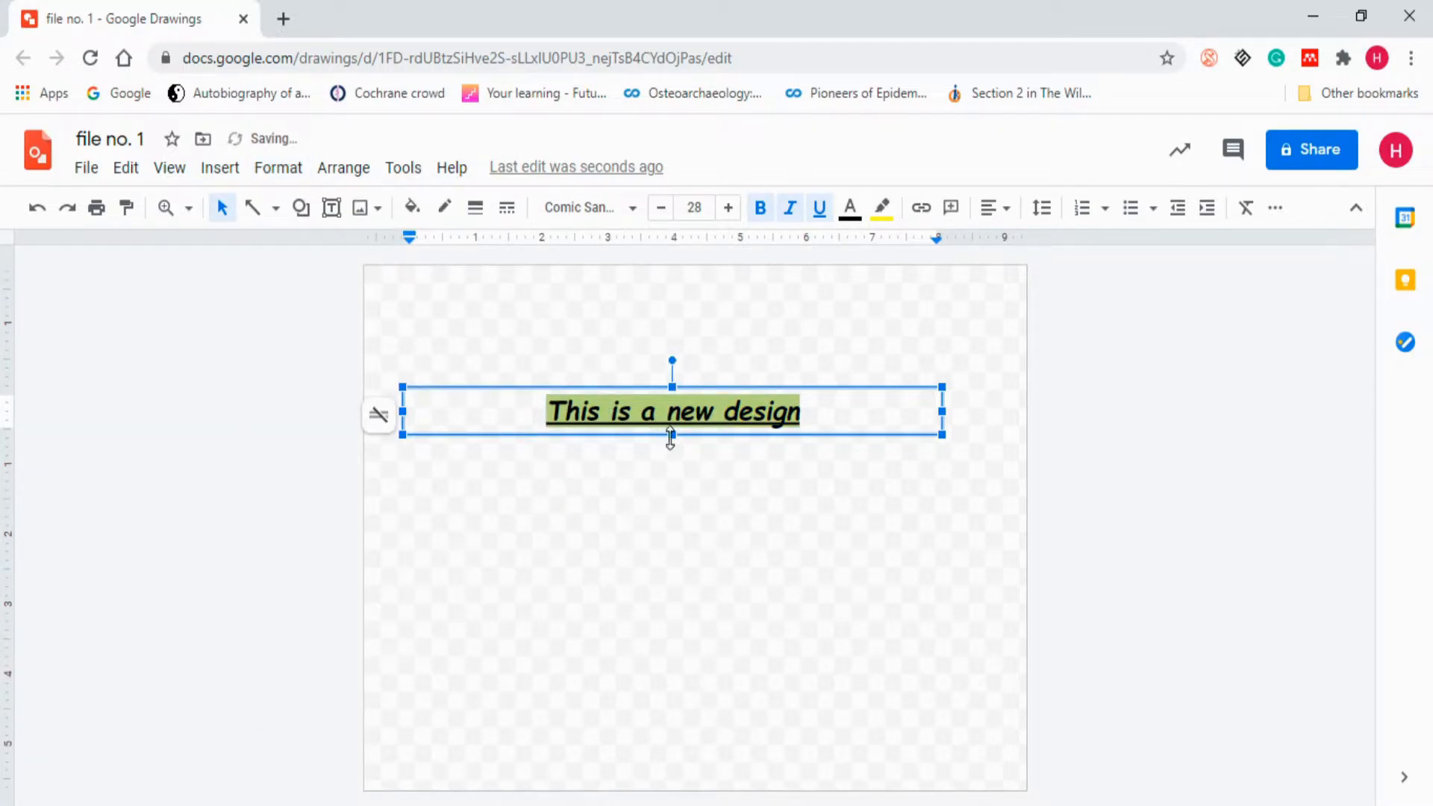
{"action": "left_click_drag", "start_coordinate": [670, 435], "coordinate": [670, 498]}
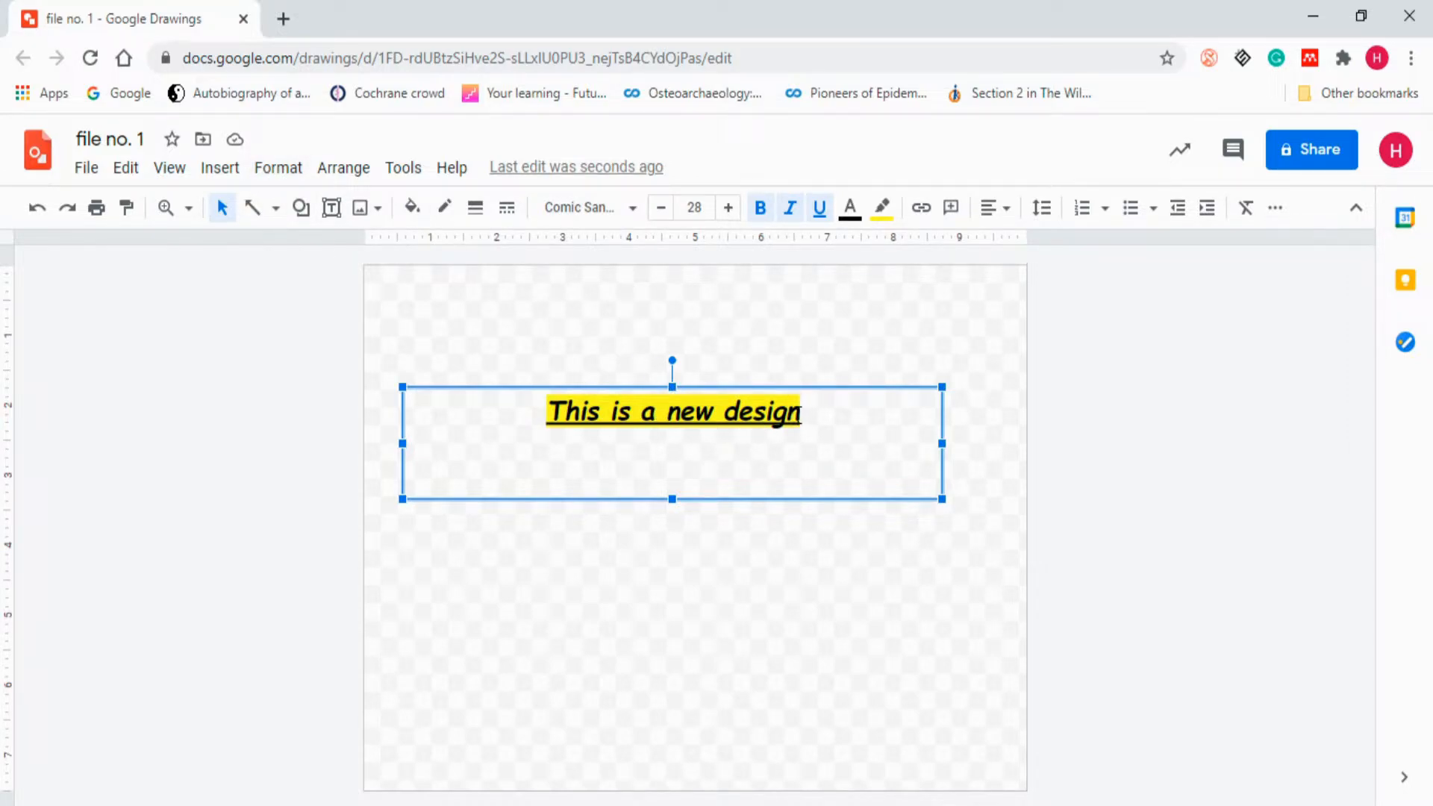
Select the "This is a new design" text and align it vertically to the middle of its text box.
{"action": "left_click_drag", "start_coordinate": [802, 414], "coordinate": [544, 412]}
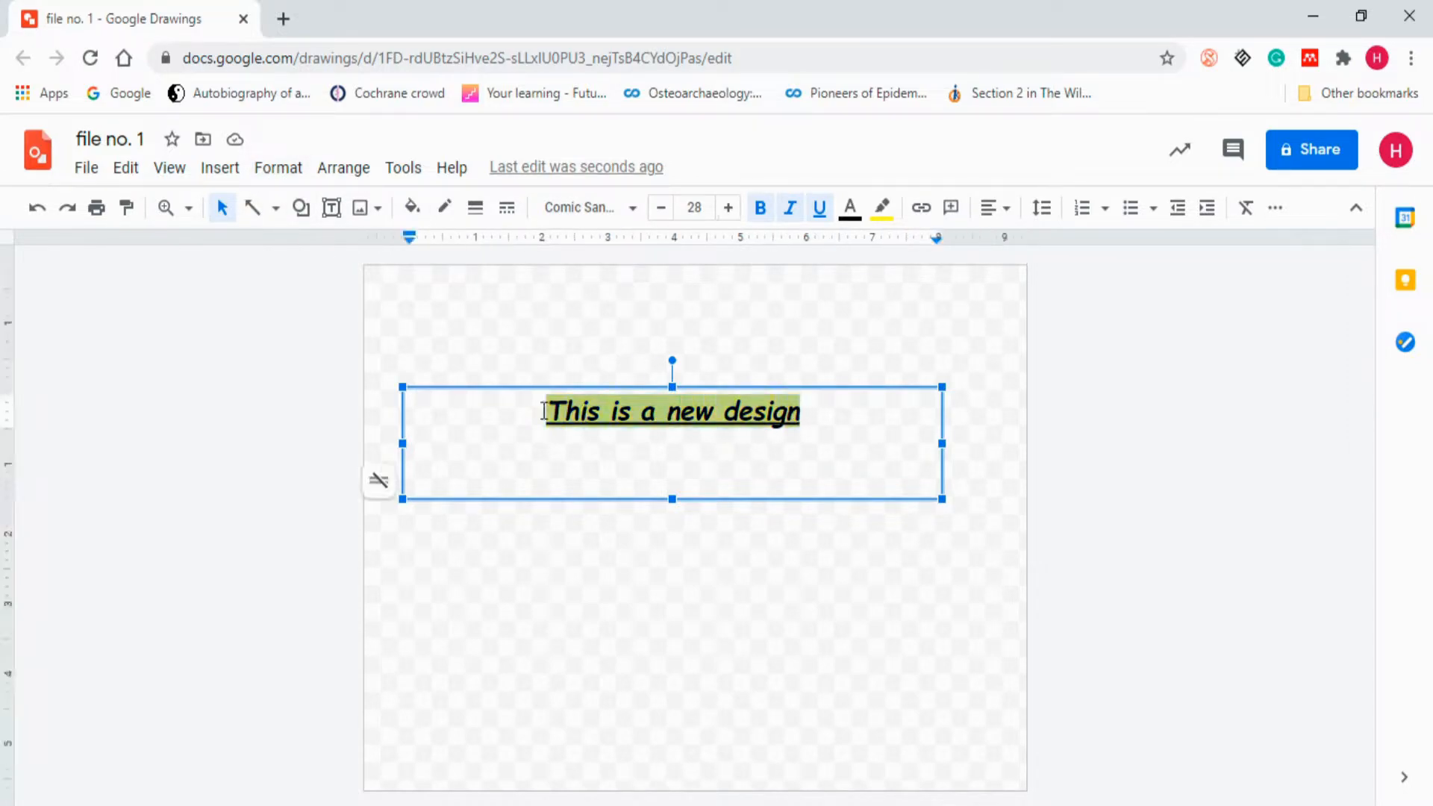
{"action": "left_click", "coordinate": [265, 172]}
{"action": "mouse_move", "coordinate": [351, 252]}
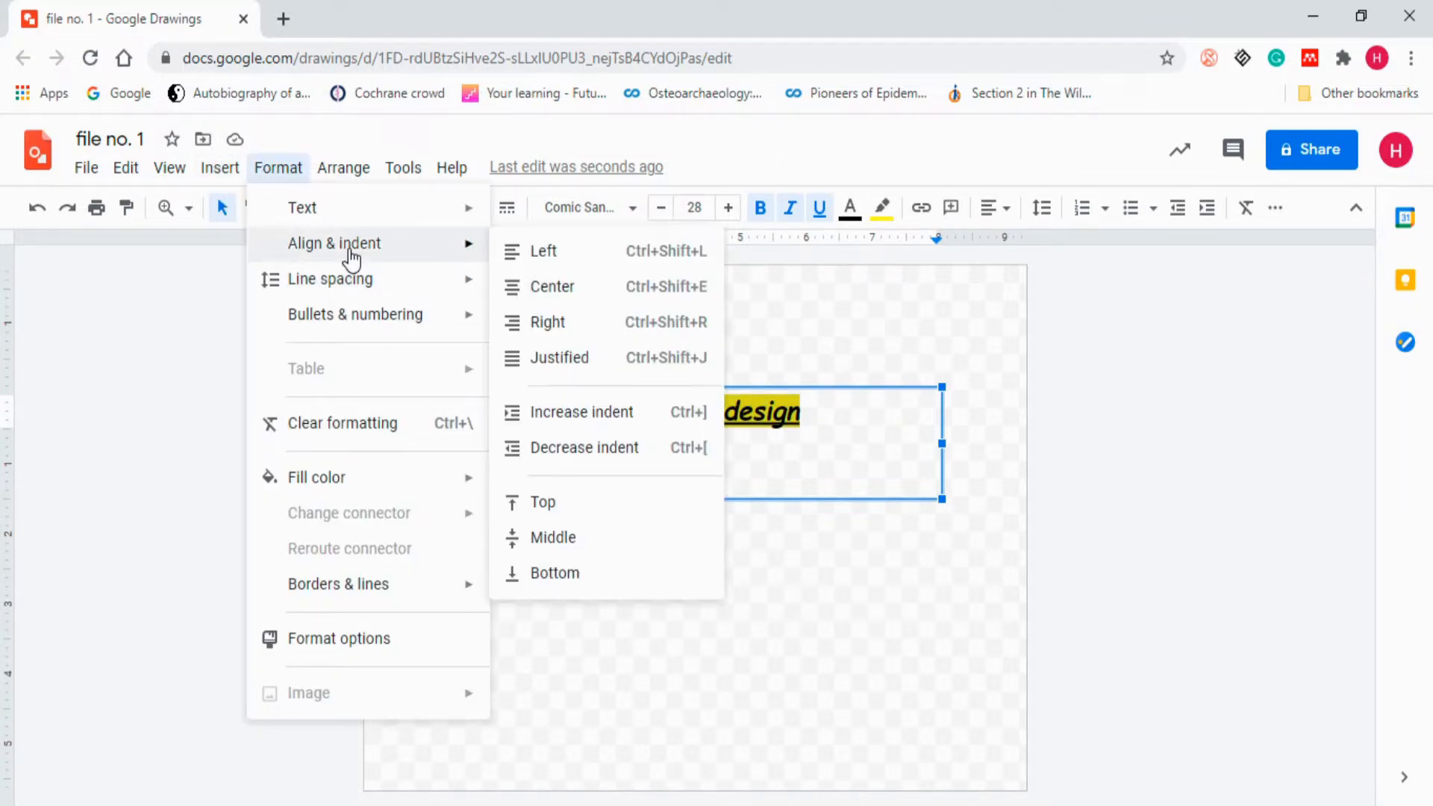
{"action": "left_click", "coordinate": [586, 544]}
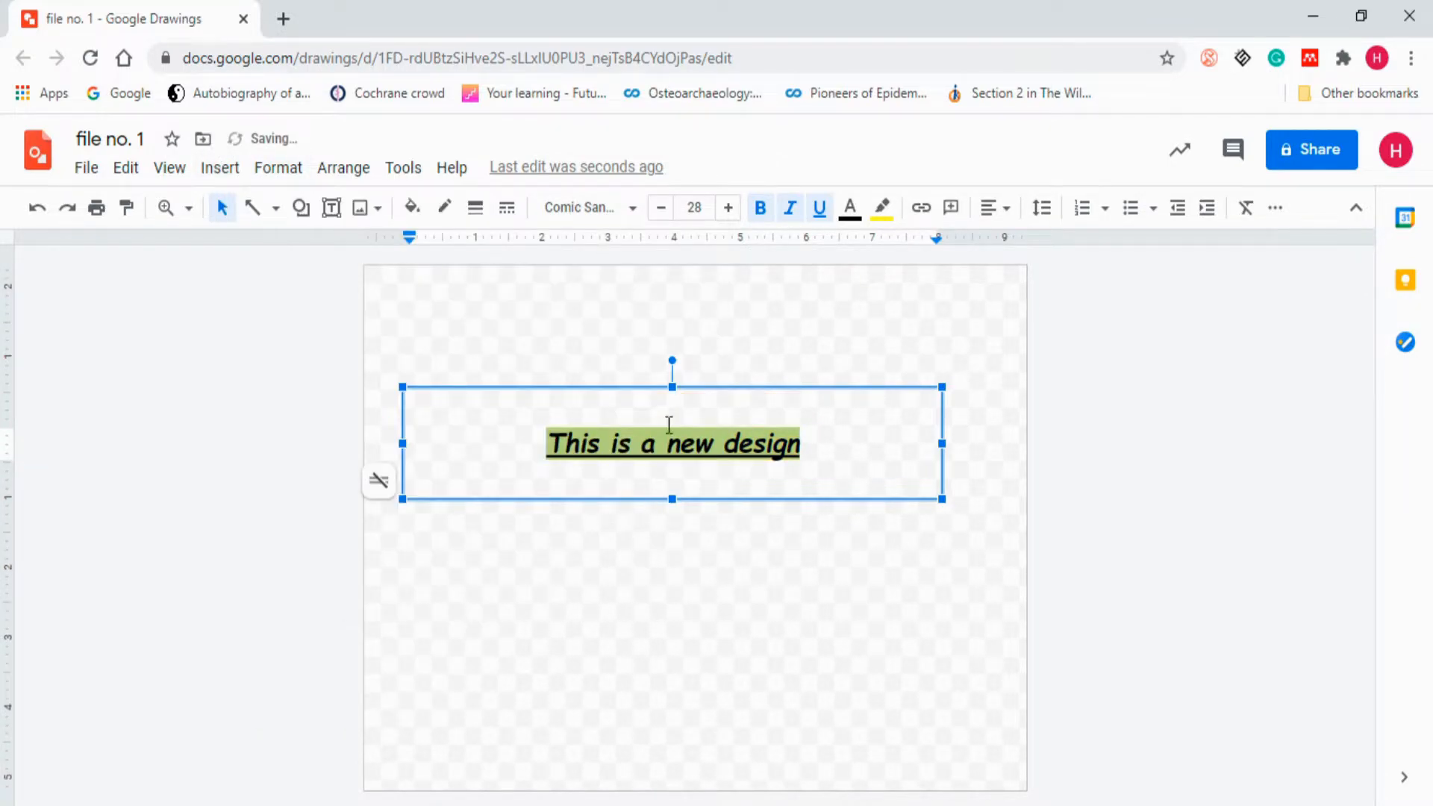
Try aligning the selected text vertically to the bottom of its text box and undo the change.
{"action": "left_click", "coordinate": [276, 177]}
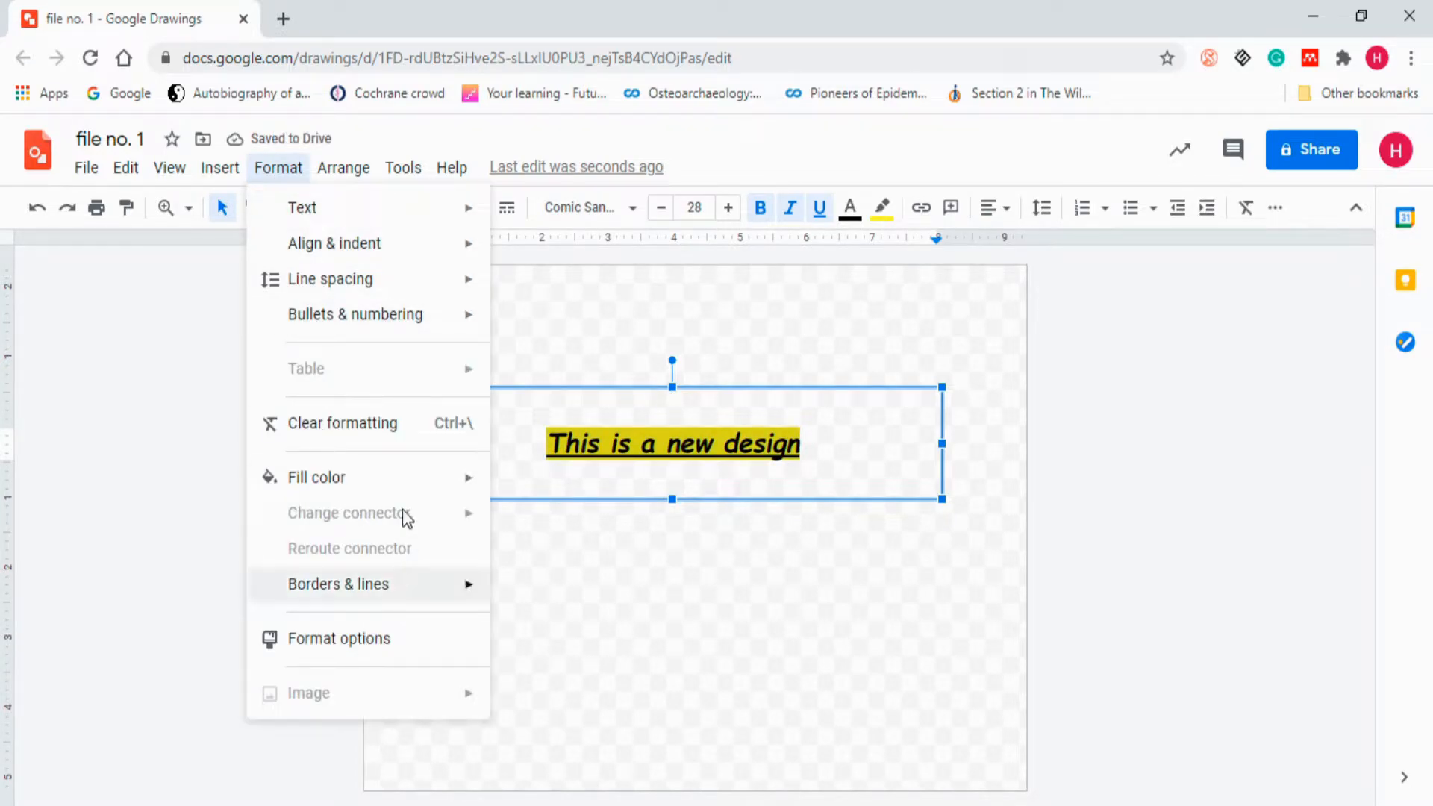
{"action": "mouse_move", "coordinate": [416, 253]}
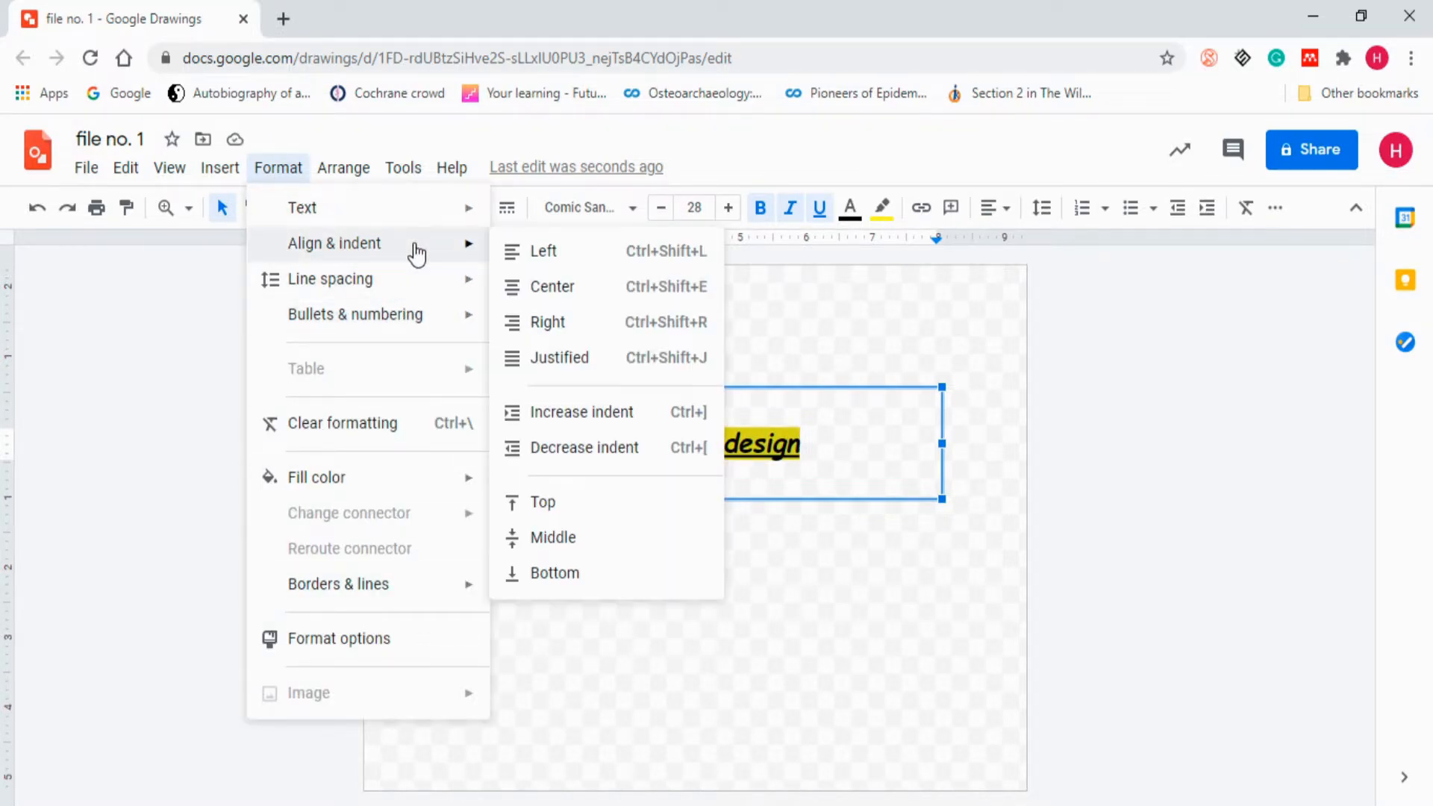
{"action": "left_click", "coordinate": [606, 571]}
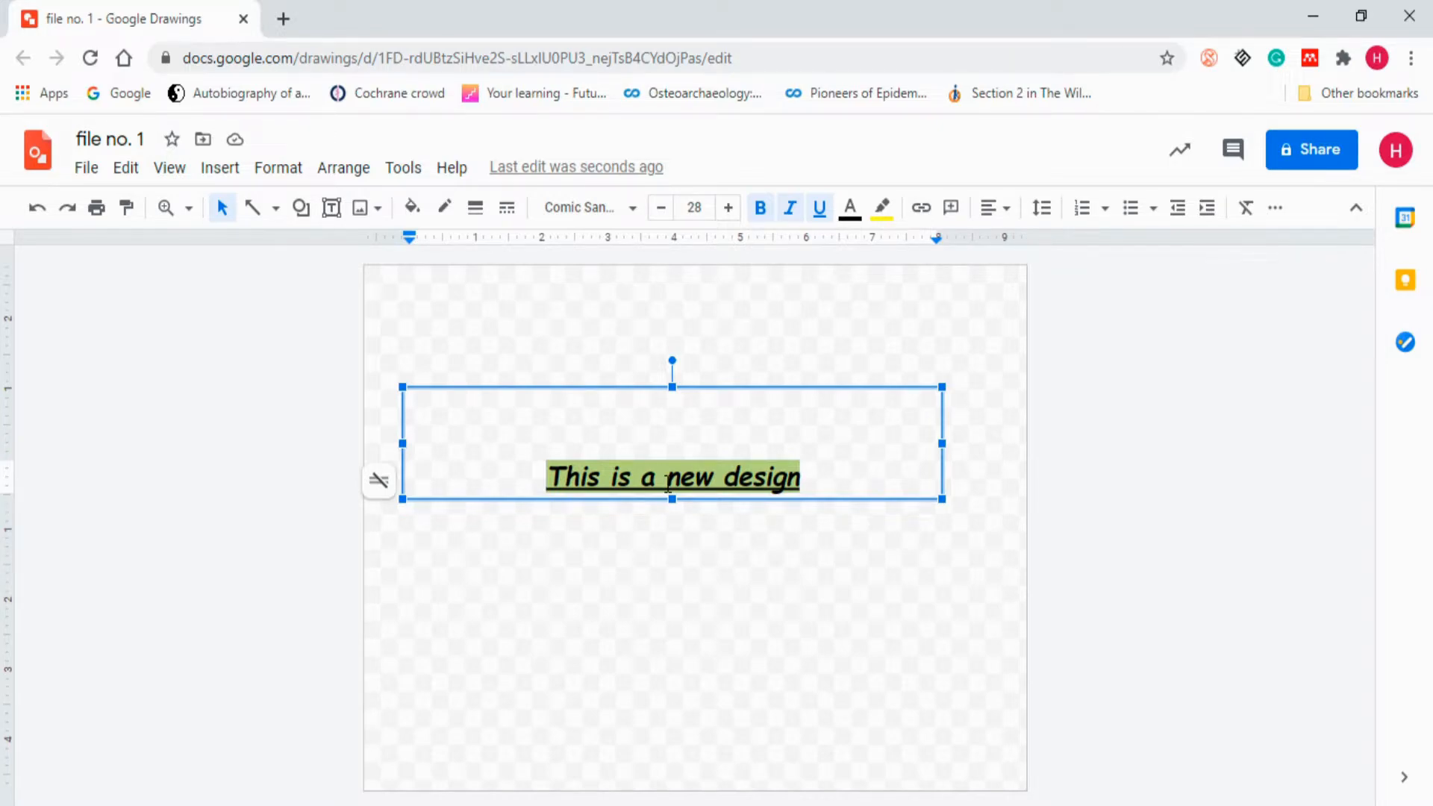
{"action": "key", "text": "ctrl+z"}
Add a second line reading "This is another line" below "This is a new design" in the text box.
{"action": "left_click", "coordinate": [278, 169]}
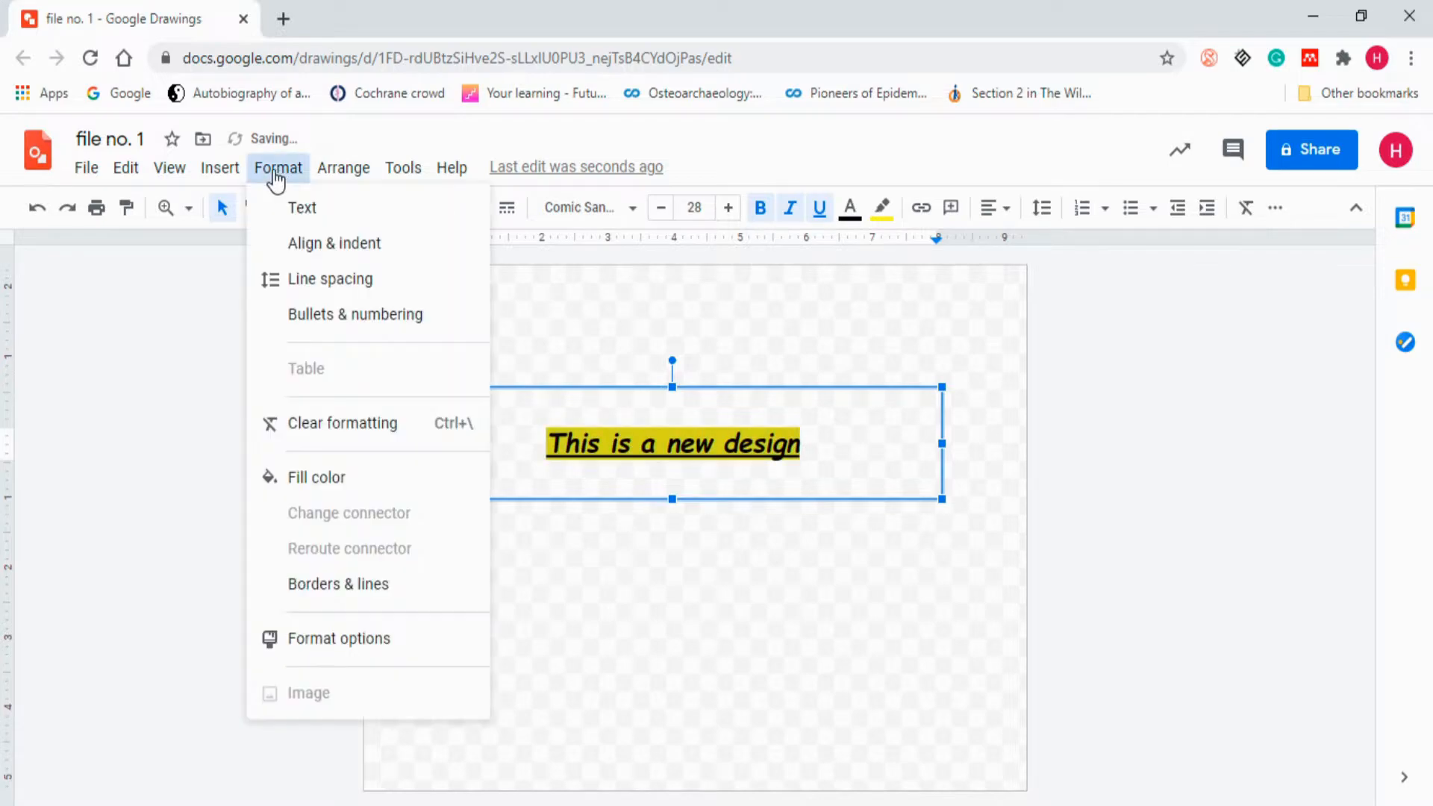
{"action": "mouse_move", "coordinate": [330, 287]}
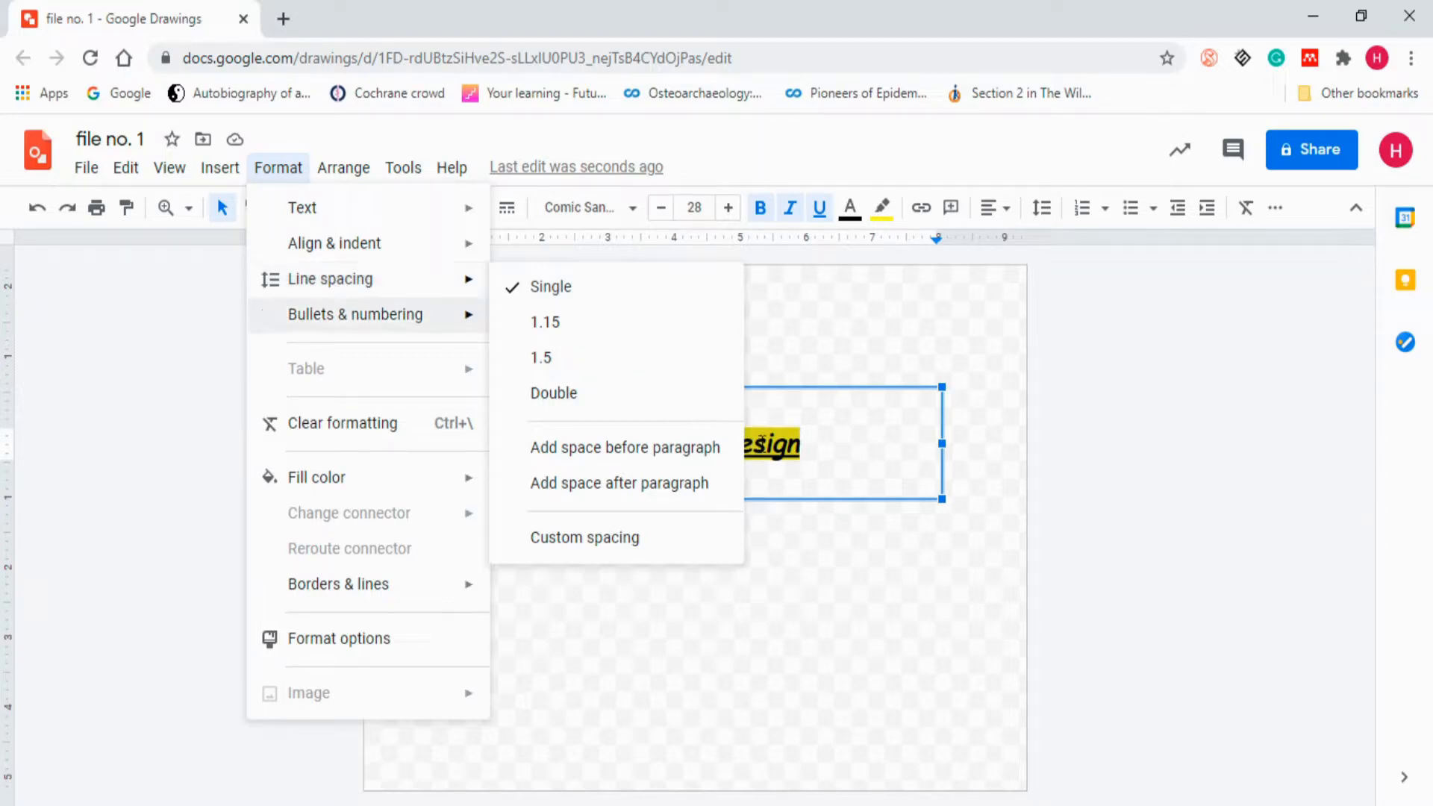
{"action": "left_click", "coordinate": [842, 434]}
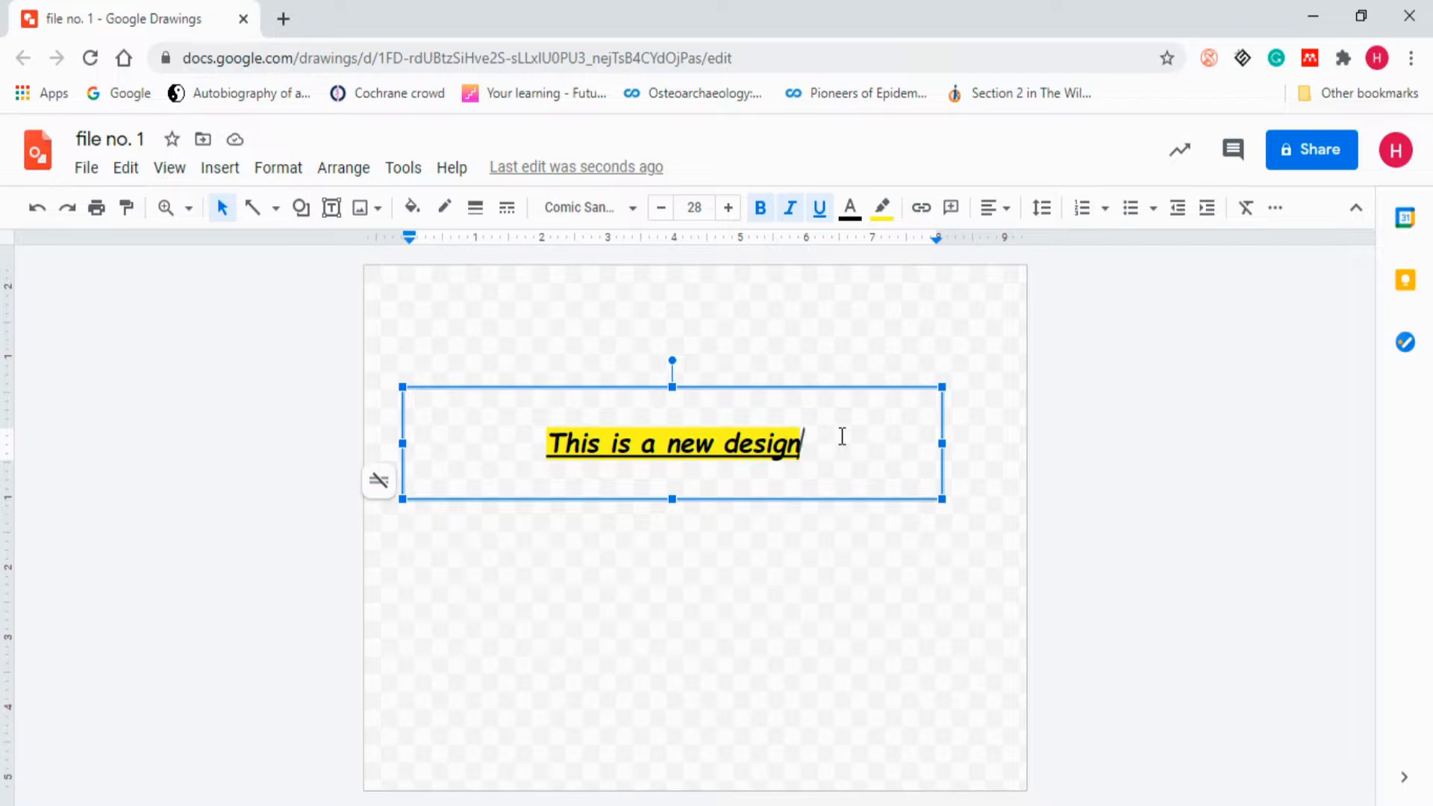
{"action": "key", "text": "Return"}
{"action": "type", "text": "This is "}
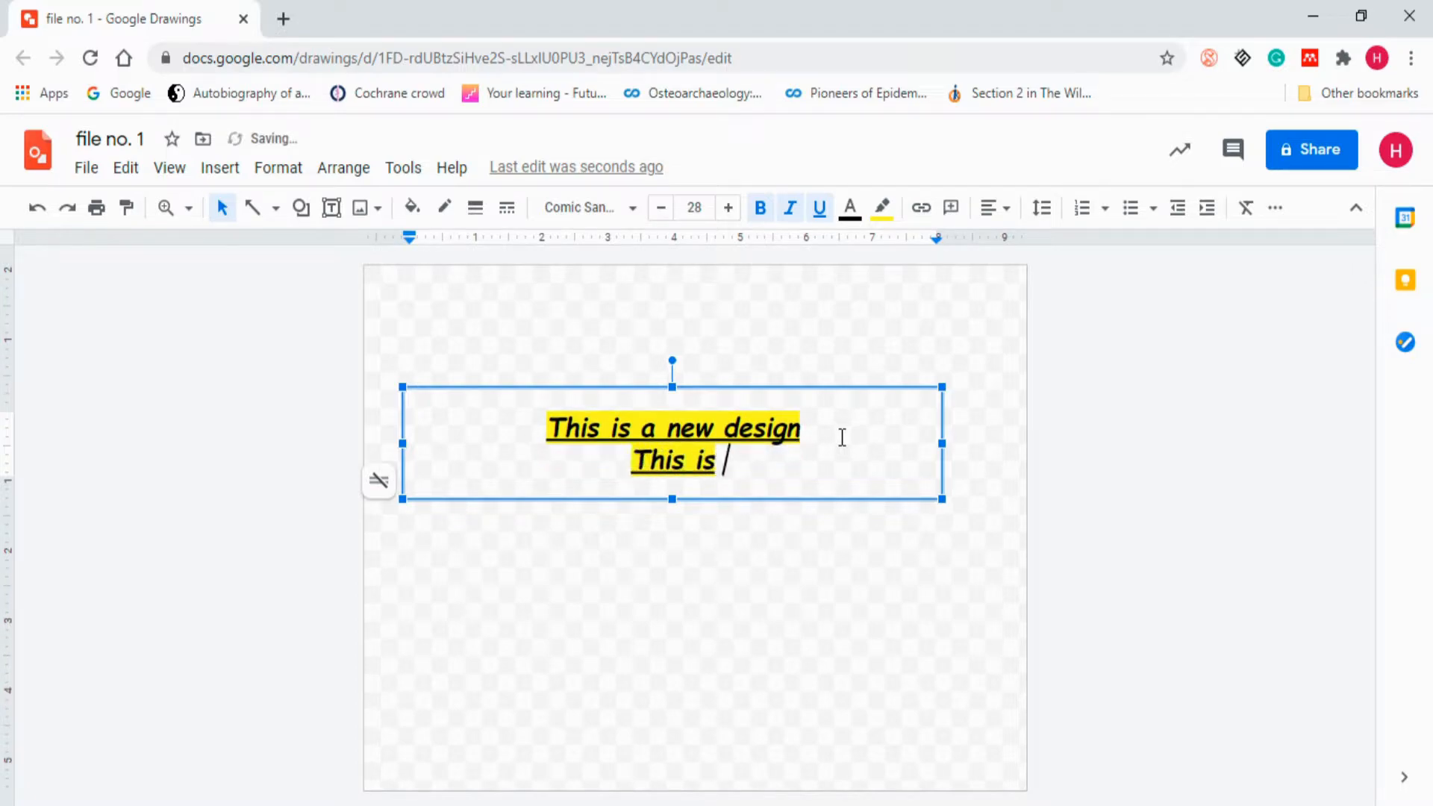
{"action": "type", "text": "anothre"}
{"action": "key", "text": "BackSpace"}
{"action": "key", "text": "BackSpace"}
{"action": "key", "text": "BackSpace"}
{"action": "type", "text": "er line"}
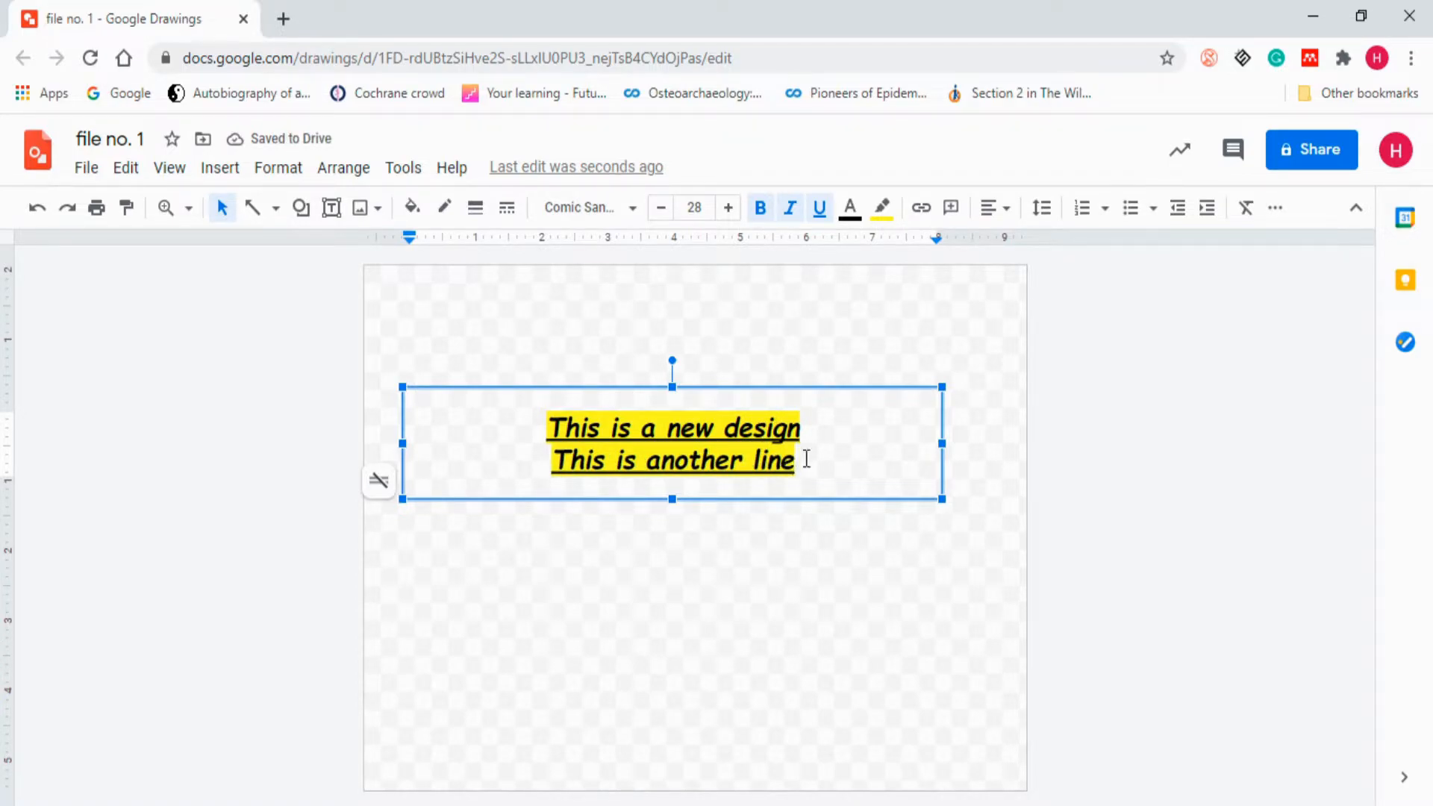
Select both lines in the text box and set their line spacing to 1.5.
{"action": "left_click_drag", "start_coordinate": [818, 467], "coordinate": [548, 433]}
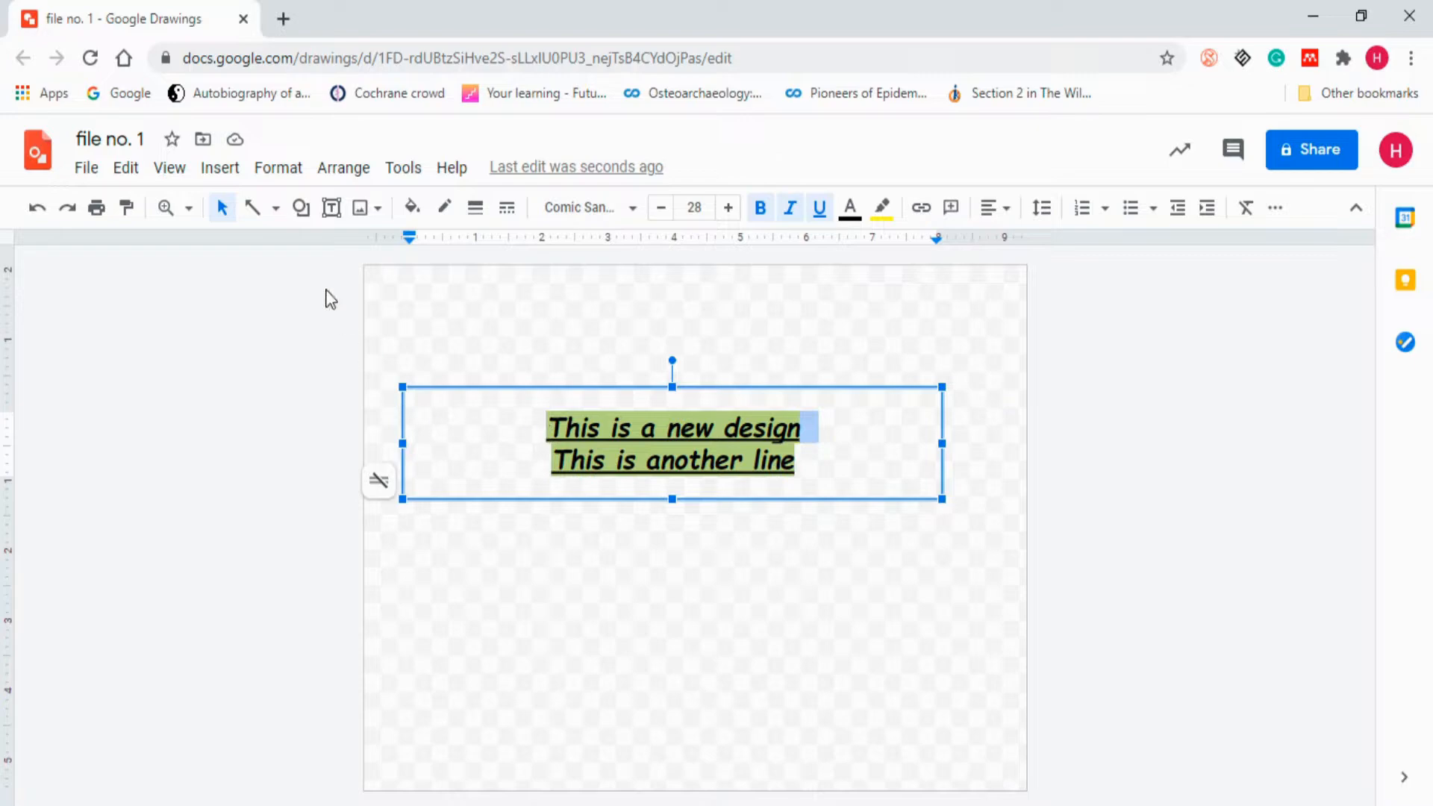
{"action": "left_click", "coordinate": [294, 168]}
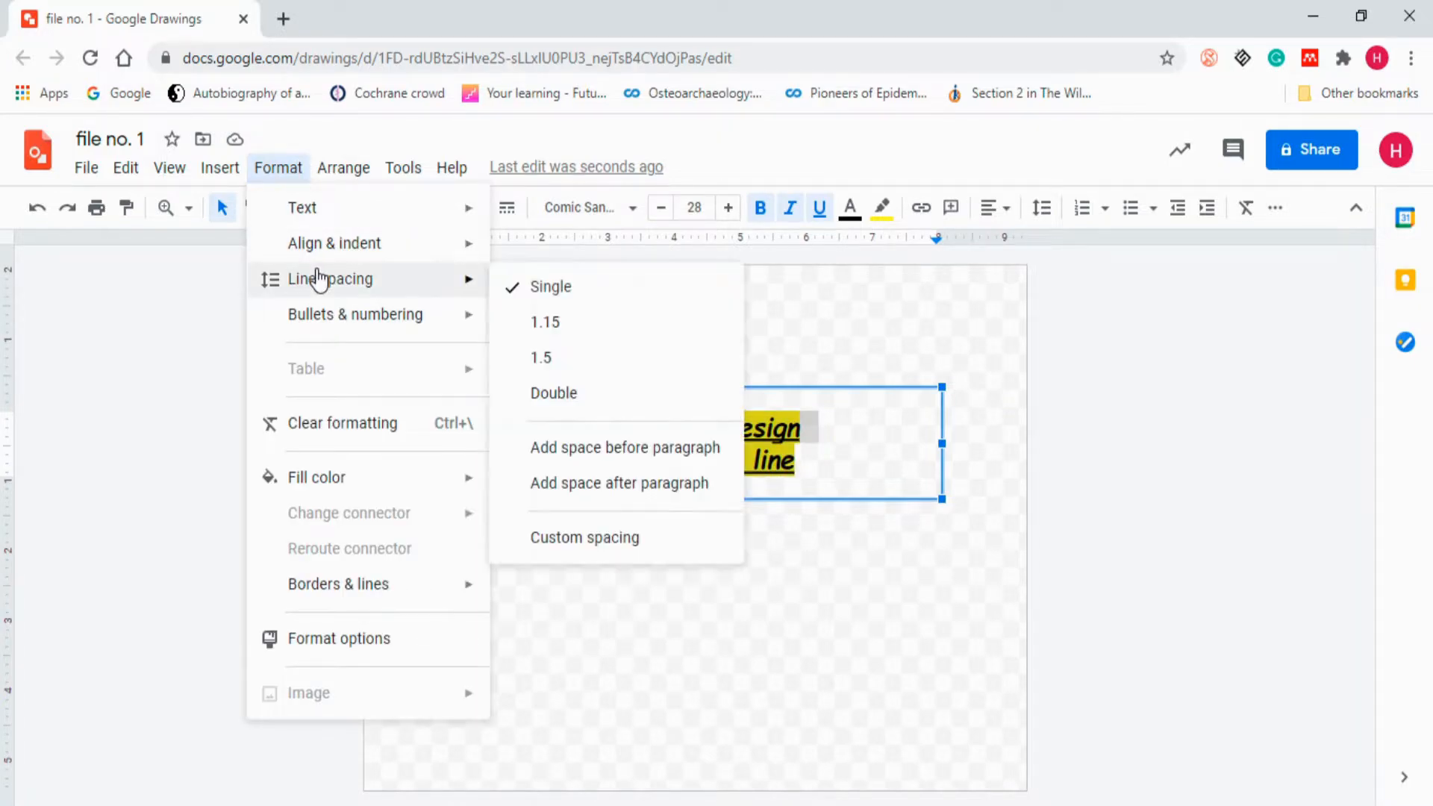
{"action": "left_click", "coordinate": [534, 359]}
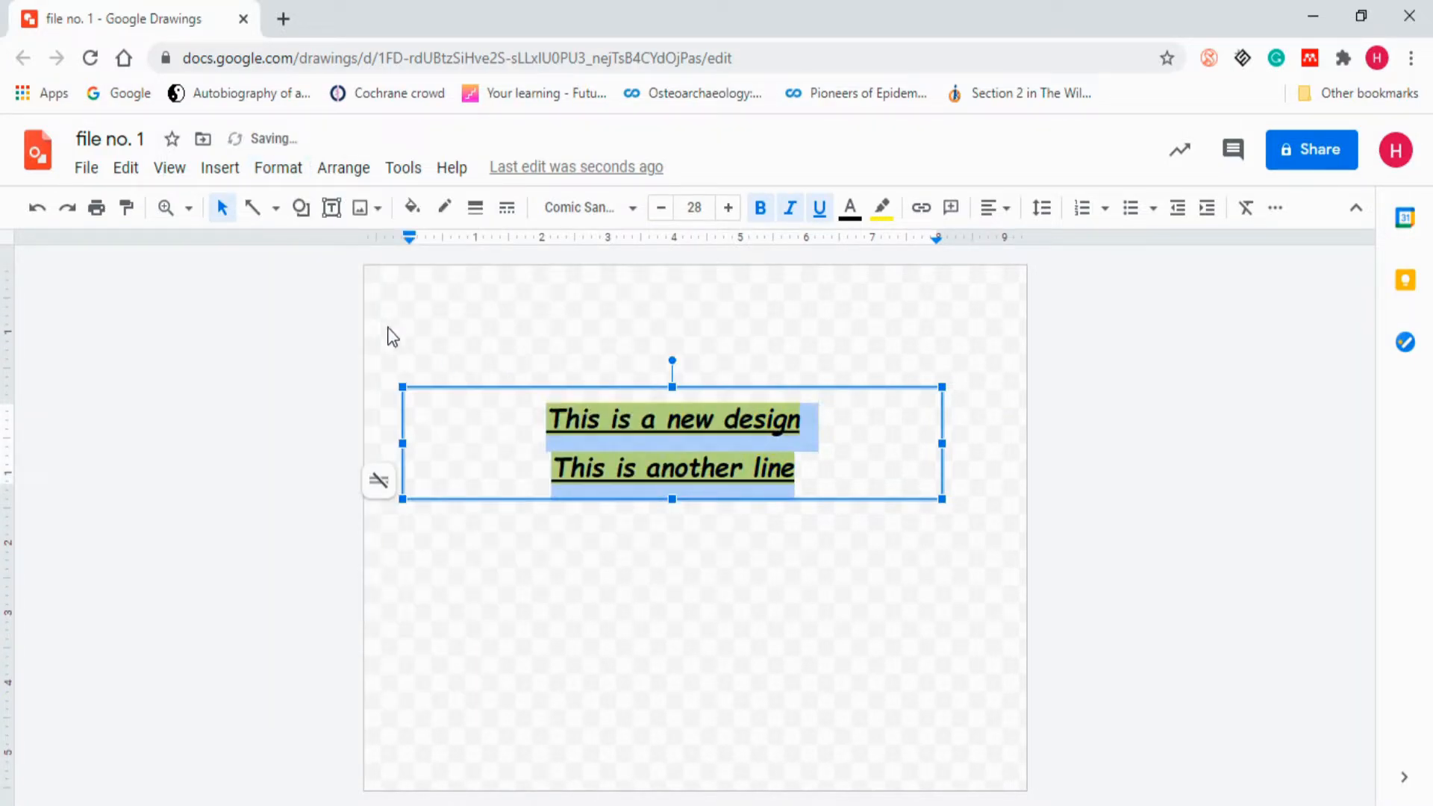
Change the line spacing of the two selected lines to Double.
{"action": "left_click", "coordinate": [270, 176]}
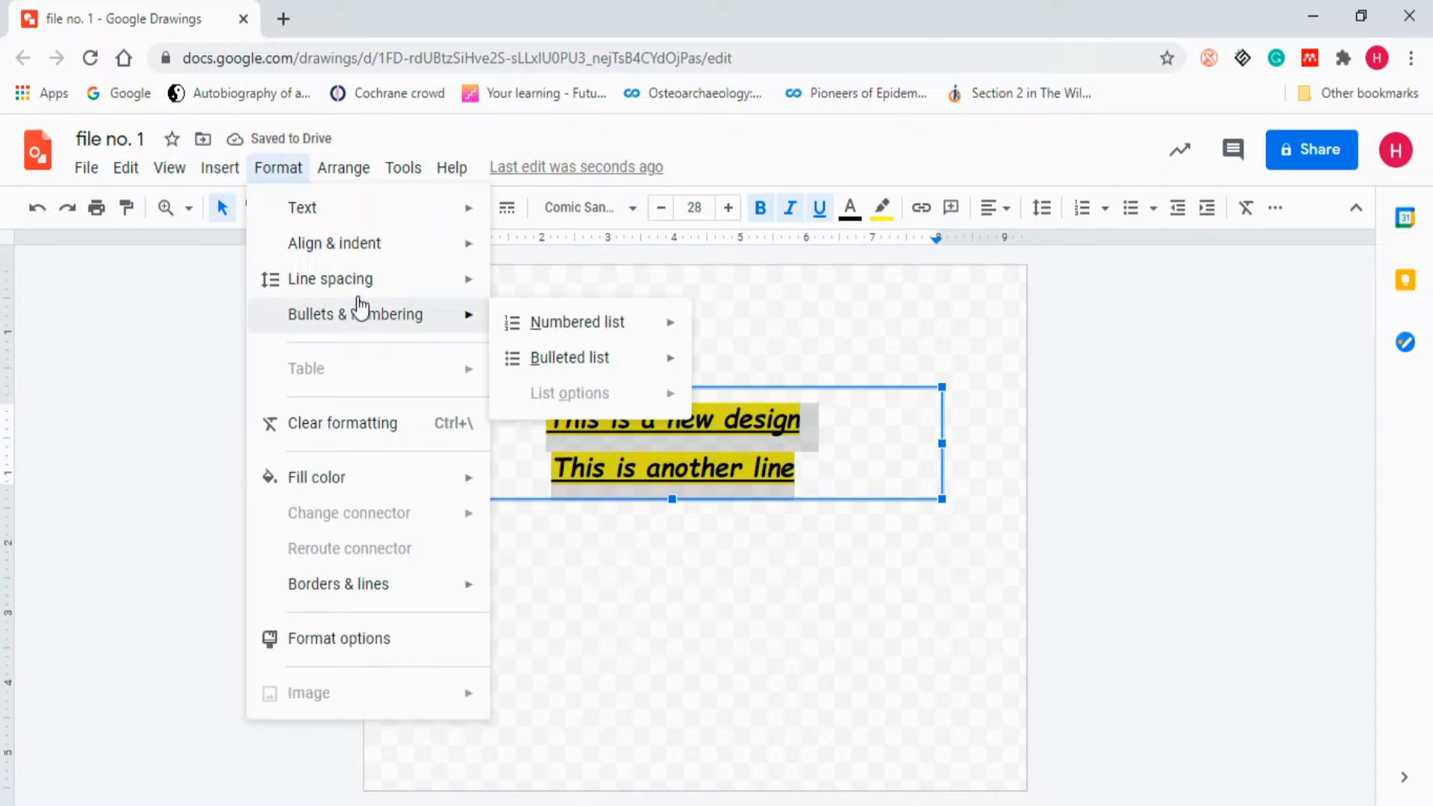
{"action": "mouse_move", "coordinate": [419, 281]}
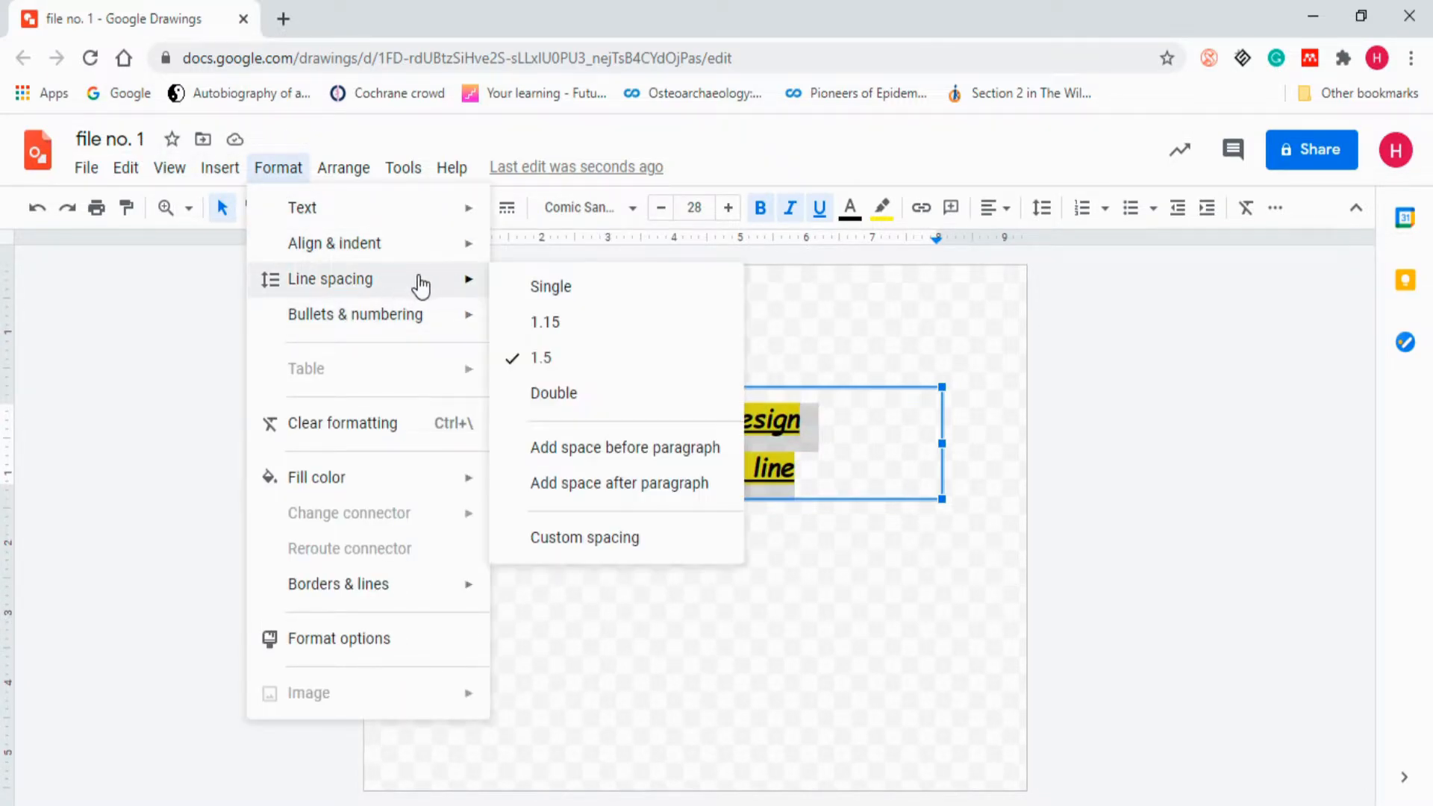
{"action": "left_click", "coordinate": [593, 395]}
Apply a custom line spacing of 6 to the two selected lines.
{"action": "left_click", "coordinate": [277, 168]}
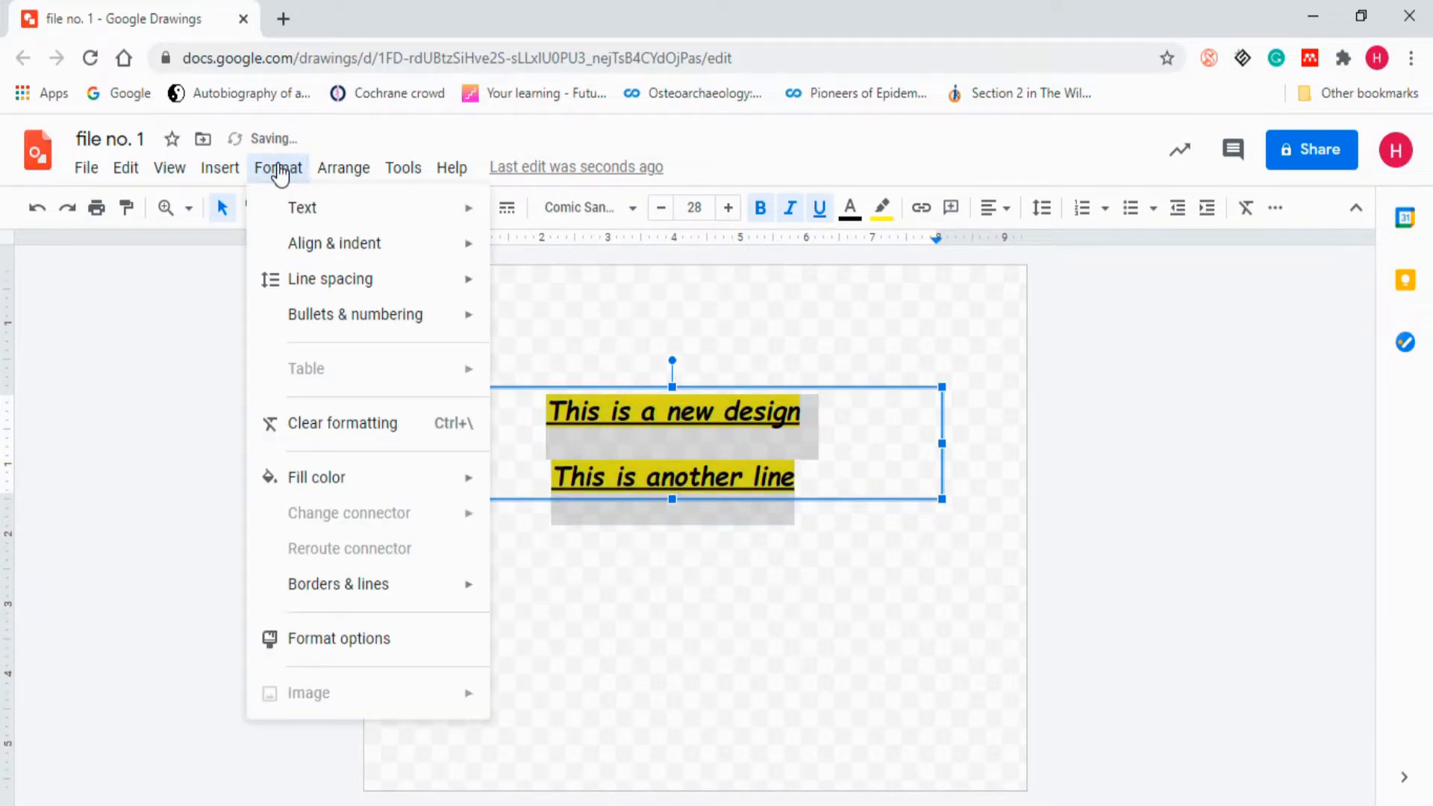
{"action": "mouse_move", "coordinate": [355, 288]}
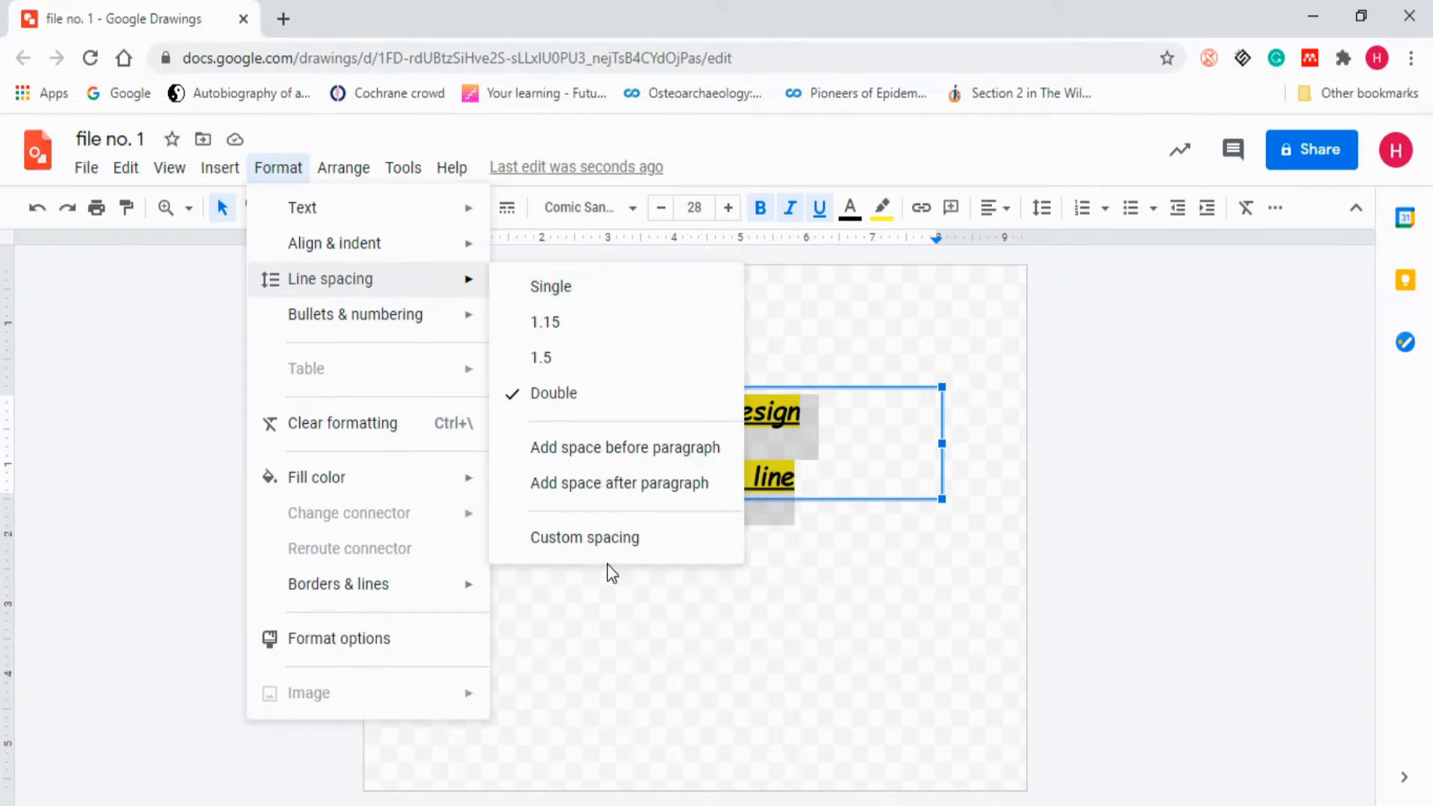
{"action": "left_click", "coordinate": [623, 545]}
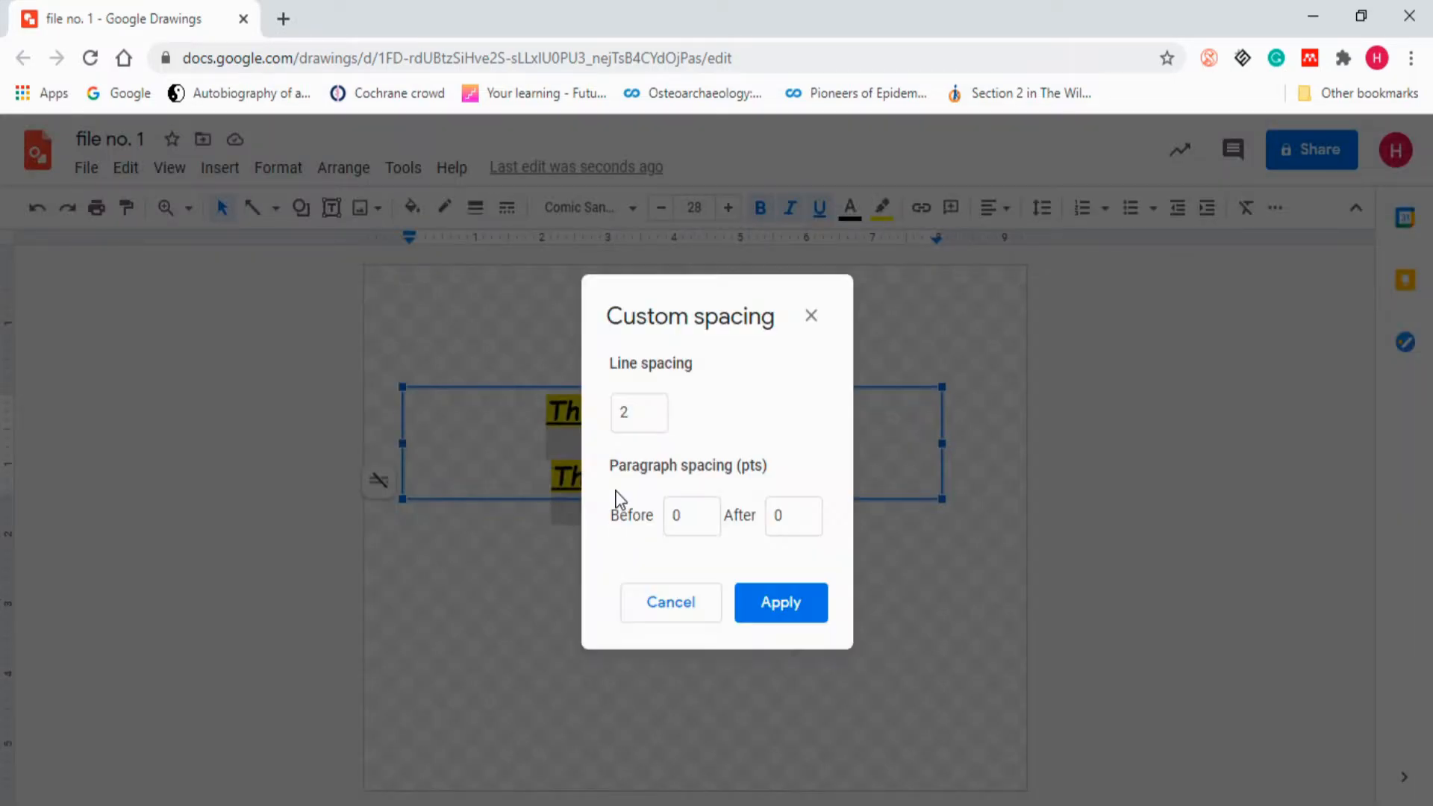
{"action": "left_click", "coordinate": [625, 416]}
{"action": "left_click", "coordinate": [779, 600]}
{"action": "left_click", "coordinate": [646, 415]}
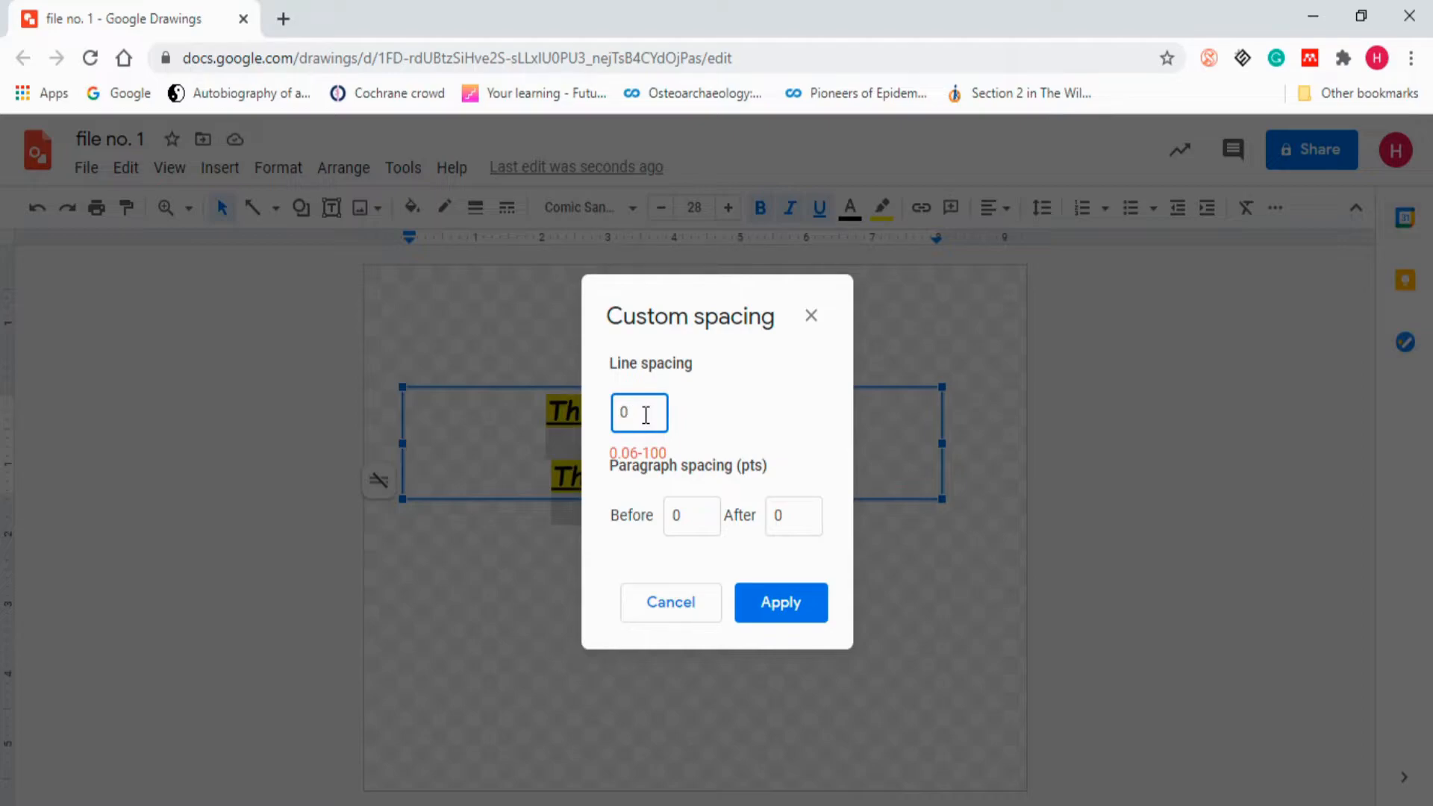
{"action": "left_click", "coordinate": [770, 616]}
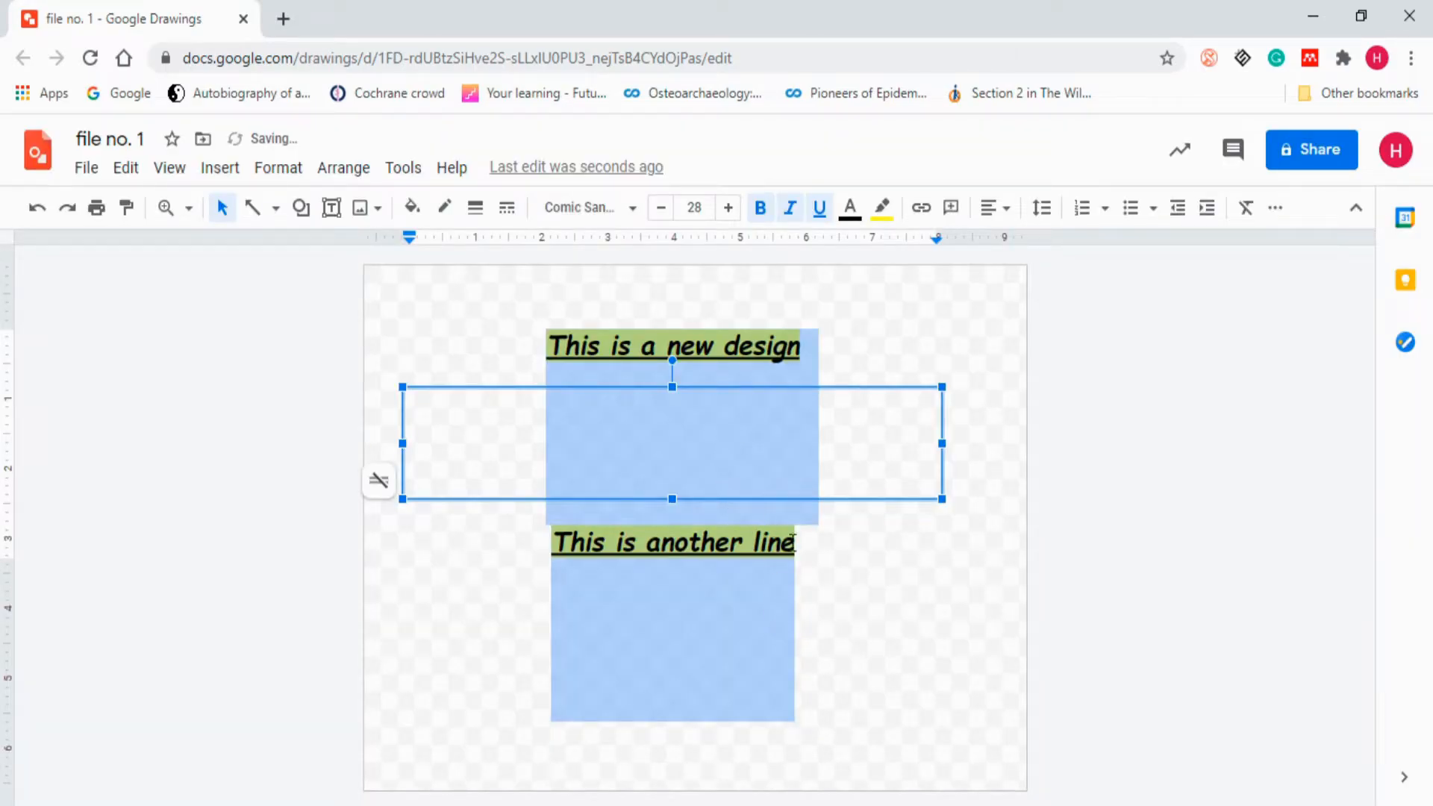
Apply a very small custom line spacing to the two selected lines in place of 6.
{"action": "left_click", "coordinate": [265, 170]}
{"action": "mouse_move", "coordinate": [431, 286]}
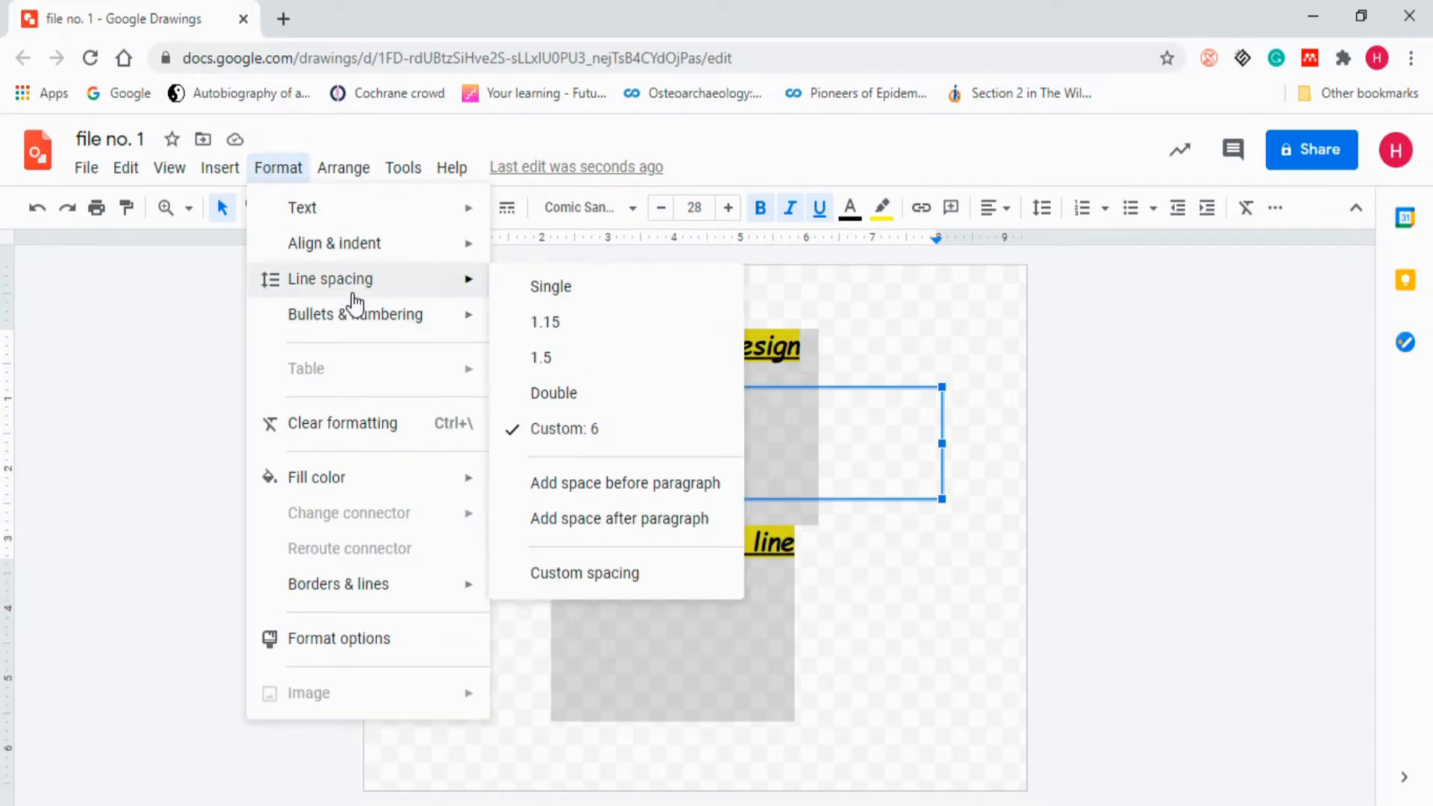
{"action": "left_click", "coordinate": [616, 585]}
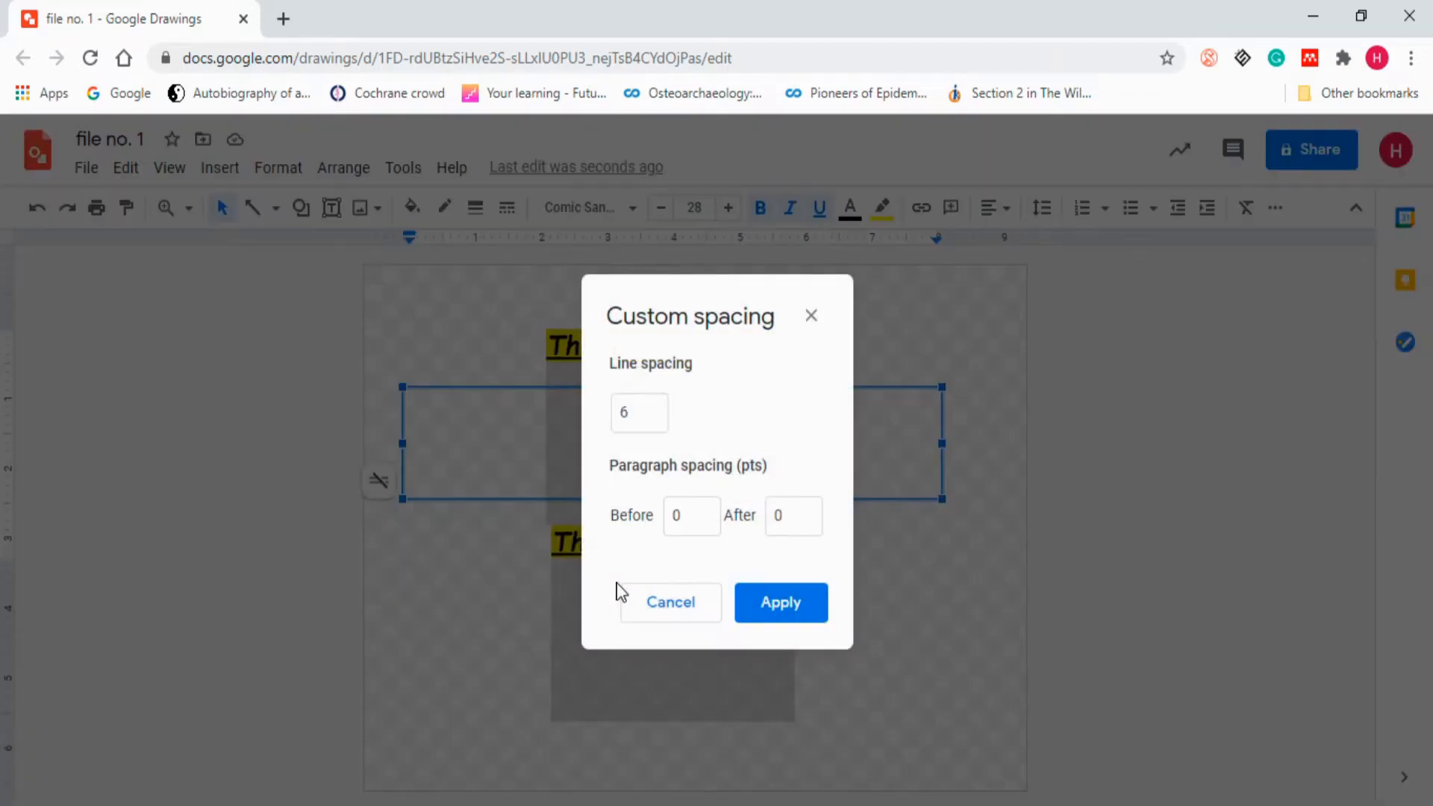
{"action": "left_click", "coordinate": [651, 423]}
{"action": "left_click", "coordinate": [792, 601]}
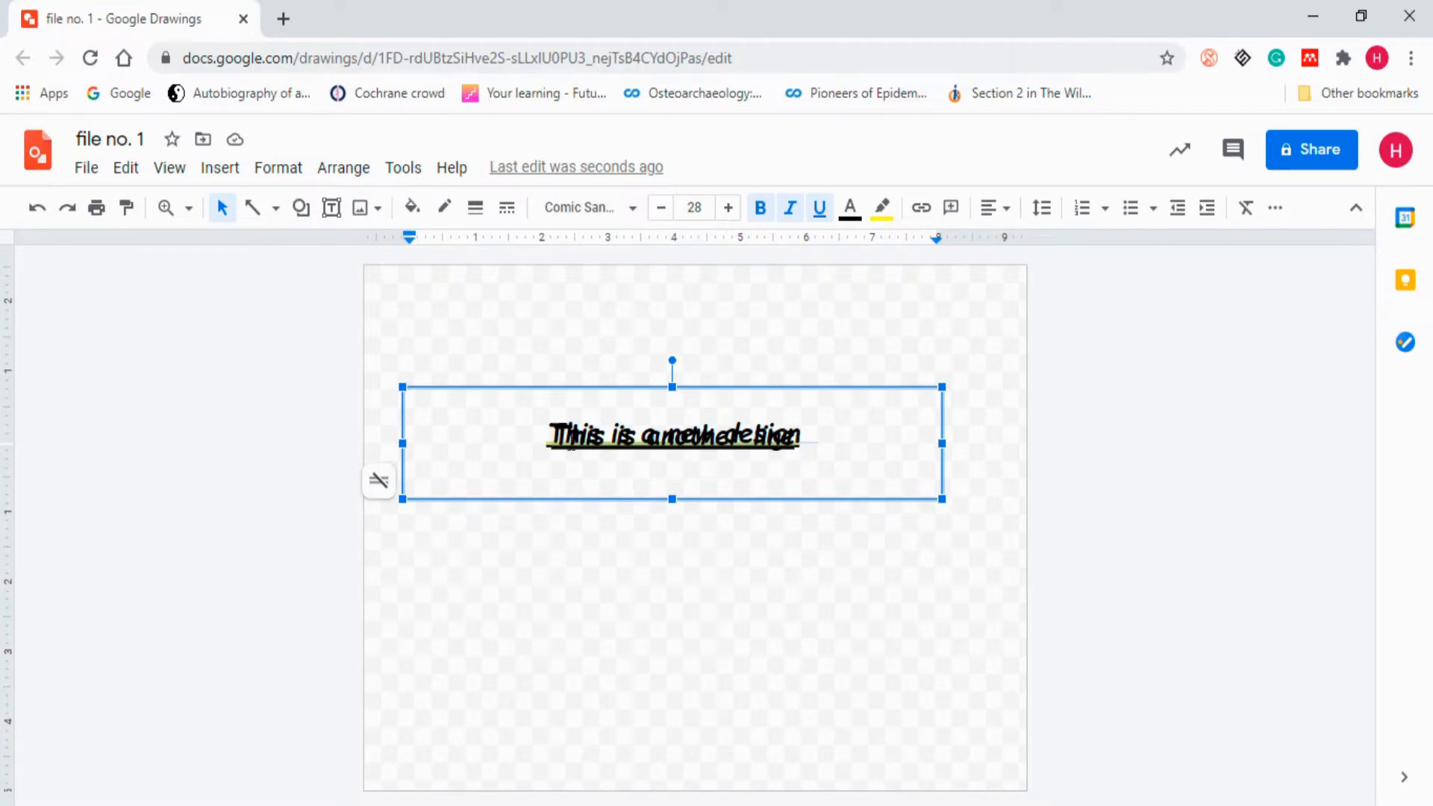
Set the line spacing of the two selected lines to the preset value 1.15.
{"action": "left_click", "coordinate": [291, 171]}
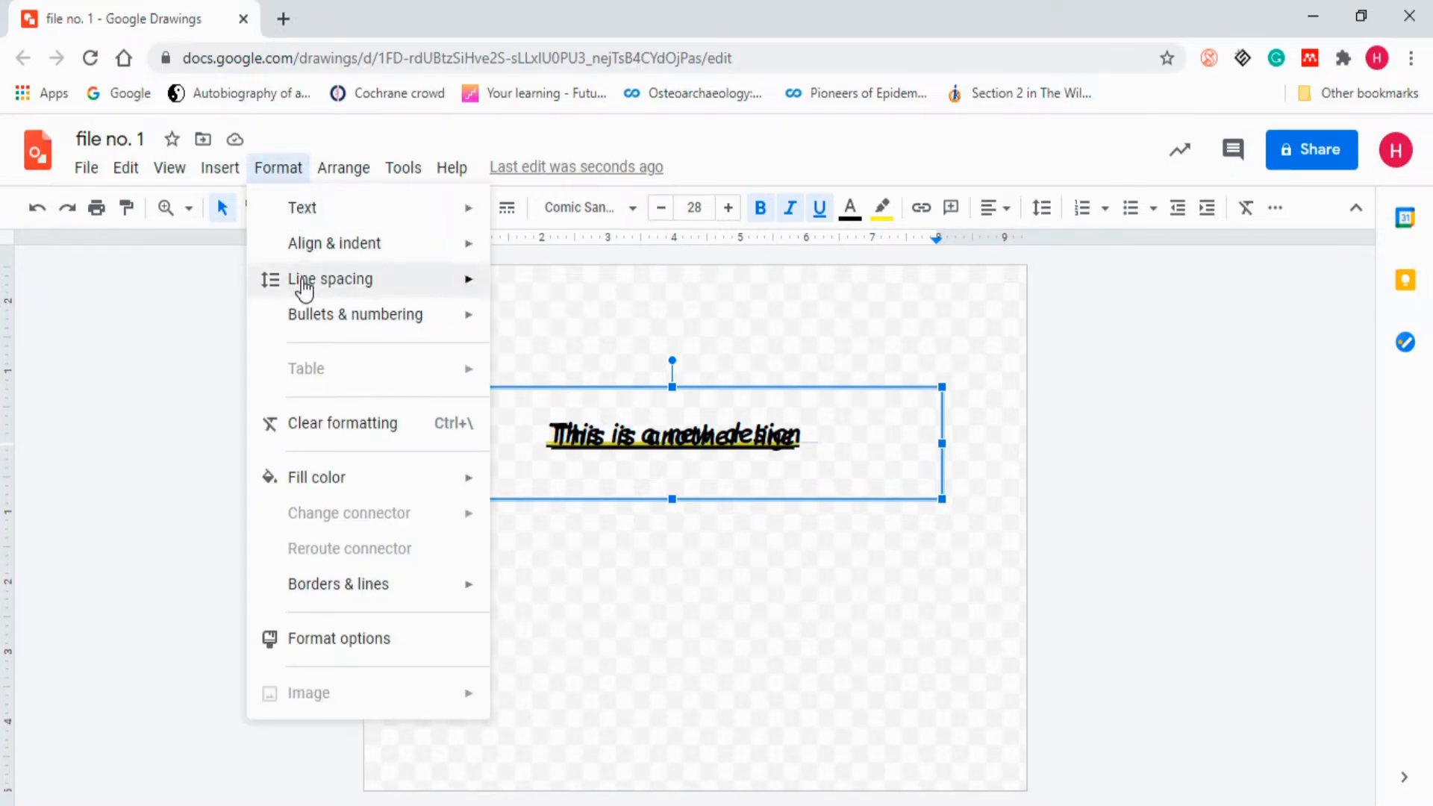
{"action": "mouse_move", "coordinate": [304, 284]}
{"action": "left_click", "coordinate": [665, 323]}
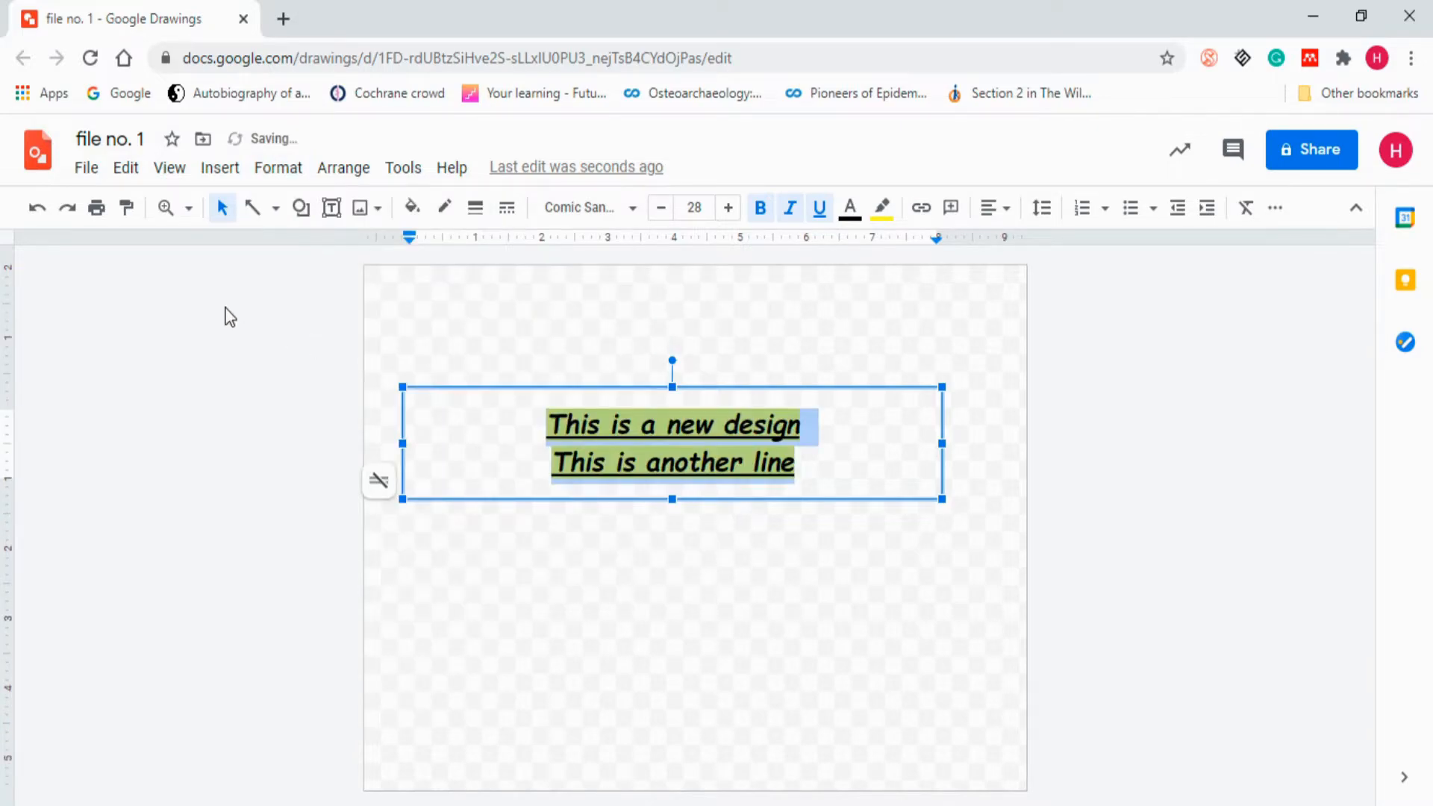
Turn the two selected lines into a numbered list using the 1., a., i. preset style.
{"action": "left_click", "coordinate": [281, 174]}
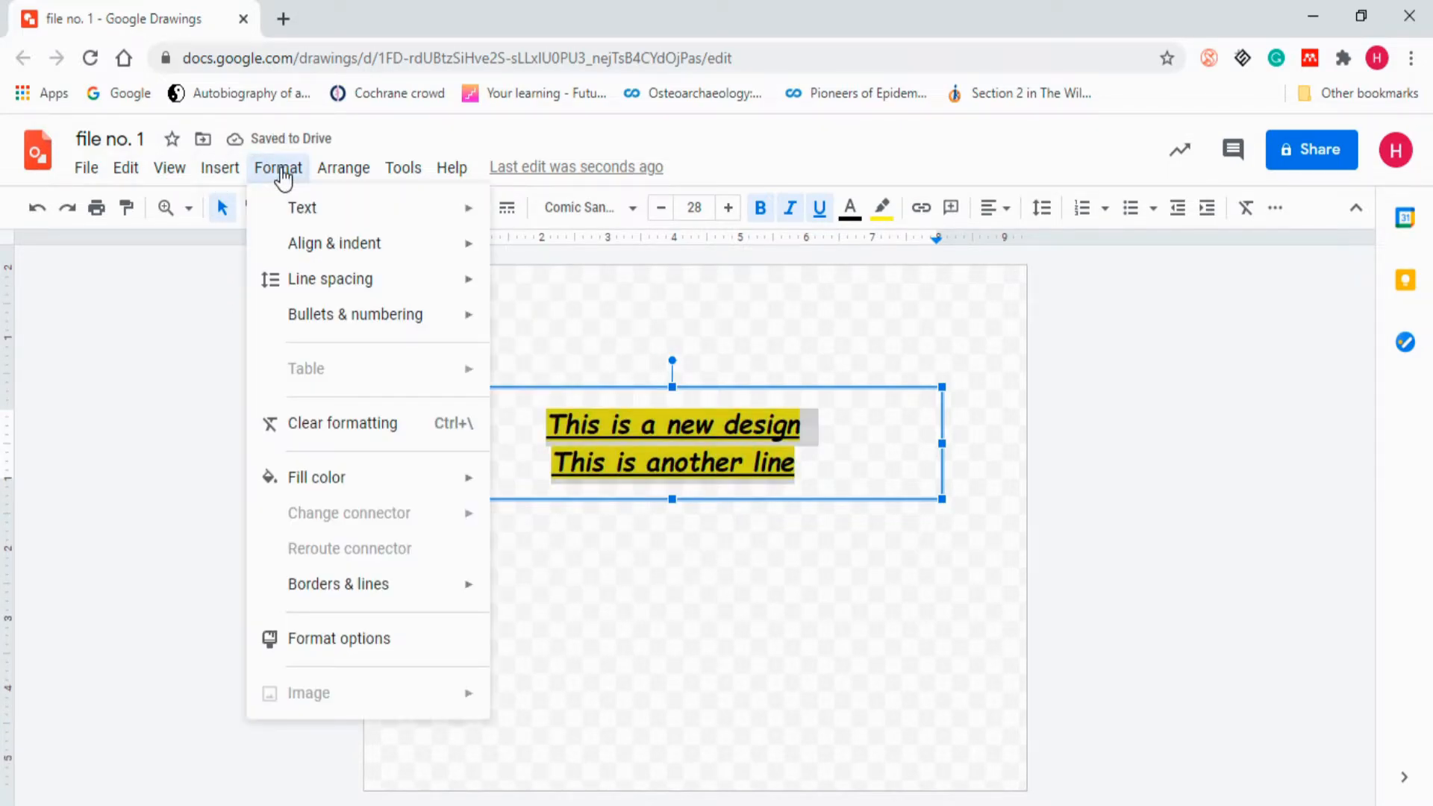
{"action": "mouse_move", "coordinate": [325, 326]}
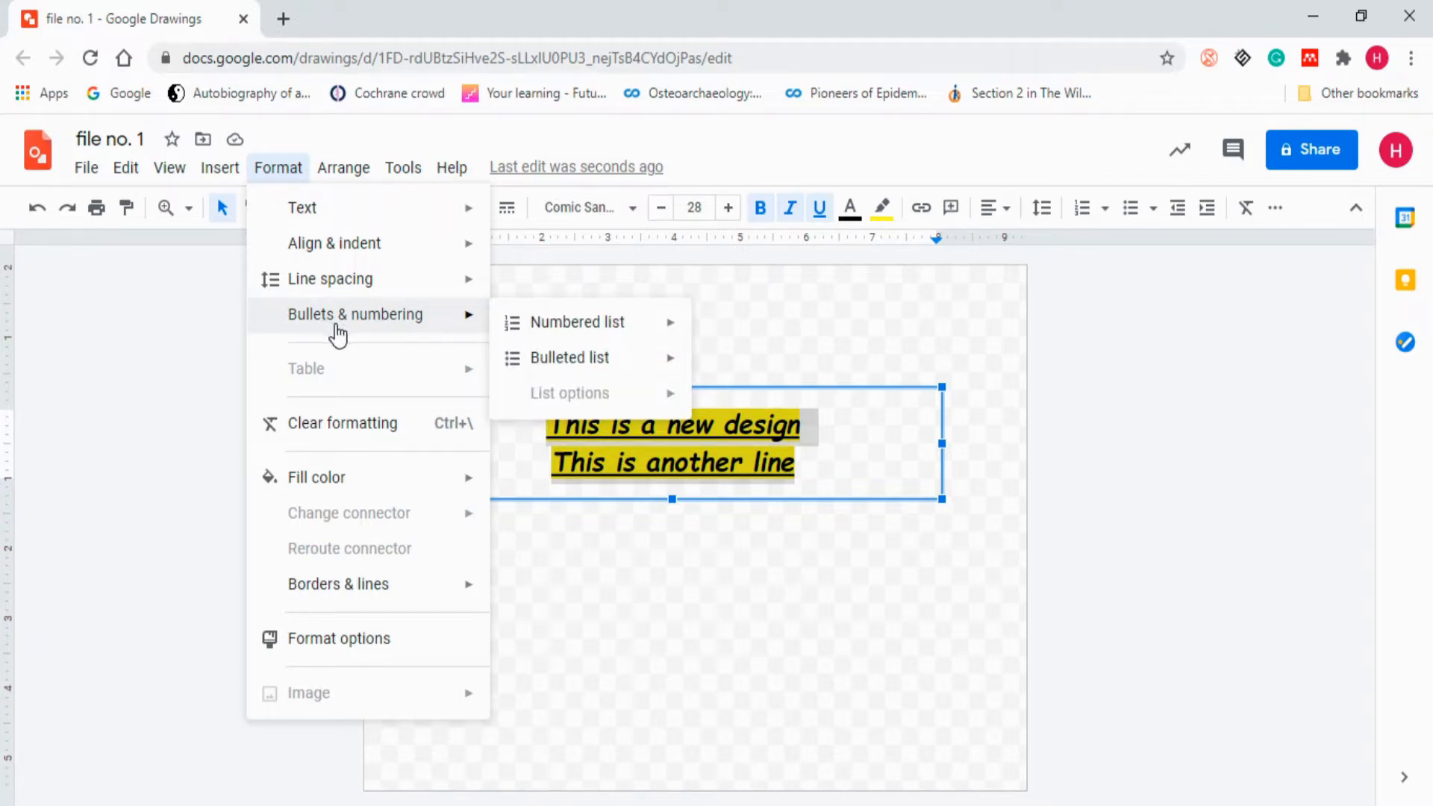
{"action": "mouse_move", "coordinate": [548, 323]}
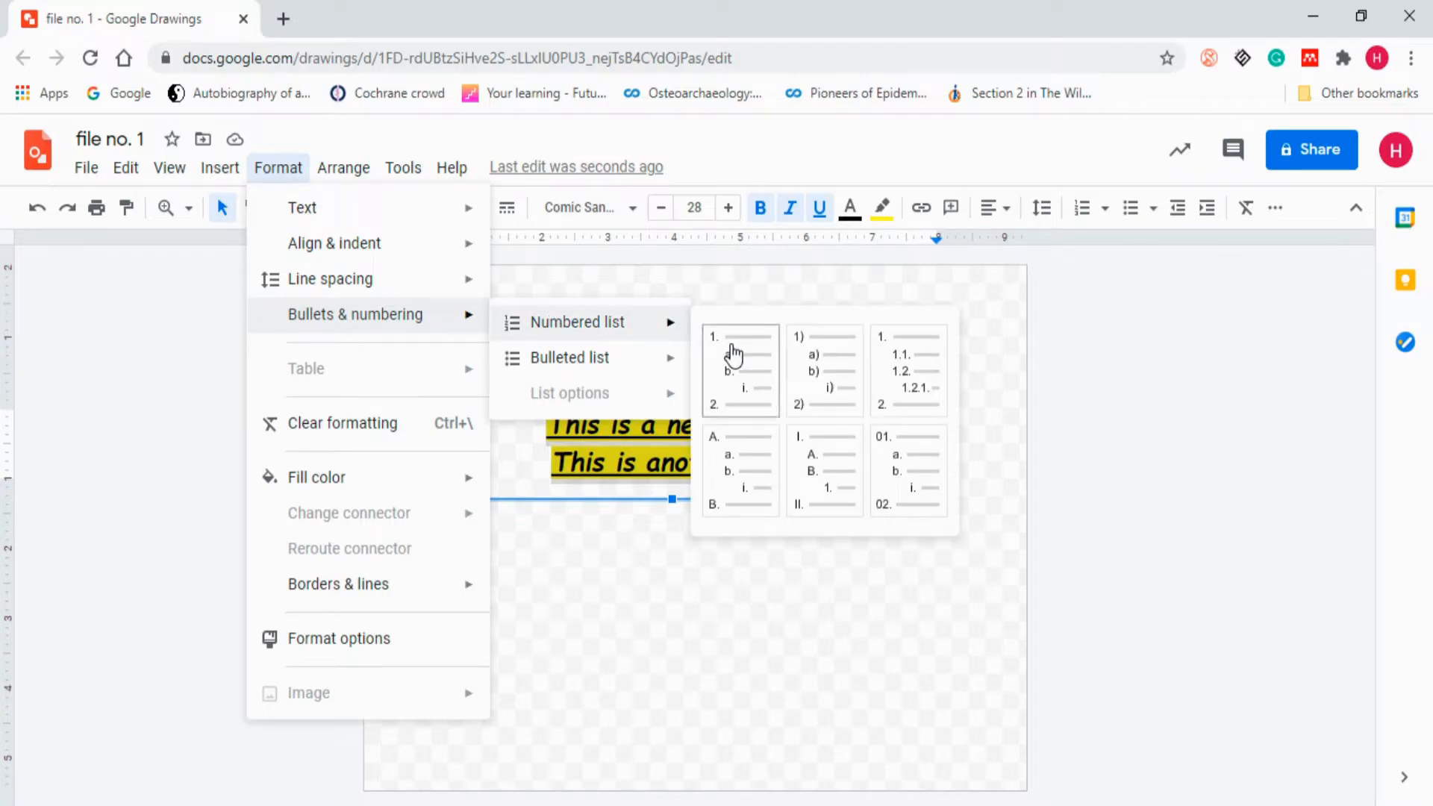
{"action": "left_click", "coordinate": [733, 351]}
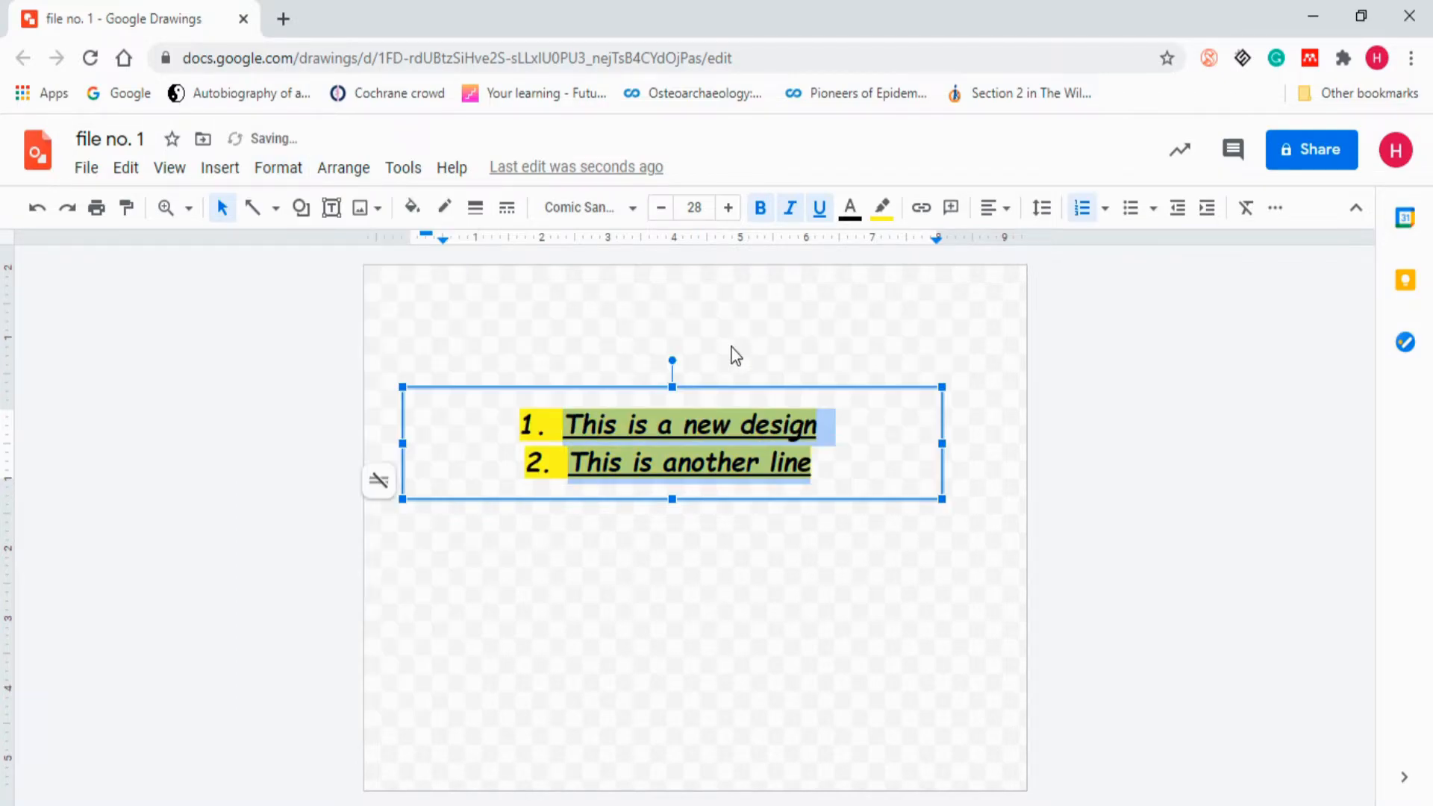
Change the two selected lines to a bulleted list with solid round bullets.
{"action": "left_click", "coordinate": [280, 168]}
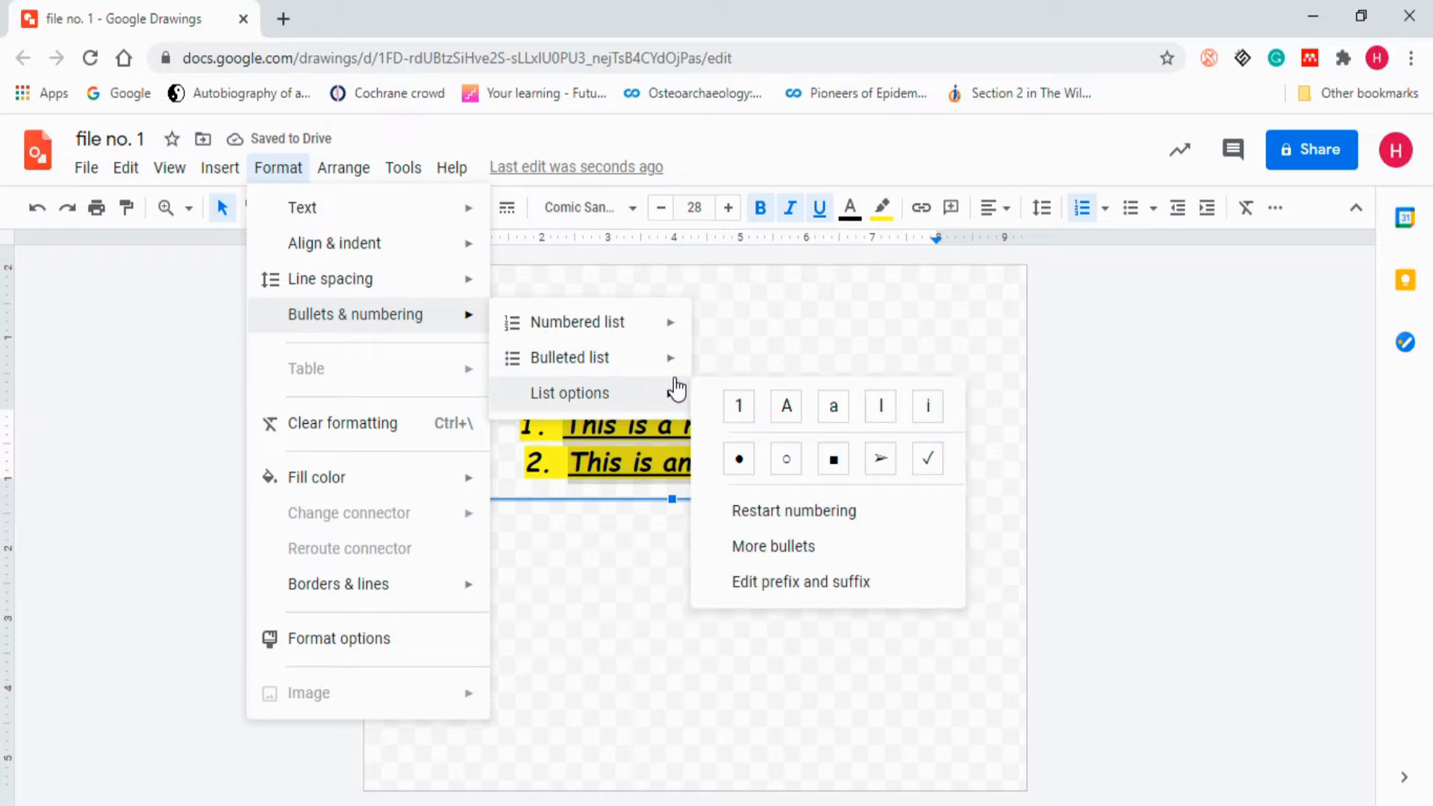
{"action": "mouse_move", "coordinate": [668, 361]}
{"action": "left_click", "coordinate": [721, 401]}
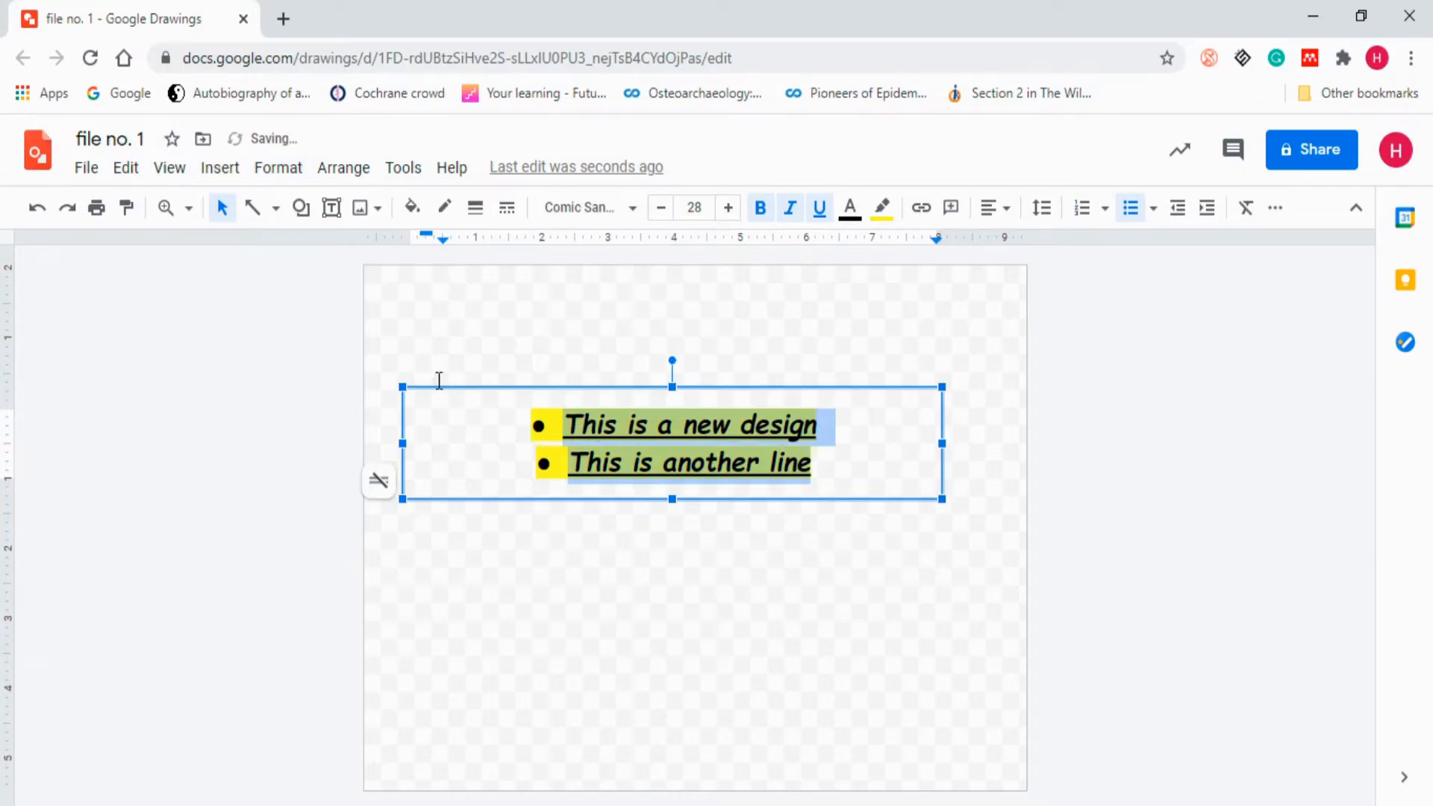
Switch the list markers of the two selected lines to capital letters (A, B) through the list options.
{"action": "left_click", "coordinate": [289, 176]}
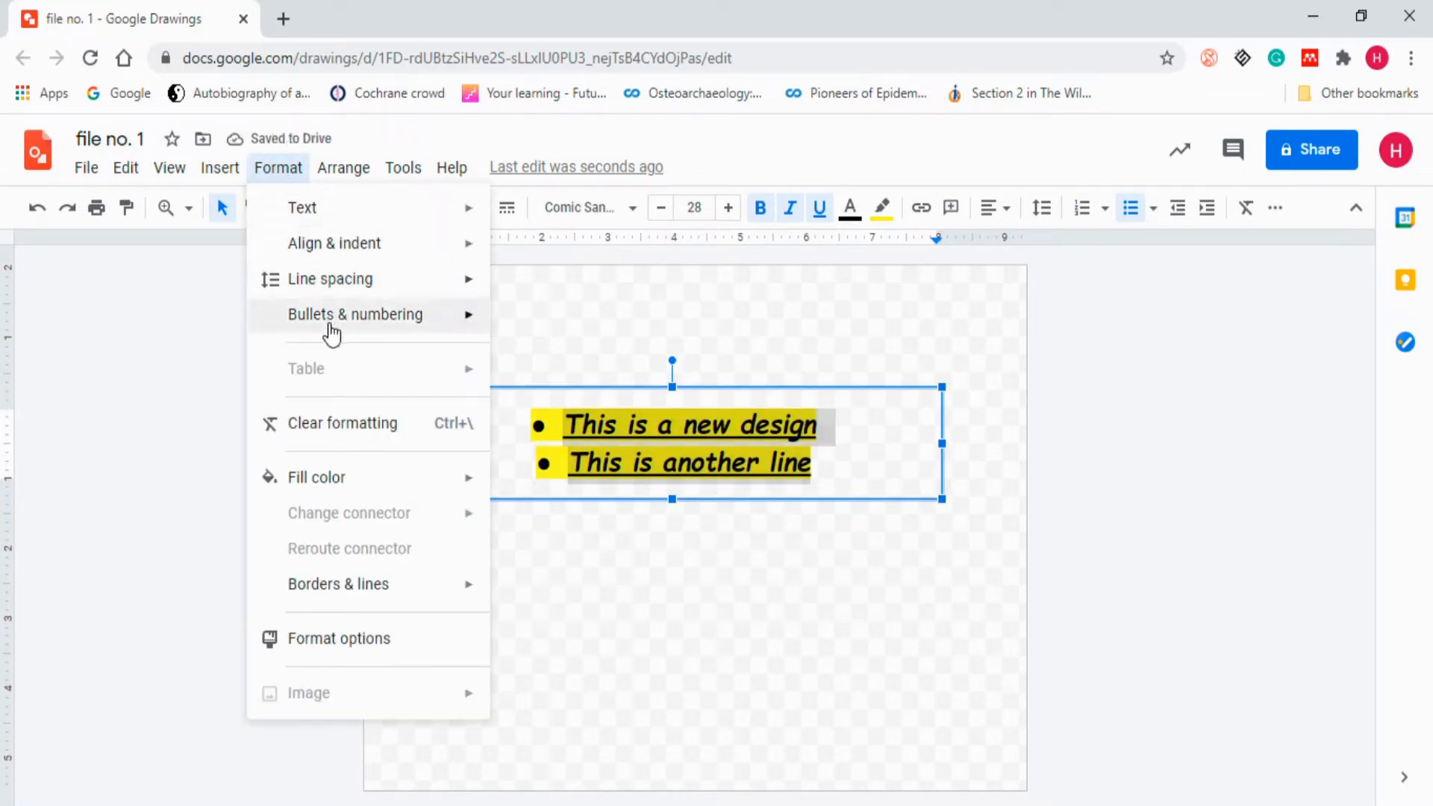
{"action": "mouse_move", "coordinate": [378, 321]}
{"action": "mouse_move", "coordinate": [606, 403]}
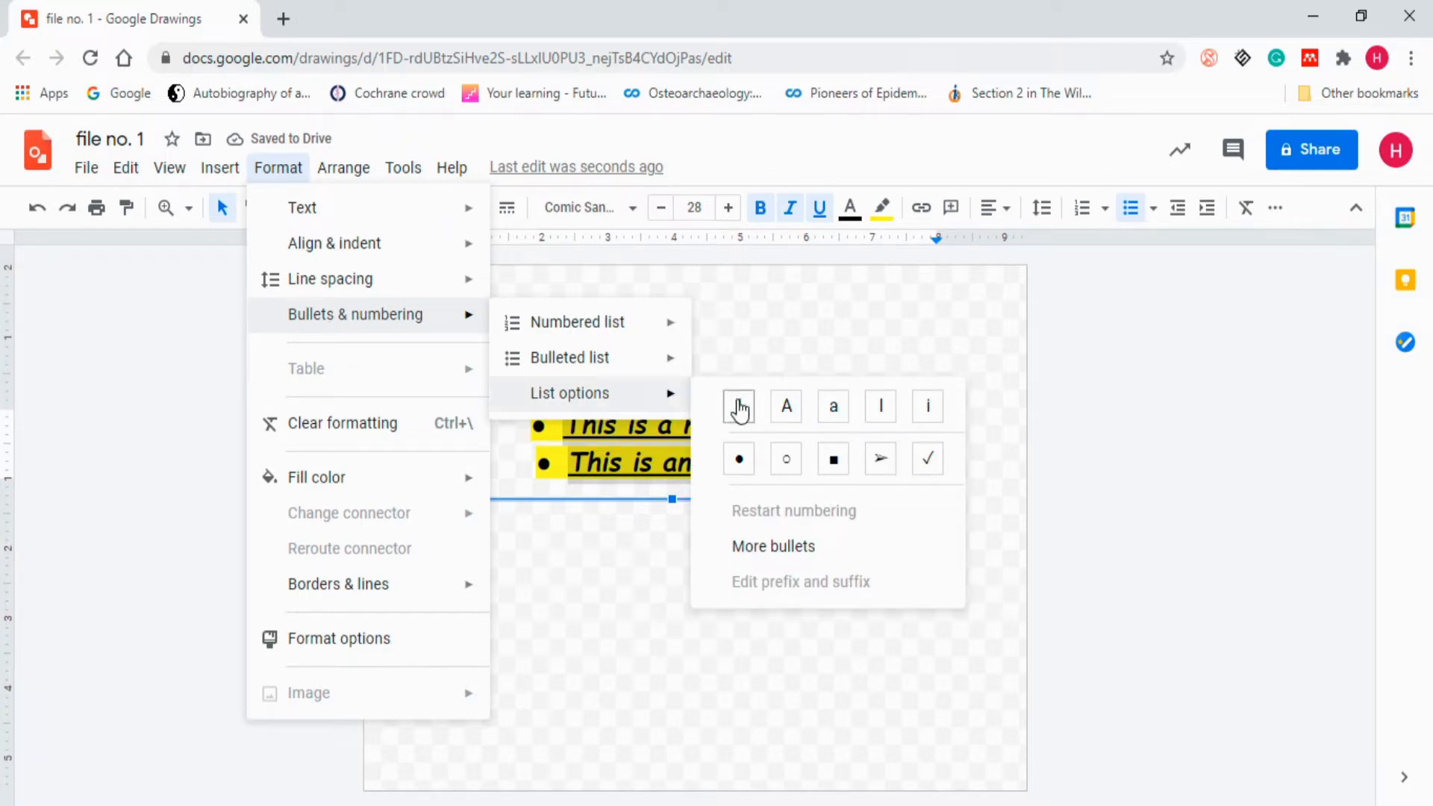
{"action": "left_click", "coordinate": [786, 410]}
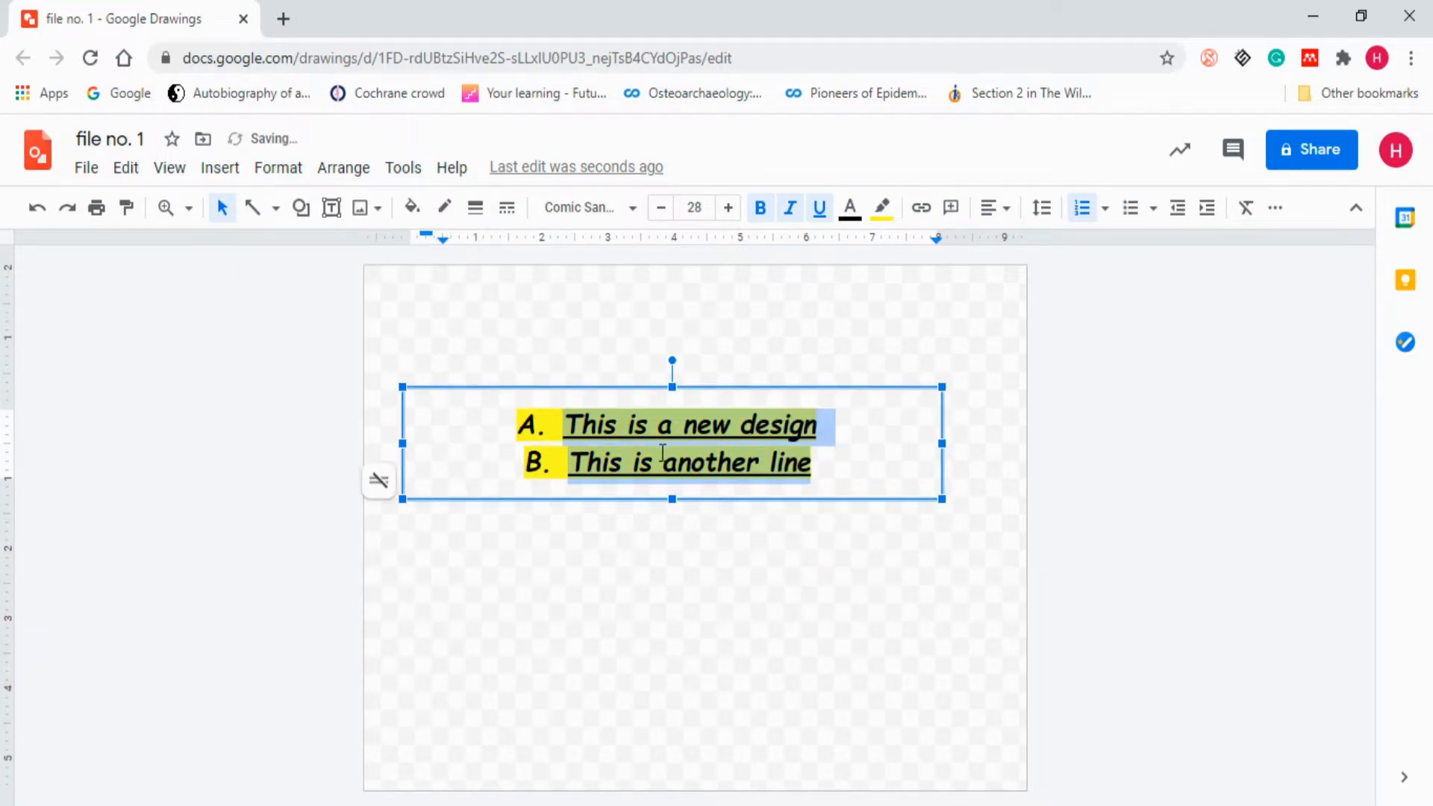
Examine the list options for restarting numbering, adding more bullets and editing the prefix and suffix.
{"action": "left_click", "coordinate": [277, 170]}
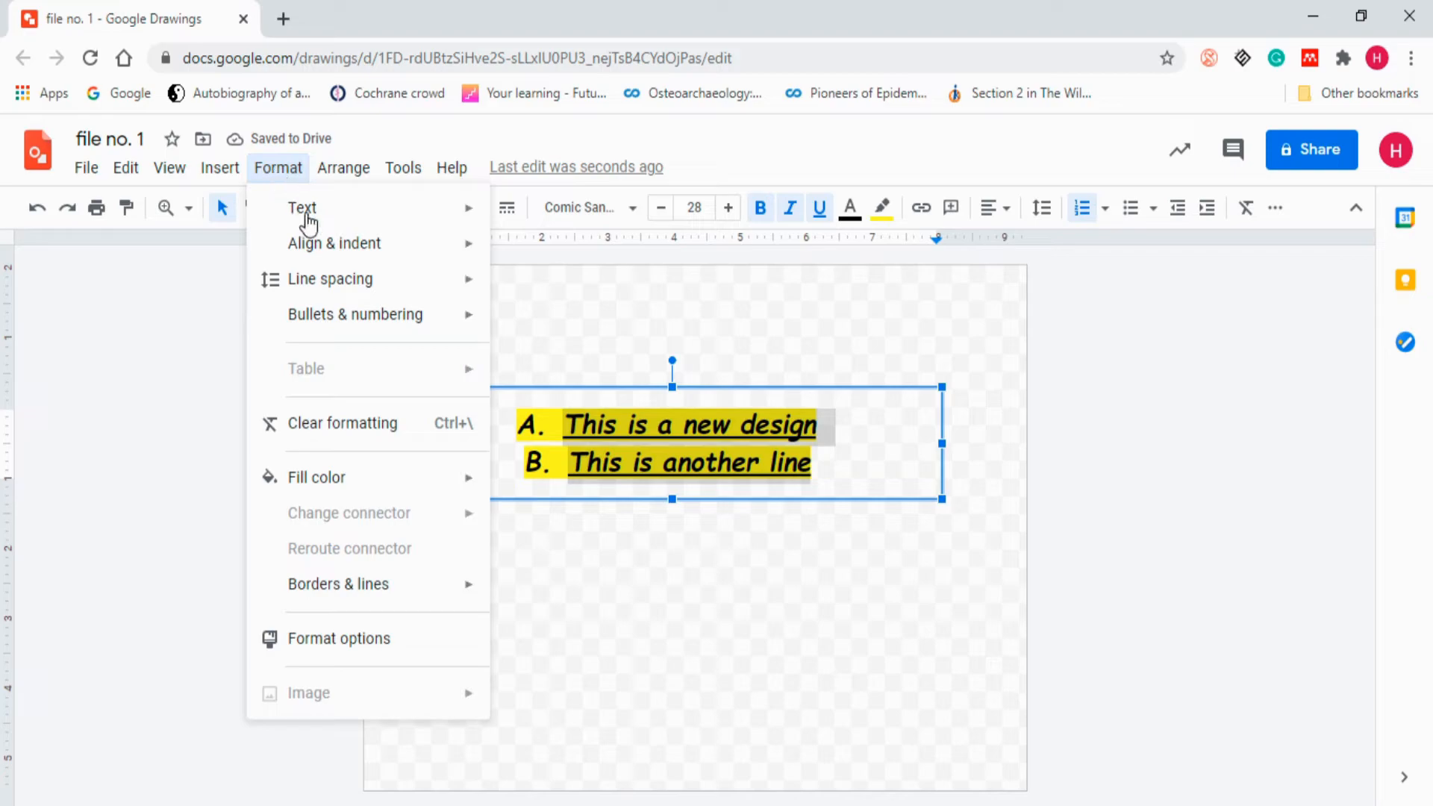
{"action": "mouse_move", "coordinate": [361, 321]}
{"action": "mouse_move", "coordinate": [640, 392]}
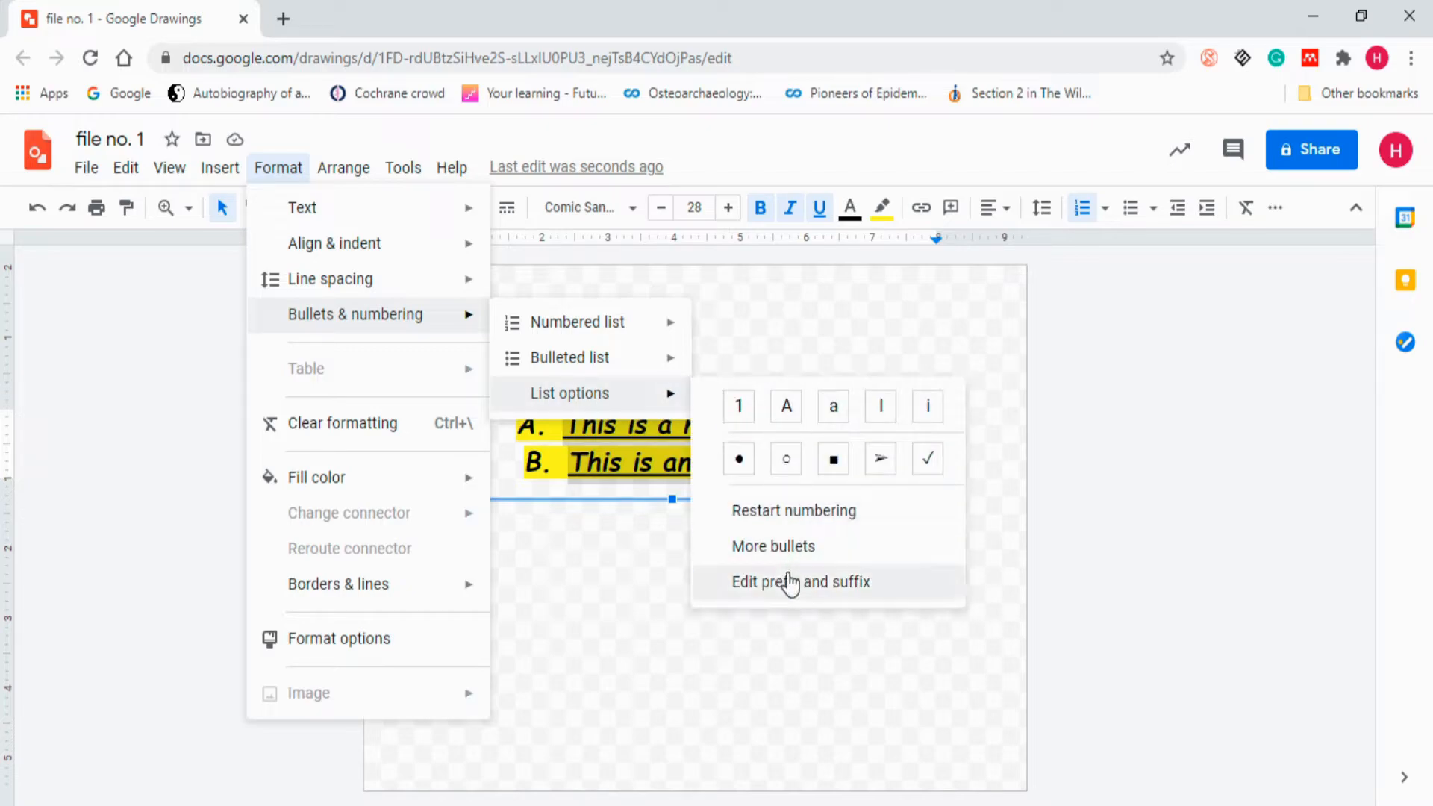
{"action": "left_click", "coordinate": [647, 622]}
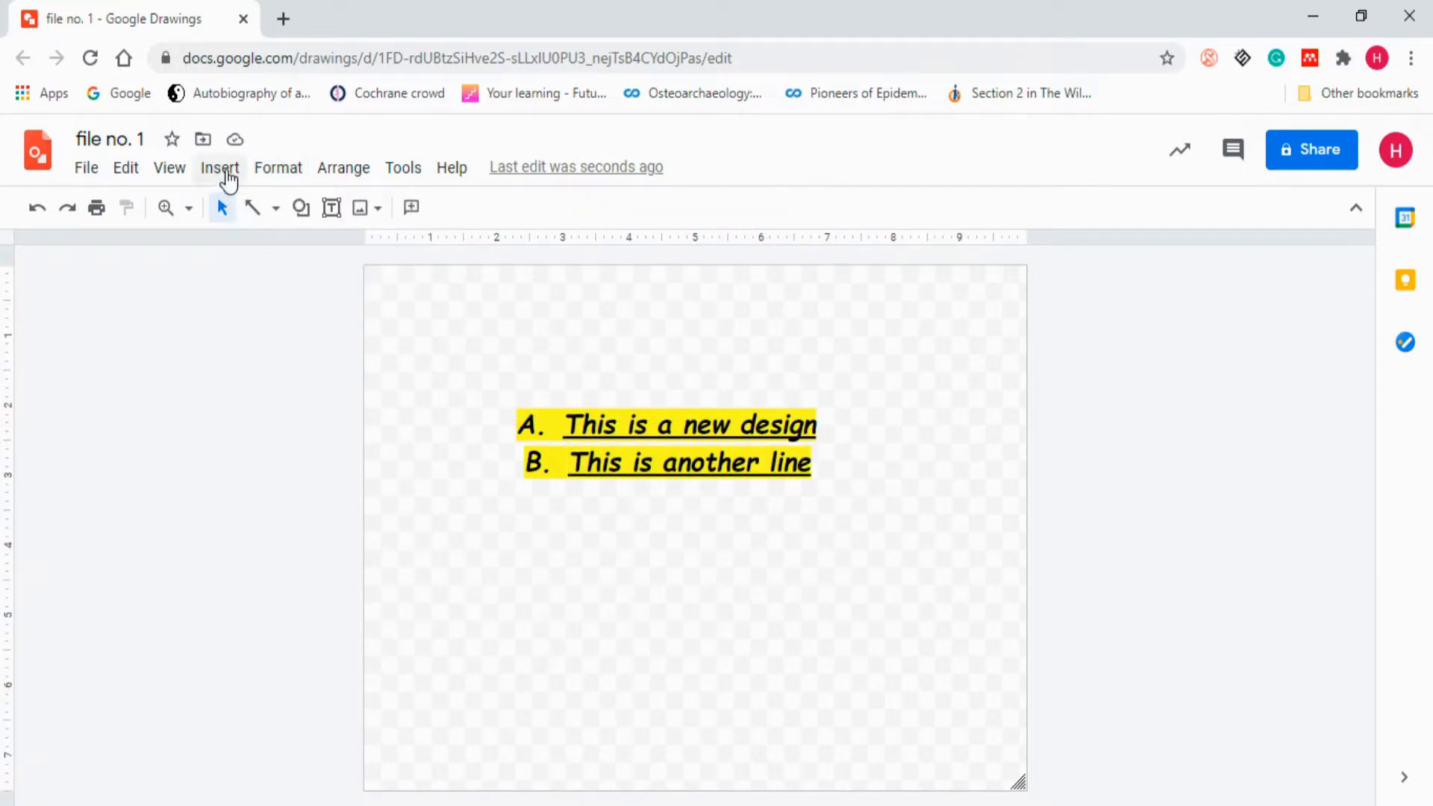
{"action": "left_click", "coordinate": [227, 178]}
{"action": "left_click", "coordinate": [745, 598]}
{"action": "left_click", "coordinate": [273, 178]}
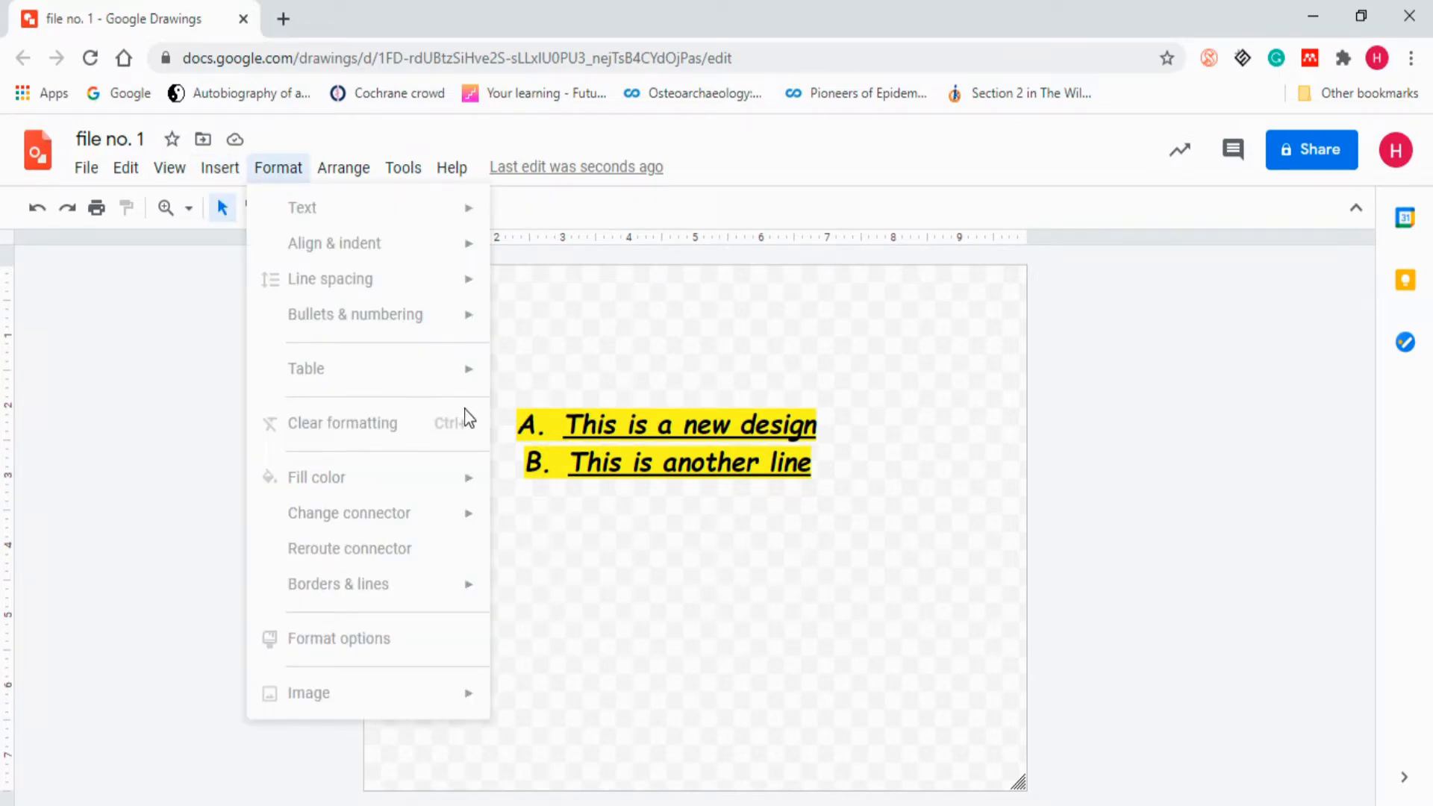
{"action": "left_click", "coordinate": [614, 467]}
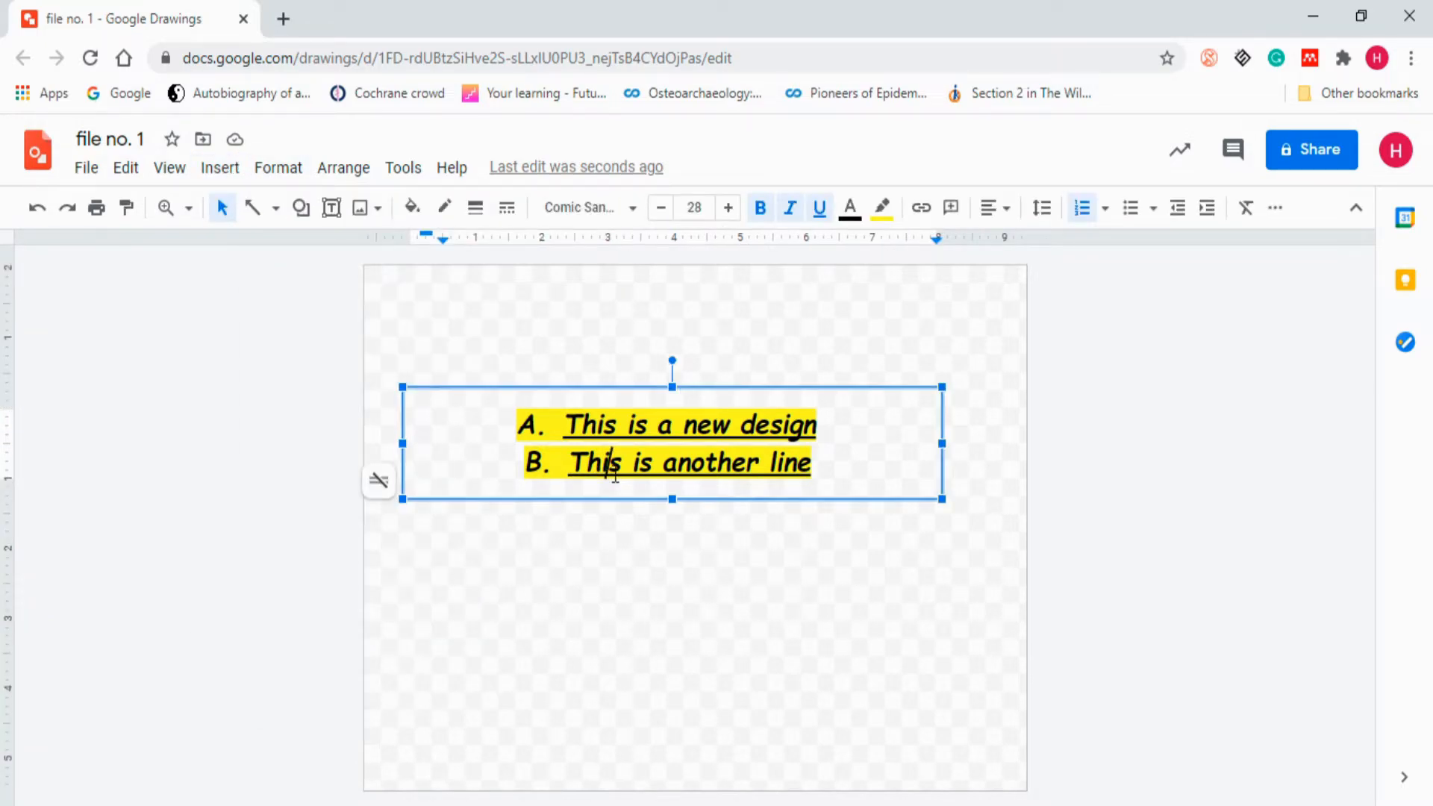
{"action": "left_click", "coordinate": [267, 176]}
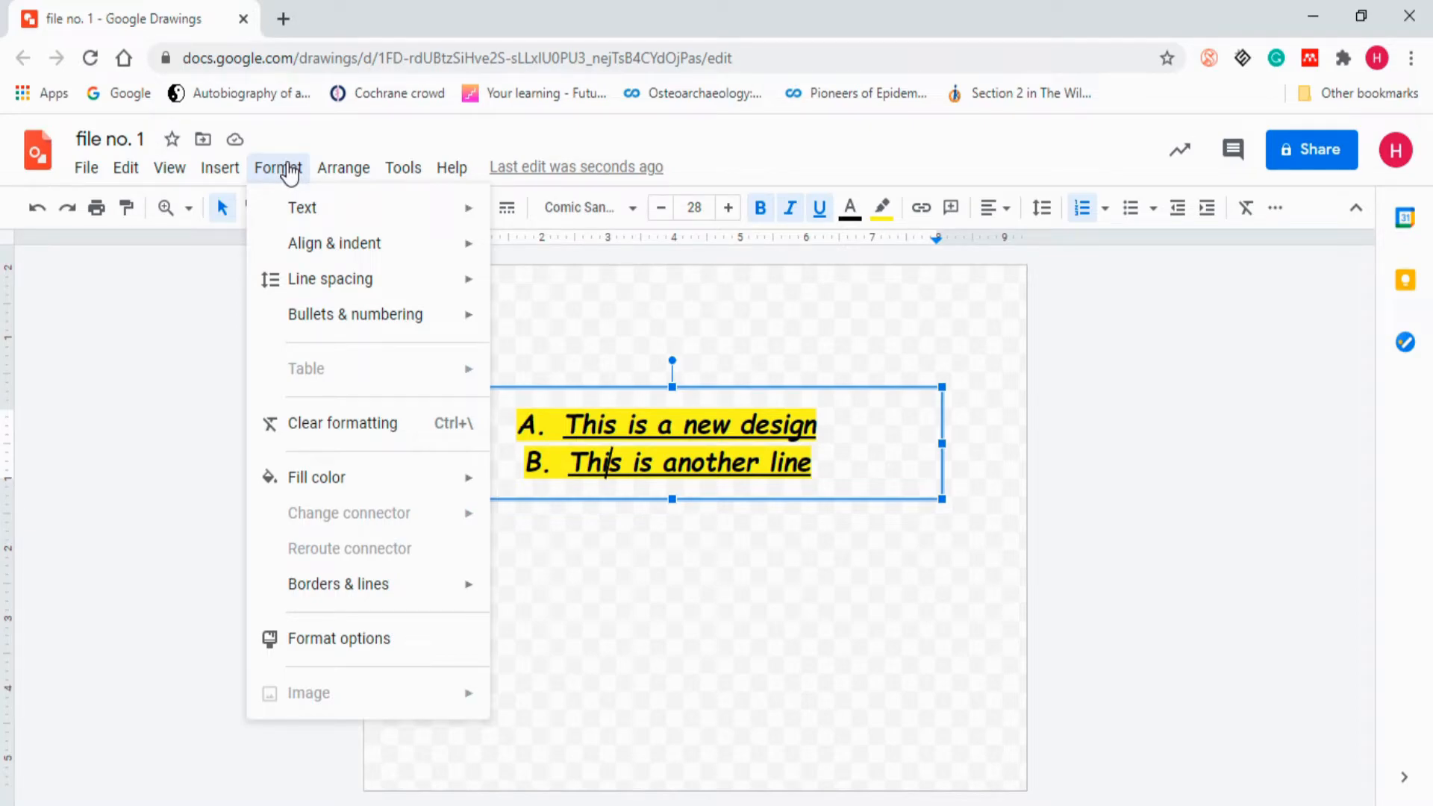
Insert a 4 x 4 table and place it just below the two lines of text.
{"action": "left_click", "coordinate": [238, 171]}
{"action": "left_click", "coordinate": [238, 172]}
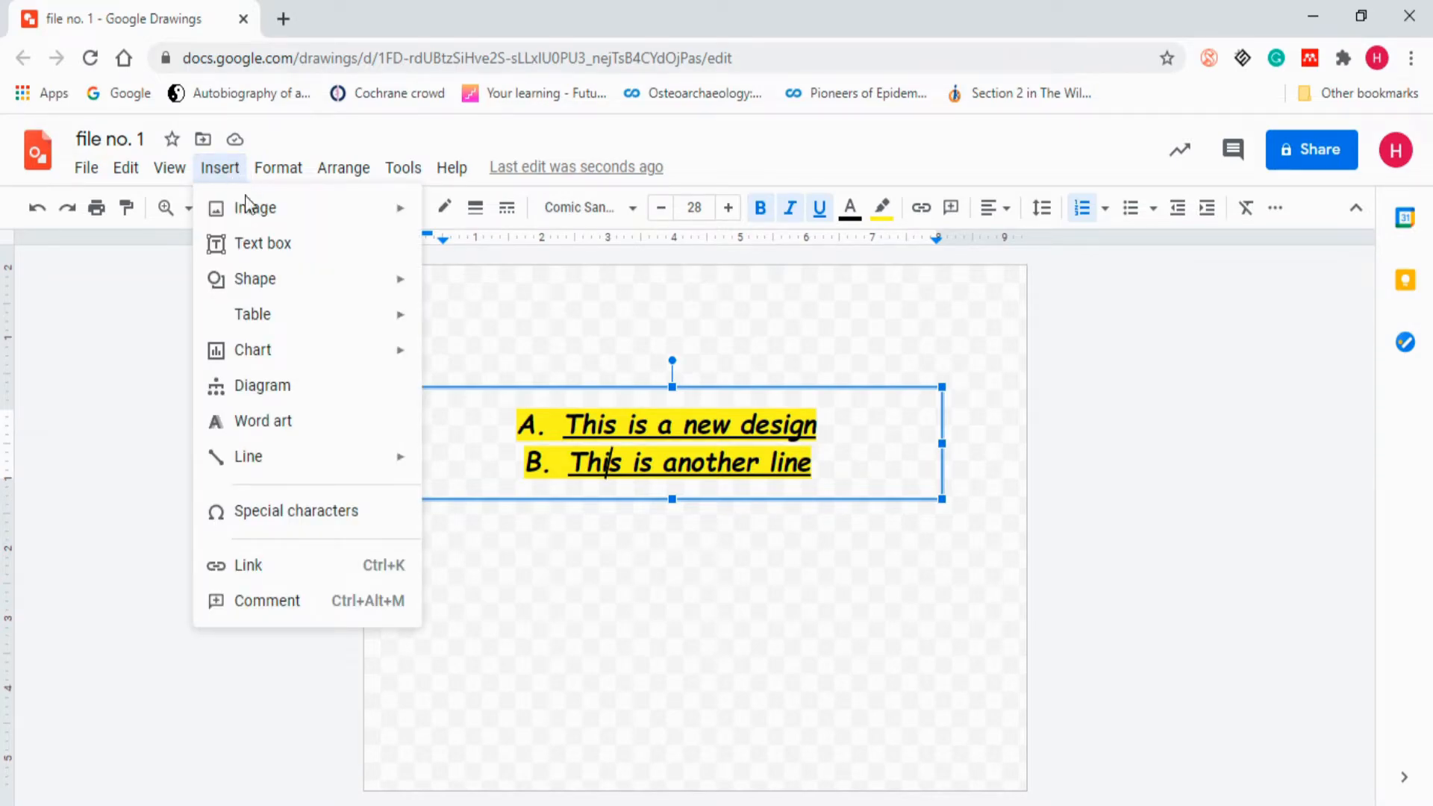
{"action": "mouse_move", "coordinate": [284, 323]}
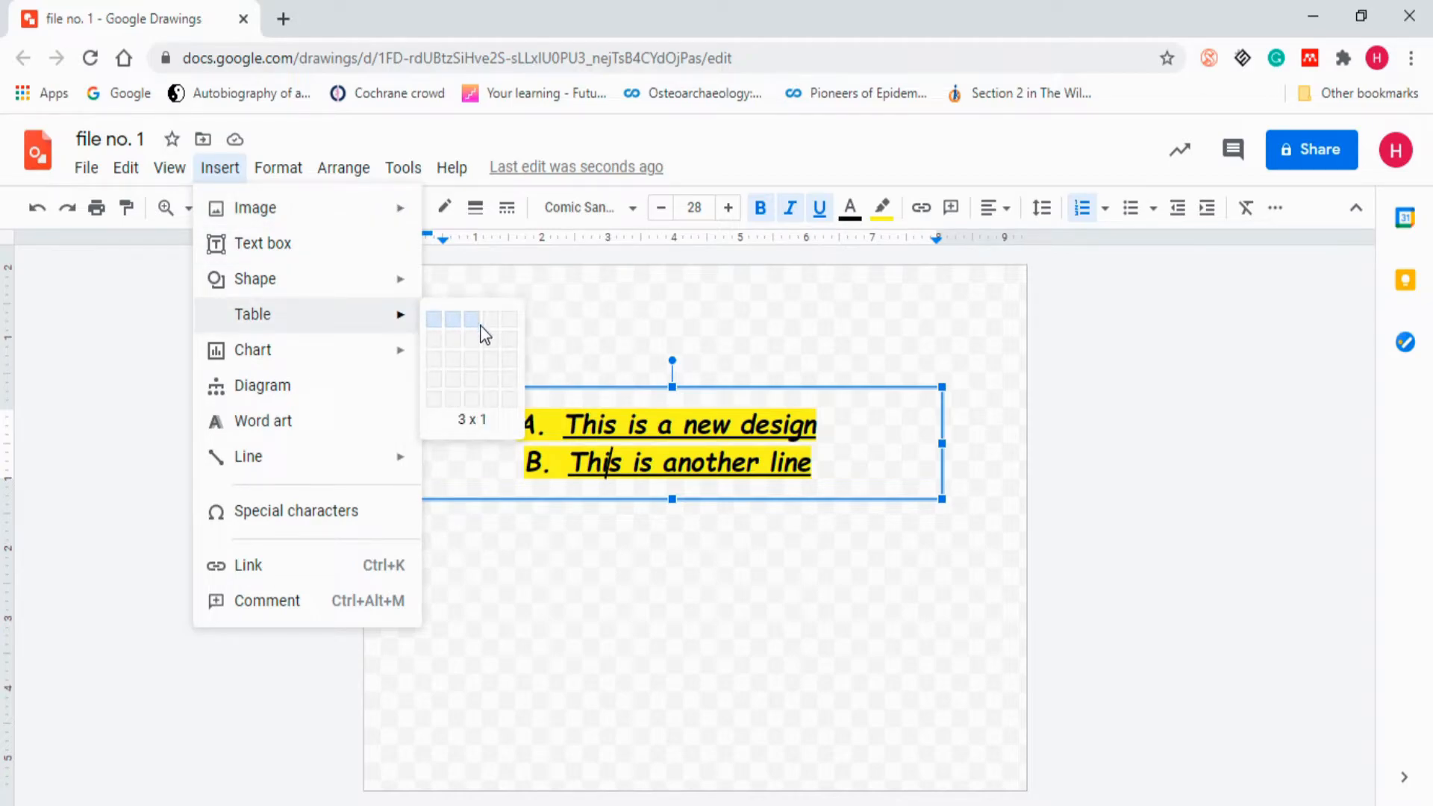
{"action": "left_click", "coordinate": [490, 383]}
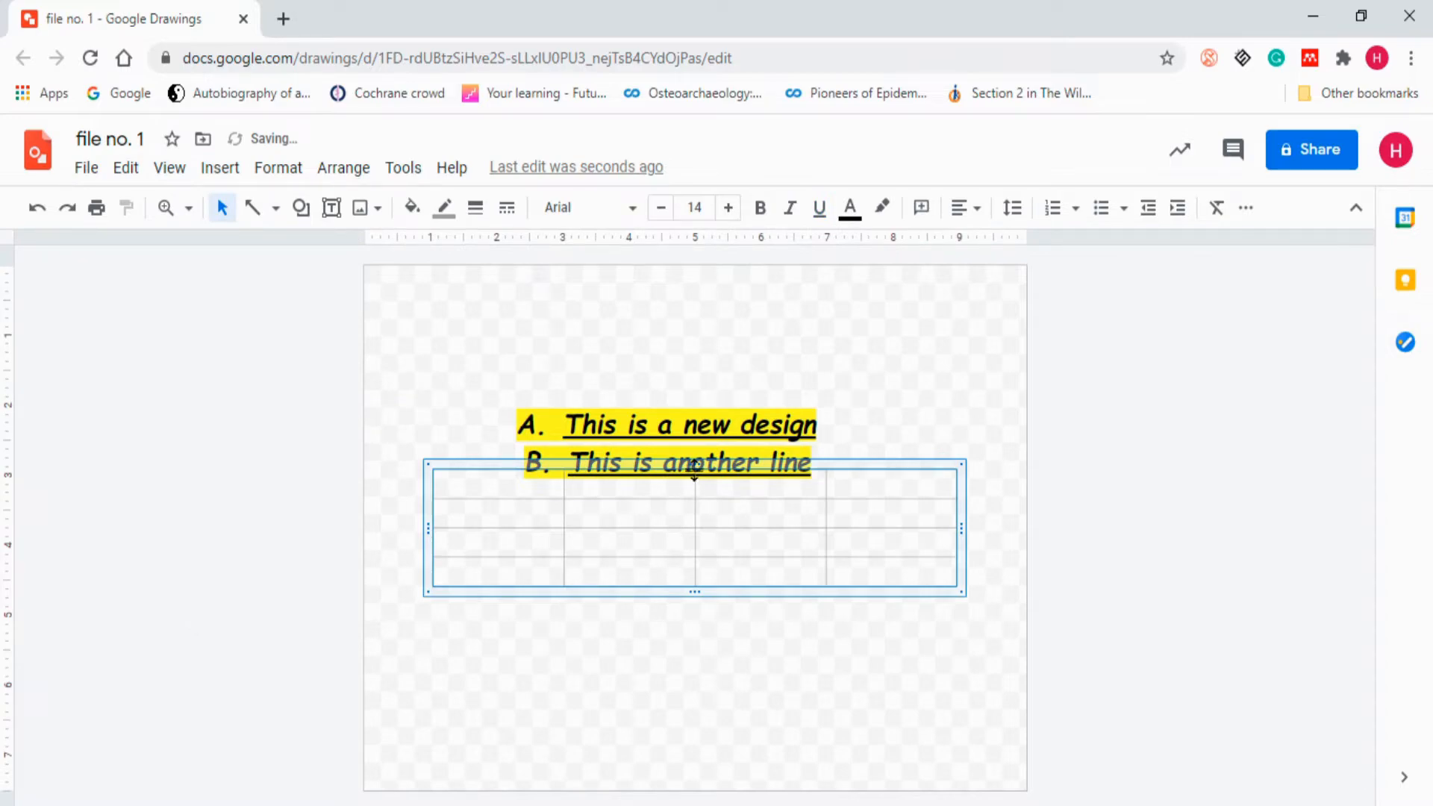
{"action": "left_click_drag", "start_coordinate": [694, 470], "coordinate": [697, 512]}
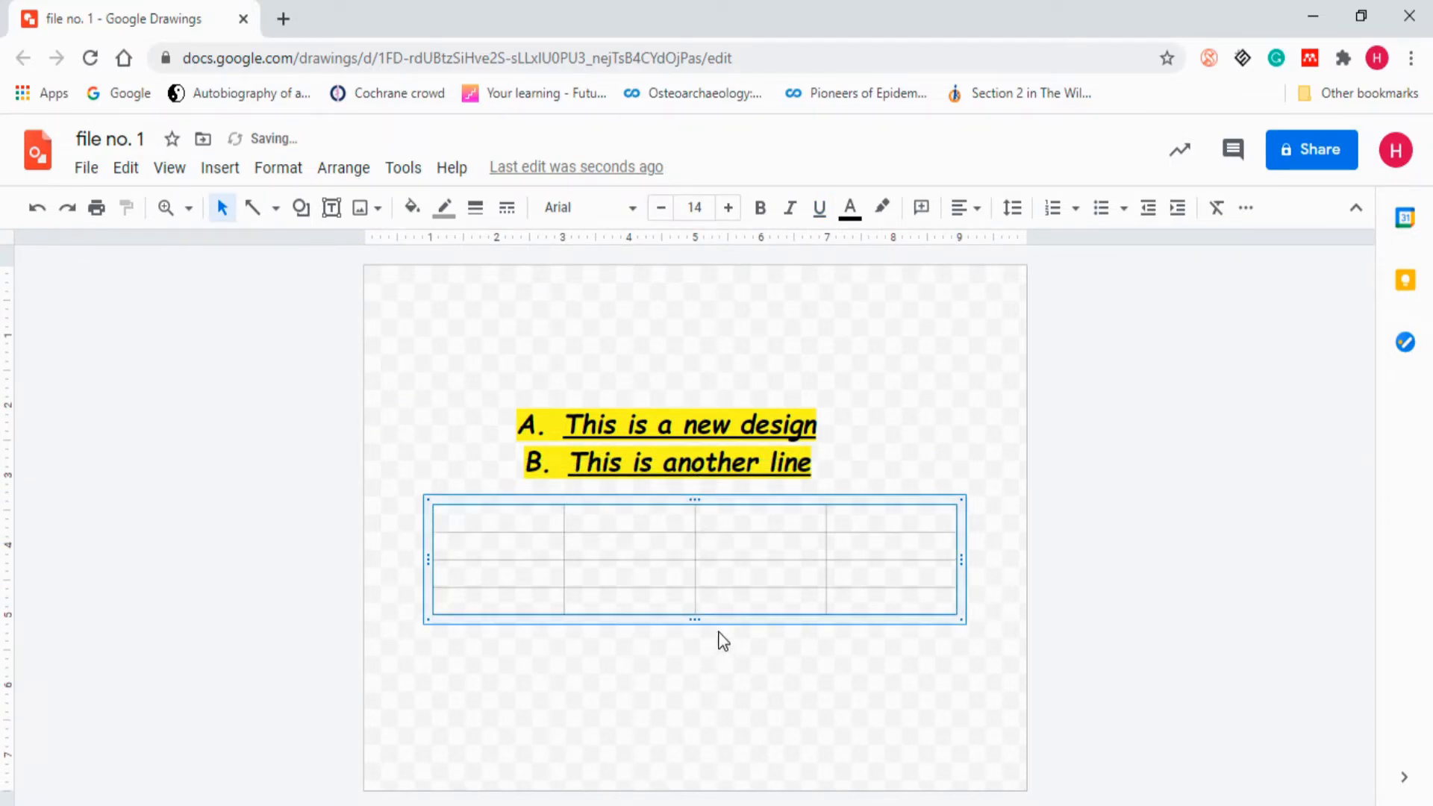
Examine the table commands for inserting, deleting and distributing rows and columns, first for the whole table and with the cursor in a cell.
{"action": "left_click", "coordinate": [273, 176]}
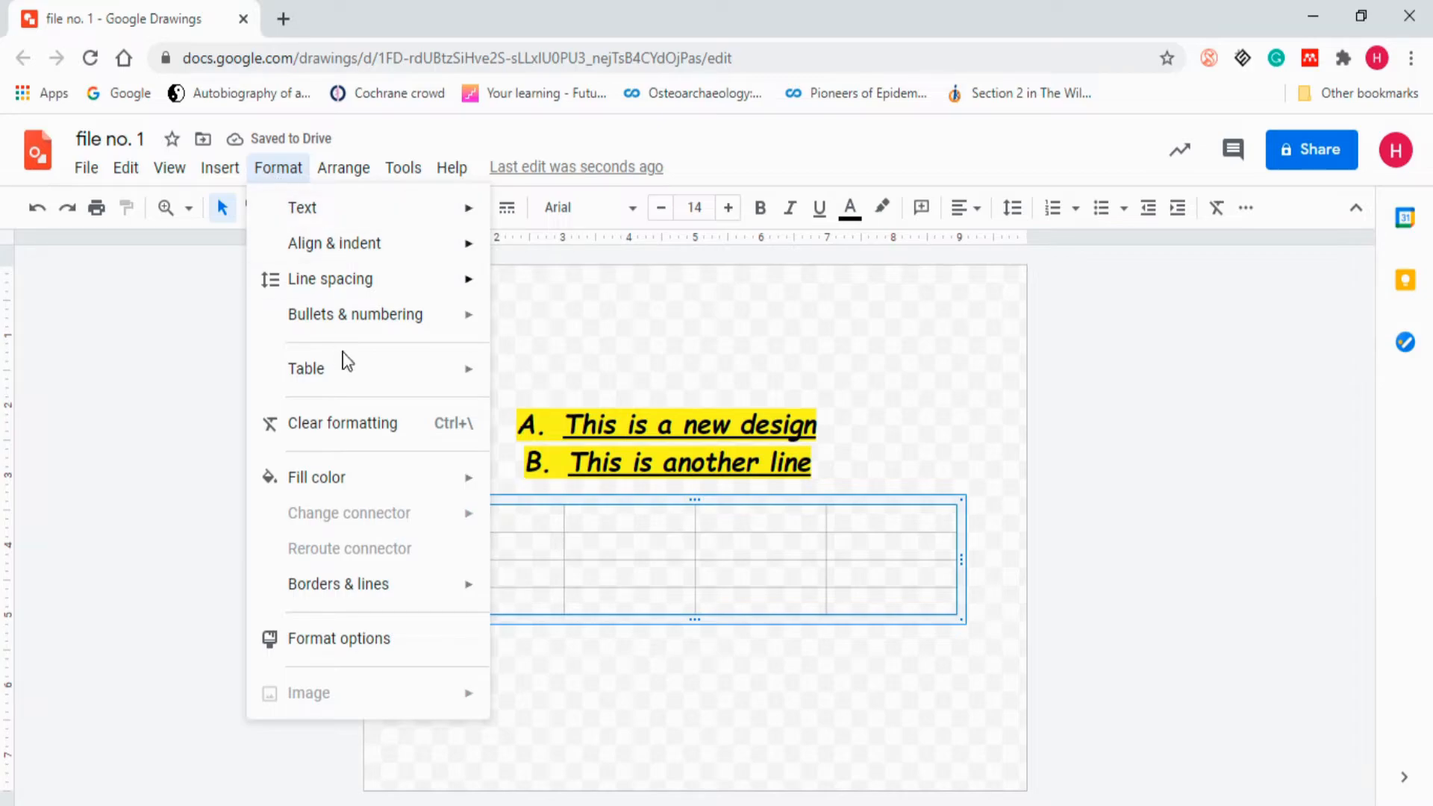
{"action": "mouse_move", "coordinate": [352, 384]}
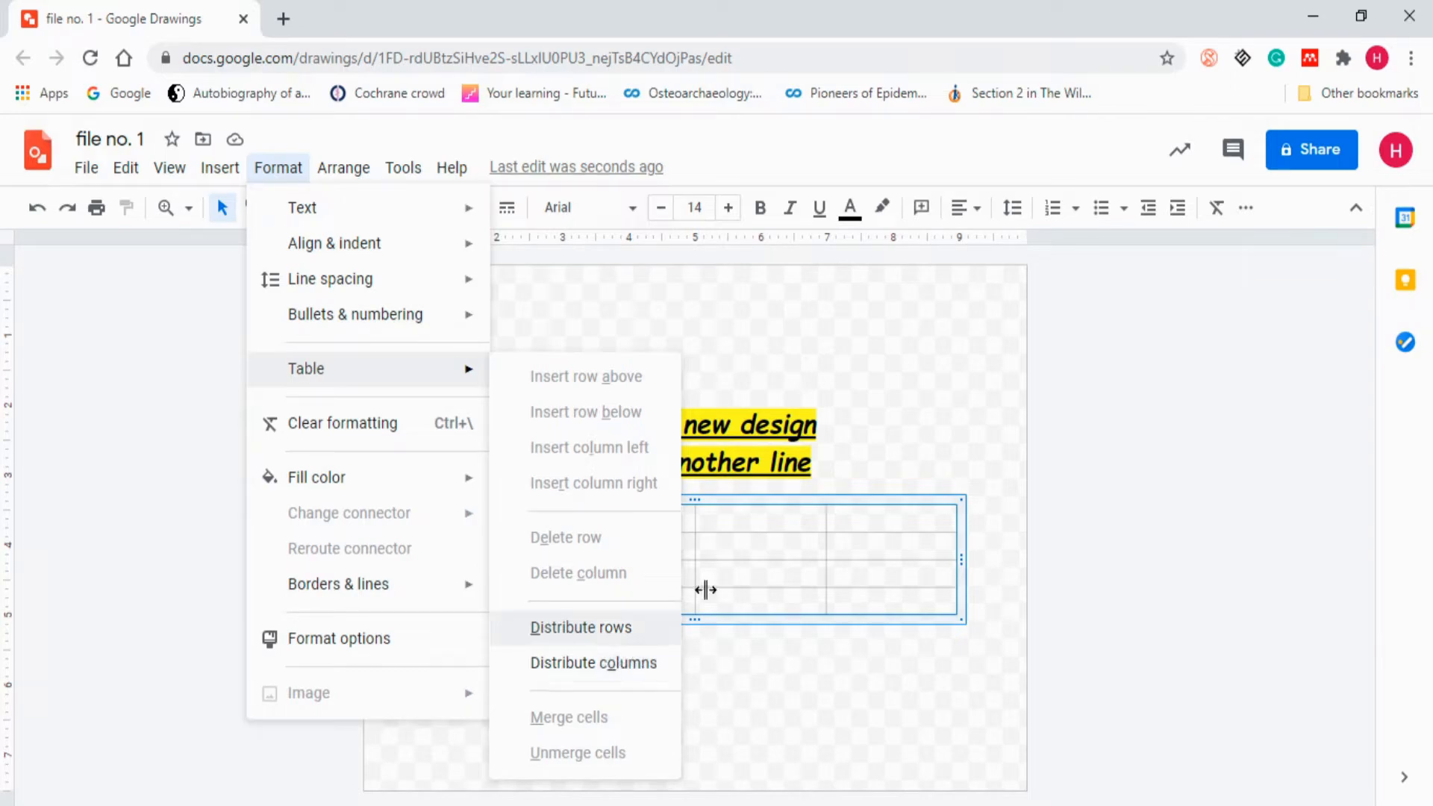
{"action": "left_click", "coordinate": [791, 569]}
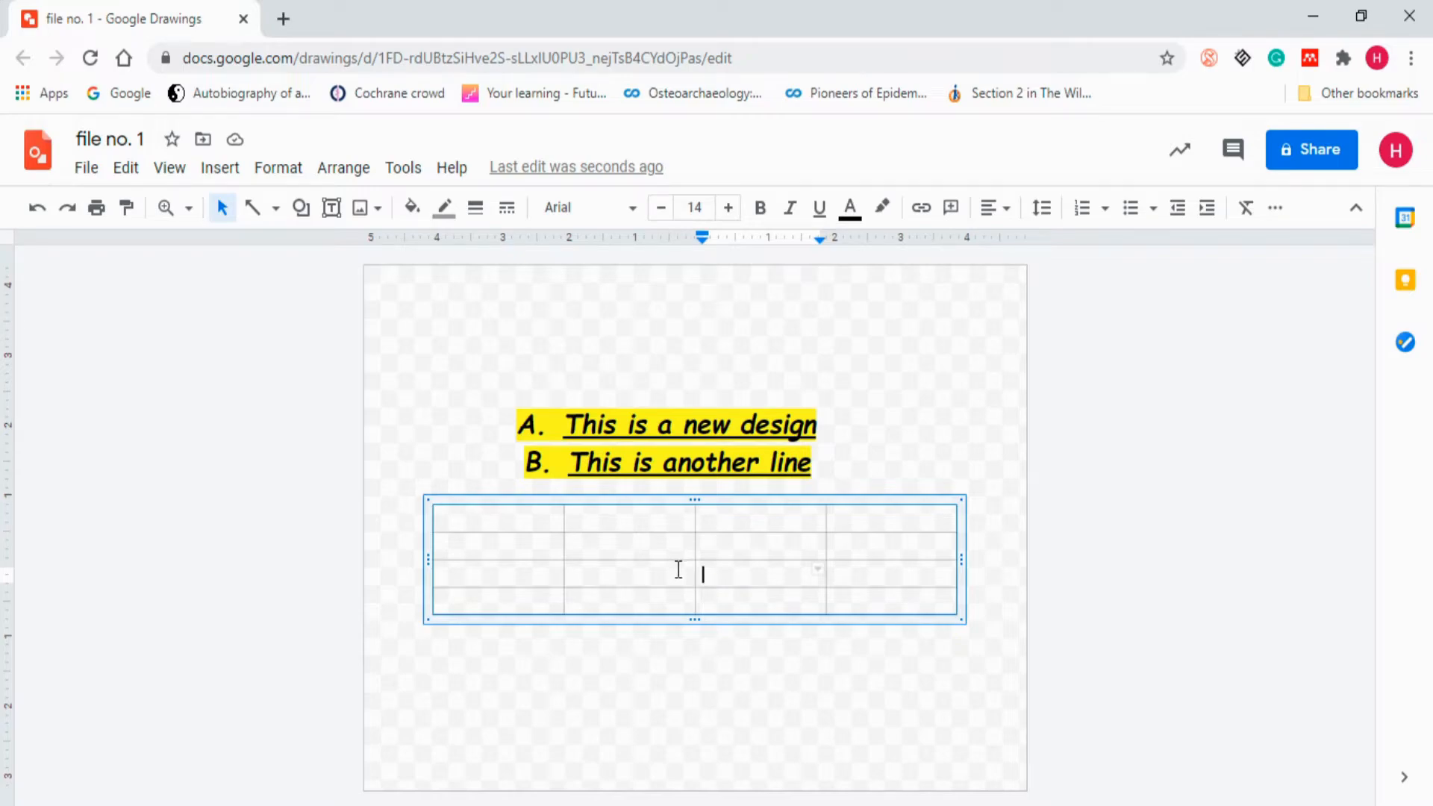
{"action": "left_click", "coordinate": [276, 169]}
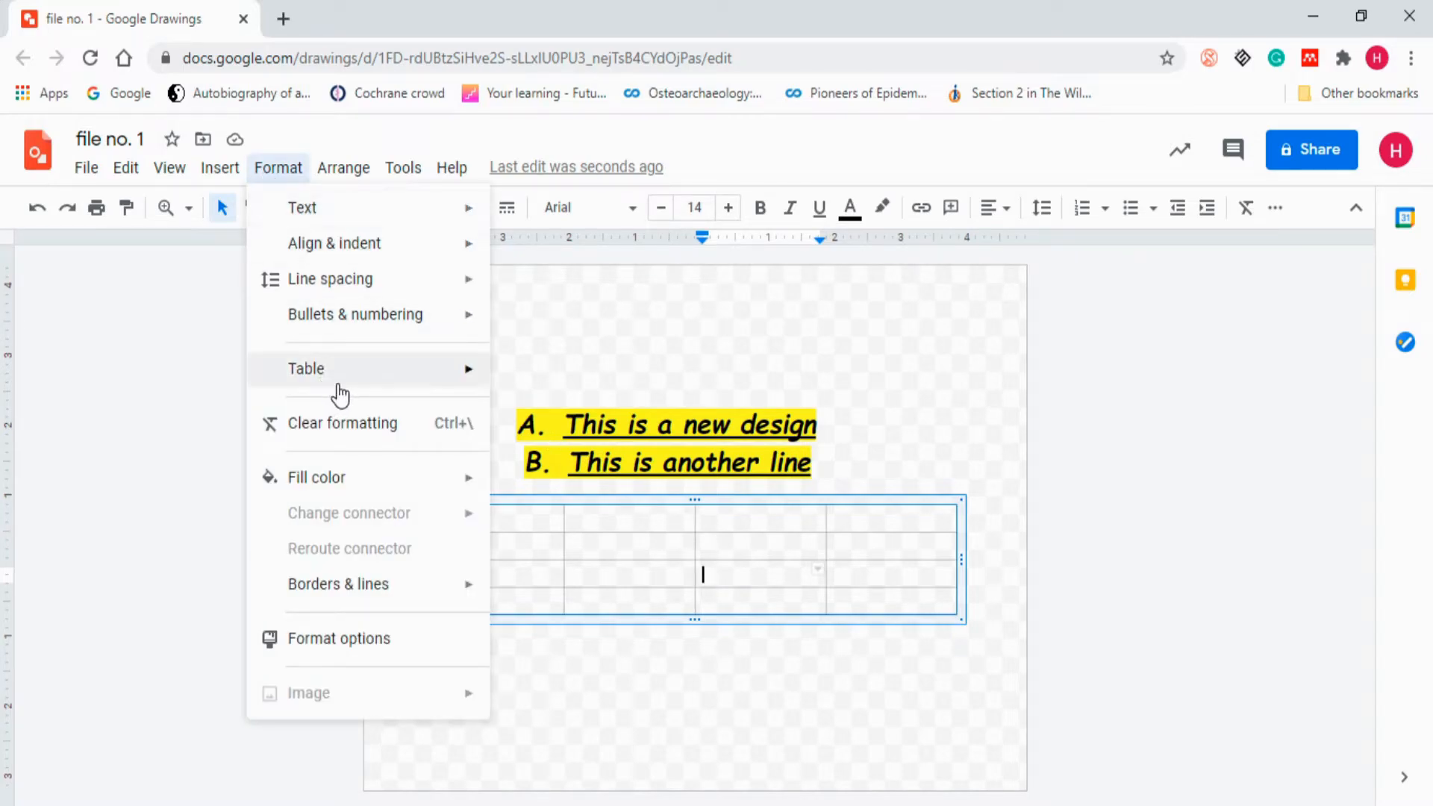
{"action": "mouse_move", "coordinate": [339, 388]}
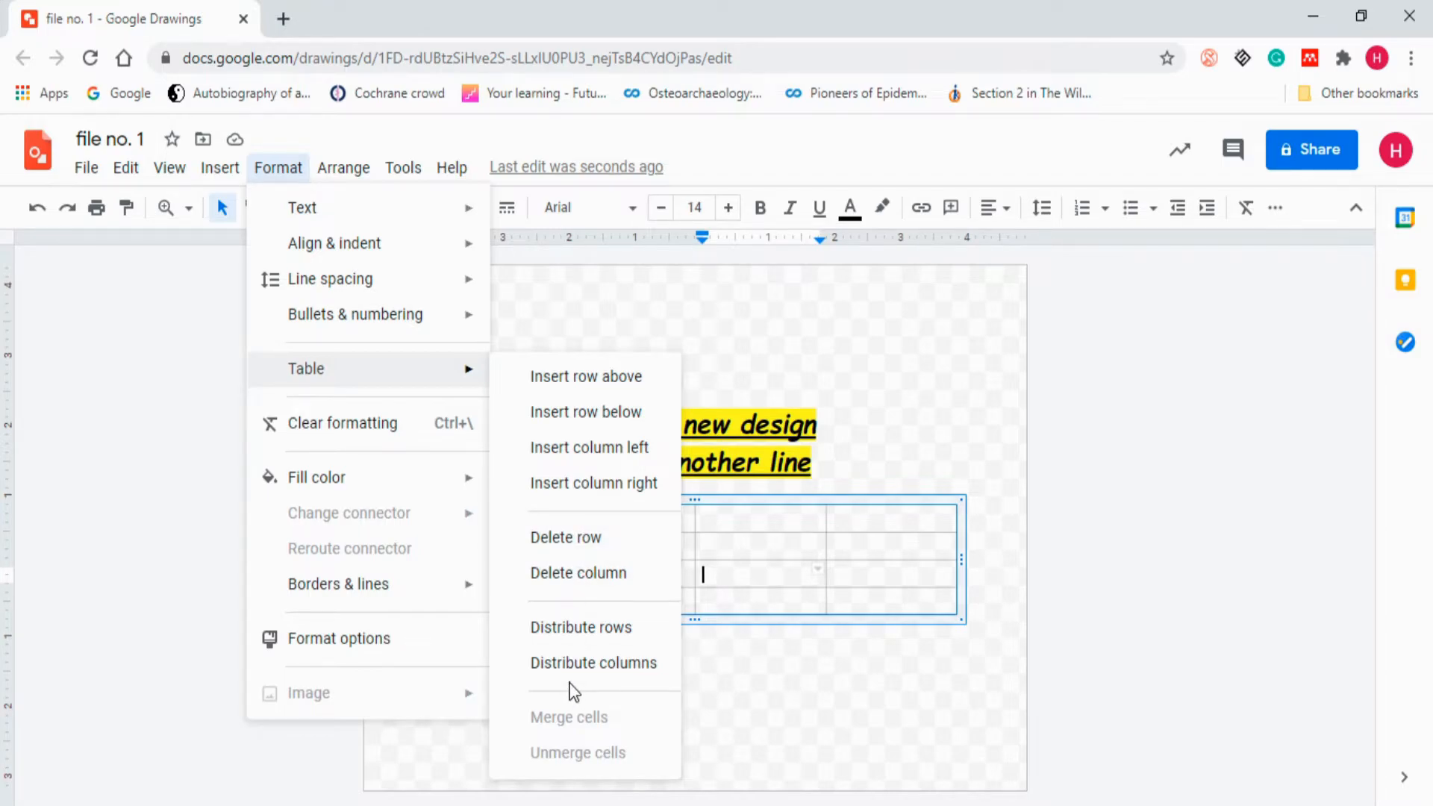
{"action": "left_click", "coordinate": [379, 447]}
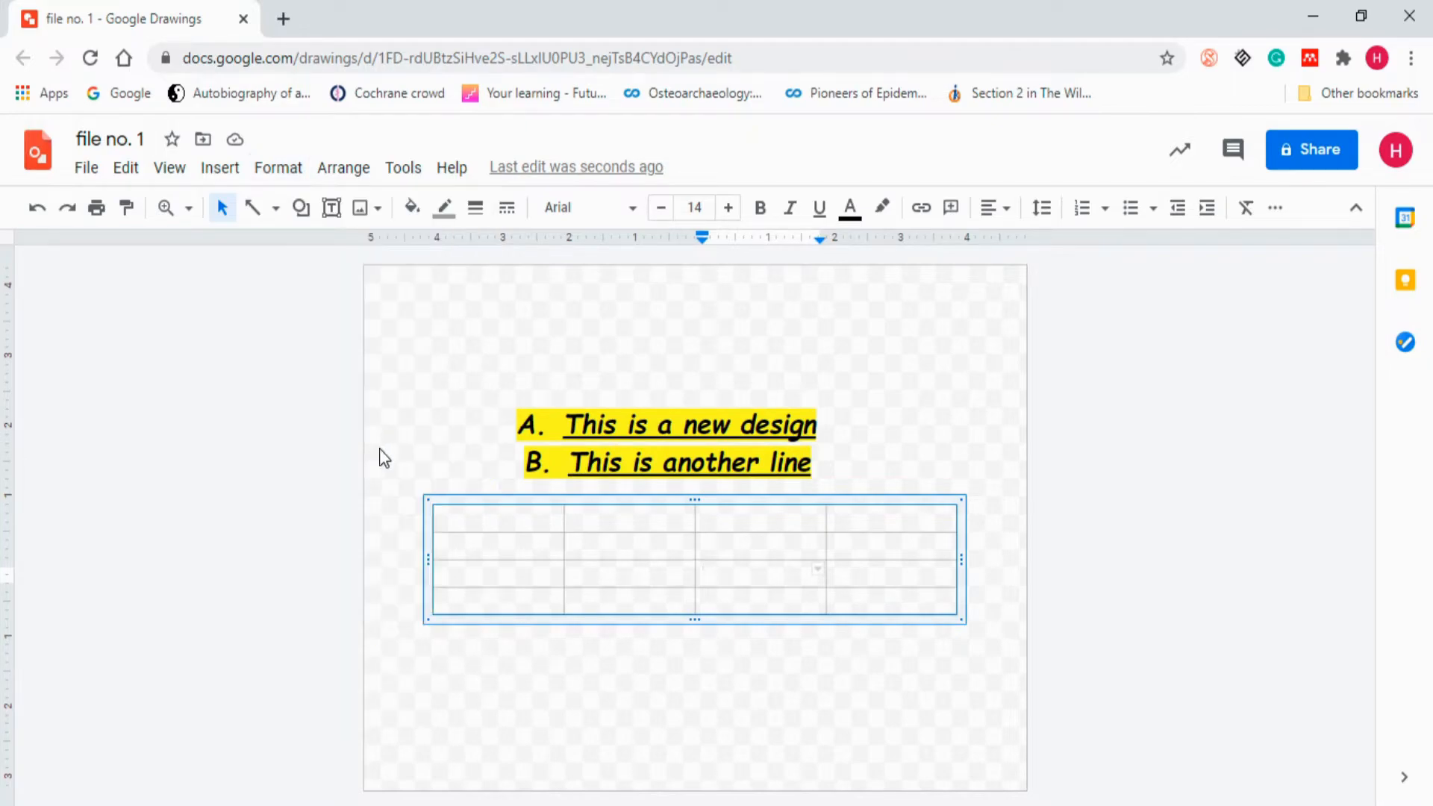
Clear all formatting from the two list lines and undo that change.
{"action": "left_click_drag", "start_coordinate": [550, 425], "coordinate": [820, 481]}
{"action": "left_click", "coordinate": [261, 172]}
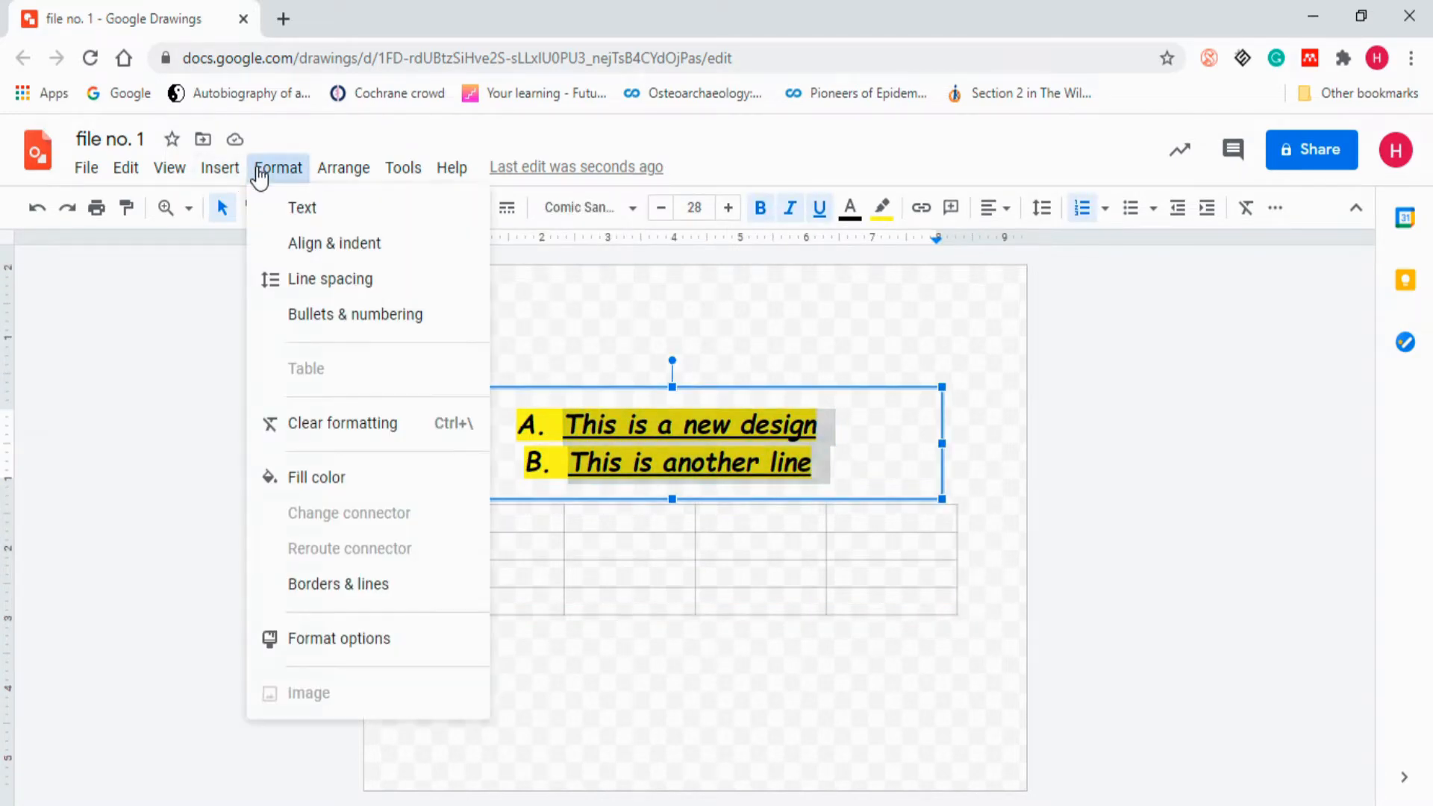
{"action": "left_click", "coordinate": [345, 429]}
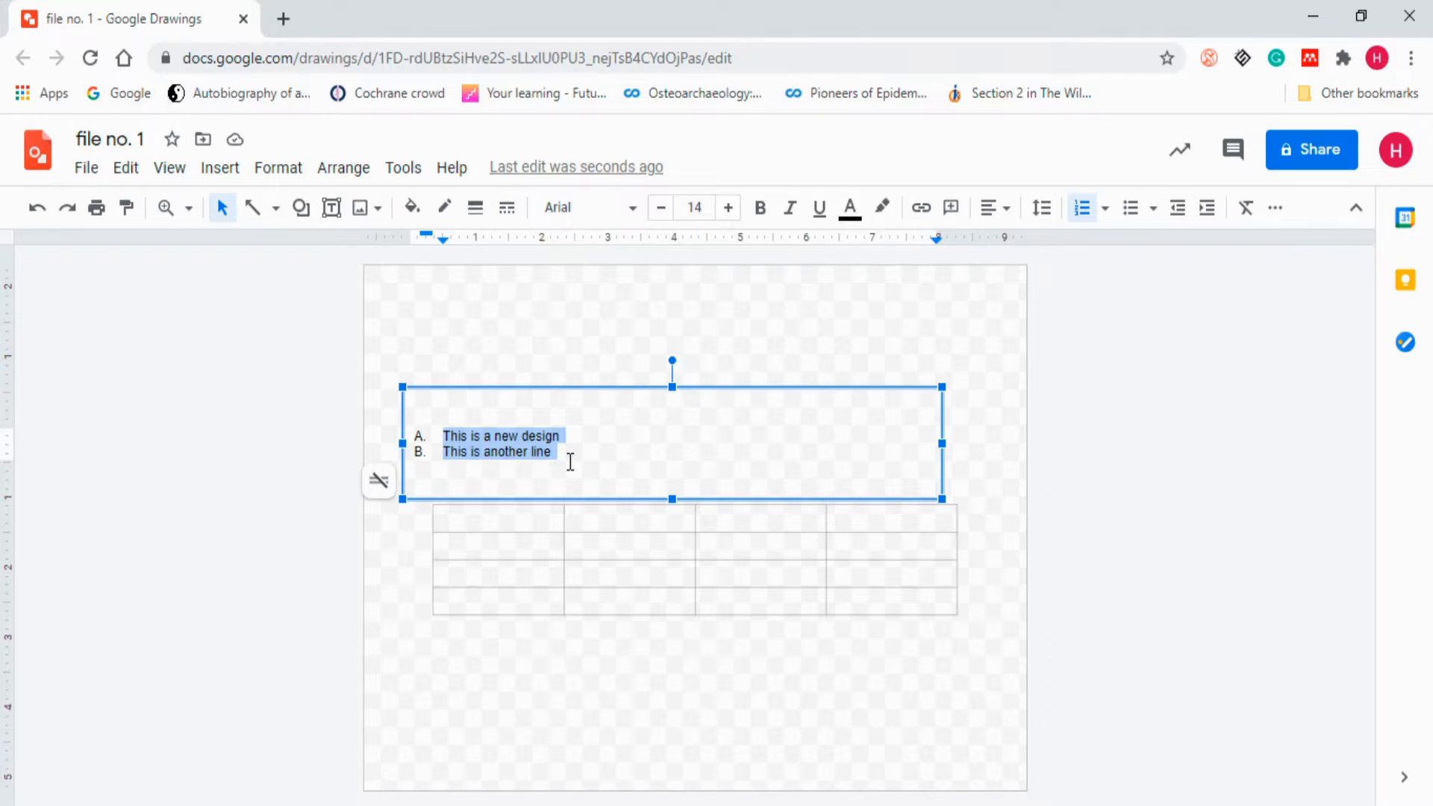
{"action": "key", "text": "ctrl+z"}
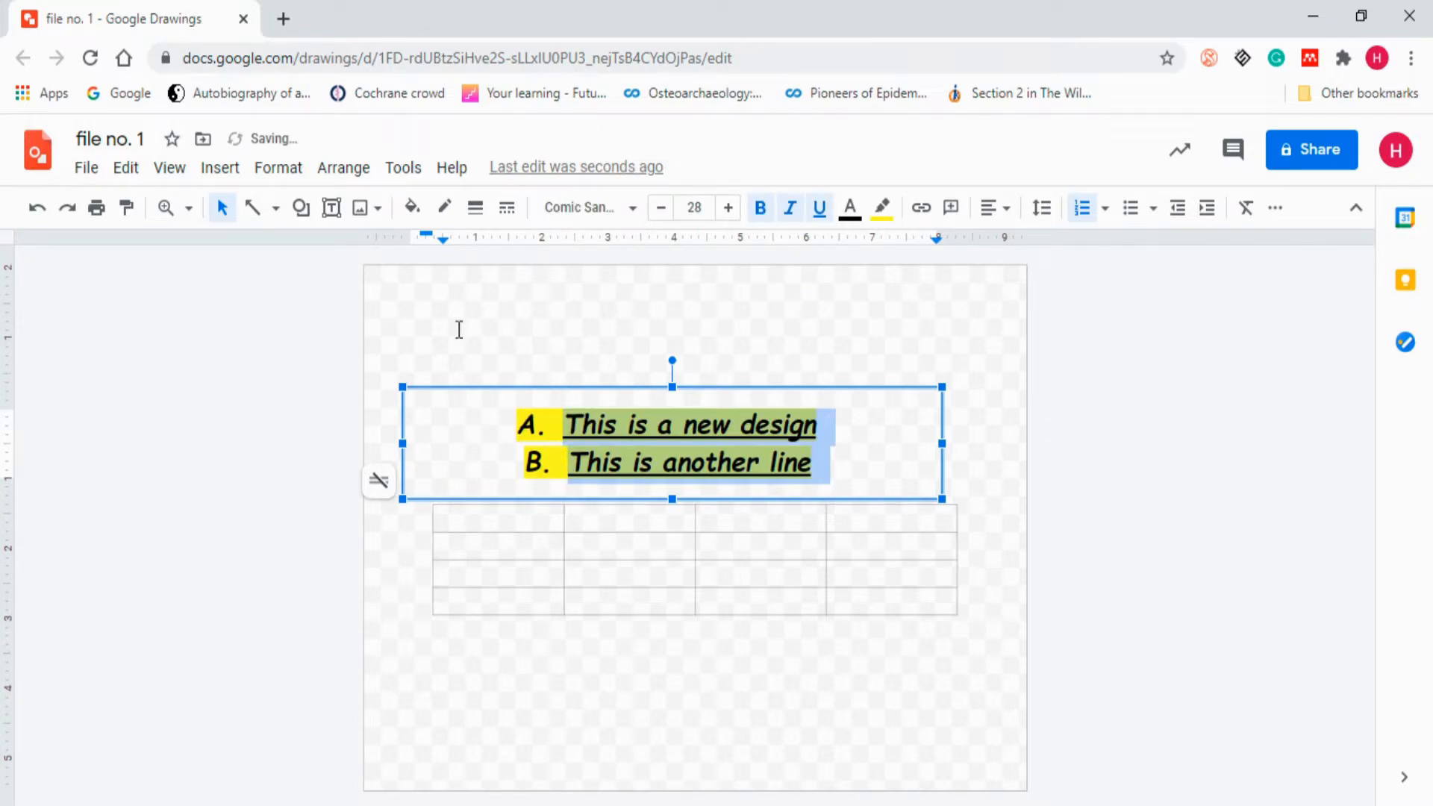
Fill the text box containing the two list lines with solid red and reselect the box.
{"action": "left_click", "coordinate": [278, 170]}
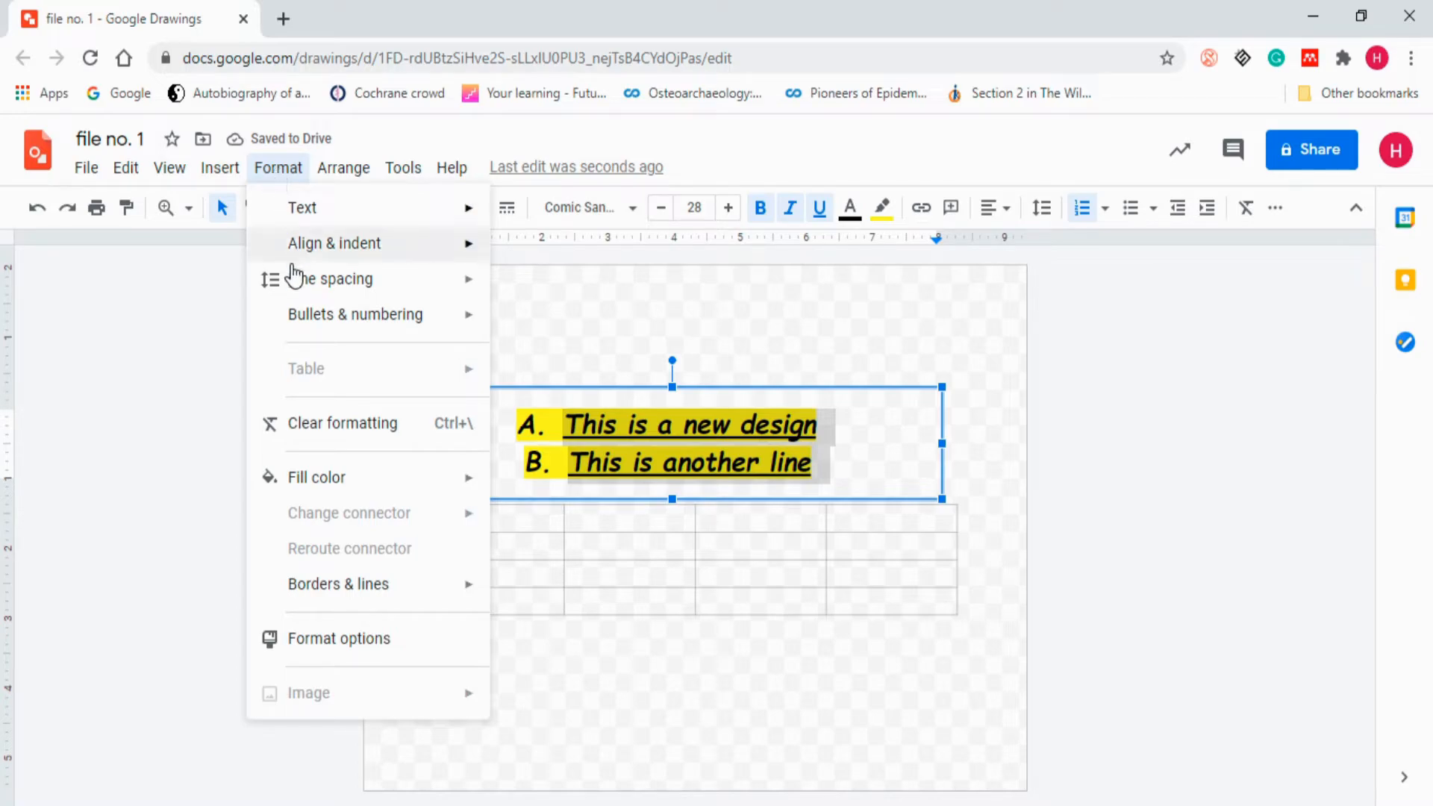
{"action": "mouse_move", "coordinate": [370, 495]}
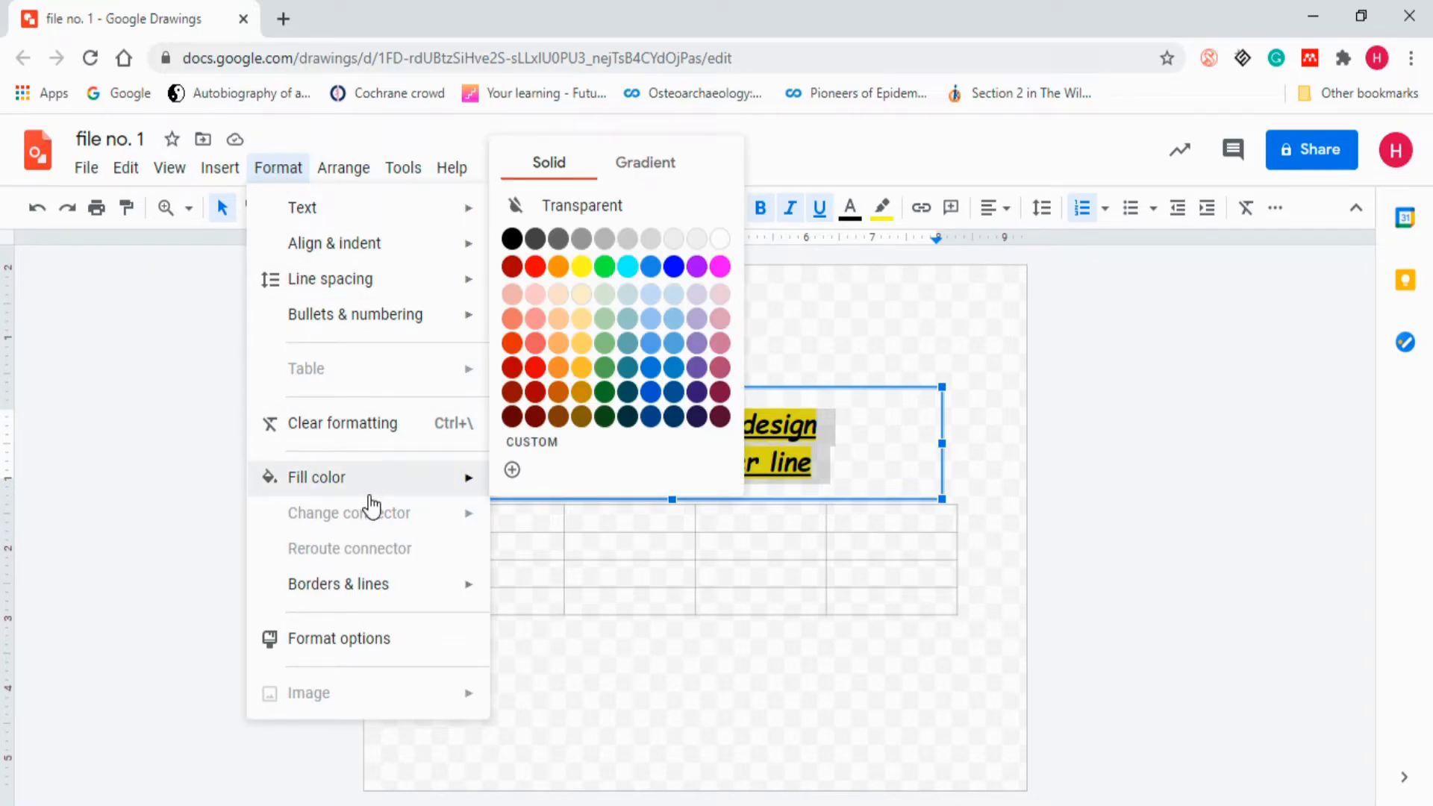
{"action": "left_click", "coordinate": [534, 267]}
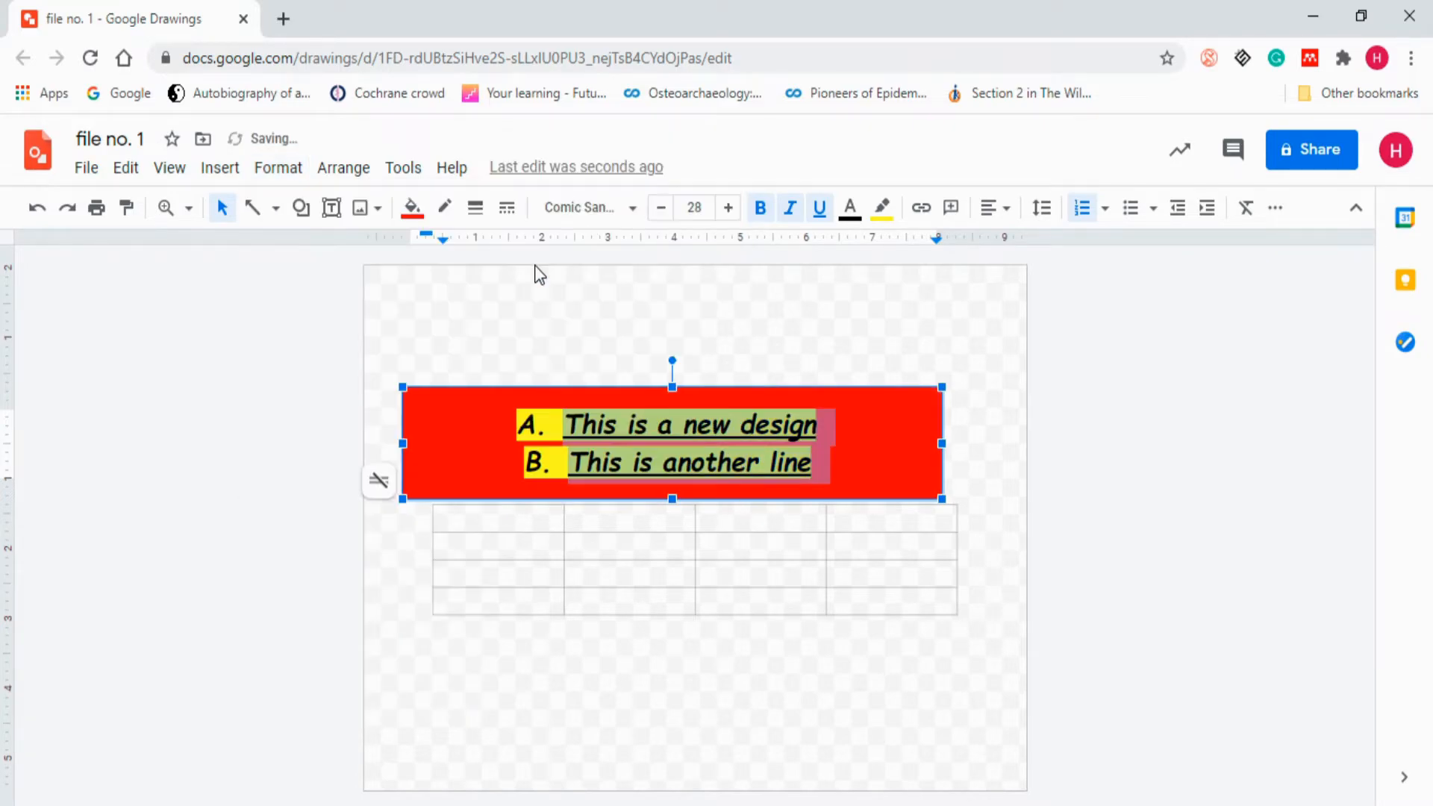
{"action": "left_click", "coordinate": [324, 543]}
{"action": "left_click", "coordinate": [456, 456]}
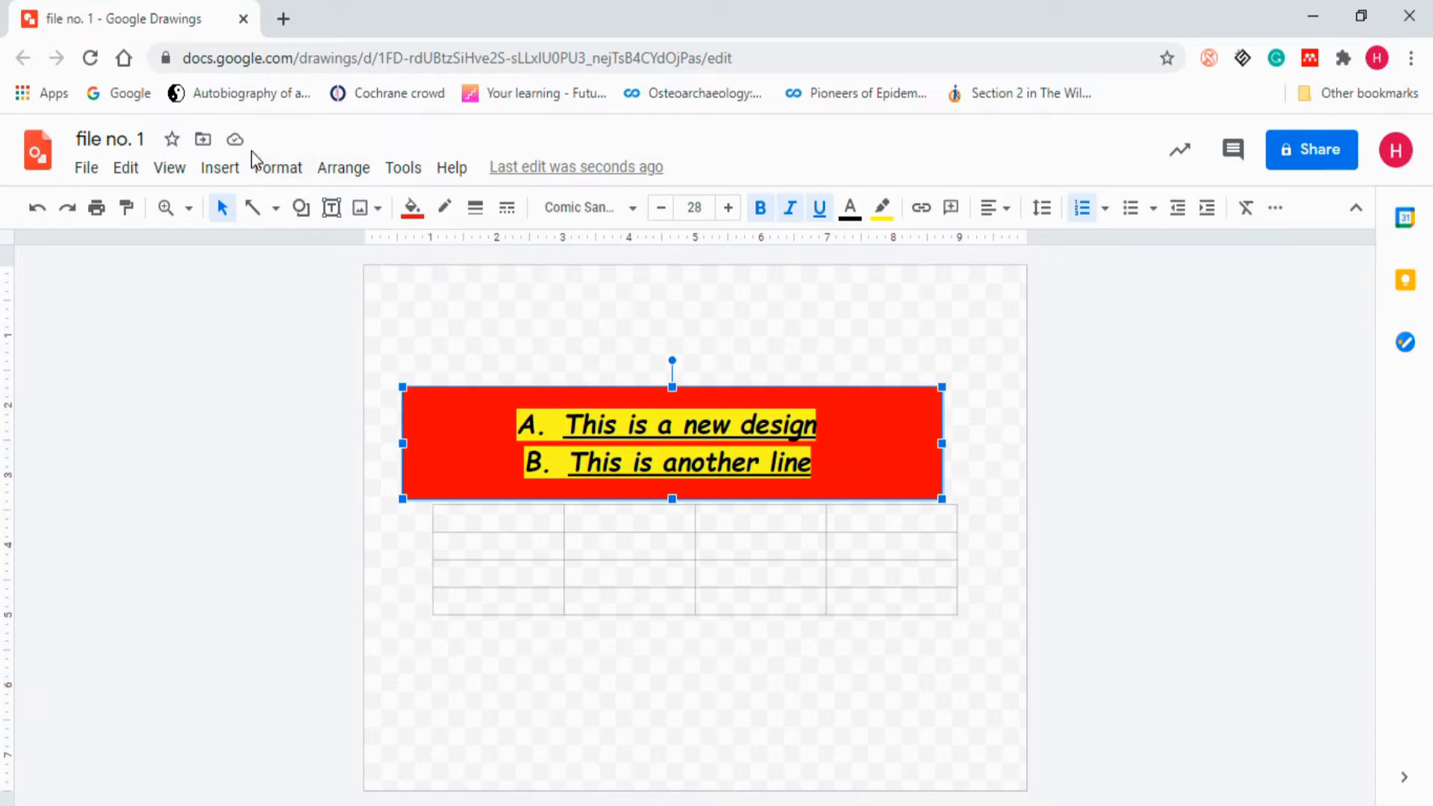
Draw a slightly rising arrow in the empty area below the table, from under its first column to under its third column.
{"action": "left_click", "coordinate": [278, 169]}
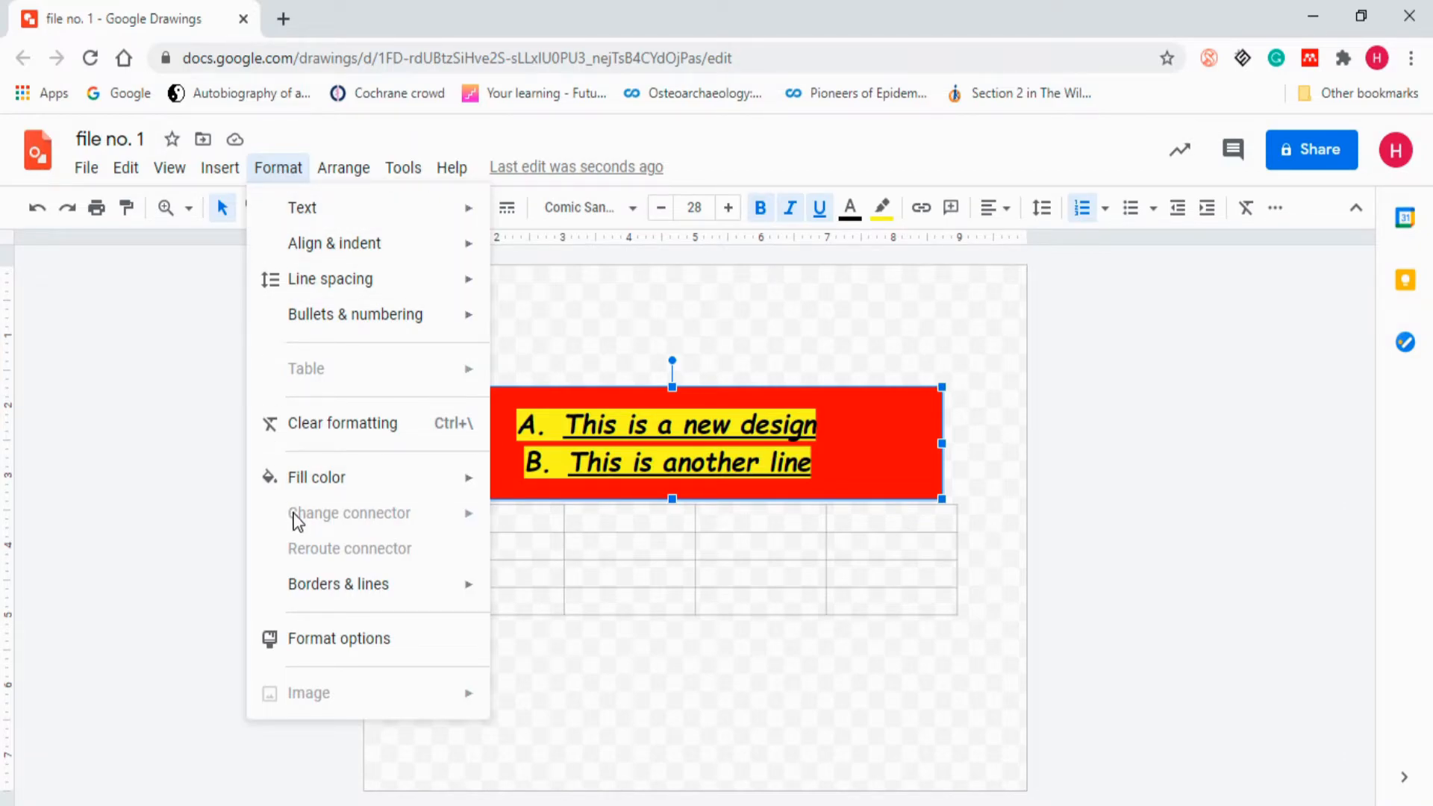
{"action": "left_click", "coordinate": [633, 669]}
{"action": "left_click", "coordinate": [252, 207]}
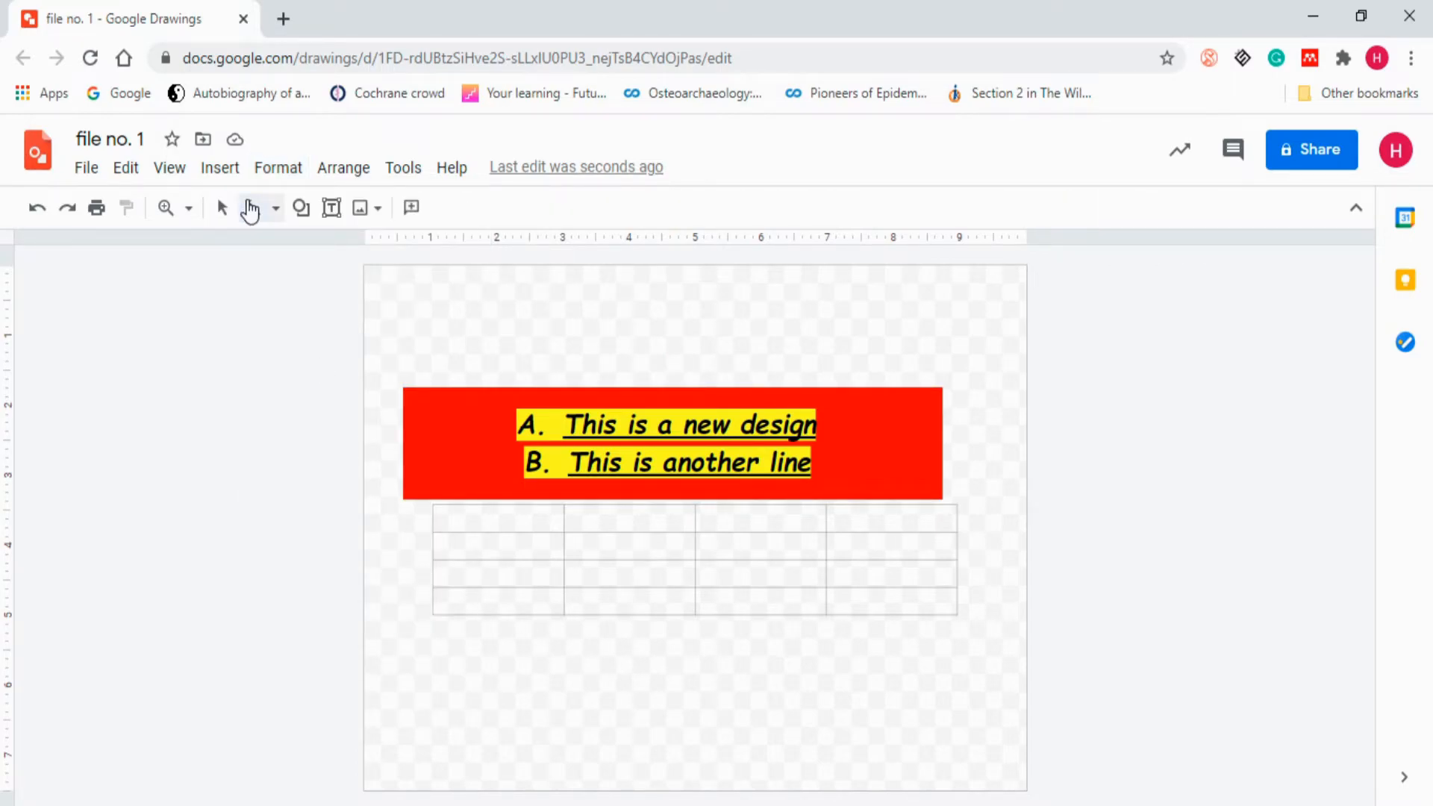
{"action": "mouse_move", "coordinate": [451, 703]}
{"action": "left_mouse_down"}
{"action": "mouse_move", "coordinate": [608, 669]}
{"action": "mouse_move", "coordinate": [762, 671]}
{"action": "left_mouse_up"}
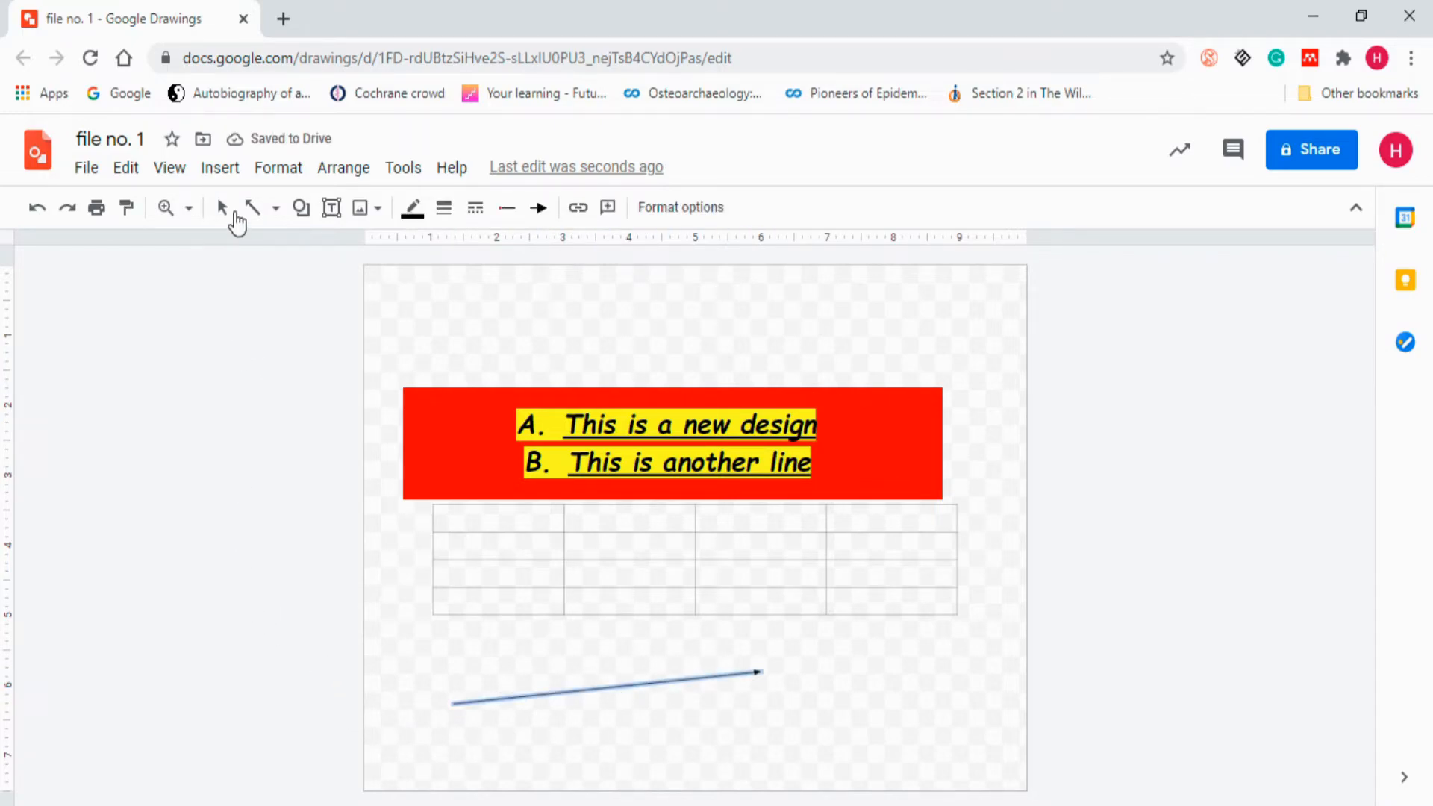
Delete the stray arrow beside the page and the slightly rising arrow below the table.
{"action": "left_click", "coordinate": [278, 168]}
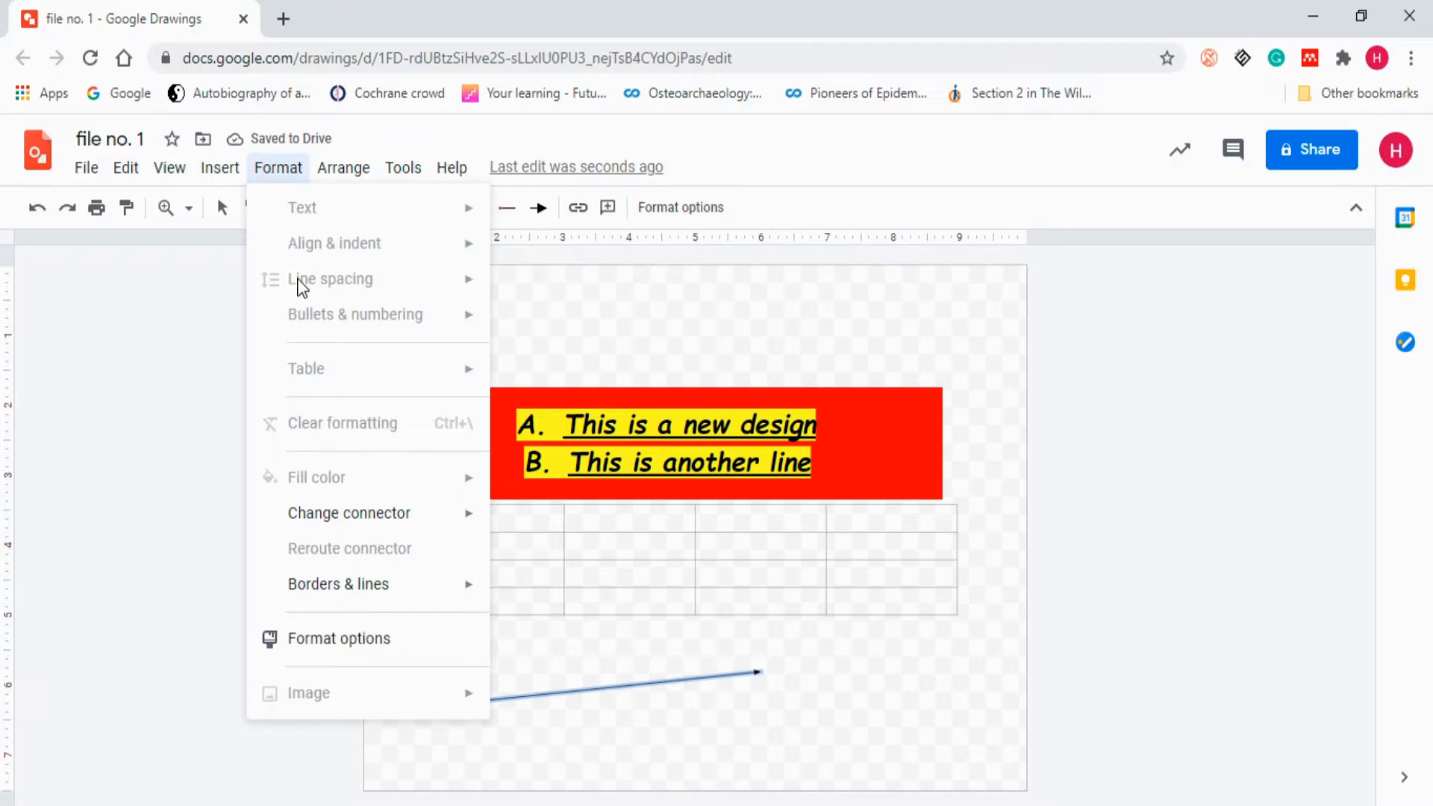
{"action": "mouse_move", "coordinate": [359, 519]}
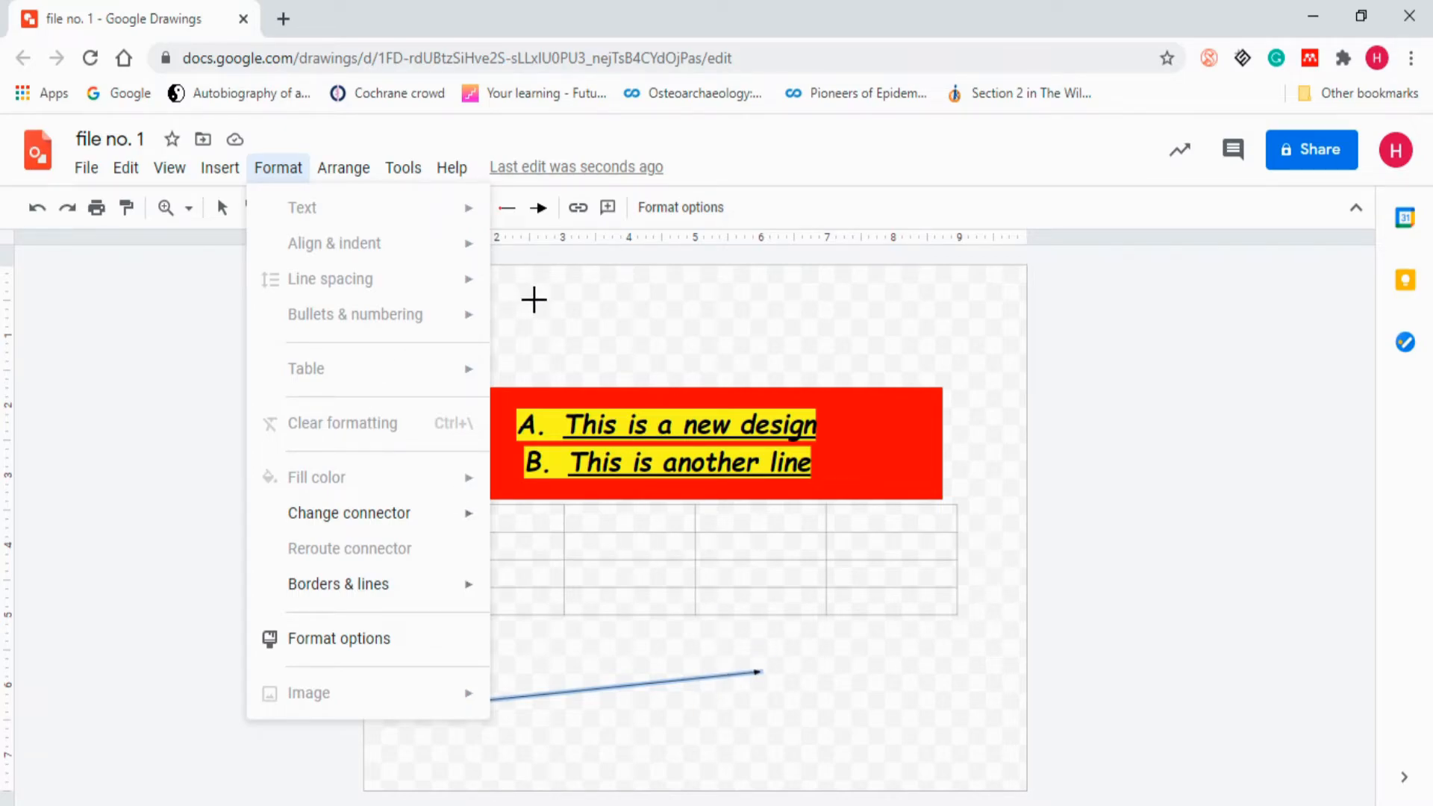
{"action": "left_click", "coordinate": [235, 330]}
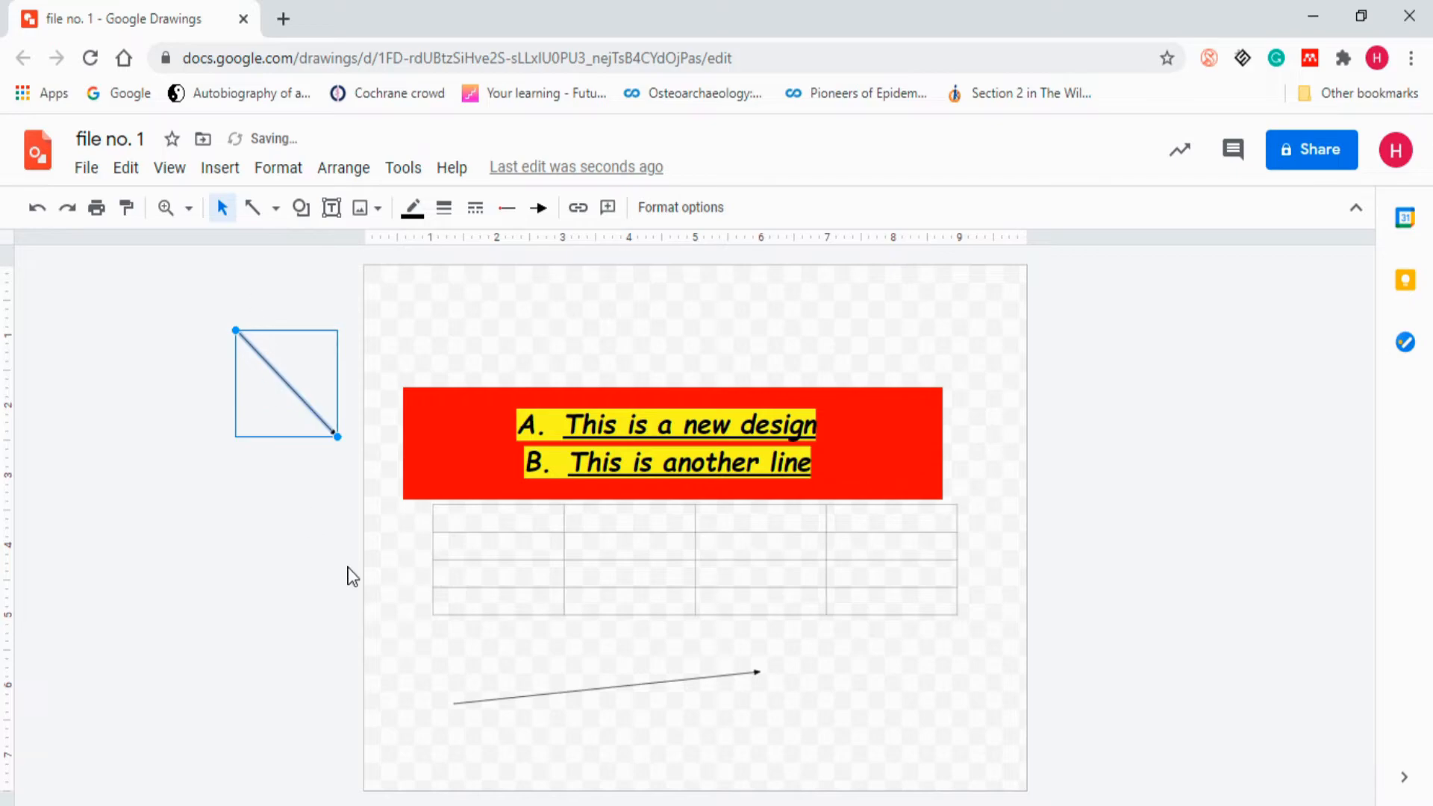
{"action": "key", "text": "Delete"}
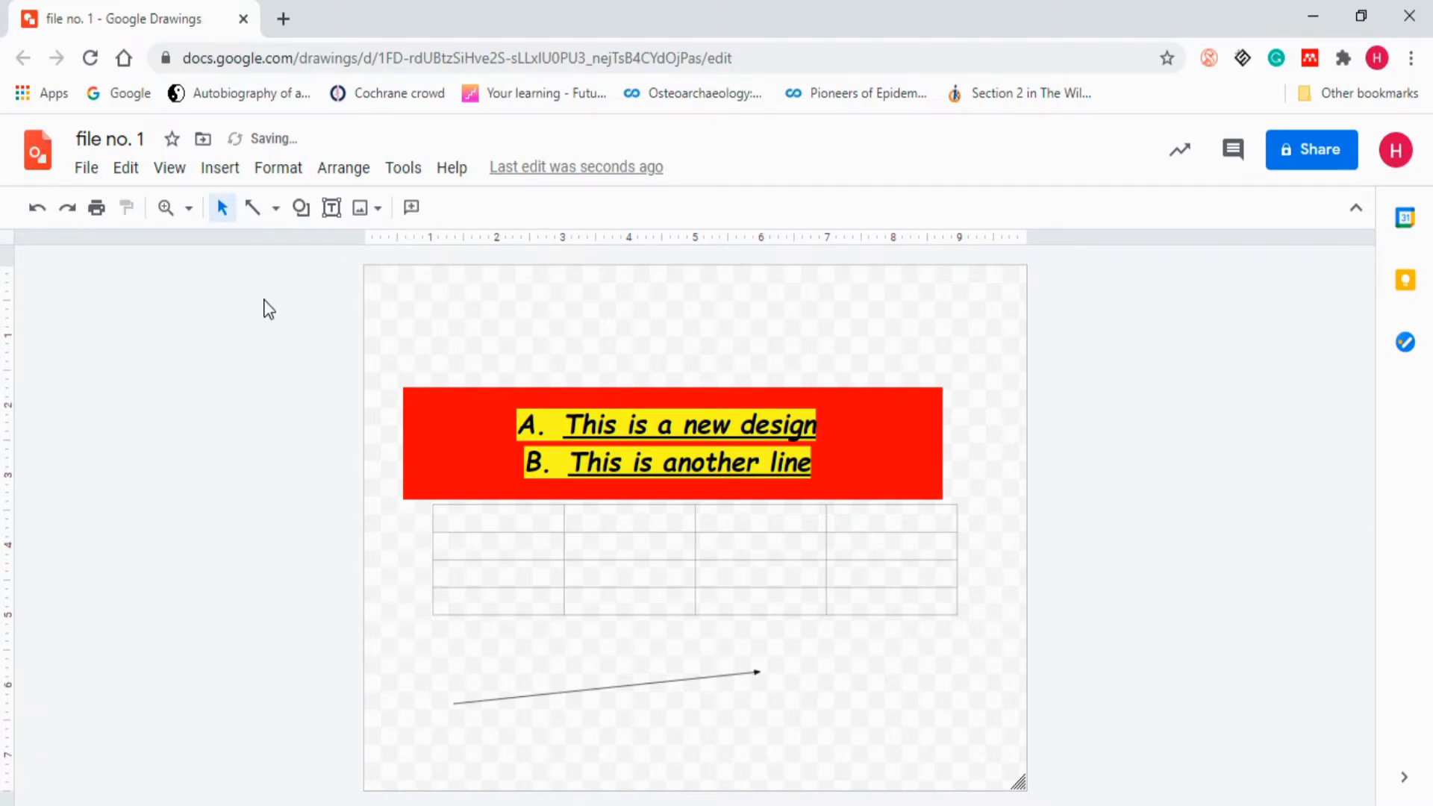
{"action": "left_click", "coordinate": [542, 694]}
{"action": "key", "text": "Delete"}
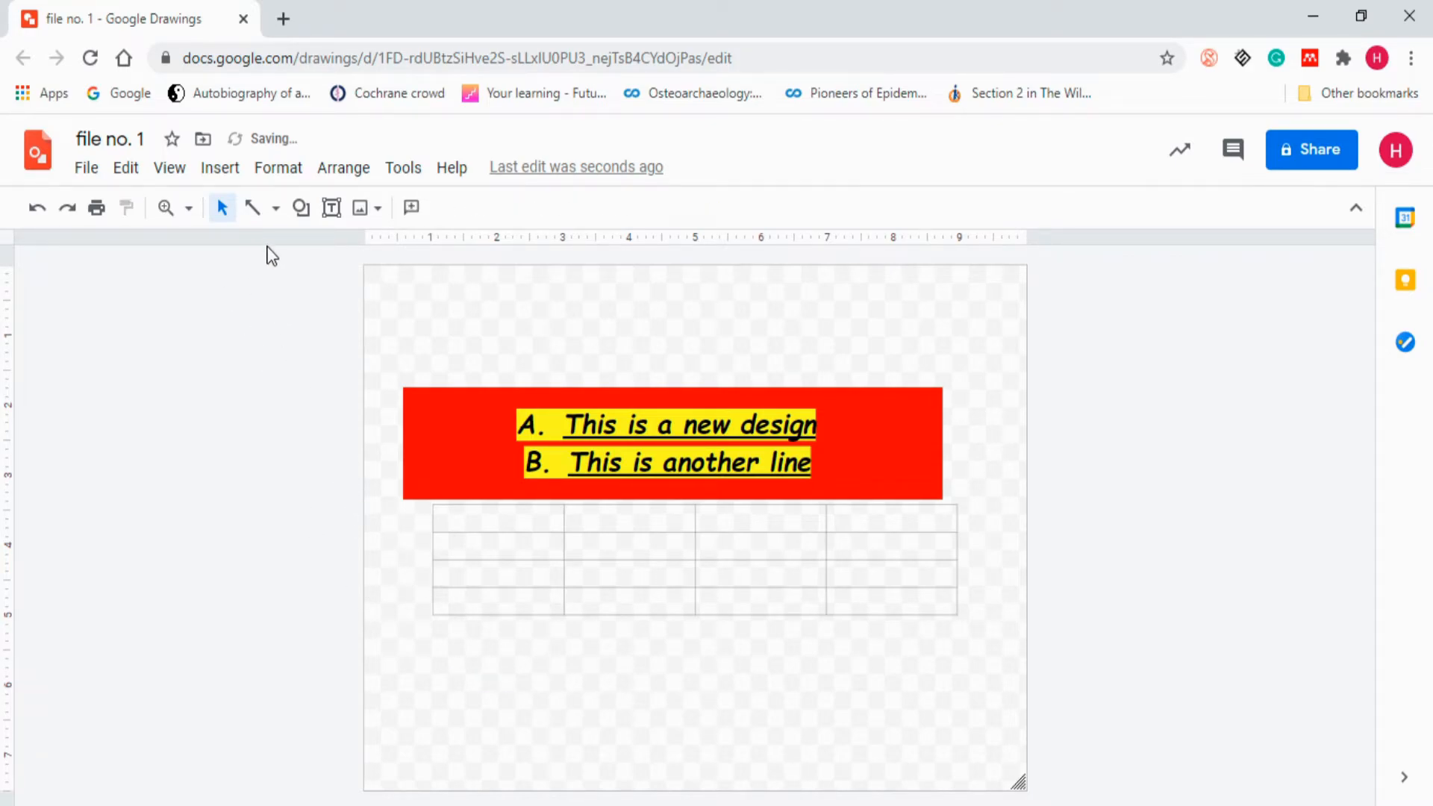
Move the table down about 1.5 inches and draw a straight arrow from the red box's lower edge to the table's upper edge.
{"action": "left_click", "coordinate": [638, 515]}
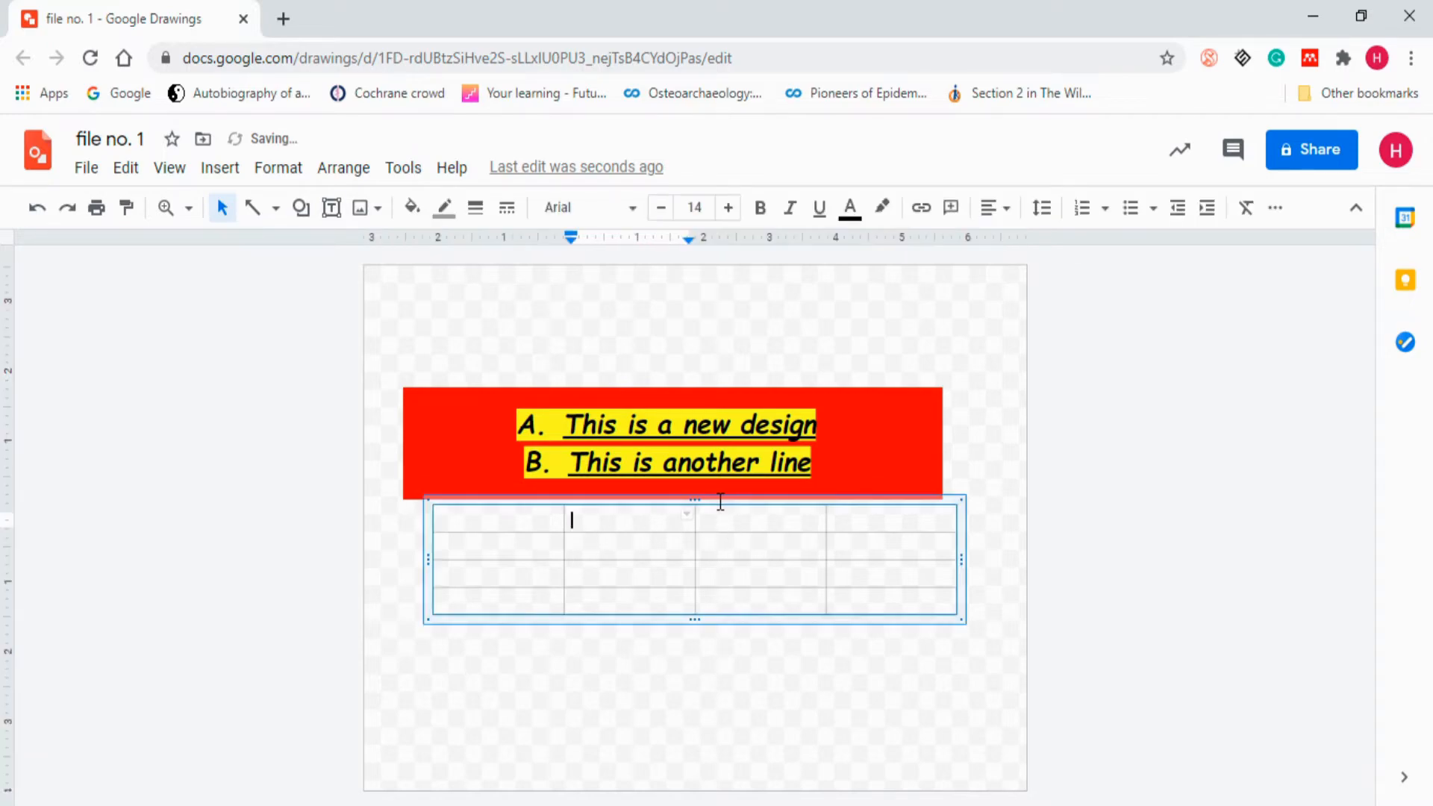
{"action": "left_click_drag", "start_coordinate": [694, 538], "coordinate": [694, 639]}
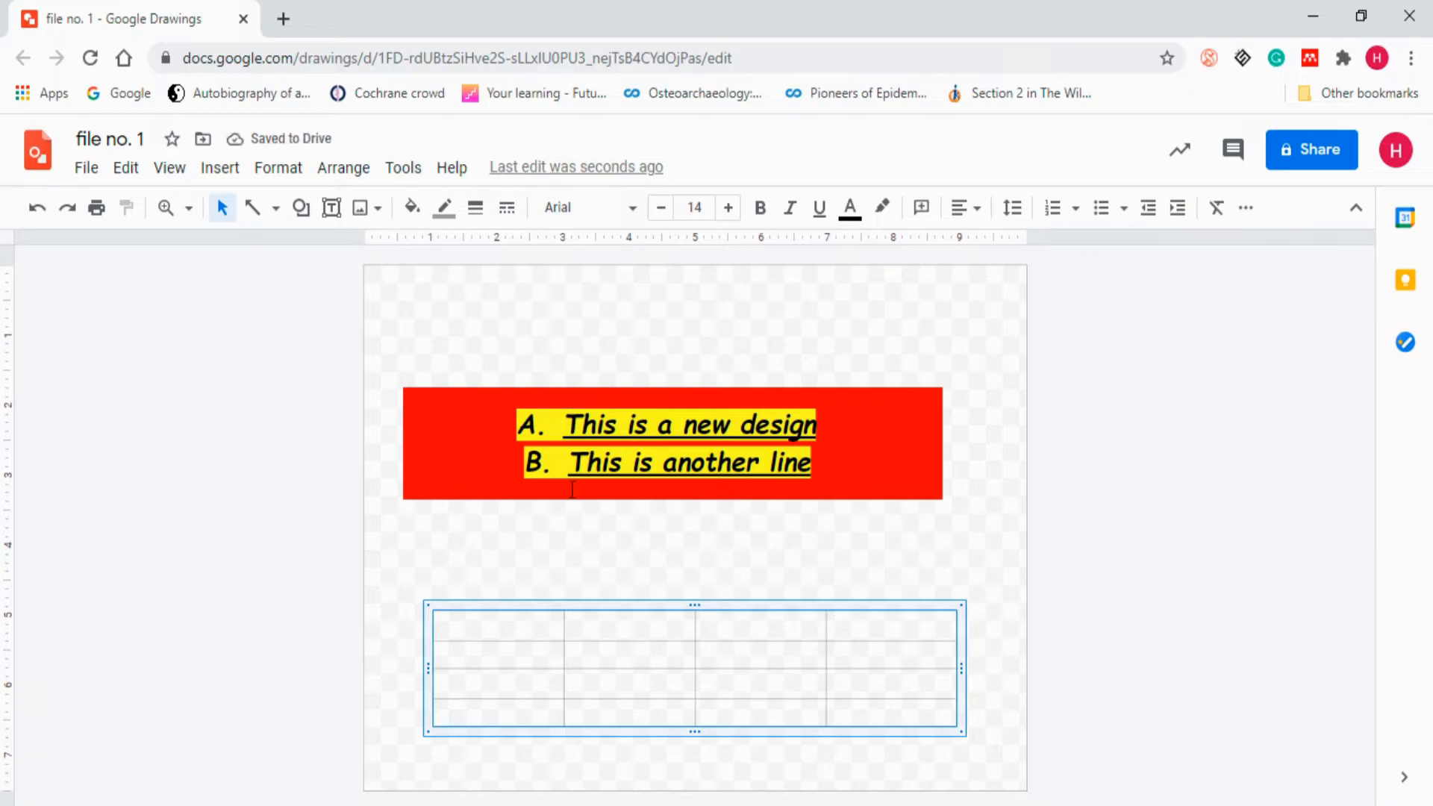
{"action": "left_click", "coordinate": [252, 207]}
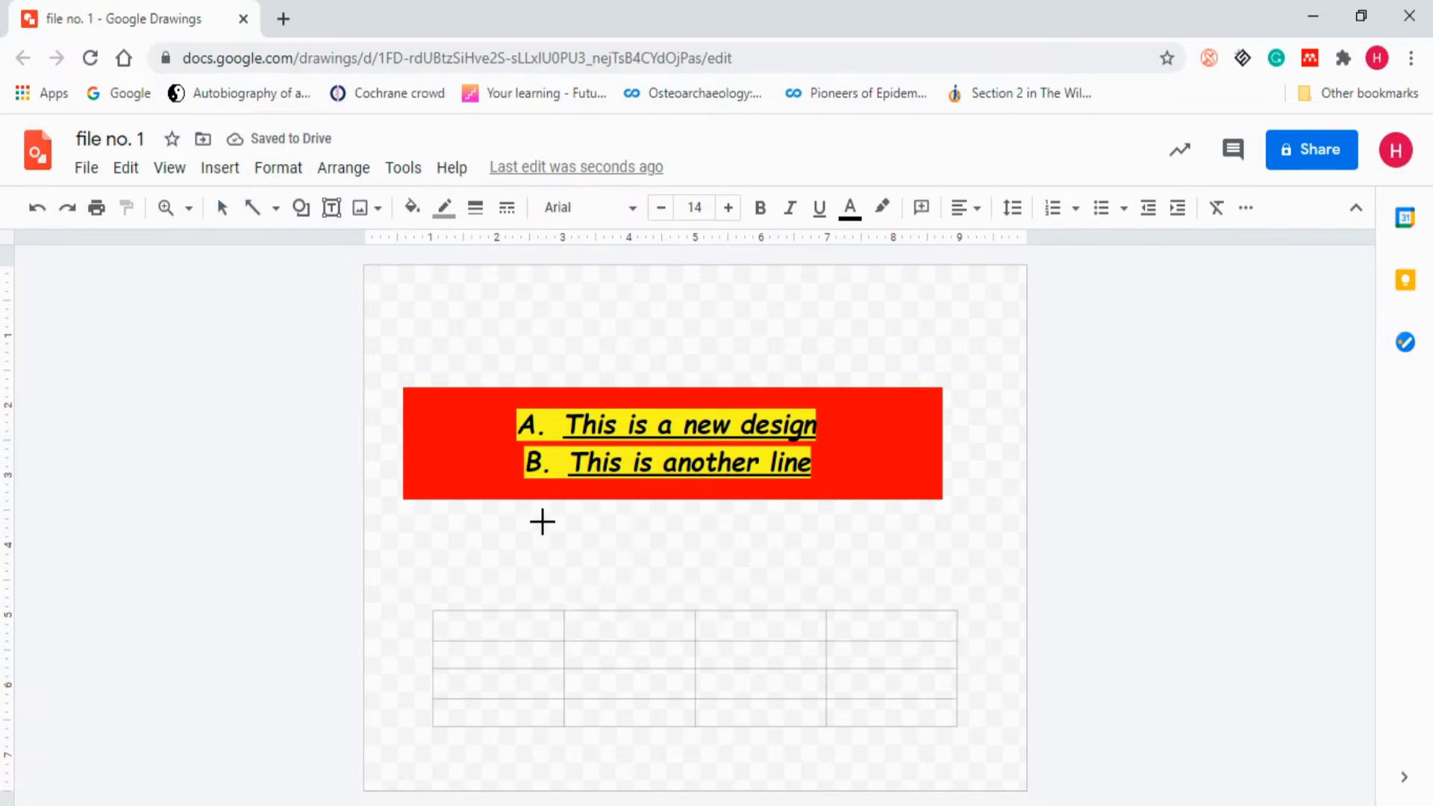
{"action": "left_click_drag", "start_coordinate": [673, 508], "coordinate": [675, 608]}
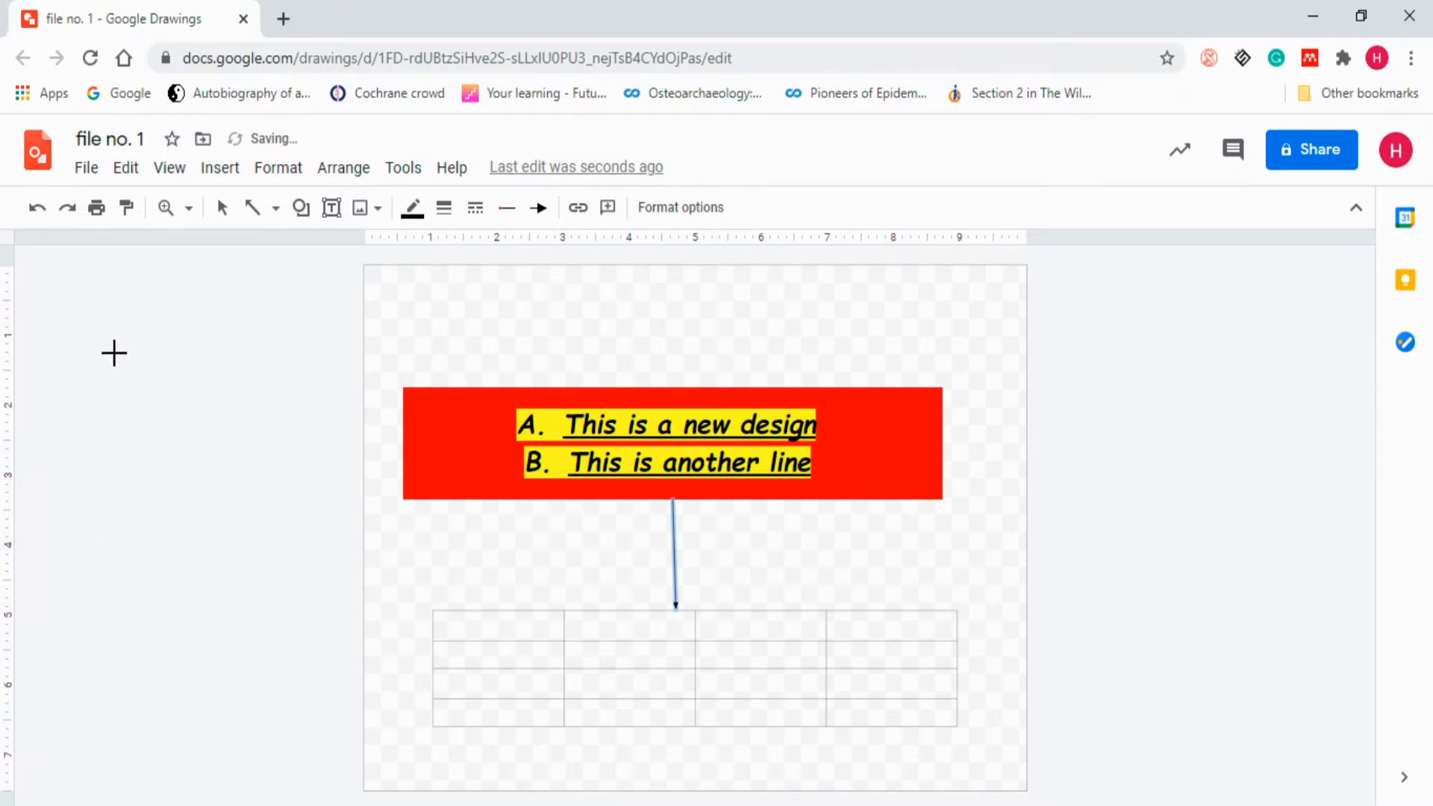
Change the arrow to an elbow connector and reshape it to run from the red box's lower-edge midpoint into the table's third column.
{"action": "left_click", "coordinate": [257, 165]}
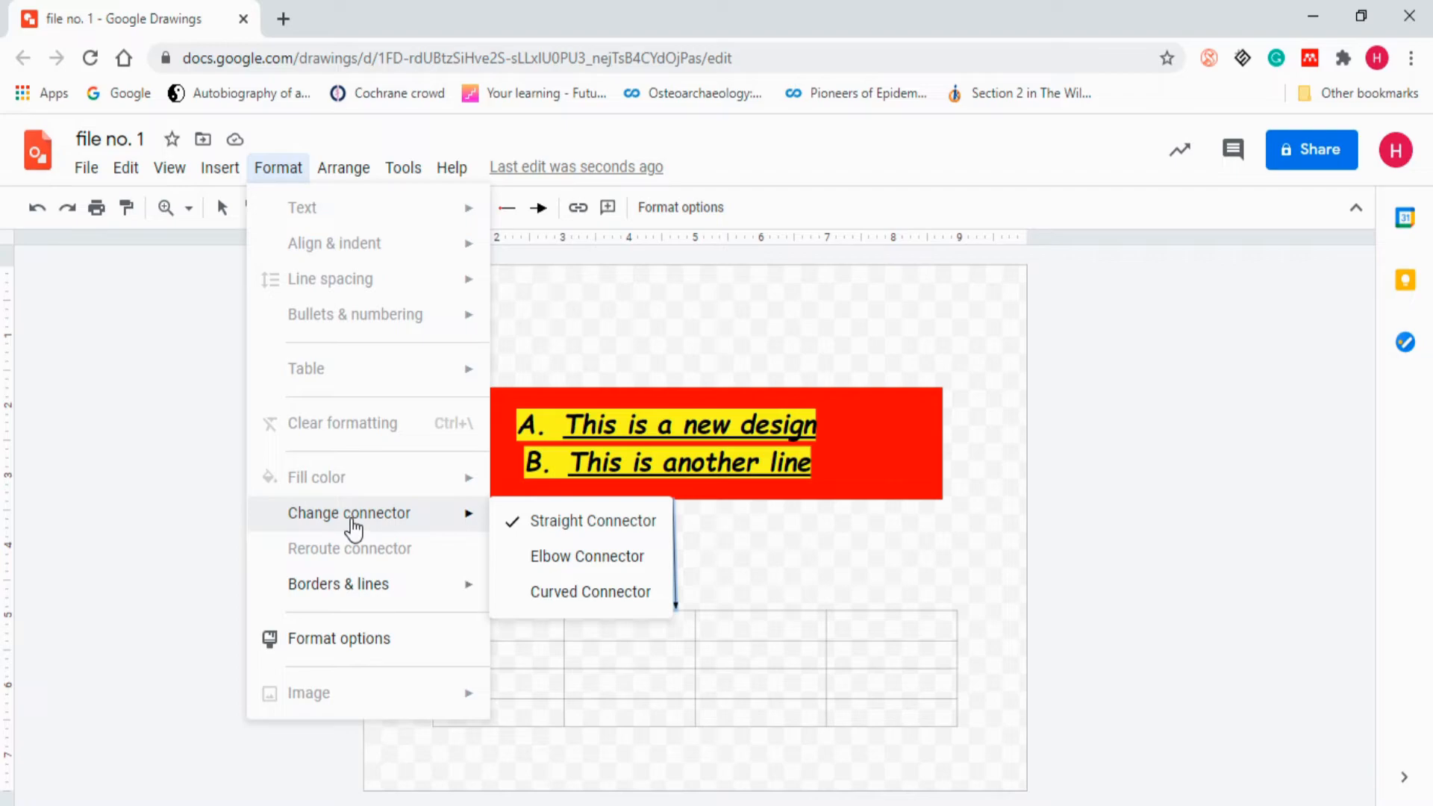
{"action": "left_click", "coordinate": [566, 556]}
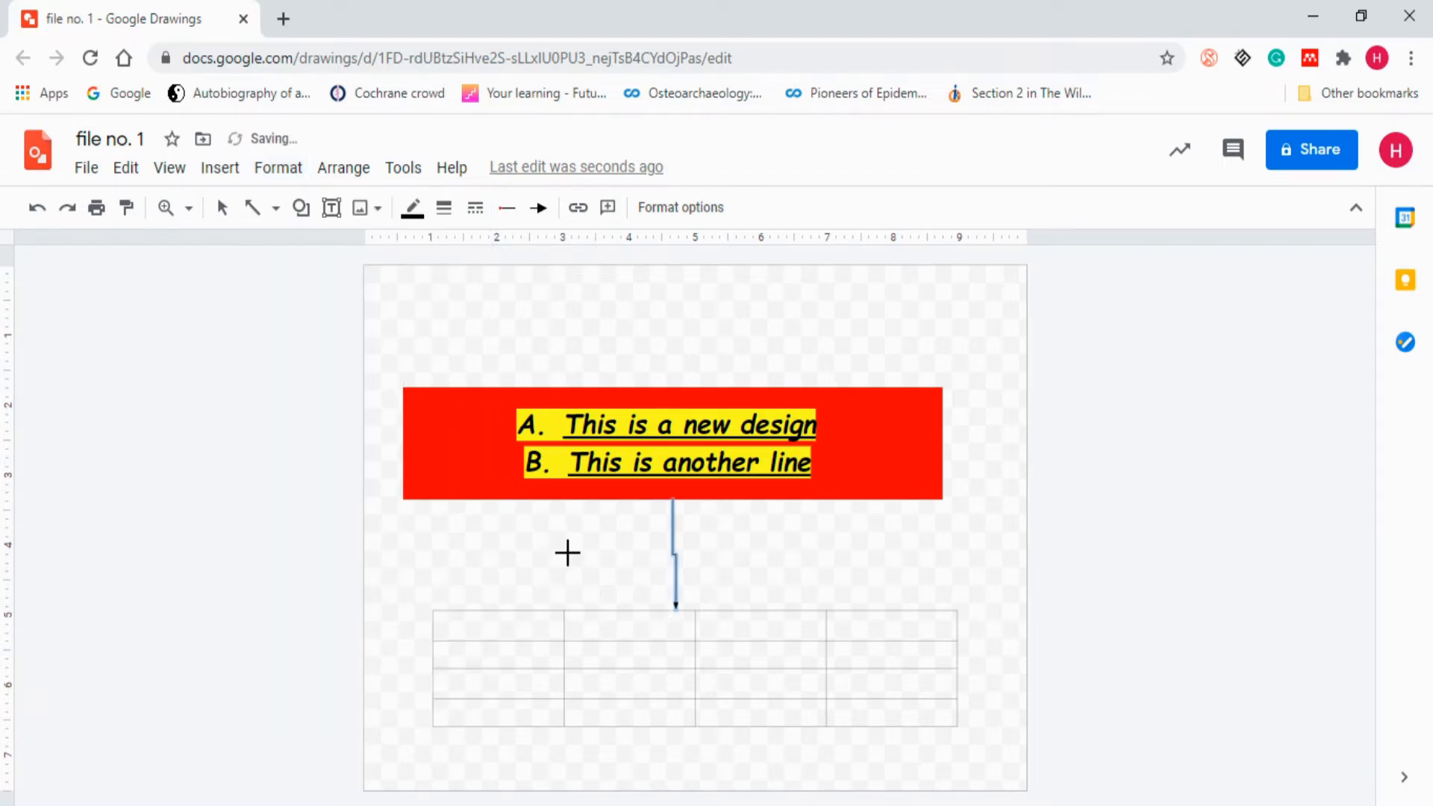
{"action": "left_click", "coordinate": [225, 209]}
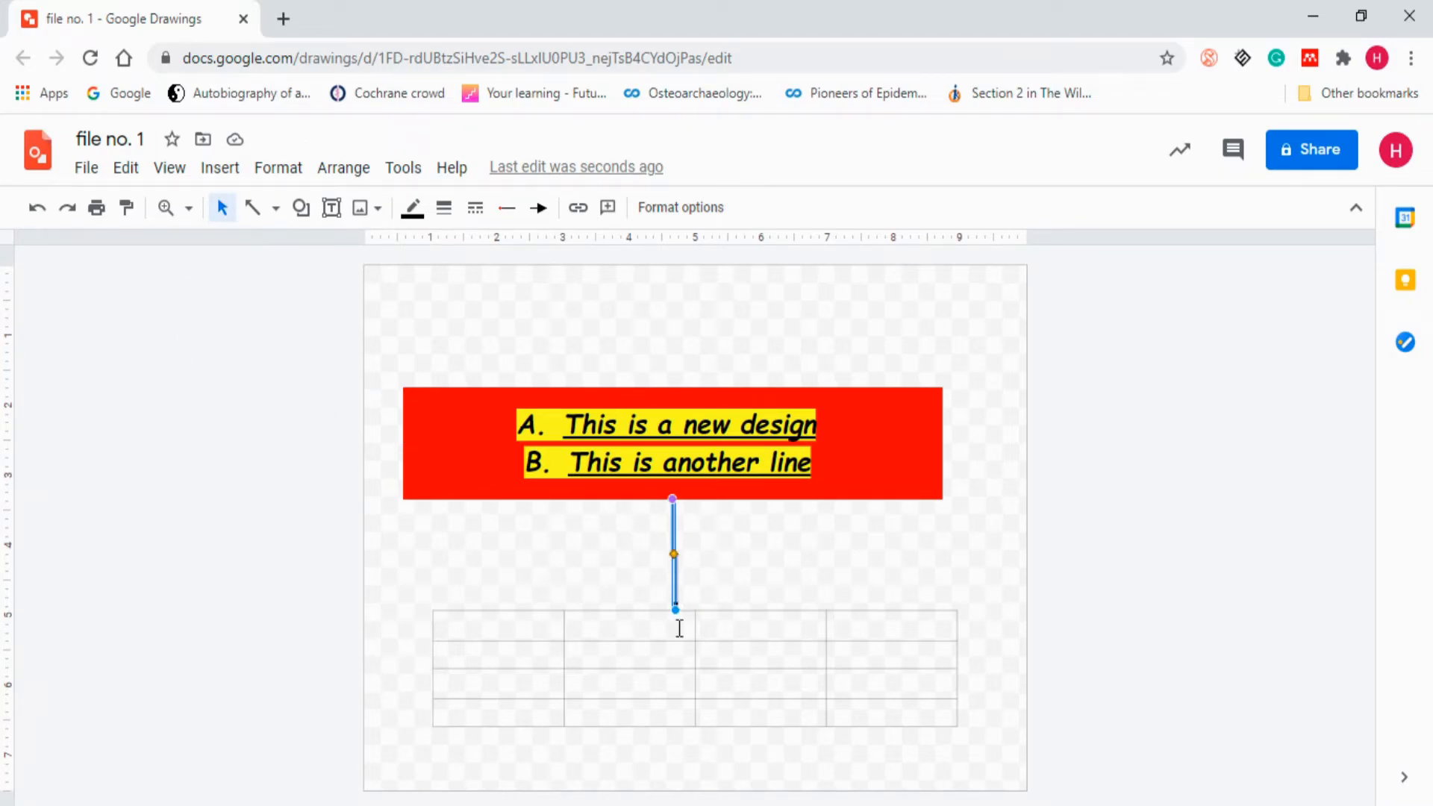
{"action": "left_click_drag", "start_coordinate": [672, 595], "coordinate": [764, 597]}
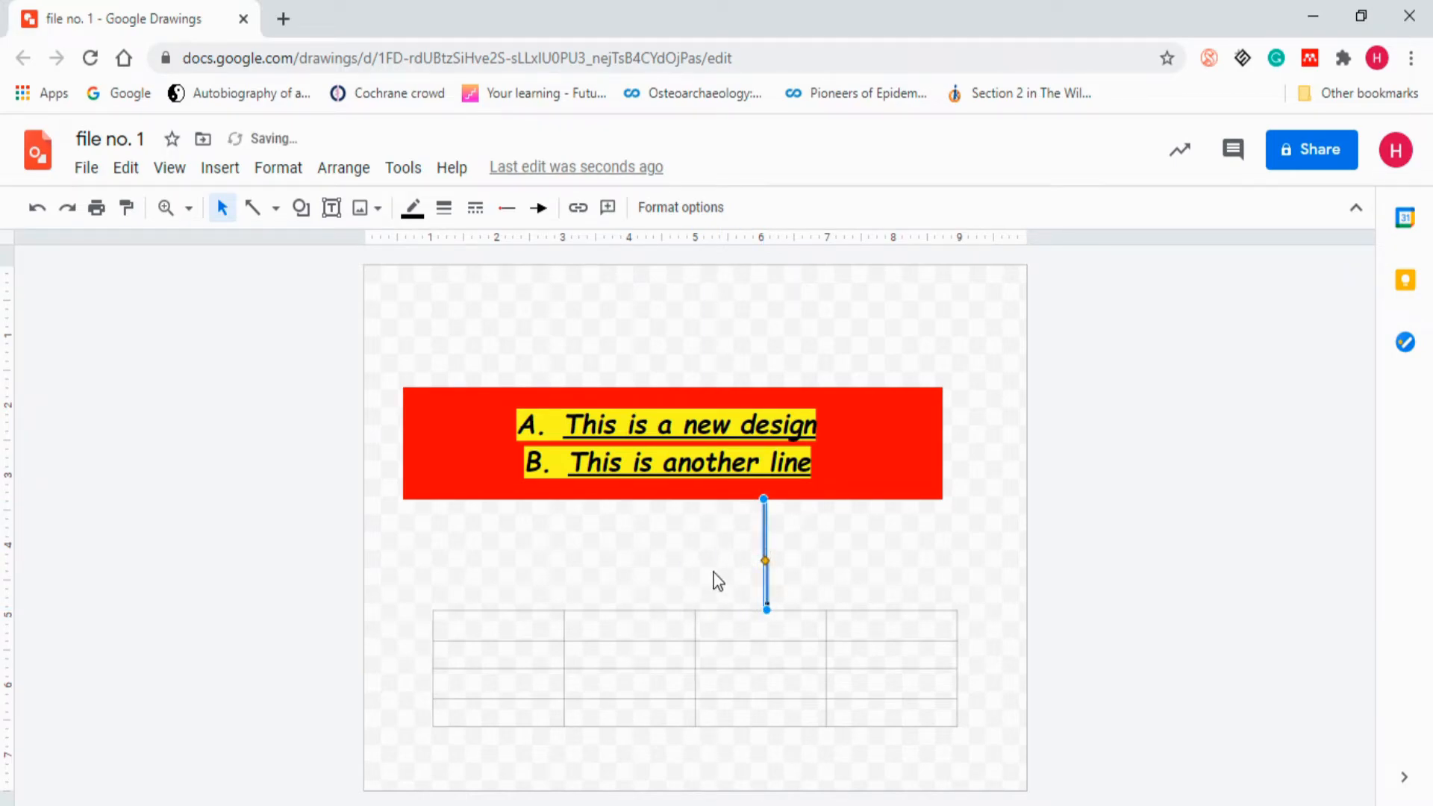
{"action": "left_click_drag", "start_coordinate": [763, 505], "coordinate": [672, 502]}
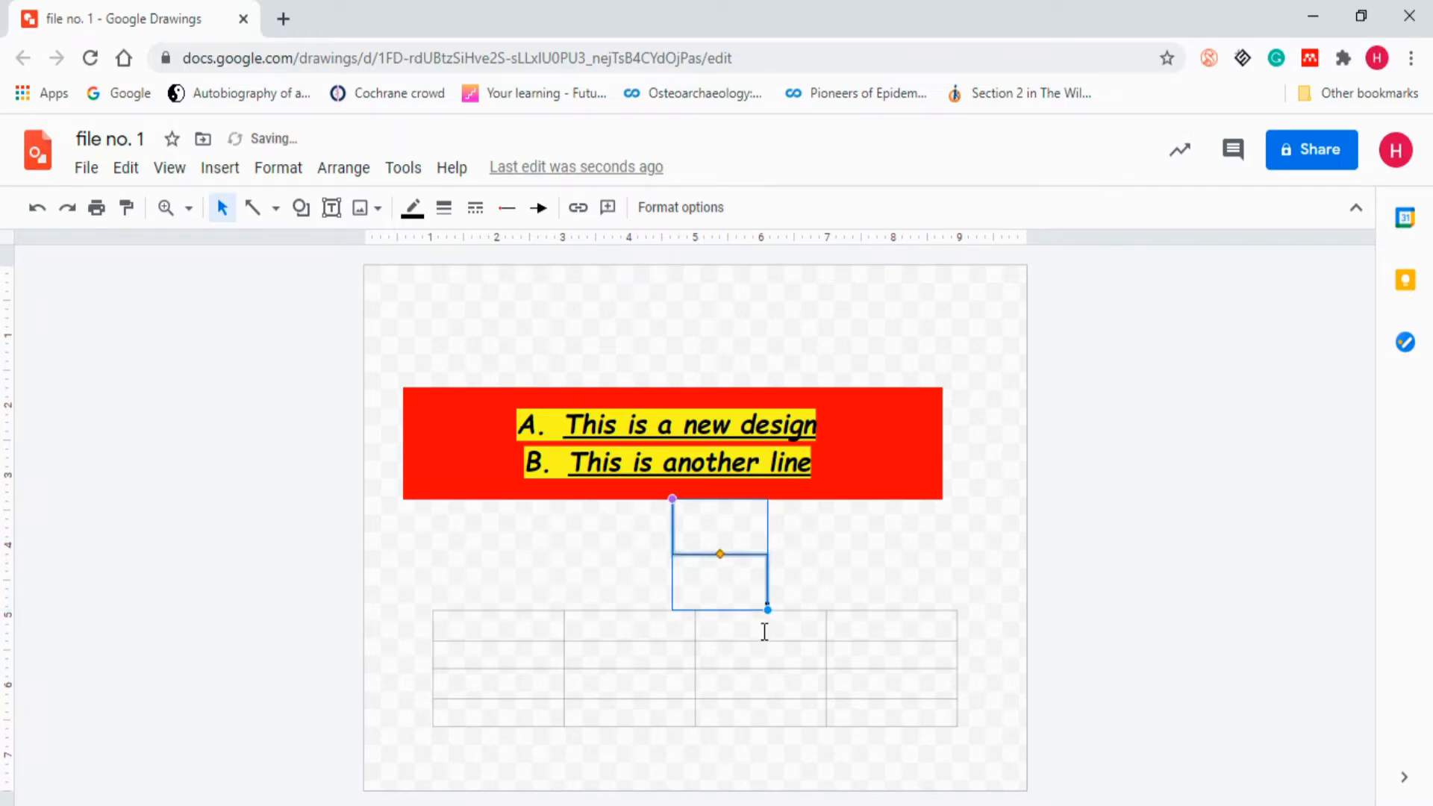
{"action": "left_click_drag", "start_coordinate": [765, 604], "coordinate": [779, 672]}
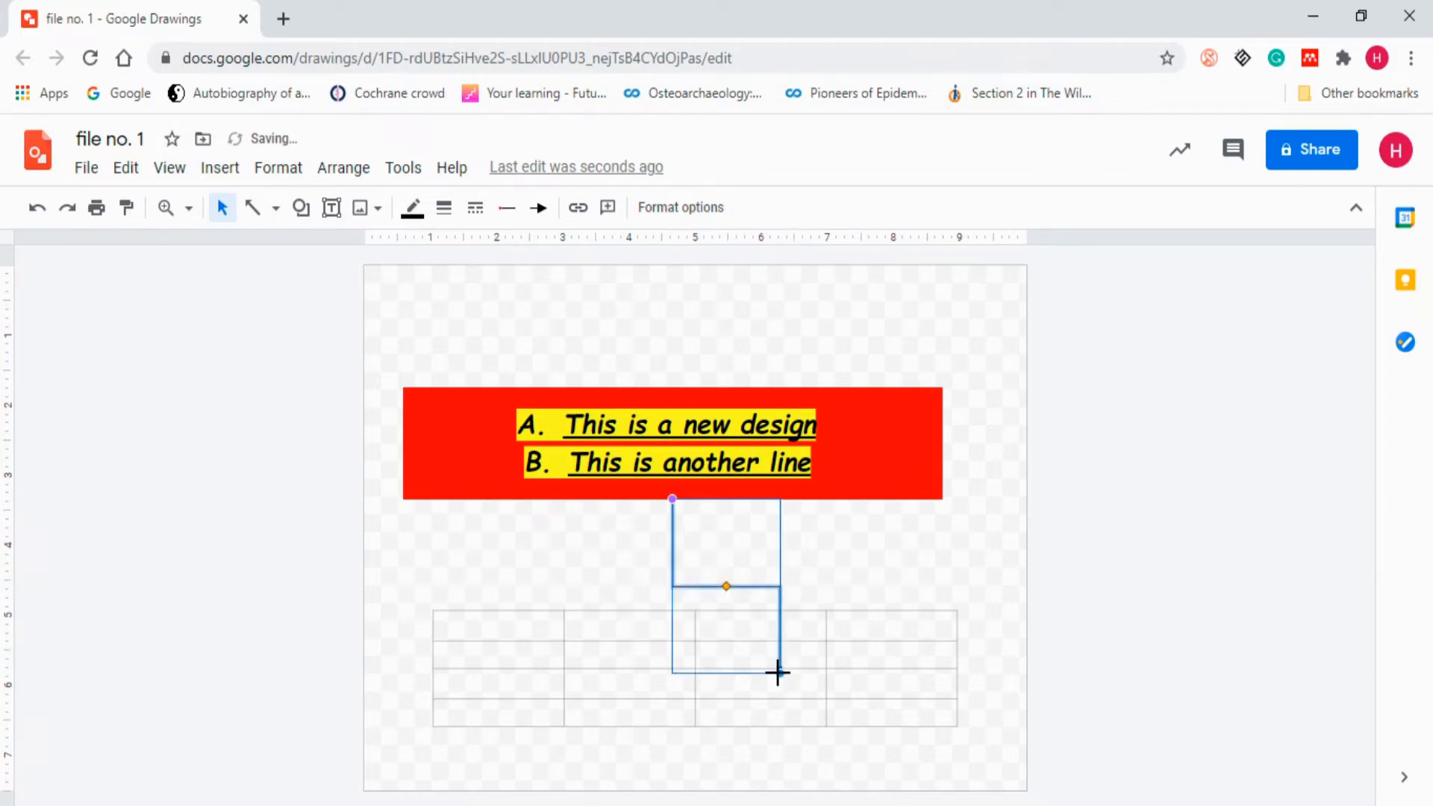
Change the connector to a curved one, try adjusting its bend, and place it between the red box's lower edge and the table's third column.
{"action": "left_click", "coordinate": [280, 170]}
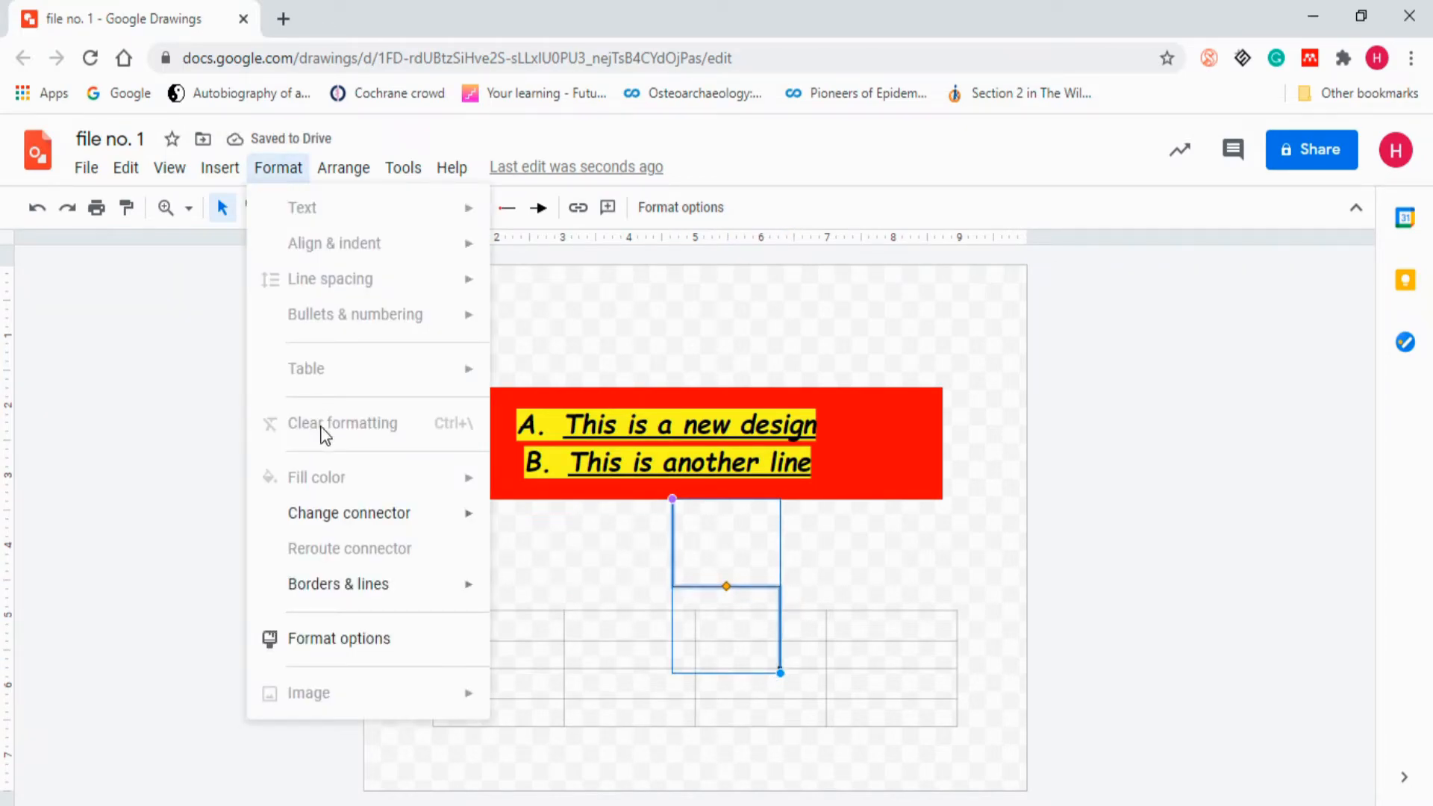
{"action": "mouse_move", "coordinate": [339, 512]}
{"action": "left_click", "coordinate": [615, 606]}
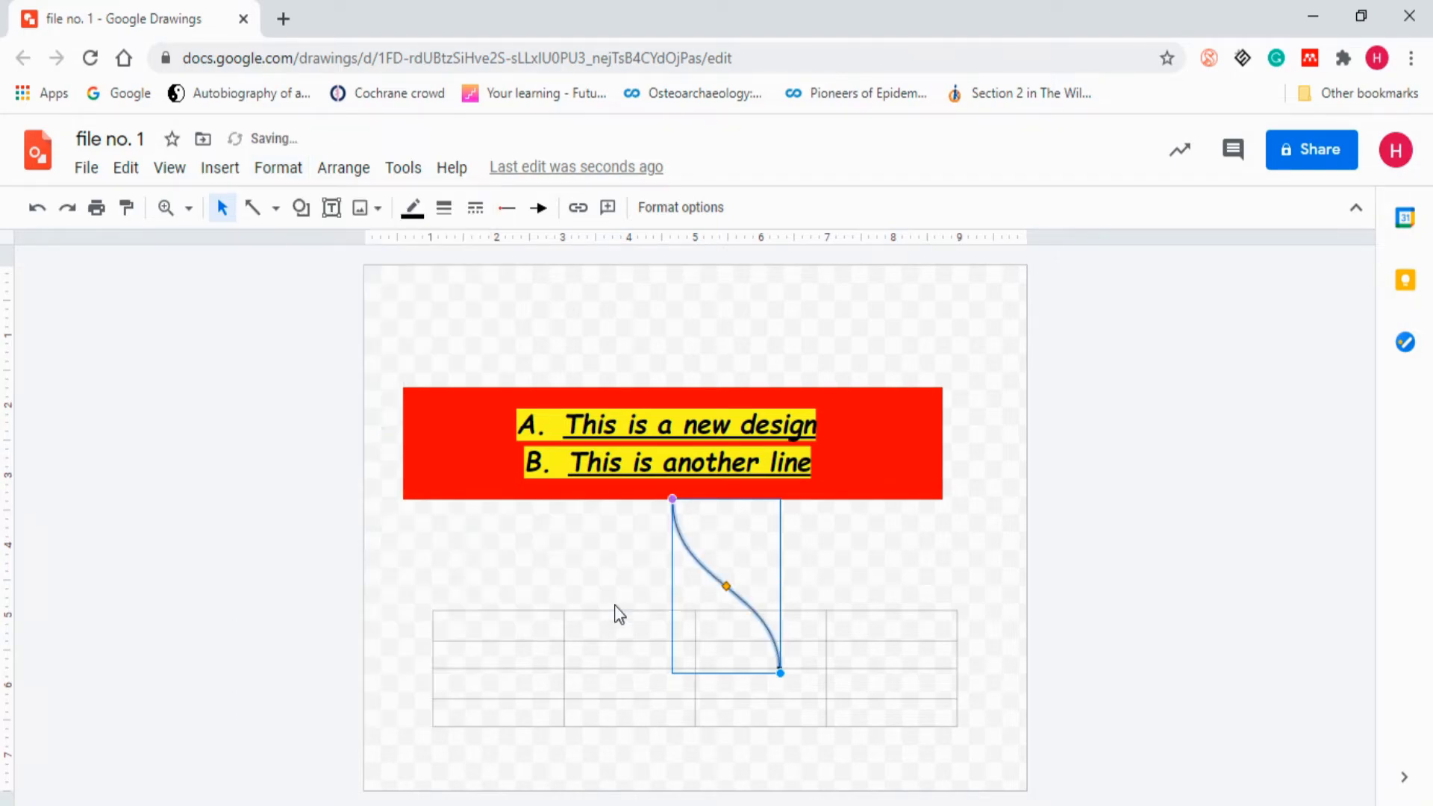
{"action": "left_click_drag", "start_coordinate": [726, 586], "coordinate": [707, 632]}
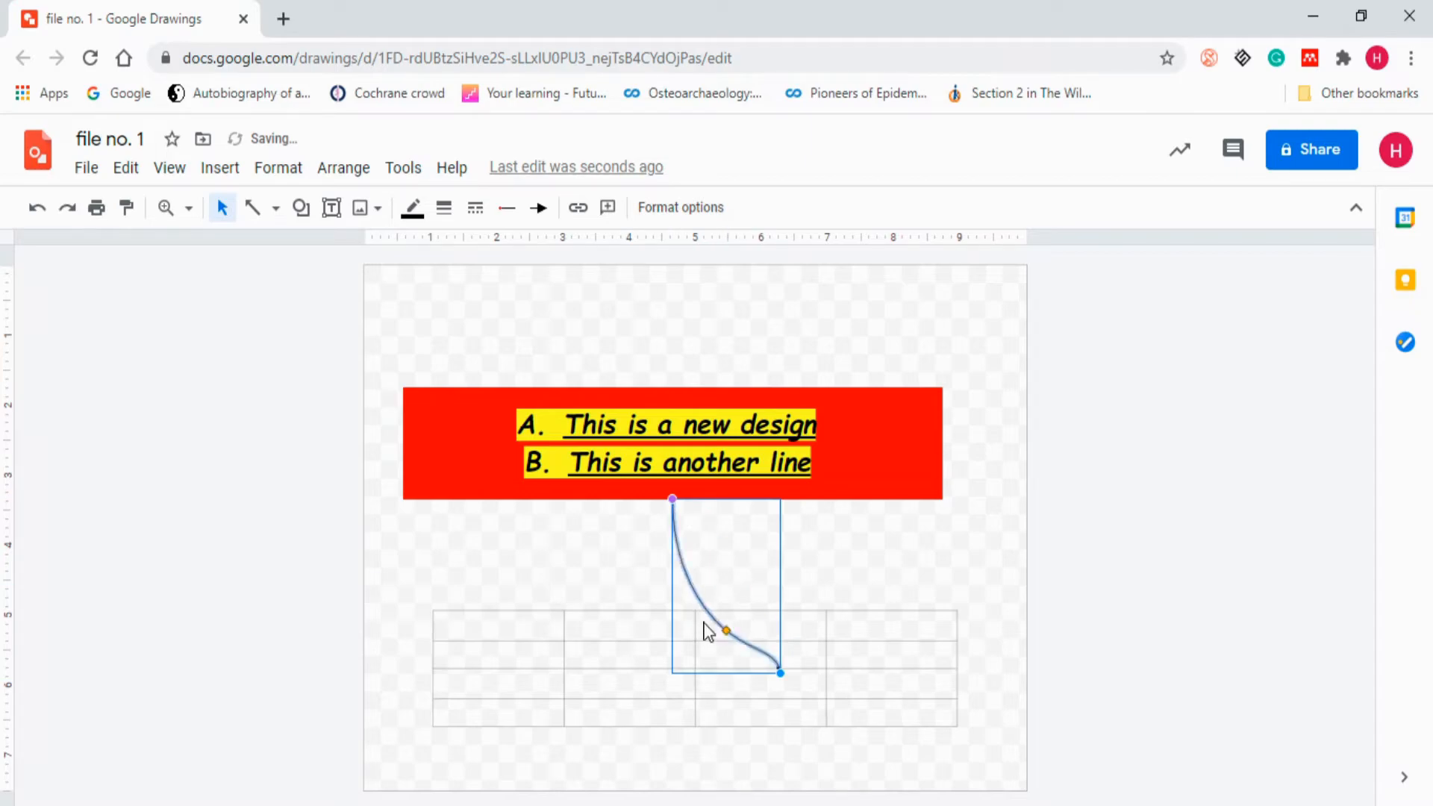
{"action": "mouse_move", "coordinate": [723, 588]}
{"action": "left_mouse_down"}
{"action": "mouse_move", "coordinate": [723, 576]}
{"action": "mouse_move", "coordinate": [727, 587]}
{"action": "left_mouse_up"}
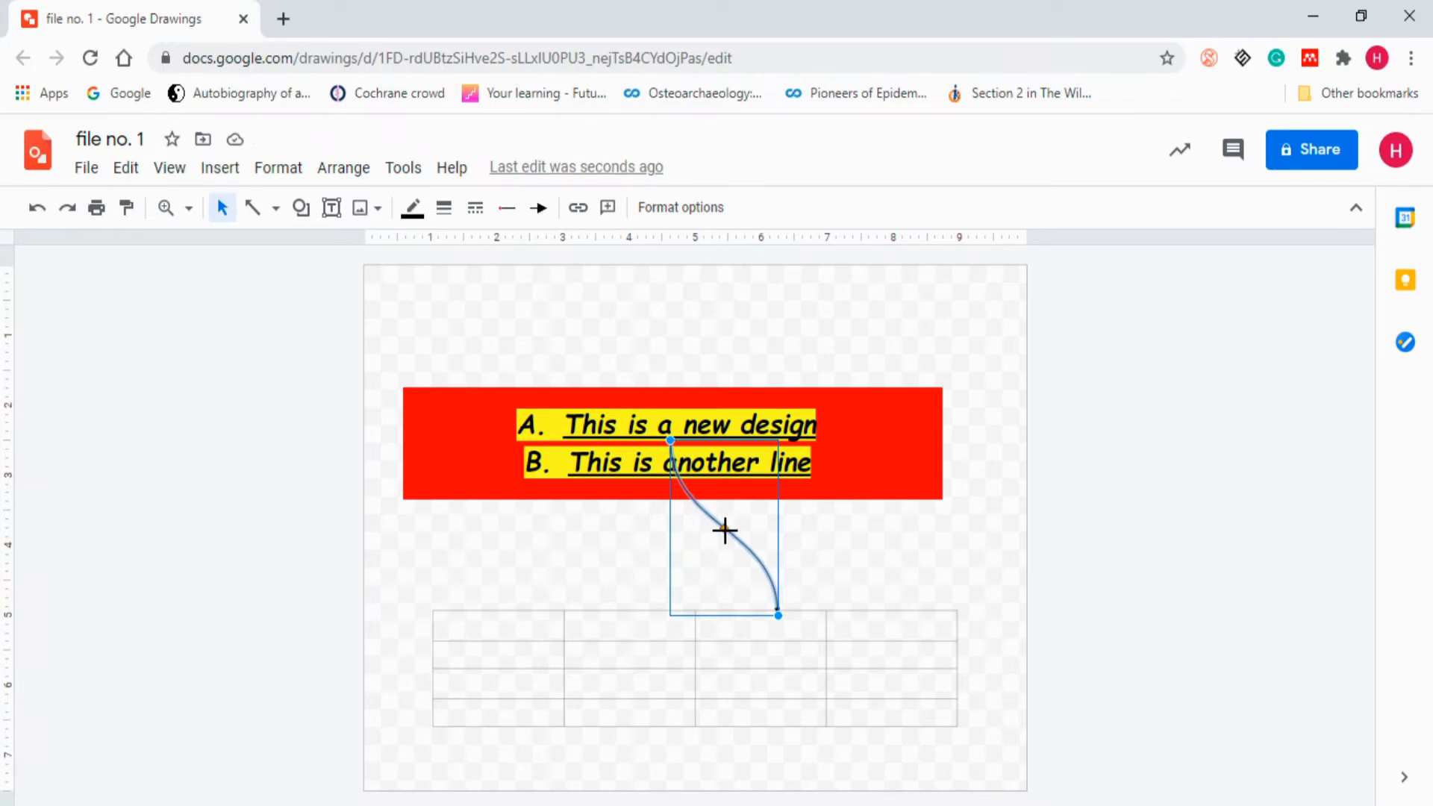
{"action": "left_click_drag", "start_coordinate": [724, 527], "coordinate": [710, 570]}
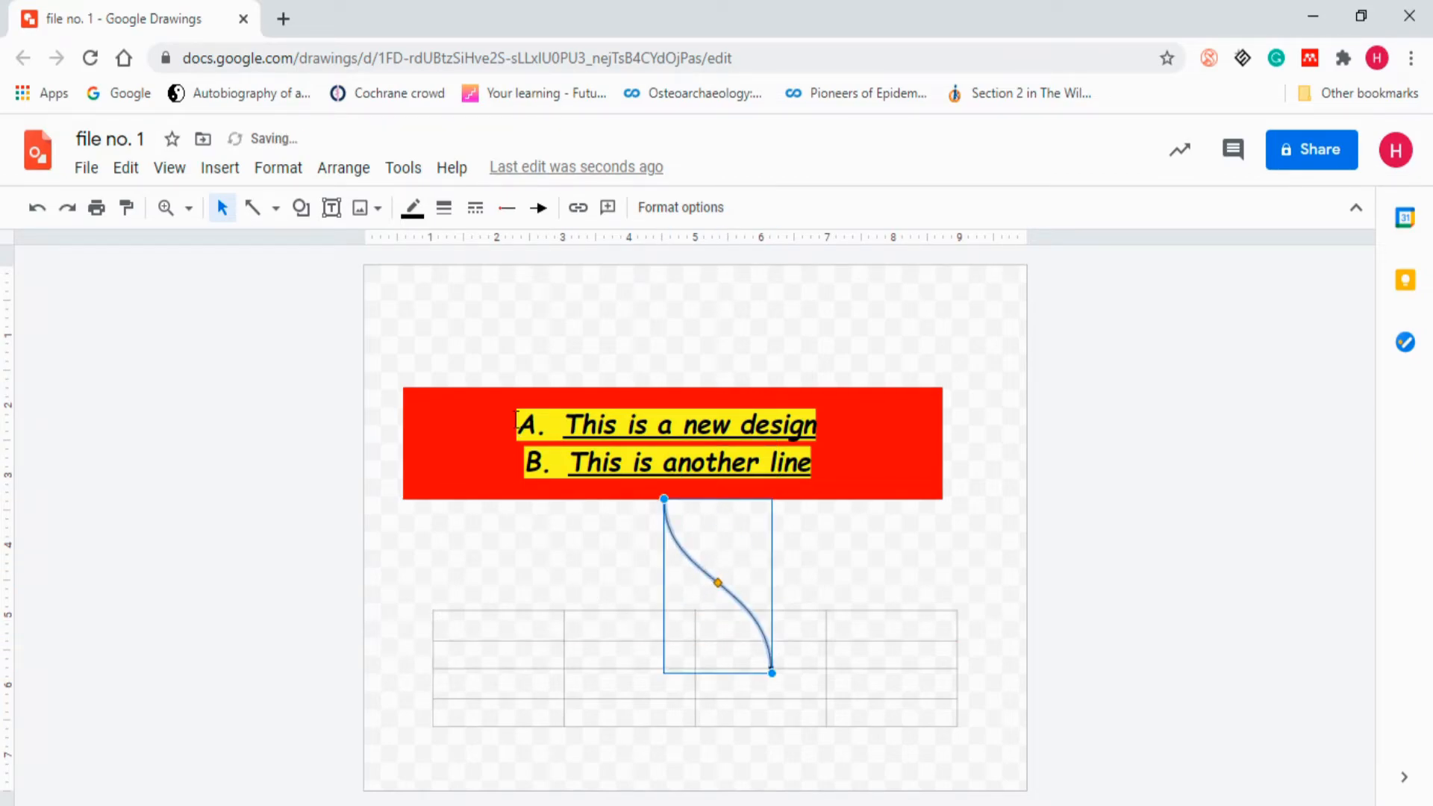
Open the curved connector's format options and examine the Size & Rotation and Position settings.
{"action": "right_click", "coordinate": [701, 567]}
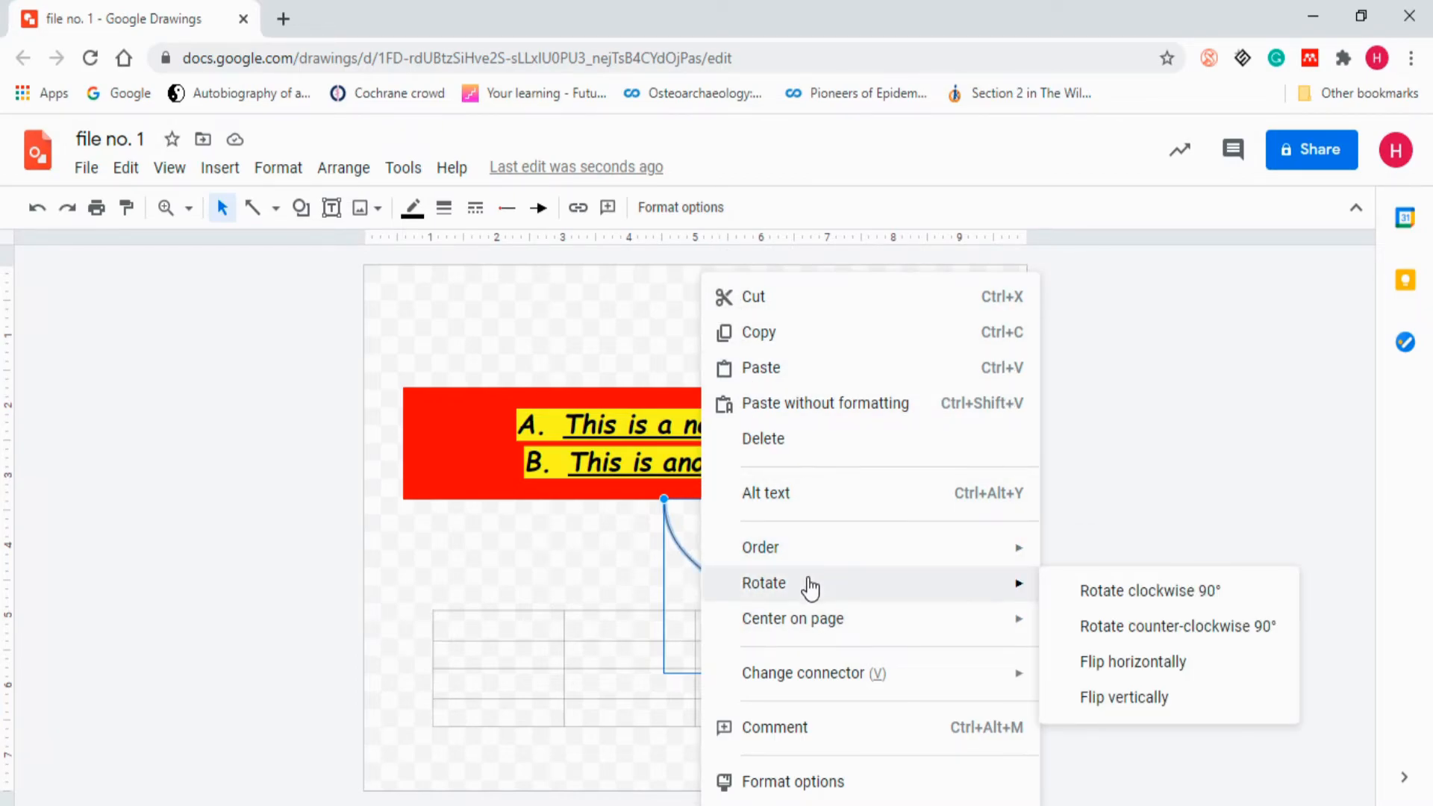
{"action": "mouse_move", "coordinate": [843, 687]}
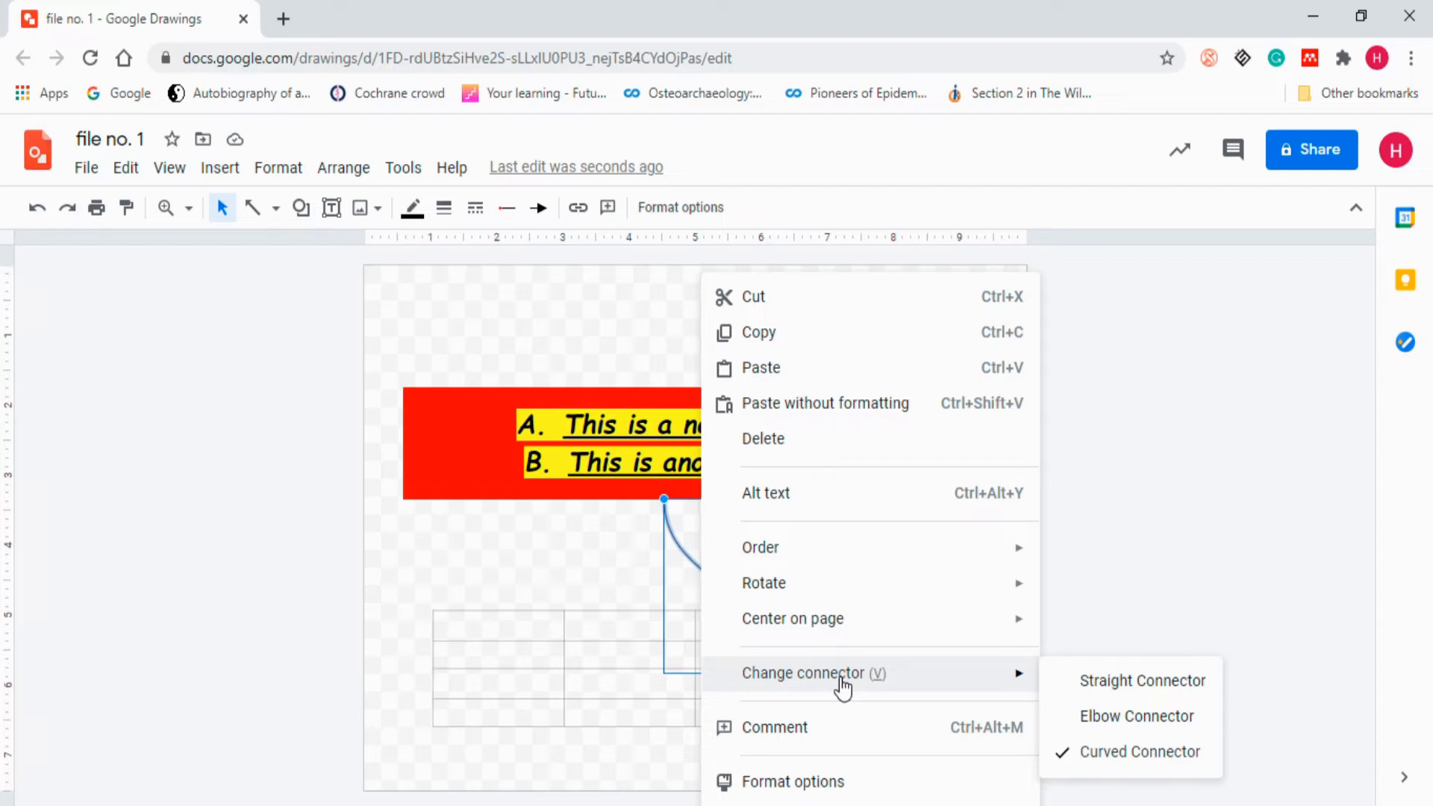
{"action": "left_click", "coordinate": [832, 784]}
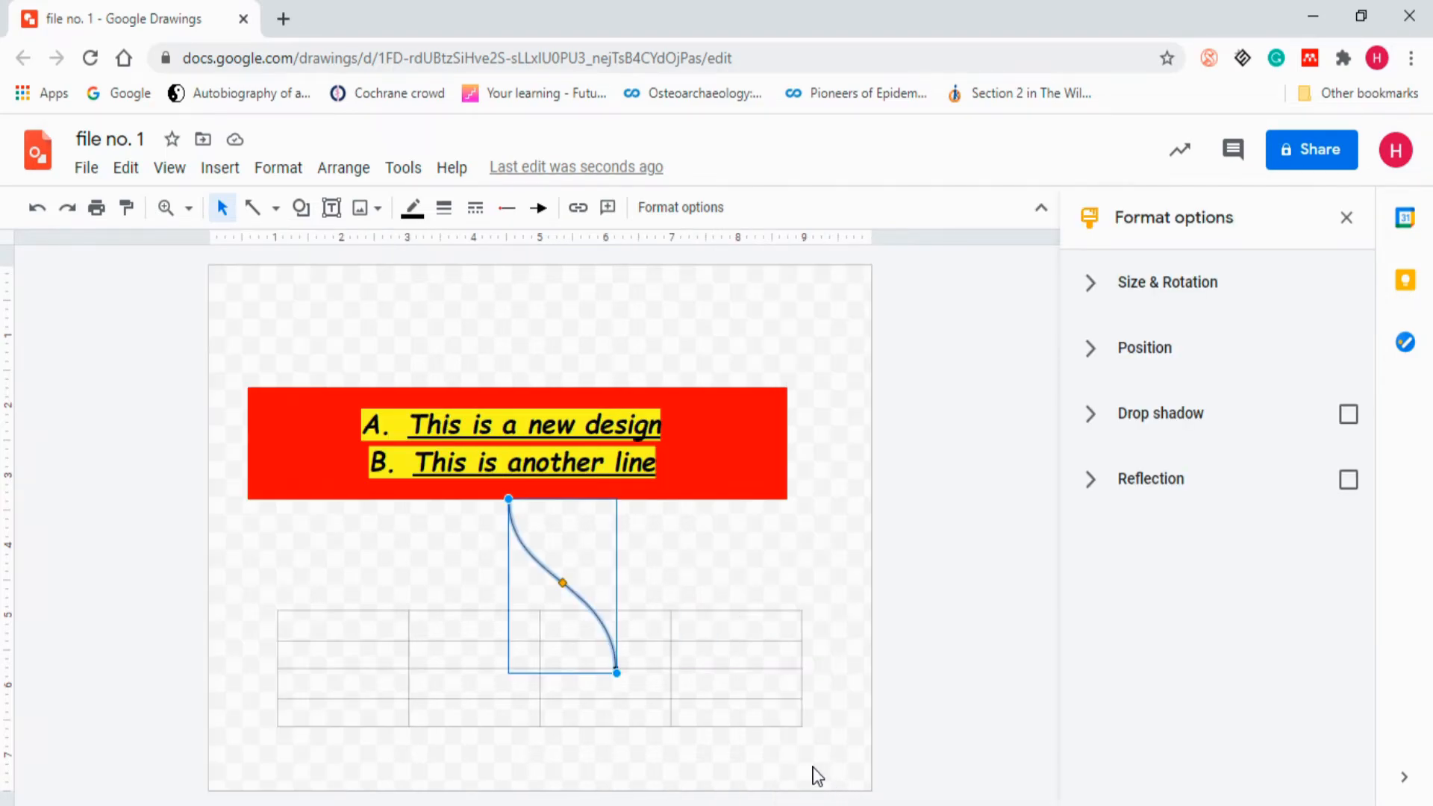
{"action": "left_click", "coordinate": [1088, 283]}
{"action": "left_click", "coordinate": [1086, 284]}
{"action": "left_click", "coordinate": [1091, 351]}
{"action": "left_click", "coordinate": [1091, 354]}
Color the curved connector yellow and set its line weight to 16px.
{"action": "left_click", "coordinate": [288, 165]}
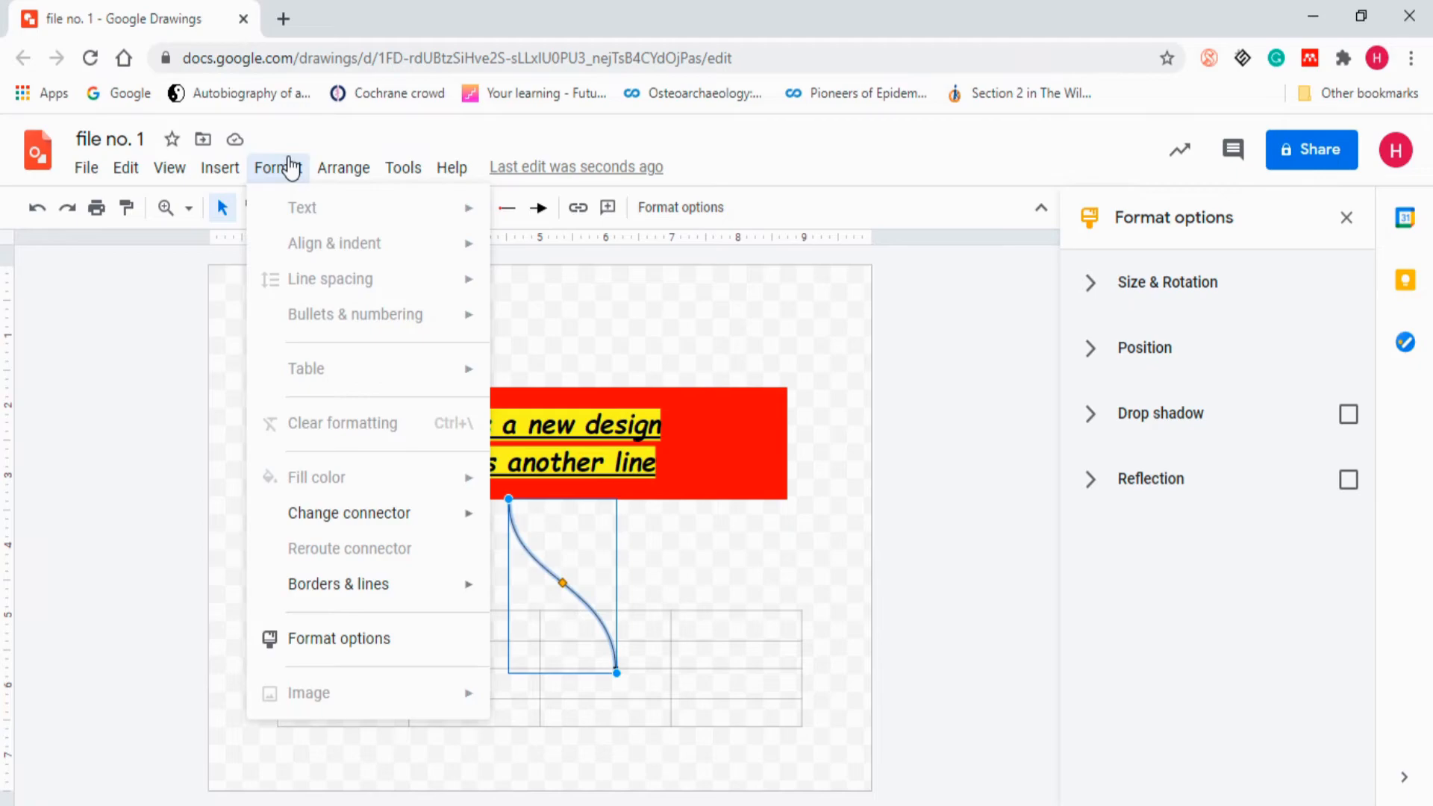
{"action": "mouse_move", "coordinate": [337, 611]}
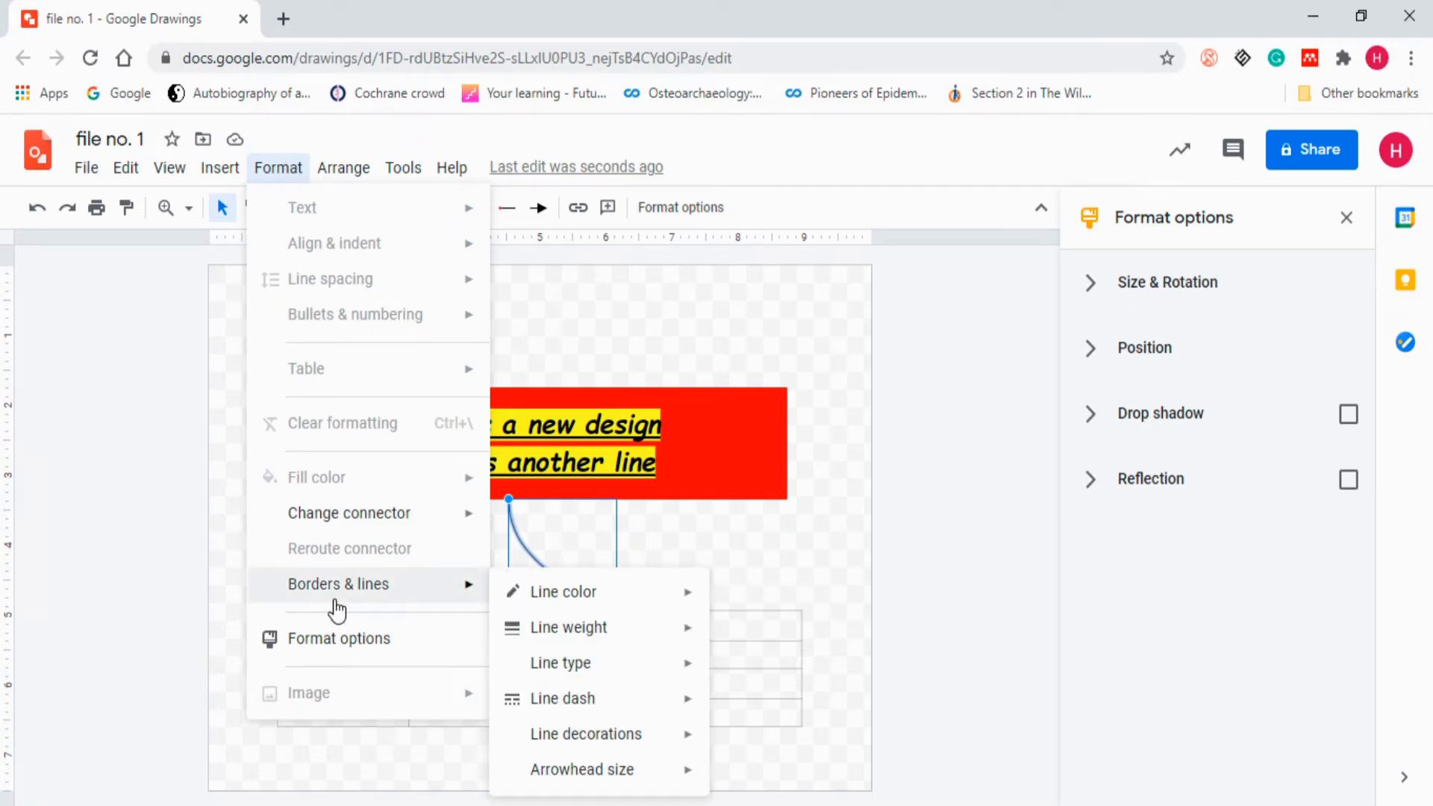
{"action": "mouse_move", "coordinate": [597, 596]}
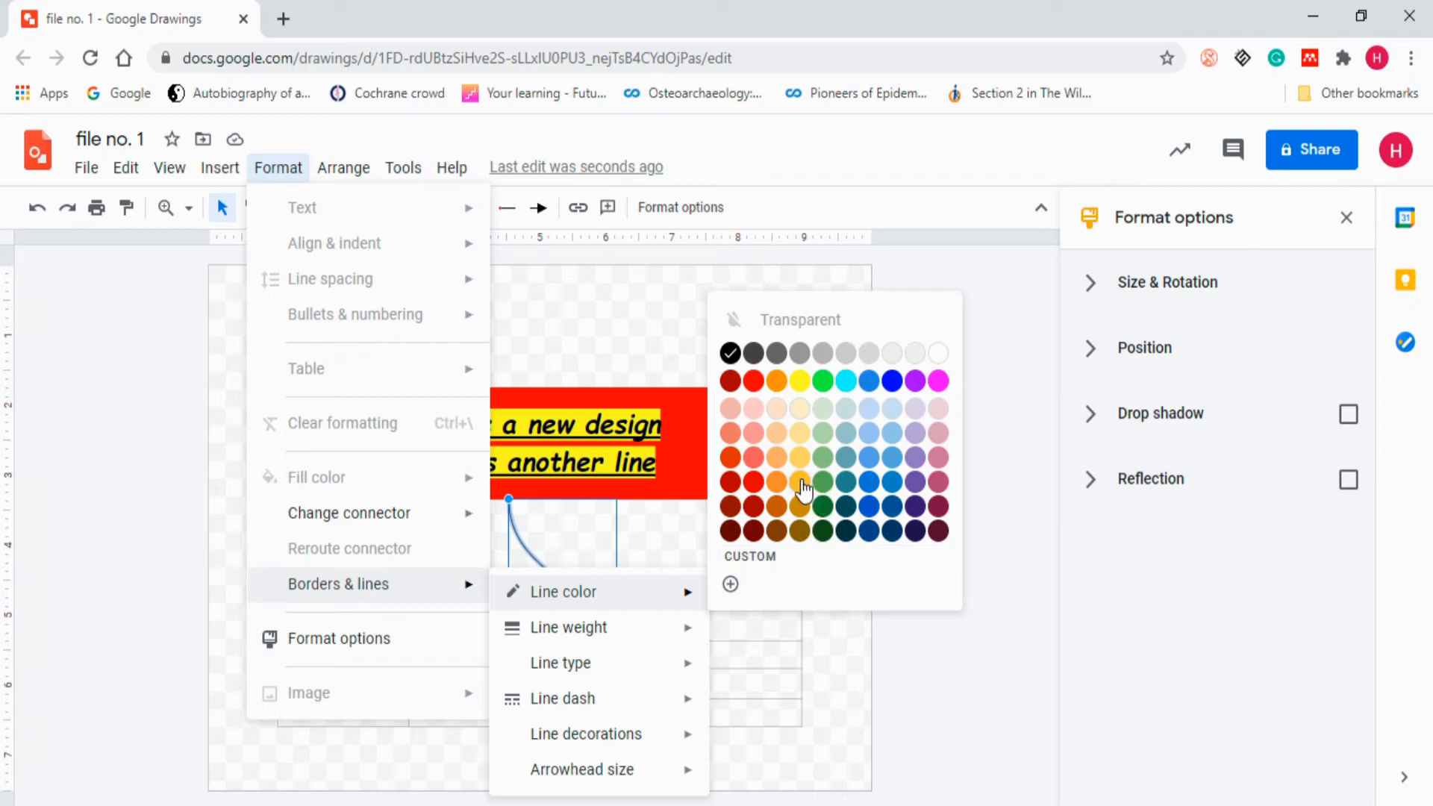
{"action": "left_click", "coordinate": [810, 385]}
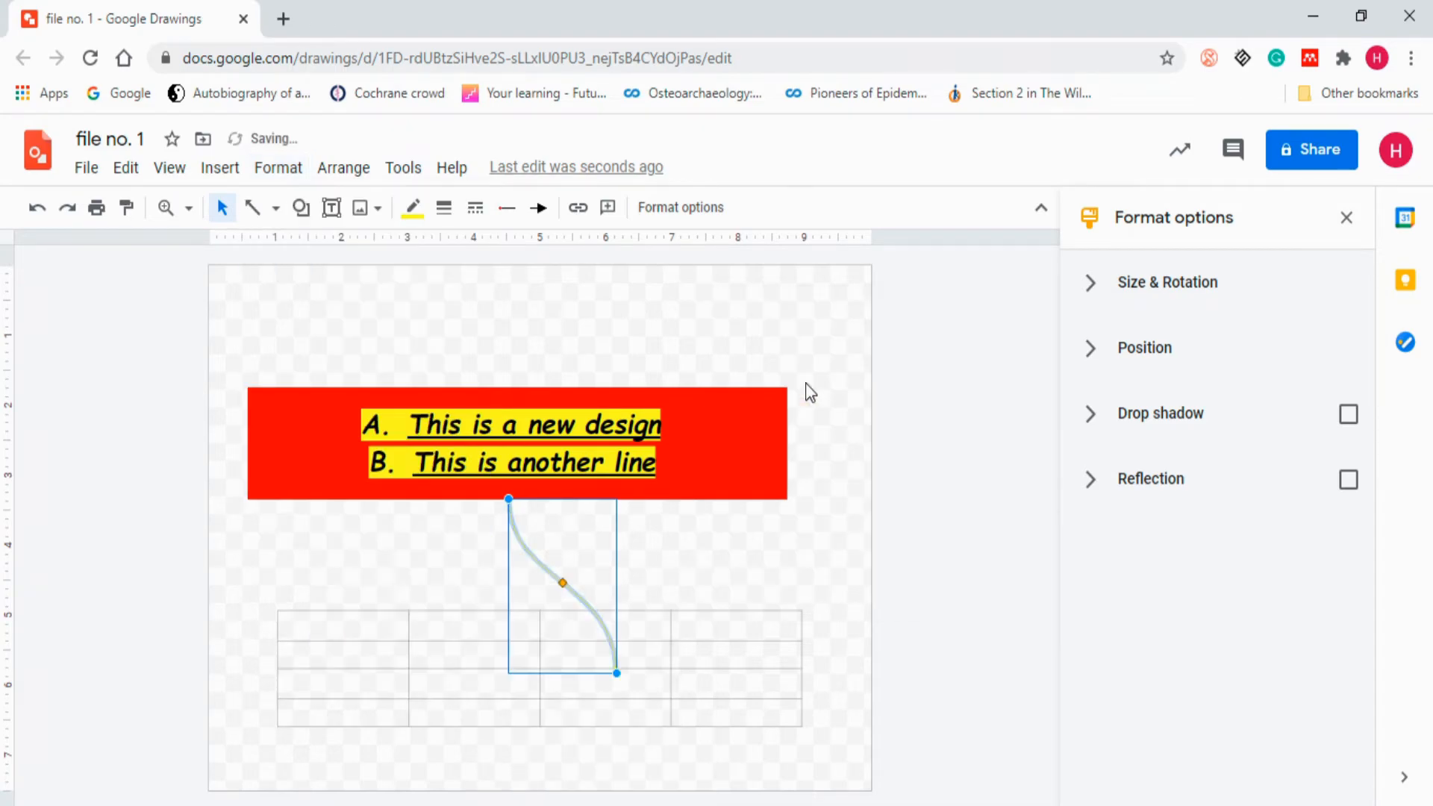
{"action": "left_click", "coordinate": [280, 169]}
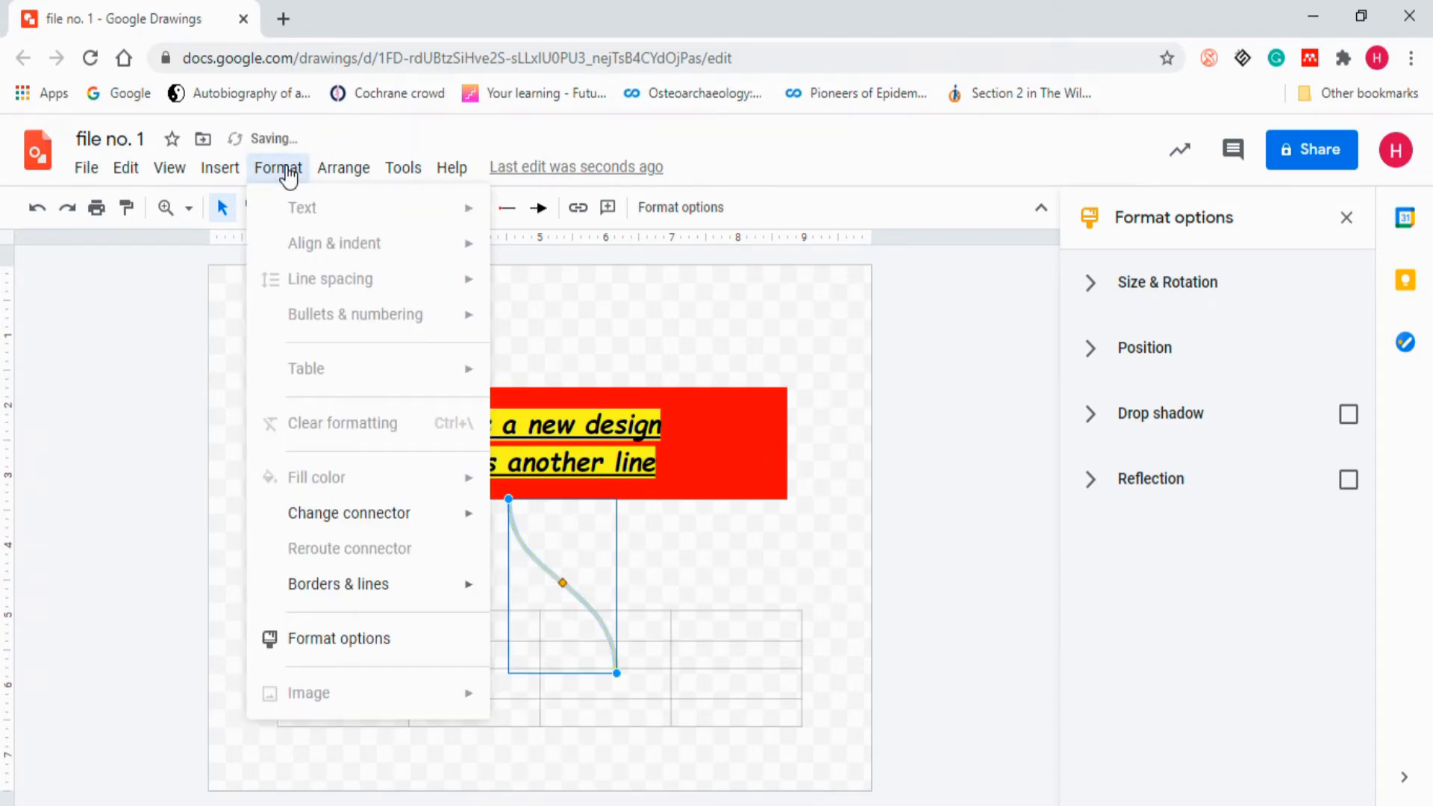
{"action": "mouse_move", "coordinate": [396, 590]}
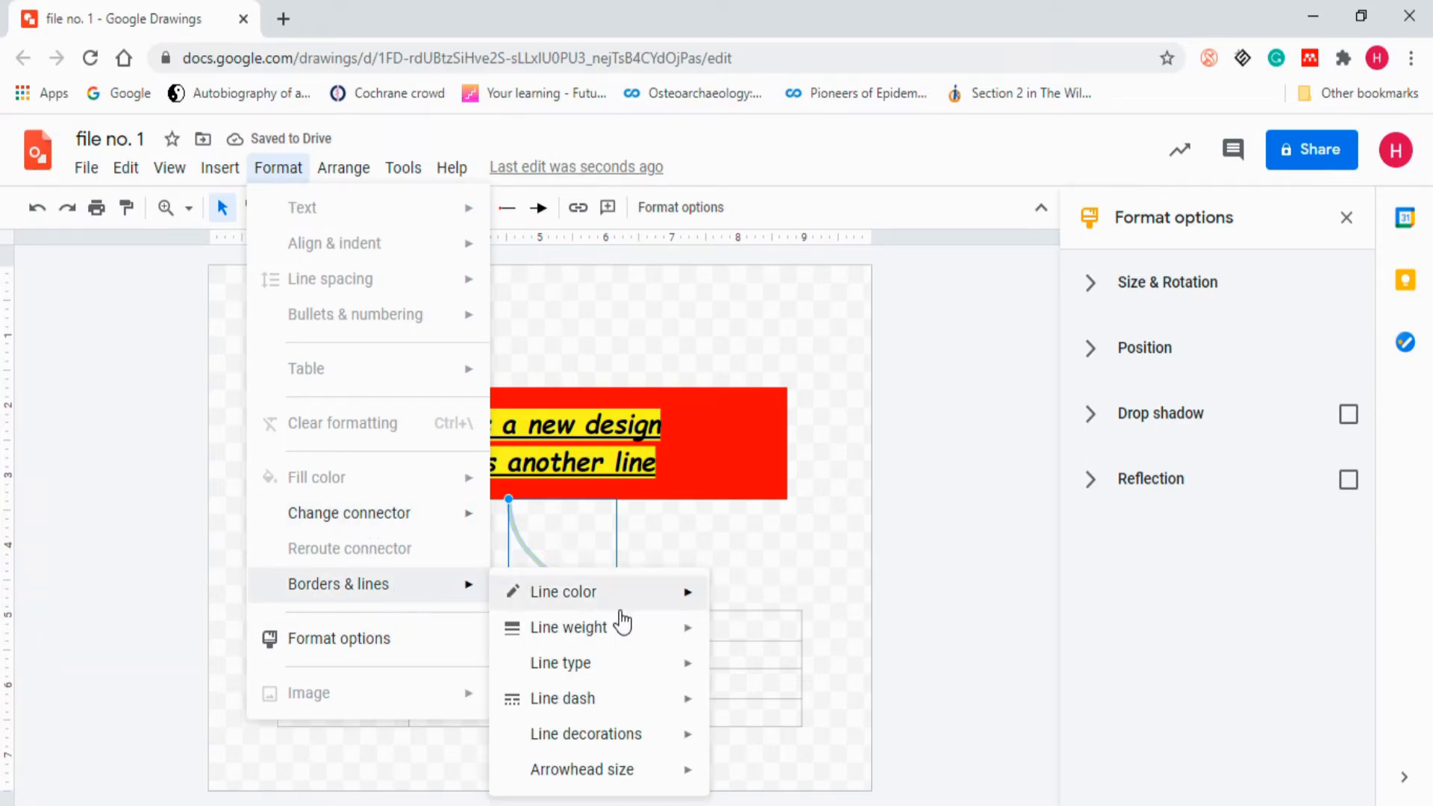
{"action": "mouse_move", "coordinate": [624, 625]}
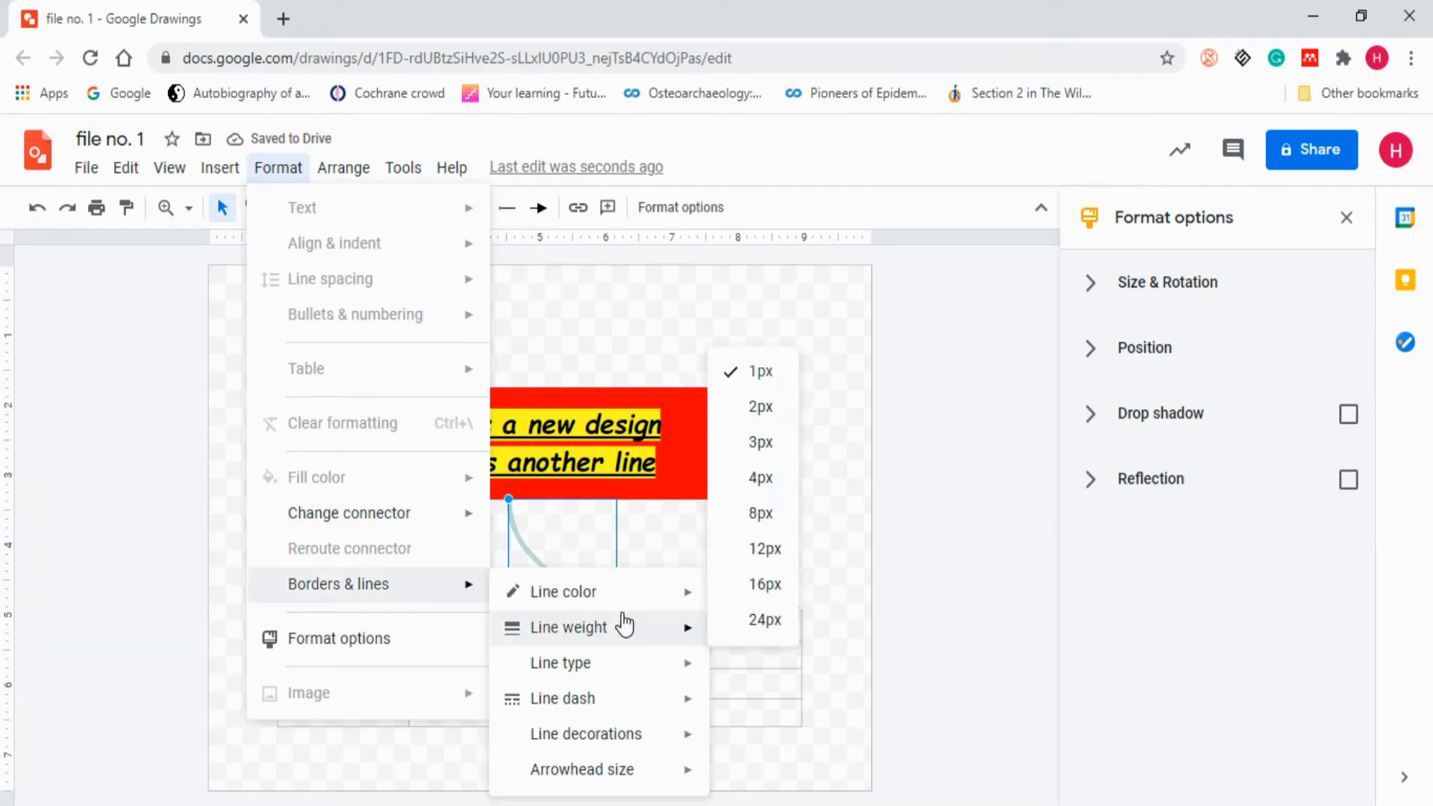
{"action": "left_click", "coordinate": [765, 584]}
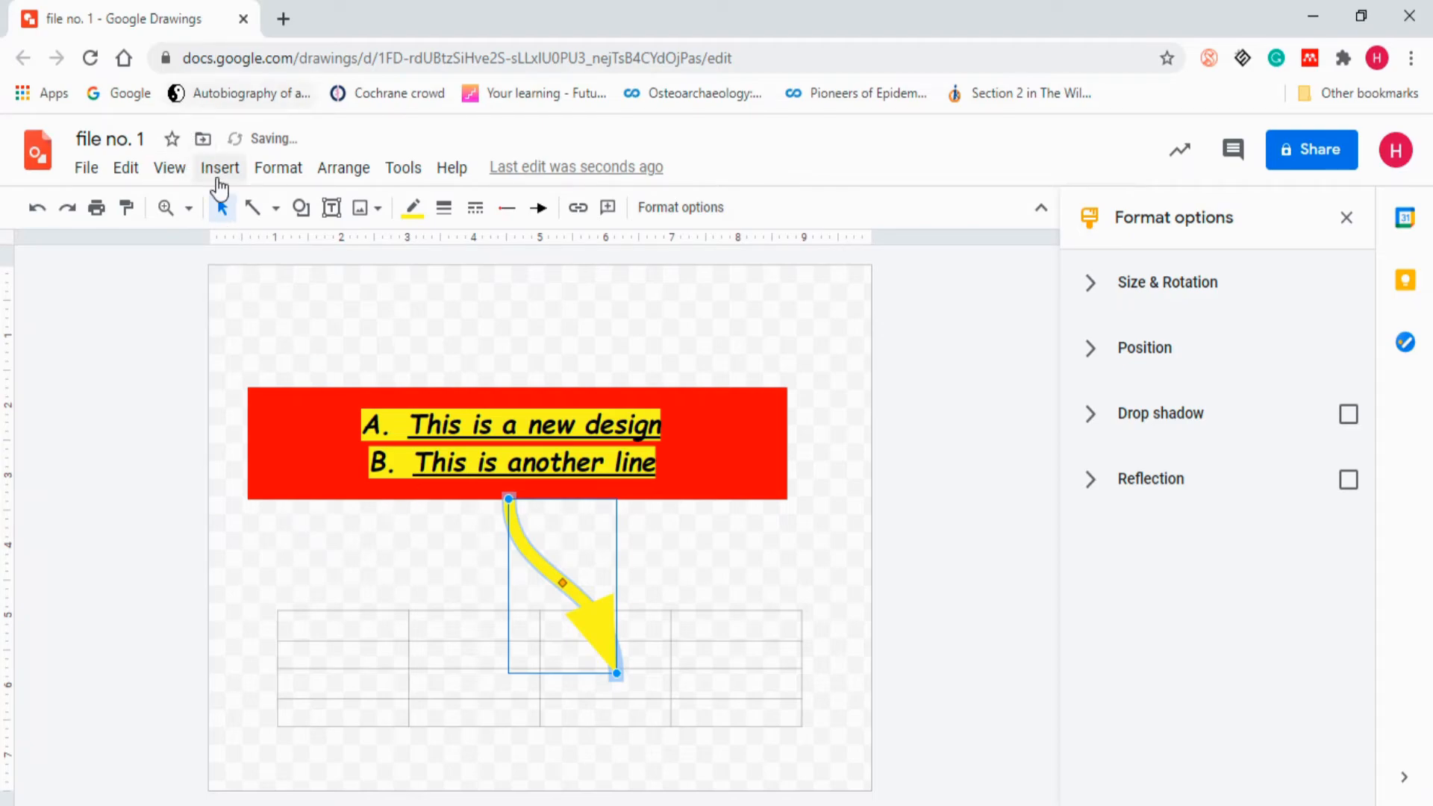
Set the yellow curved connector's line type to Double.
{"action": "left_click", "coordinate": [270, 172]}
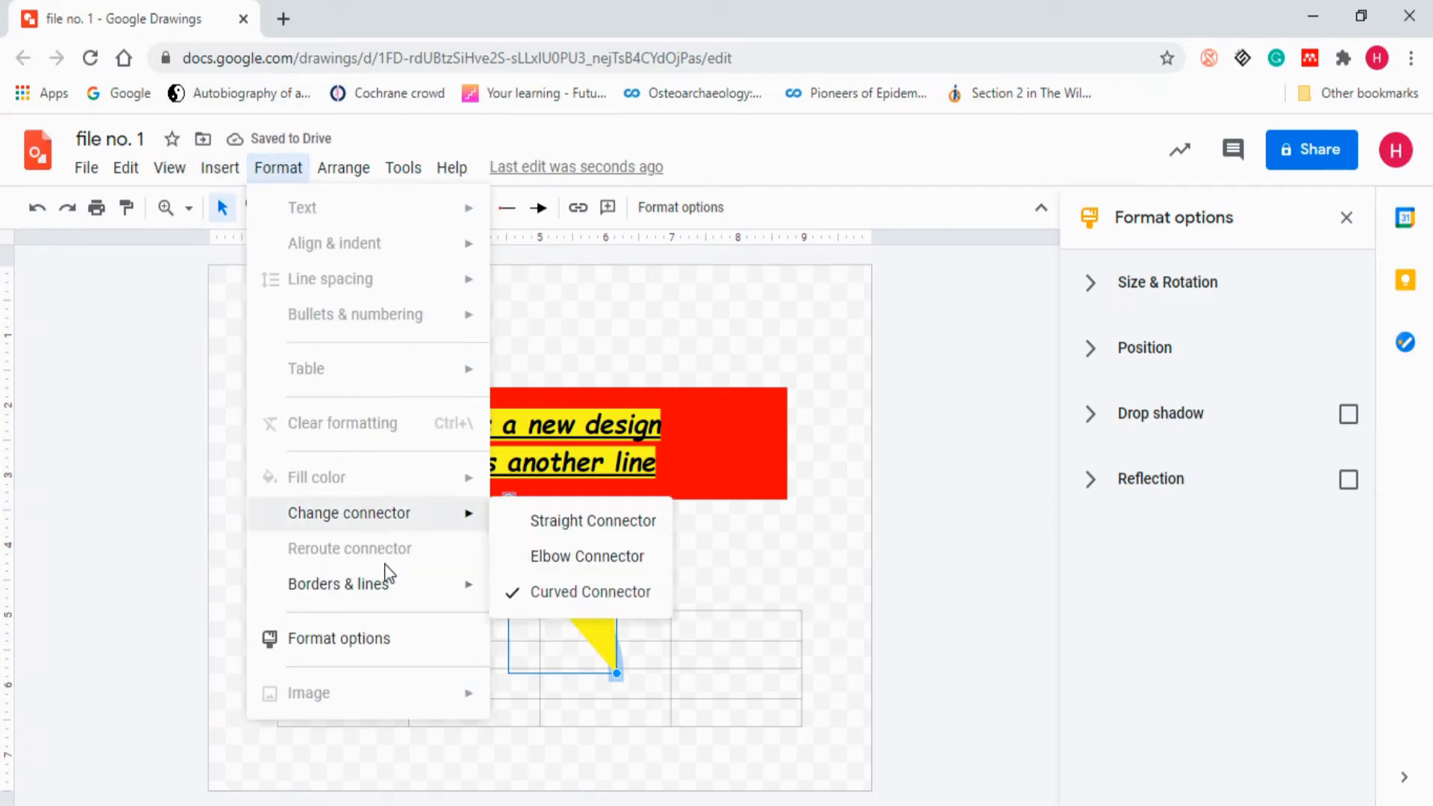
{"action": "mouse_move", "coordinate": [397, 601]}
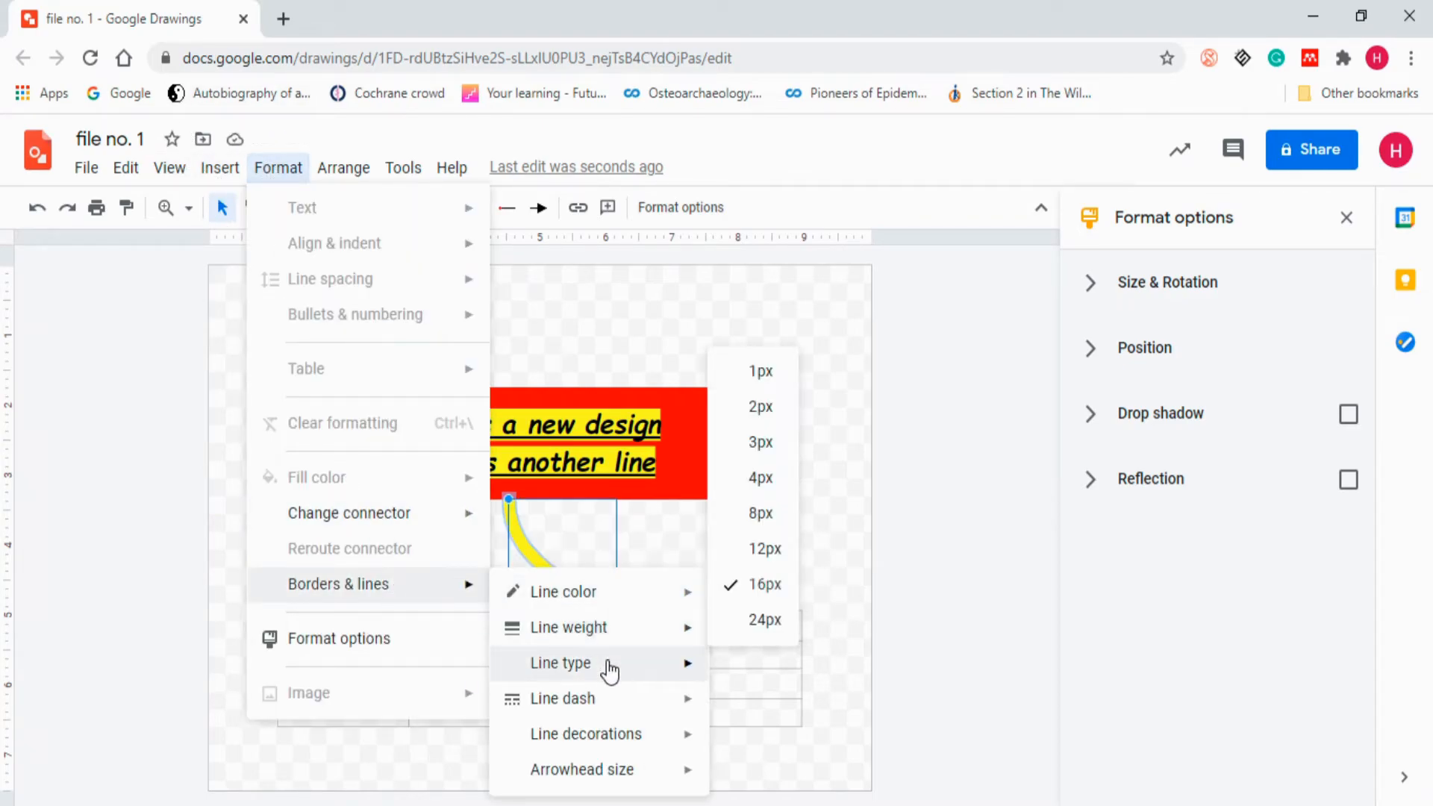
{"action": "mouse_move", "coordinate": [609, 672]}
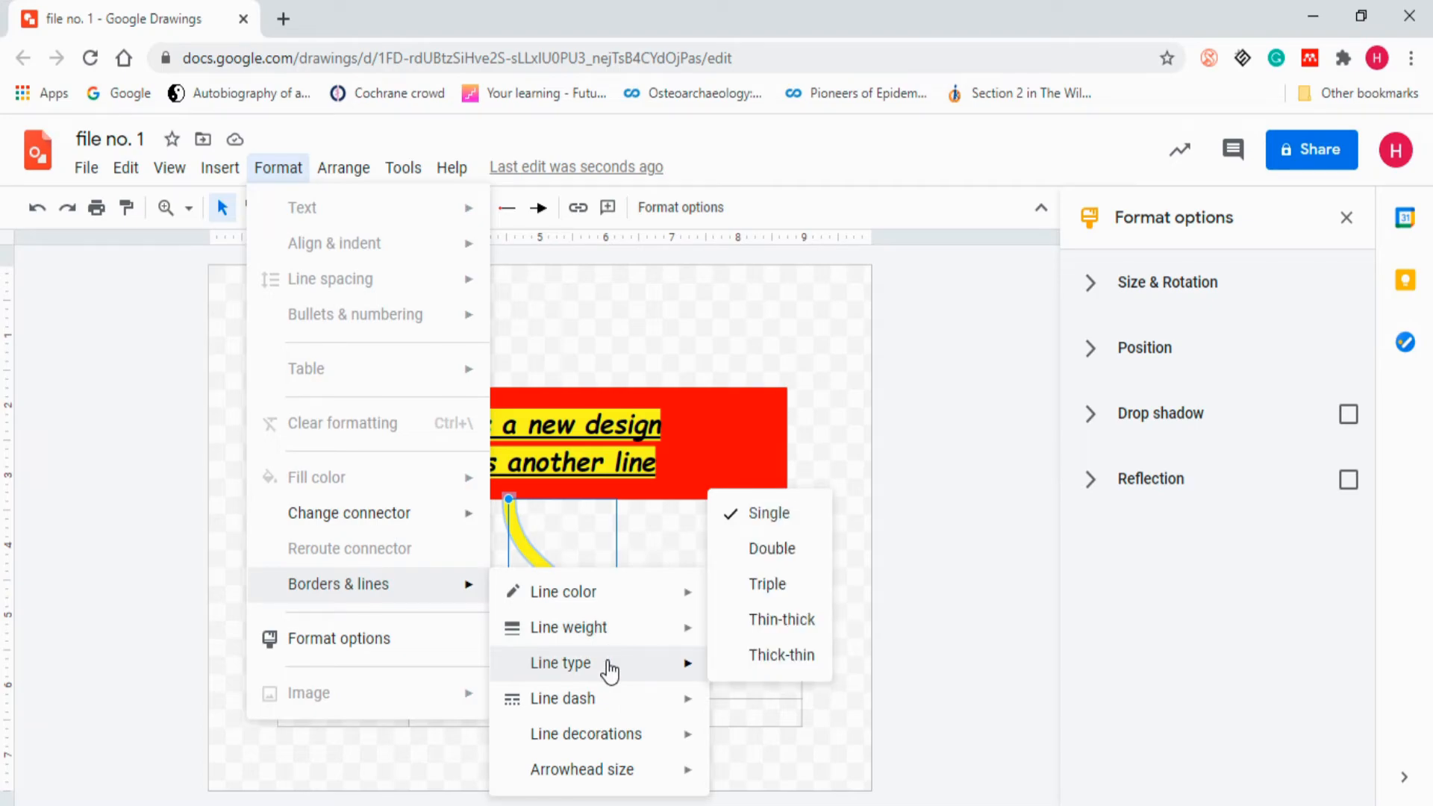
{"action": "left_click", "coordinate": [763, 562]}
Set the yellow curved connector's arrowhead size to Large.
{"action": "left_click", "coordinate": [267, 165]}
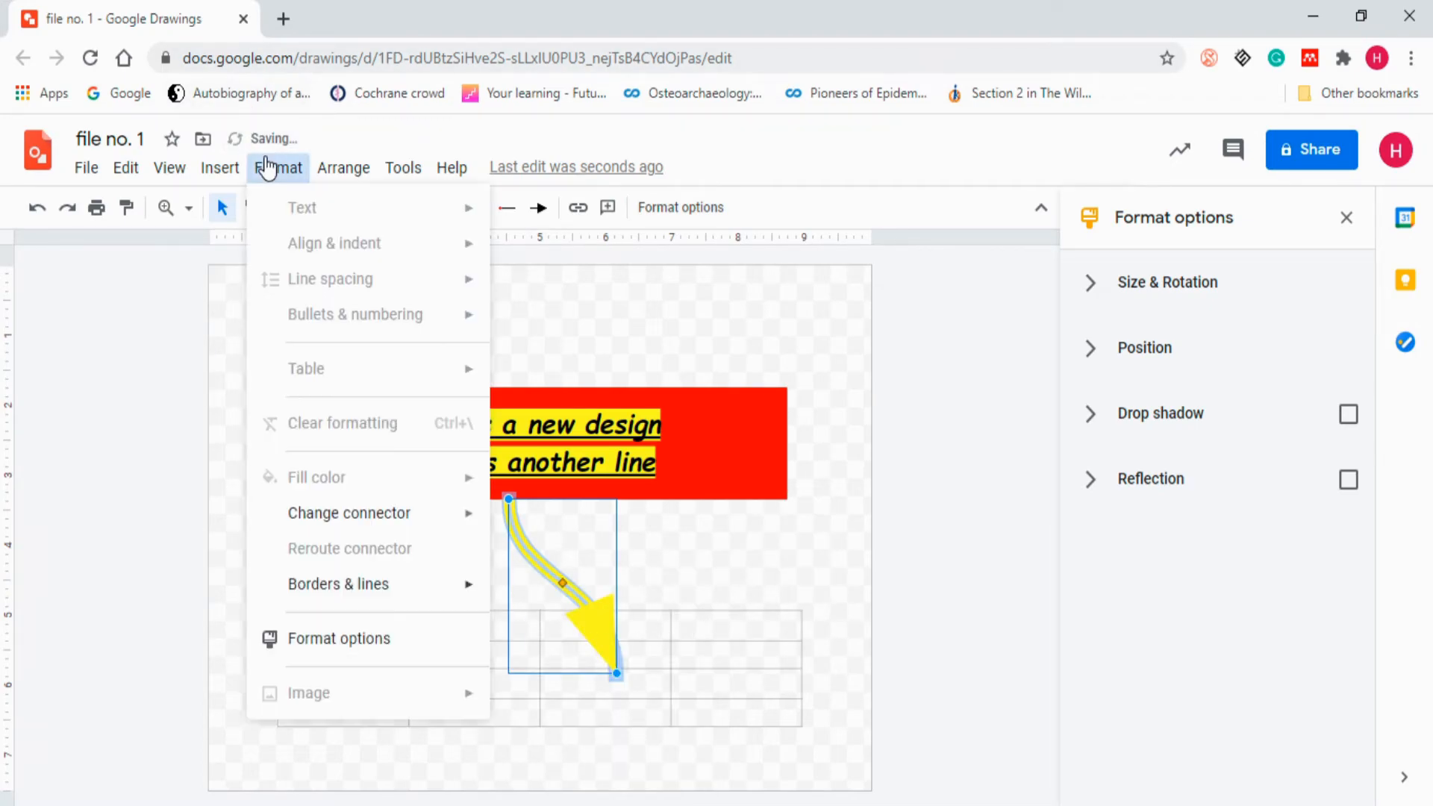
{"action": "mouse_move", "coordinate": [435, 589]}
{"action": "mouse_move", "coordinate": [636, 700]}
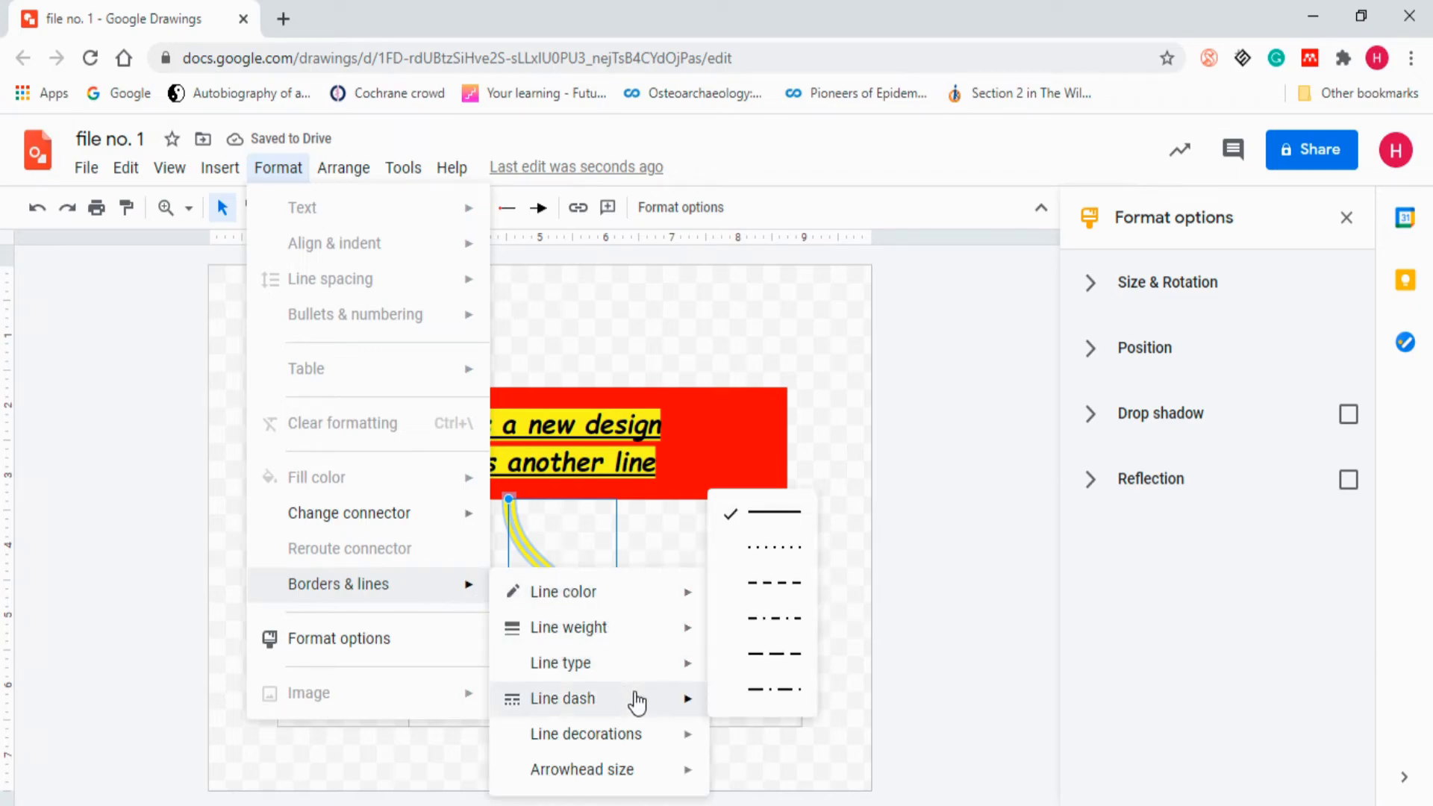
{"action": "mouse_move", "coordinate": [638, 767]}
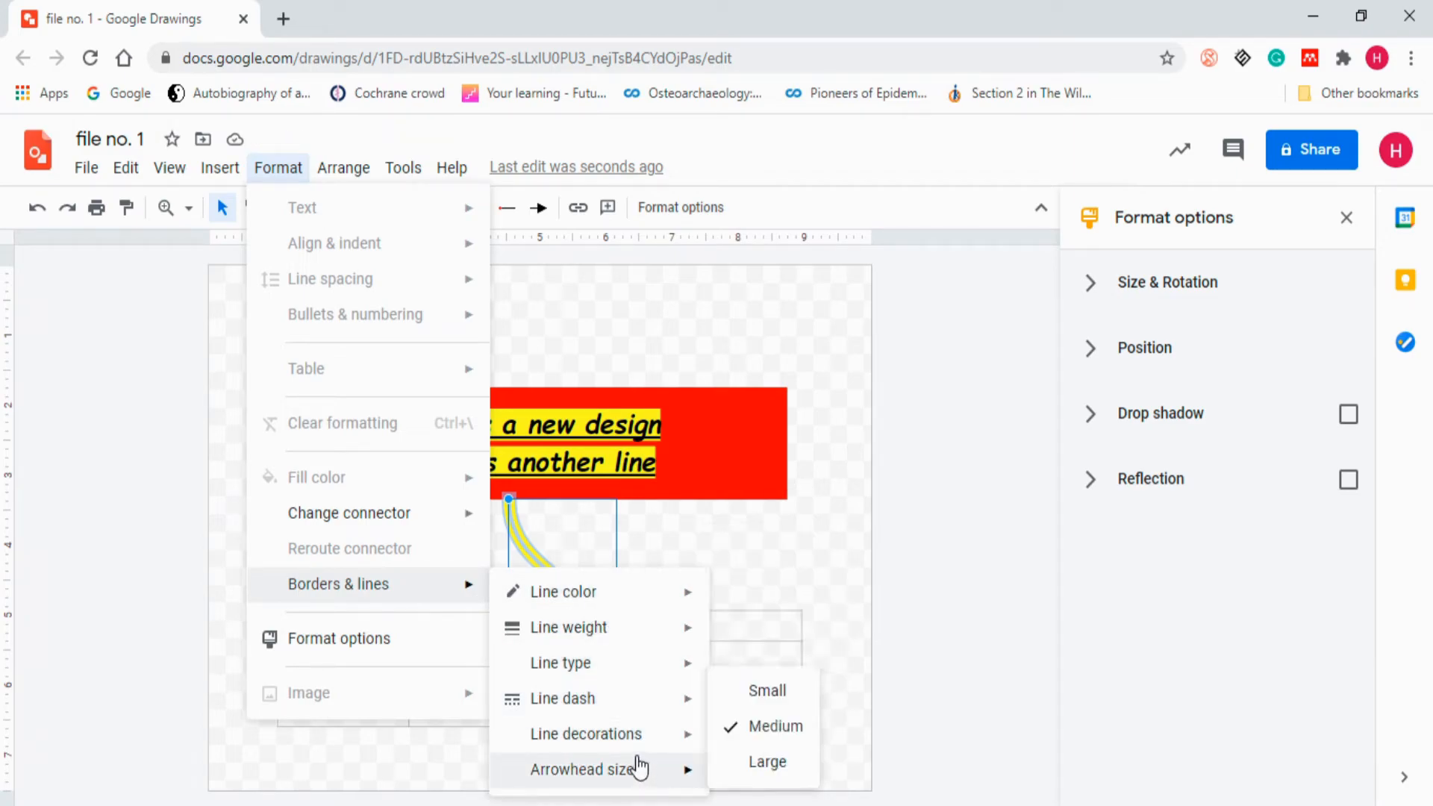
{"action": "left_click", "coordinate": [768, 769]}
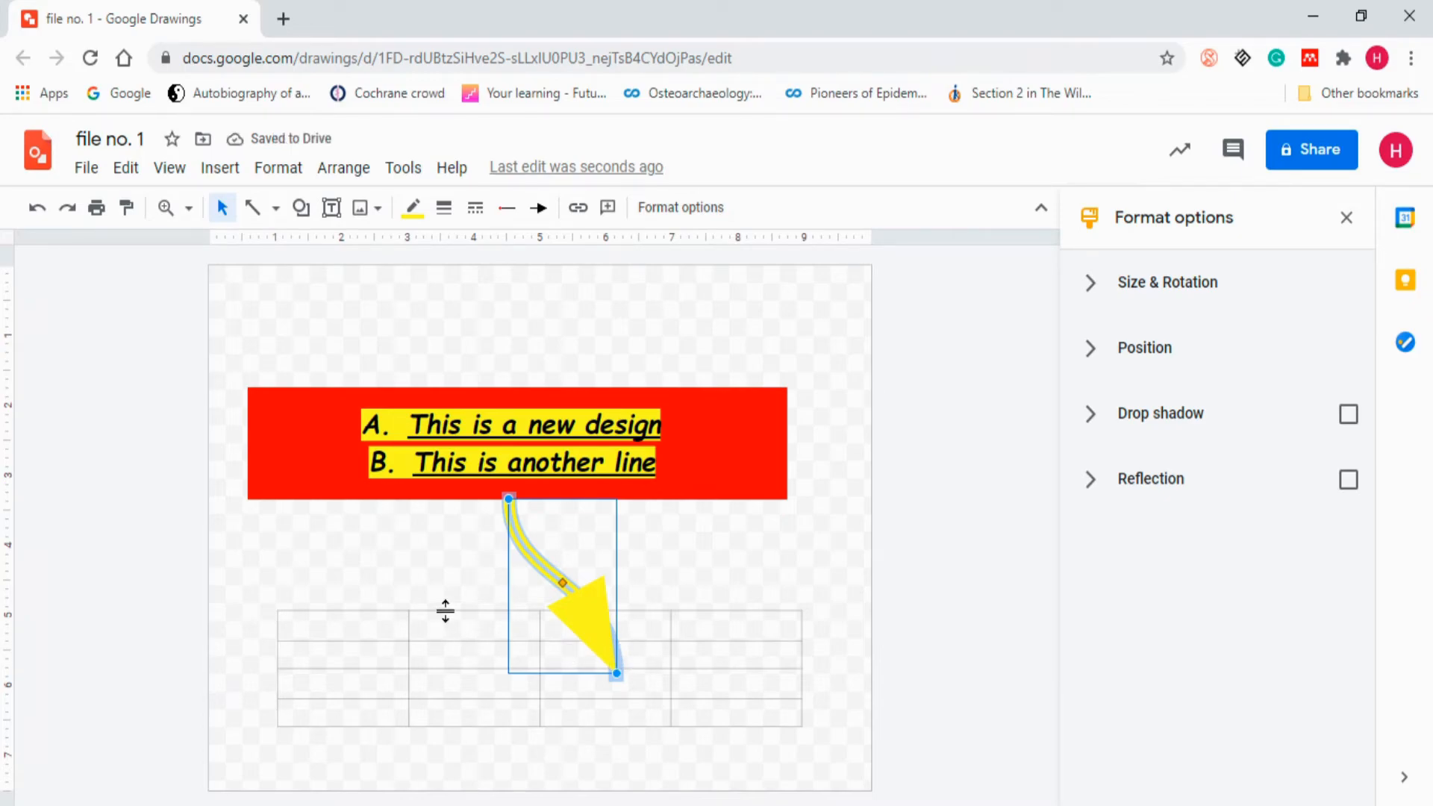
Call up the connector's format options once more and close them.
{"action": "left_click", "coordinate": [279, 167]}
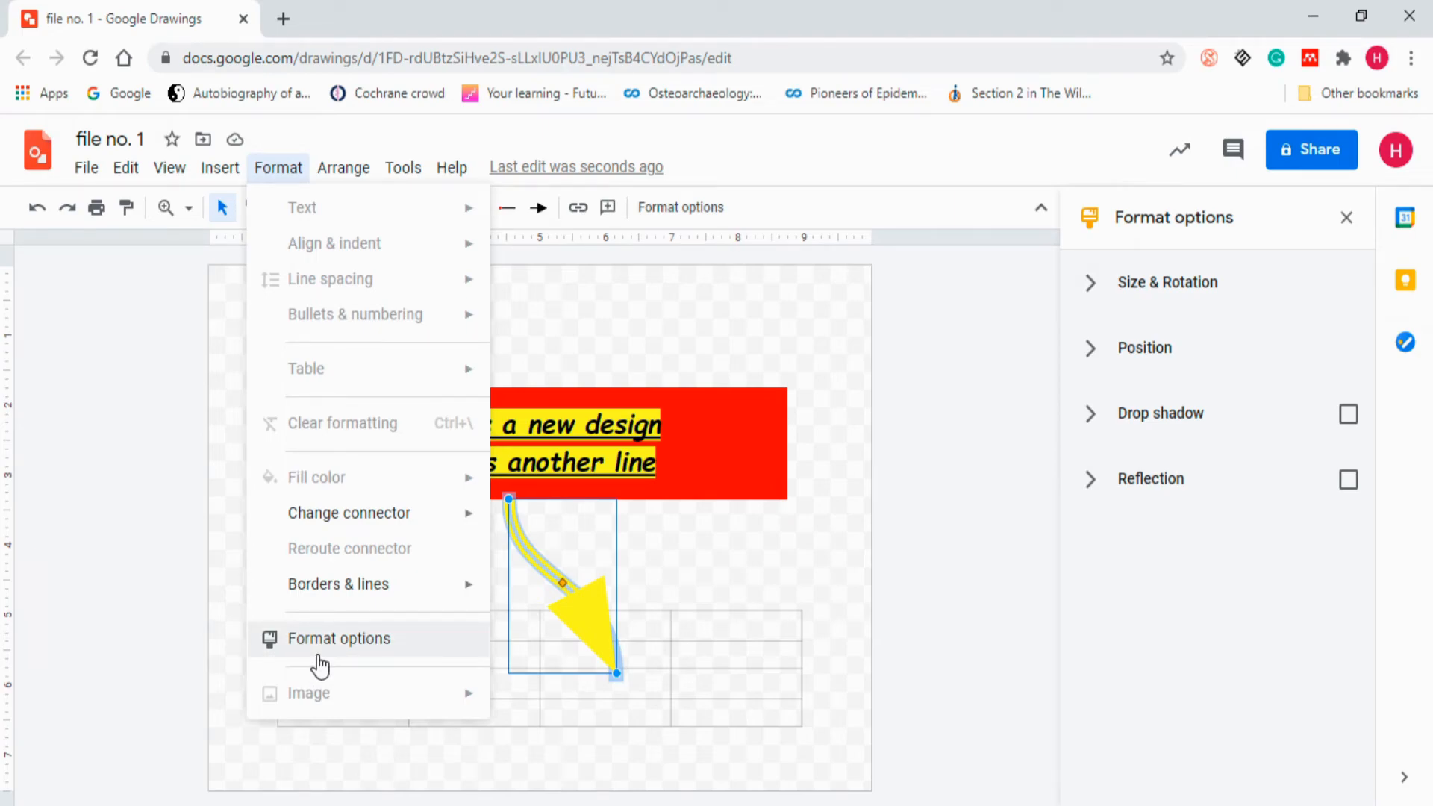
{"action": "left_click", "coordinate": [365, 650]}
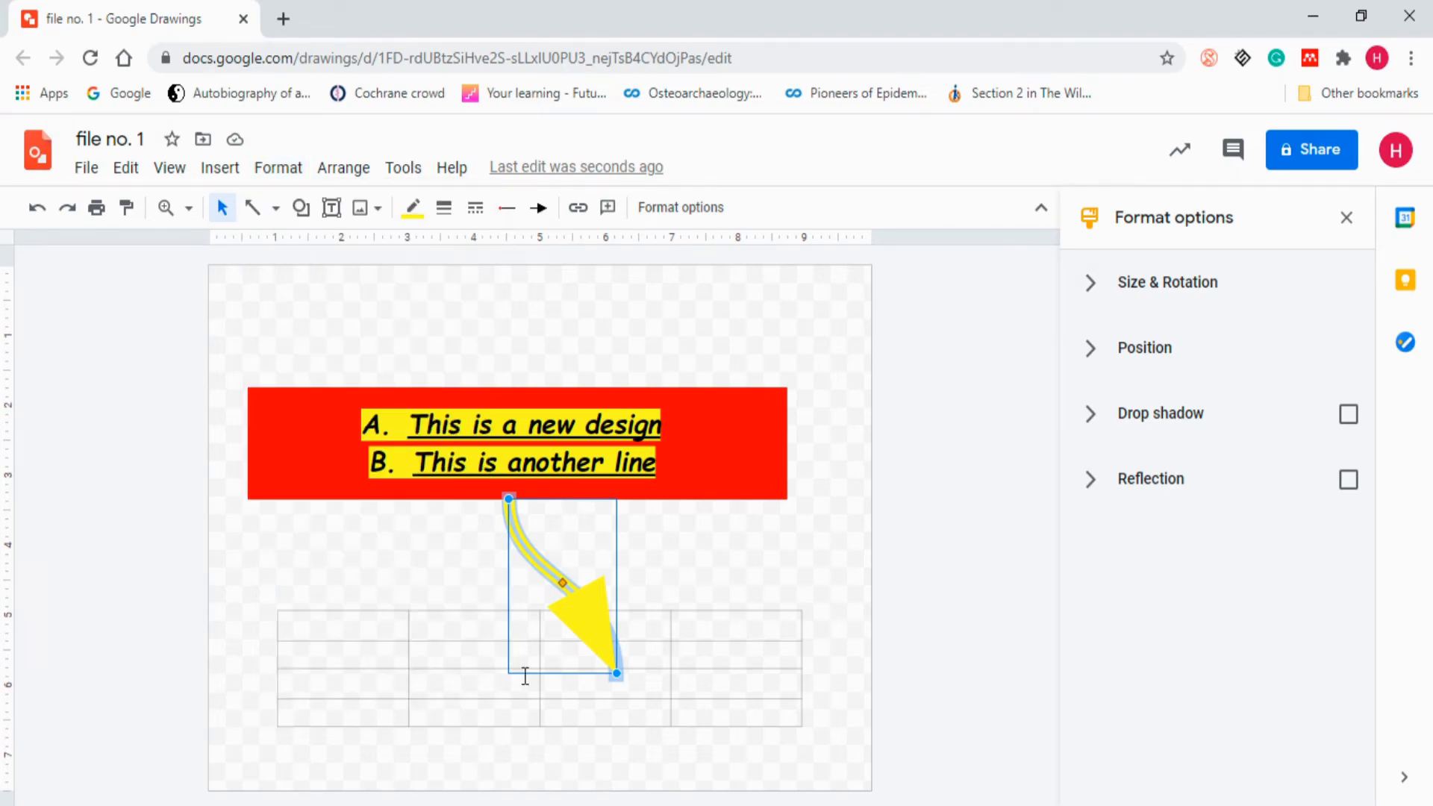
{"action": "left_click", "coordinate": [1346, 217]}
Open the red text box's format options and examine Size & Rotation, Position, Text fitting and Drop shadow.
{"action": "left_click", "coordinate": [880, 496]}
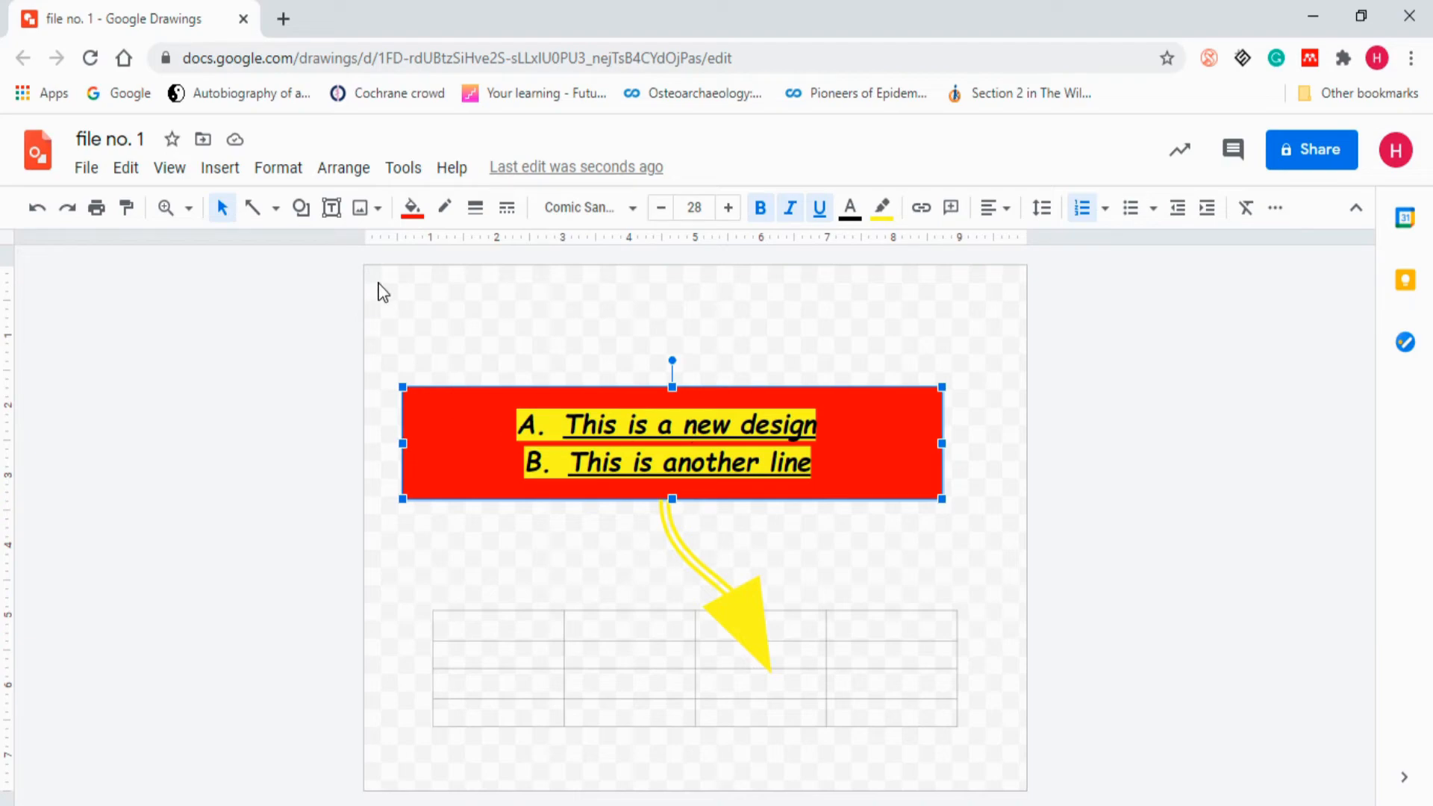
{"action": "left_click", "coordinate": [282, 176]}
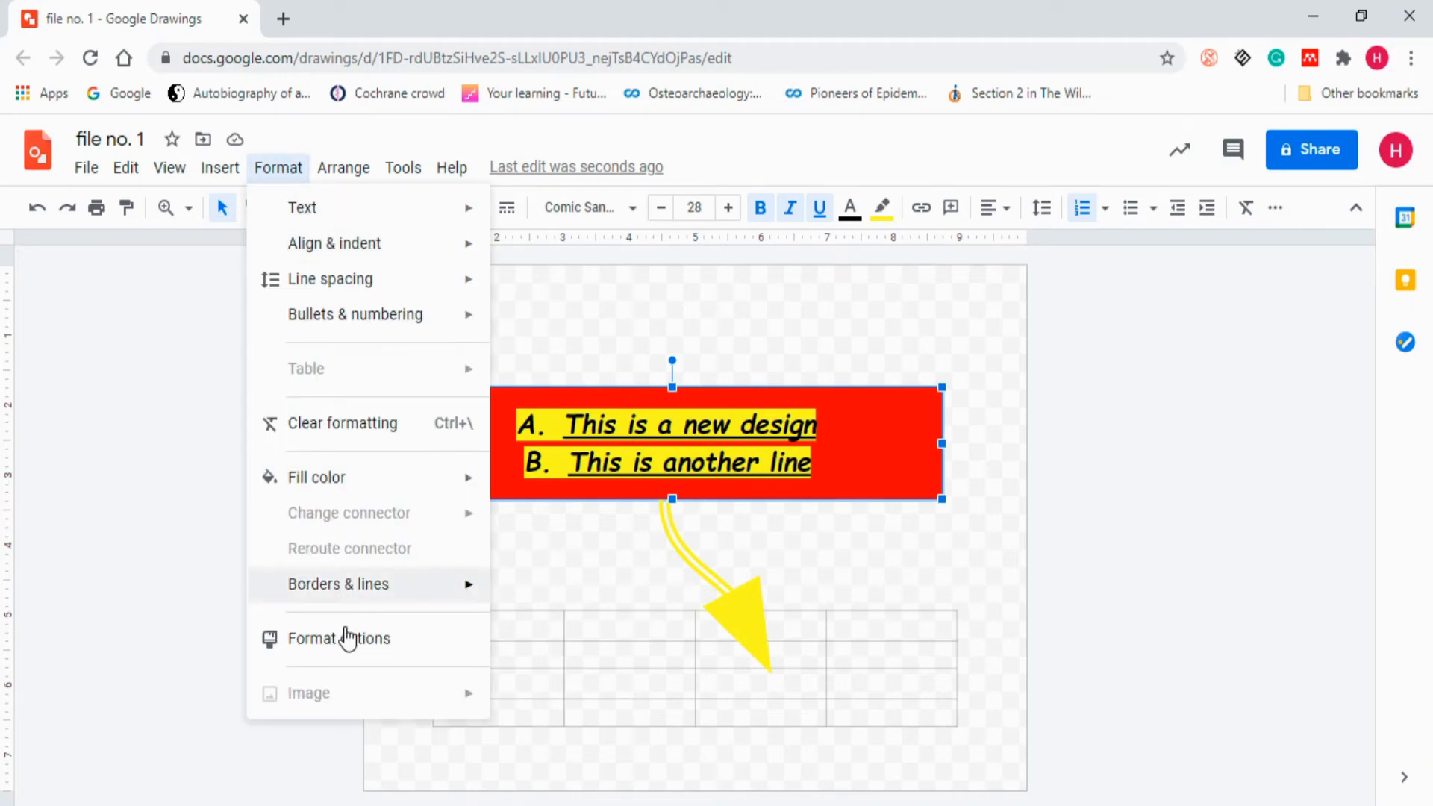
{"action": "left_click", "coordinate": [298, 641]}
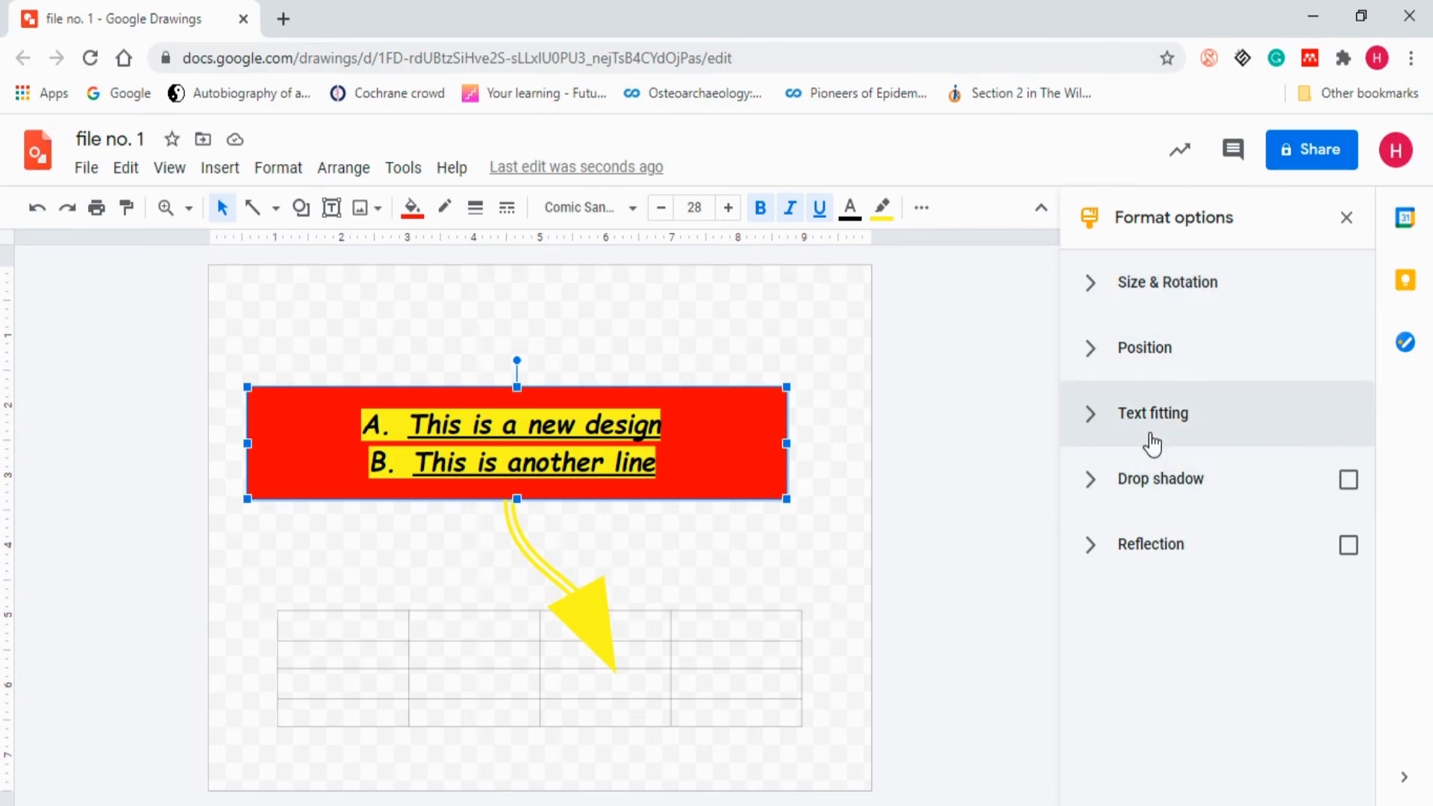
{"action": "left_click", "coordinate": [1102, 291]}
{"action": "scroll", "coordinate": [1103, 336], "scroll_direction": "down", "scroll_amount": 3}
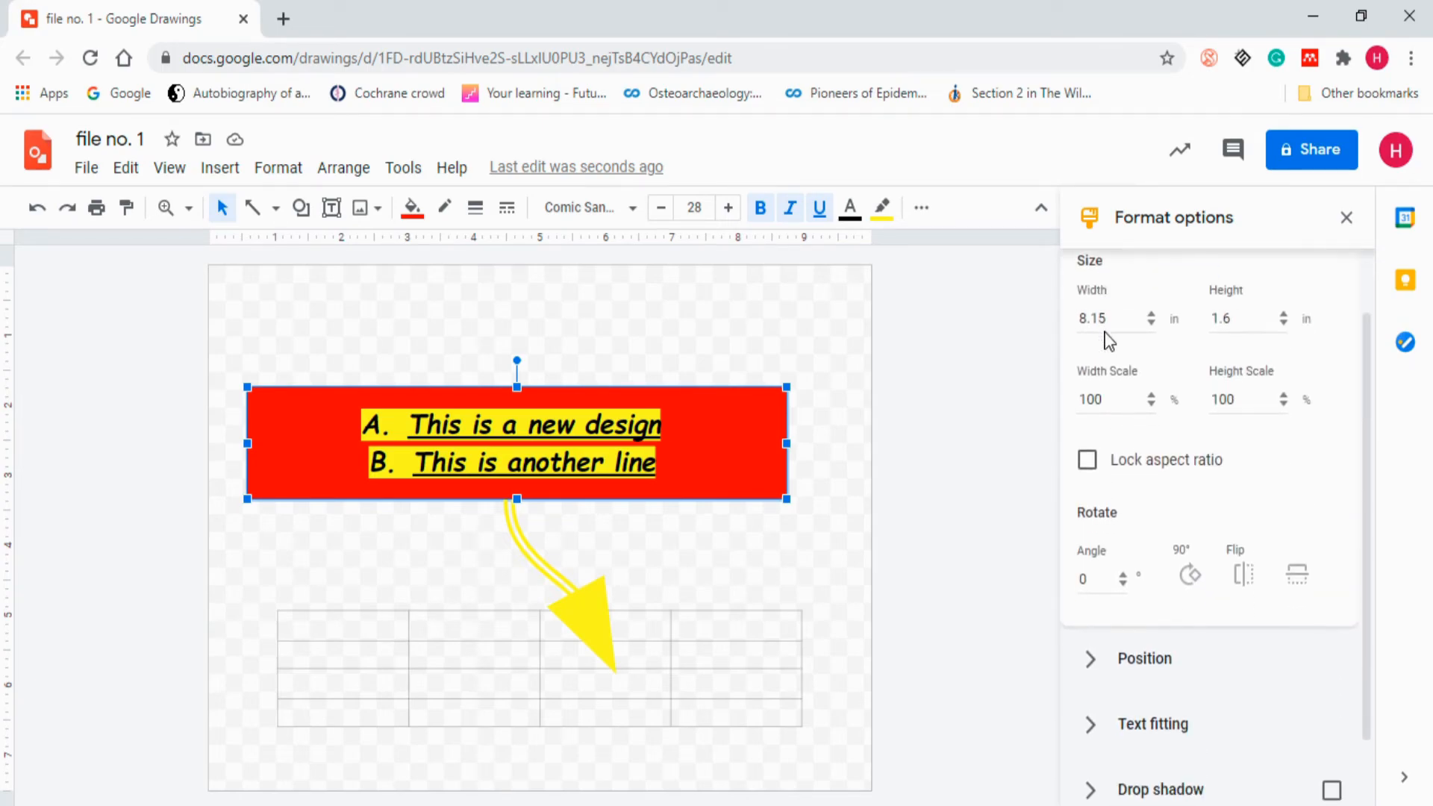
{"action": "left_click", "coordinate": [1084, 600]}
{"action": "scroll", "coordinate": [1081, 598], "scroll_direction": "down", "scroll_amount": 3}
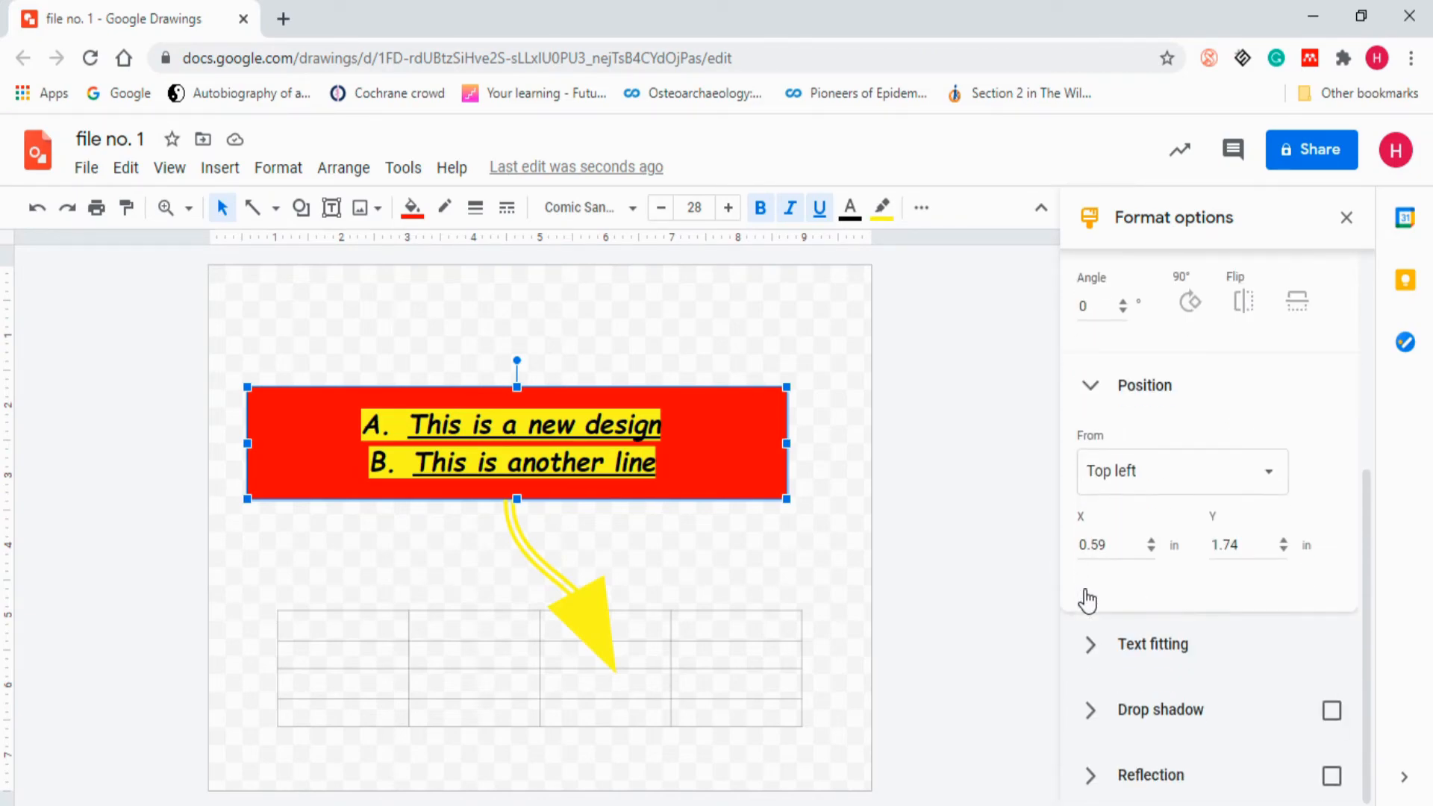
{"action": "left_click", "coordinate": [1089, 654]}
{"action": "scroll", "coordinate": [1088, 656], "scroll_direction": "down", "scroll_amount": 6}
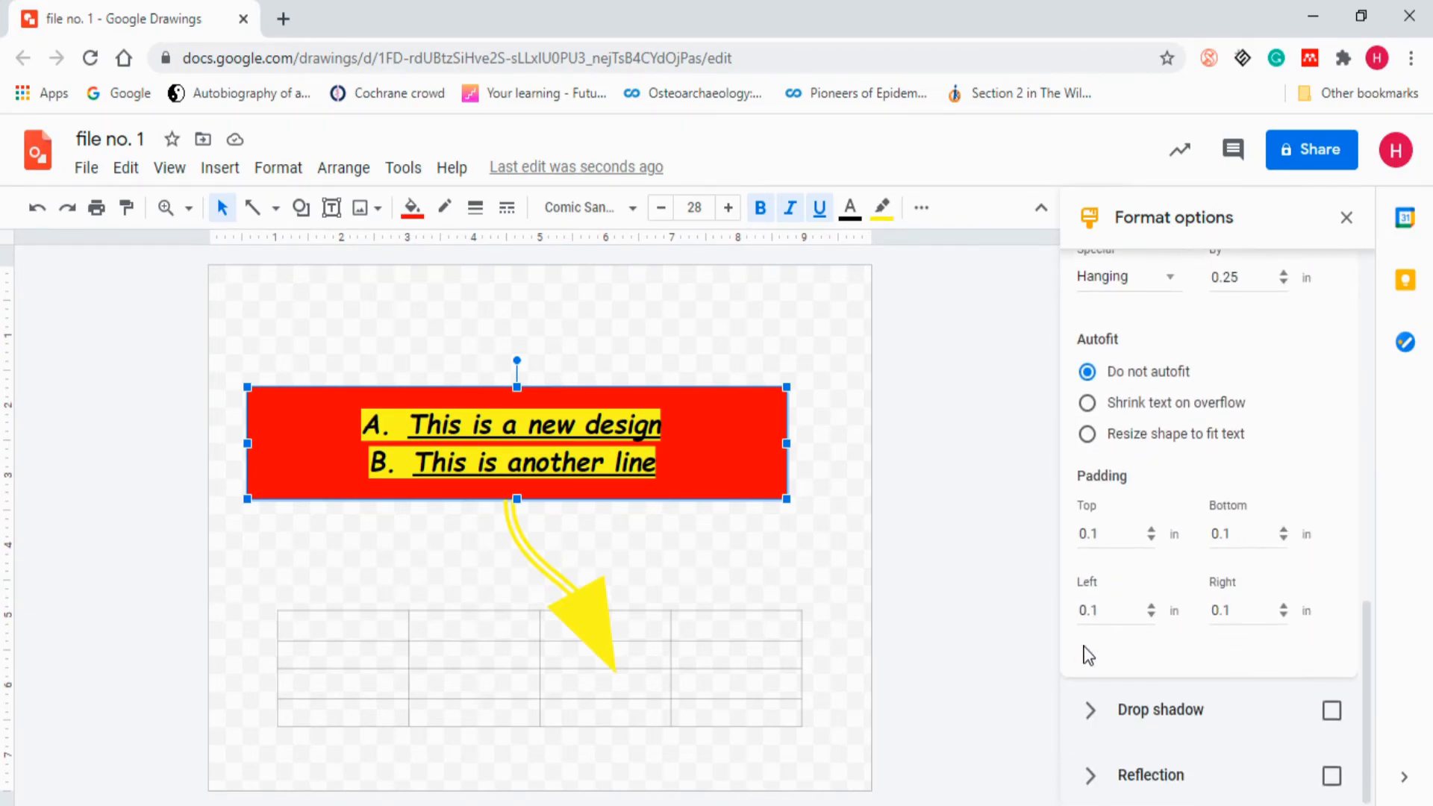
{"action": "left_click", "coordinate": [1094, 713]}
{"action": "left_click", "coordinate": [1099, 713]}
{"action": "left_click", "coordinate": [1317, 713]}
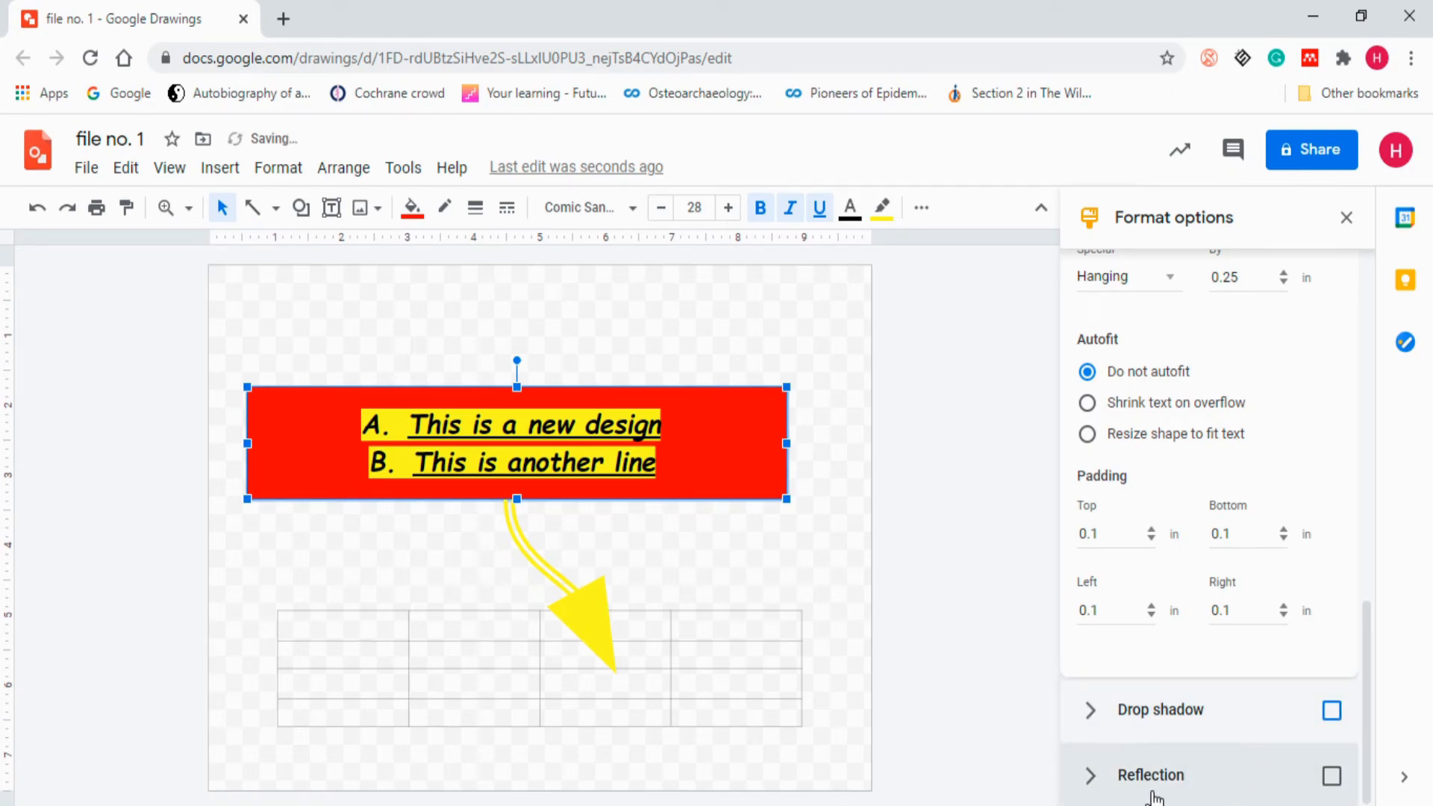
Examine the format options of the connector and of the table, and collapse all expanded sections.
{"action": "left_click", "coordinate": [542, 568]}
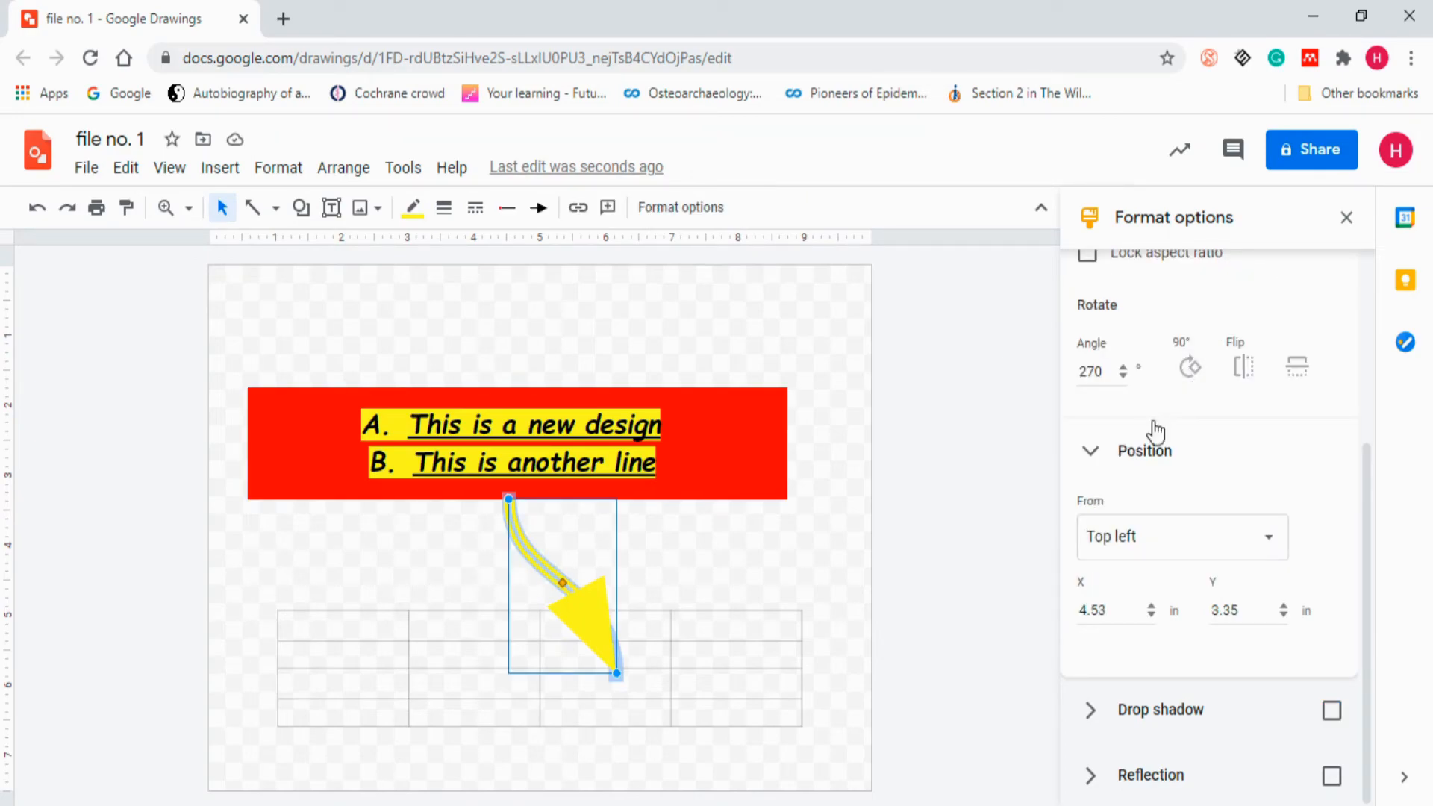
{"action": "left_click", "coordinate": [744, 637]}
{"action": "scroll", "coordinate": [1172, 384], "scroll_direction": "up", "scroll_amount": 4}
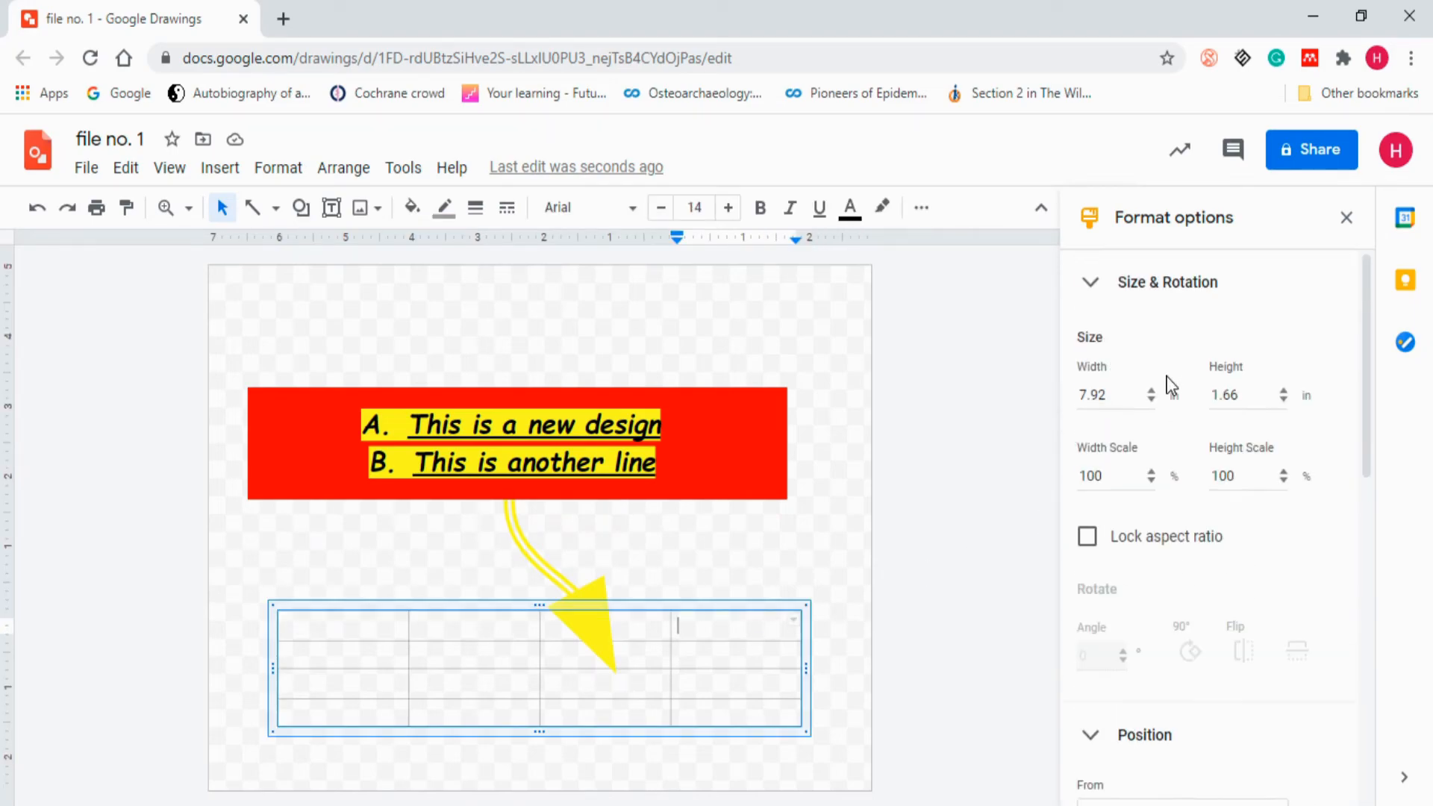
{"action": "left_click", "coordinate": [1091, 289]}
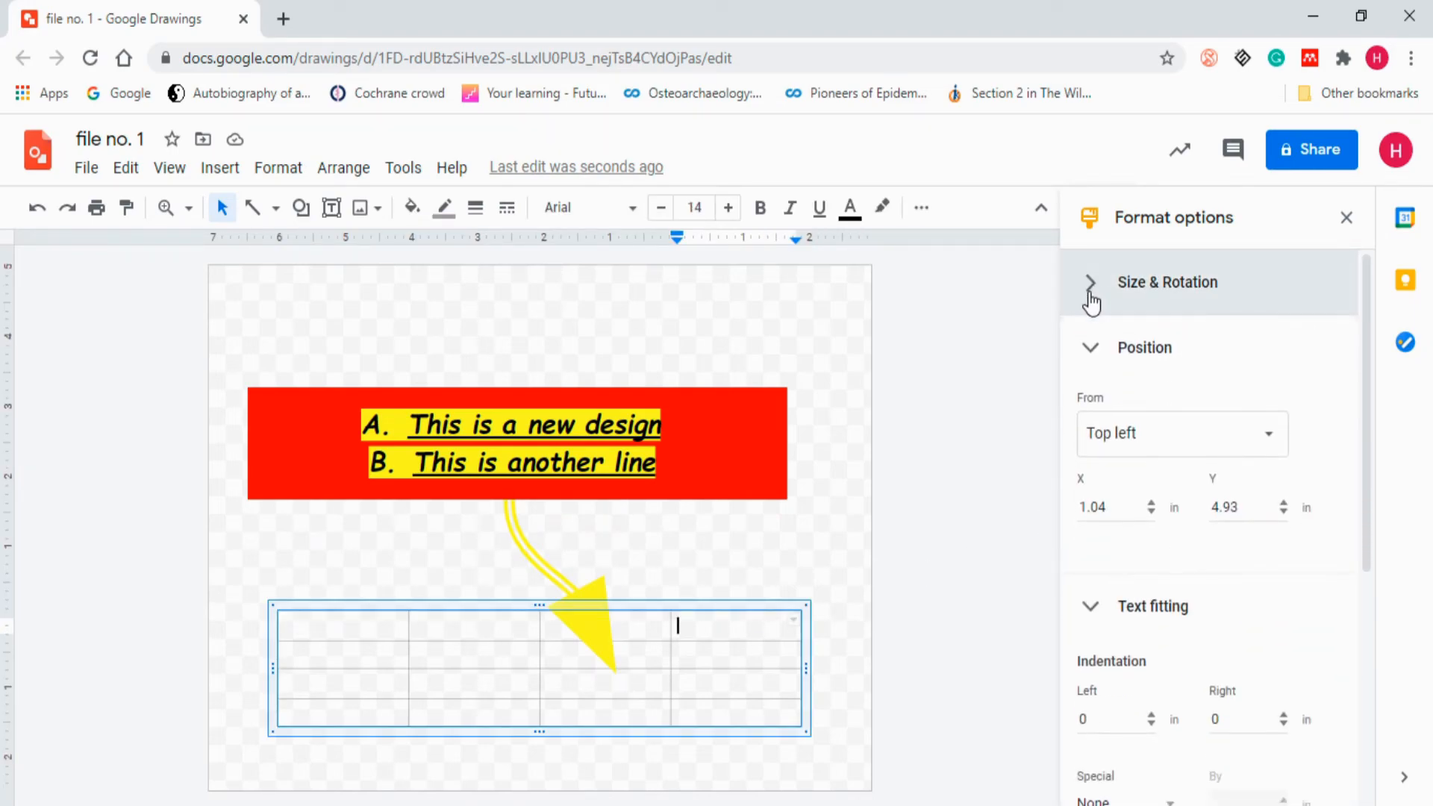
{"action": "left_click", "coordinate": [1091, 358]}
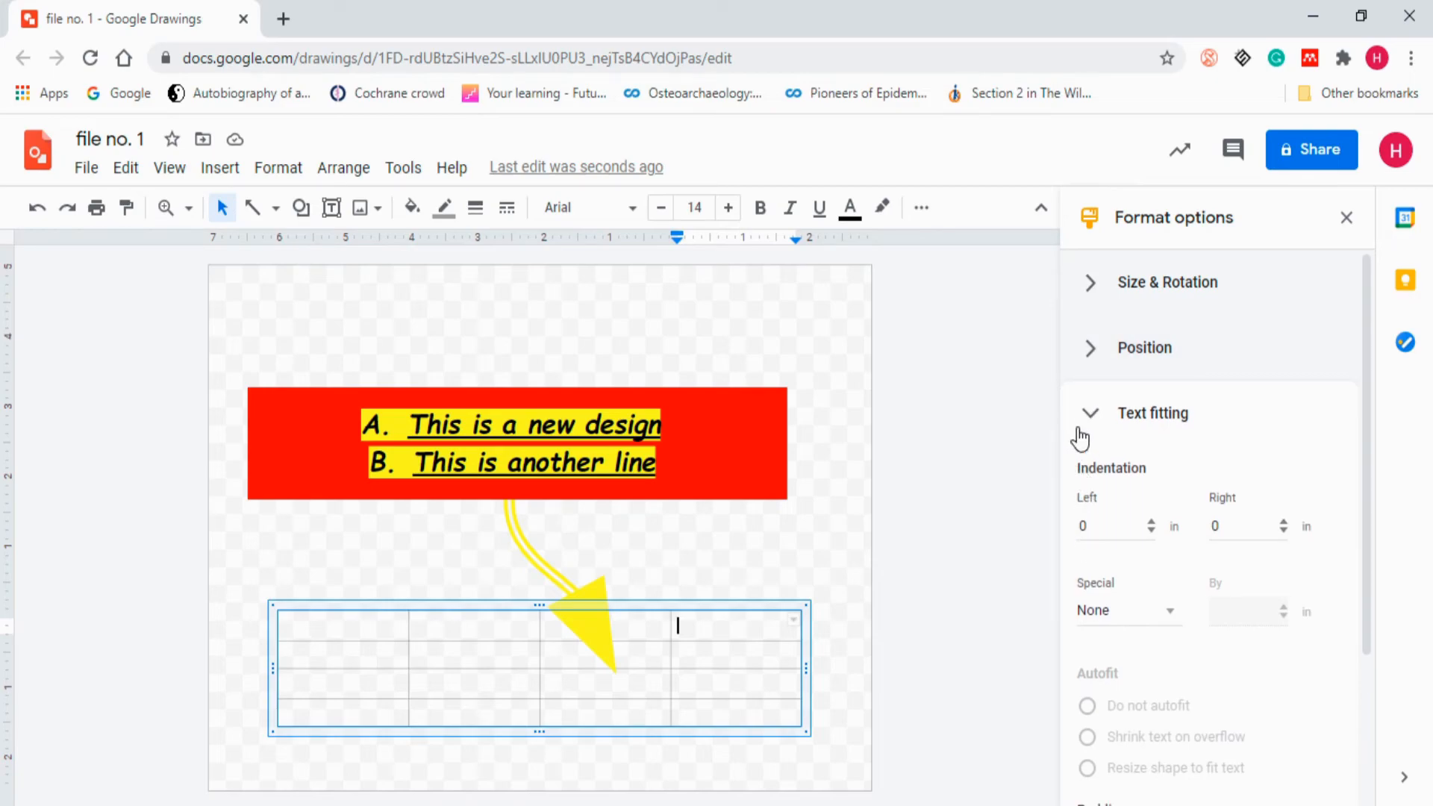
{"action": "left_click", "coordinate": [1082, 435]}
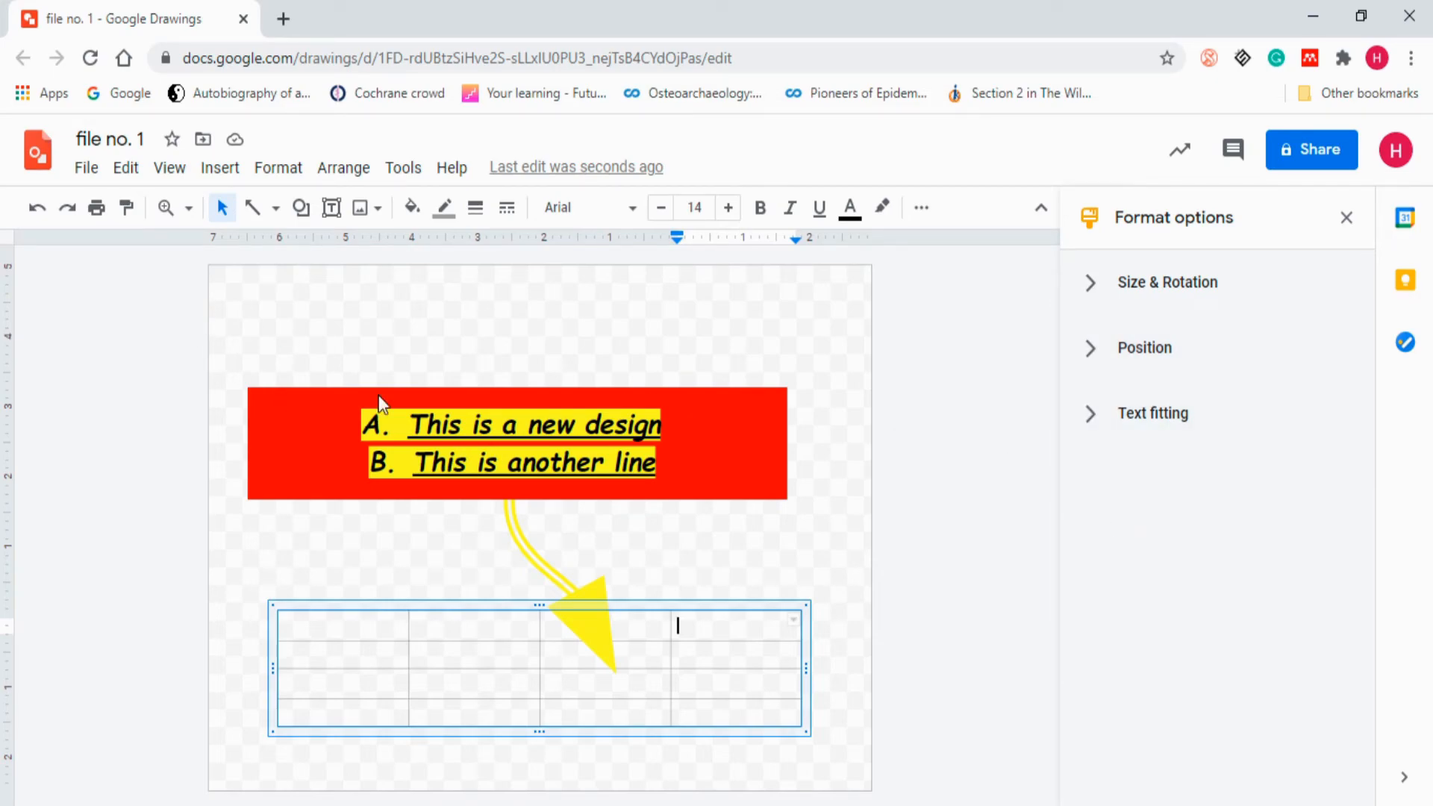
Deselect the table and open the web image search for inserting a picture.
{"action": "left_click", "coordinate": [291, 170]}
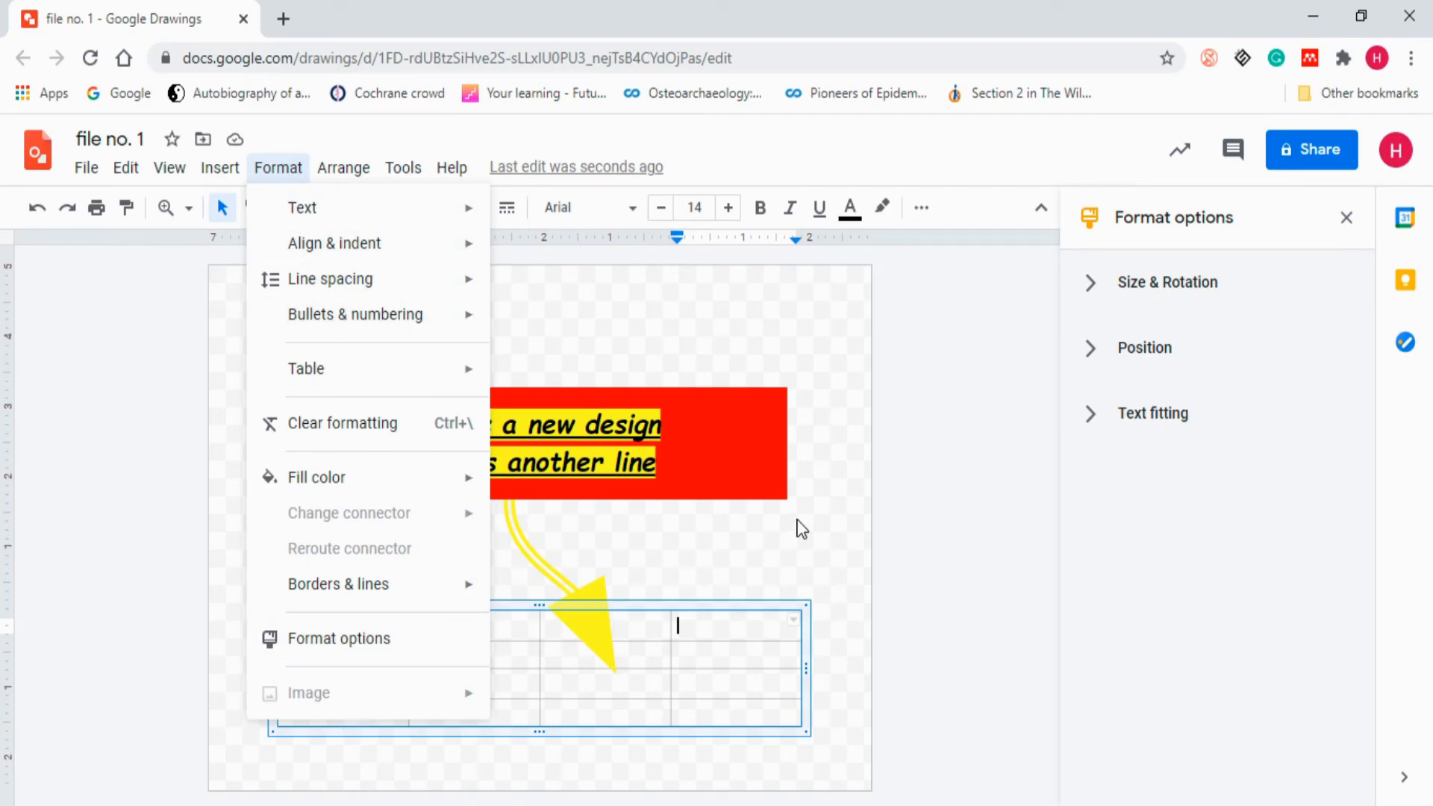
{"action": "left_click", "coordinate": [741, 583]}
{"action": "left_click", "coordinate": [212, 173]}
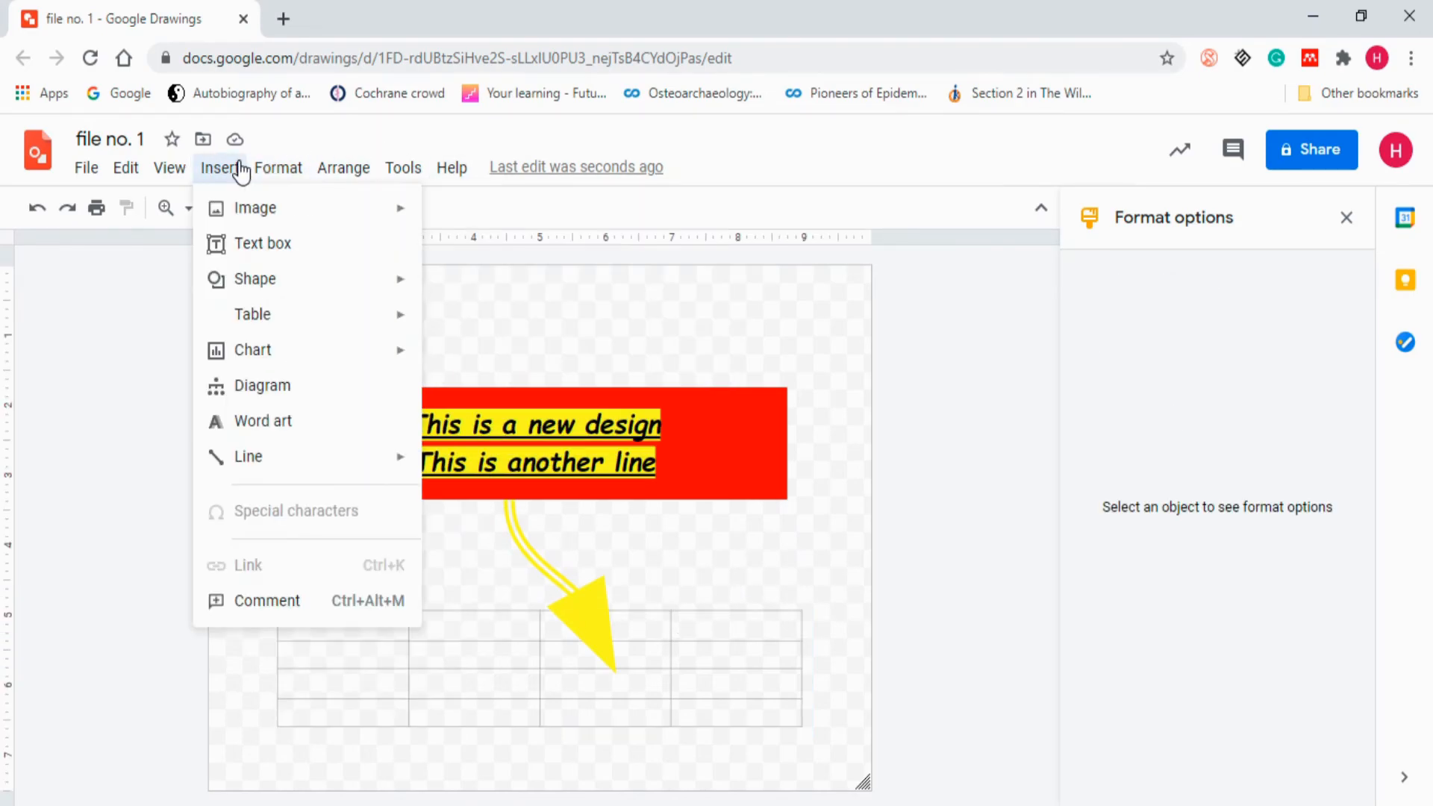
{"action": "mouse_move", "coordinate": [279, 167]}
{"action": "mouse_move", "coordinate": [221, 173]}
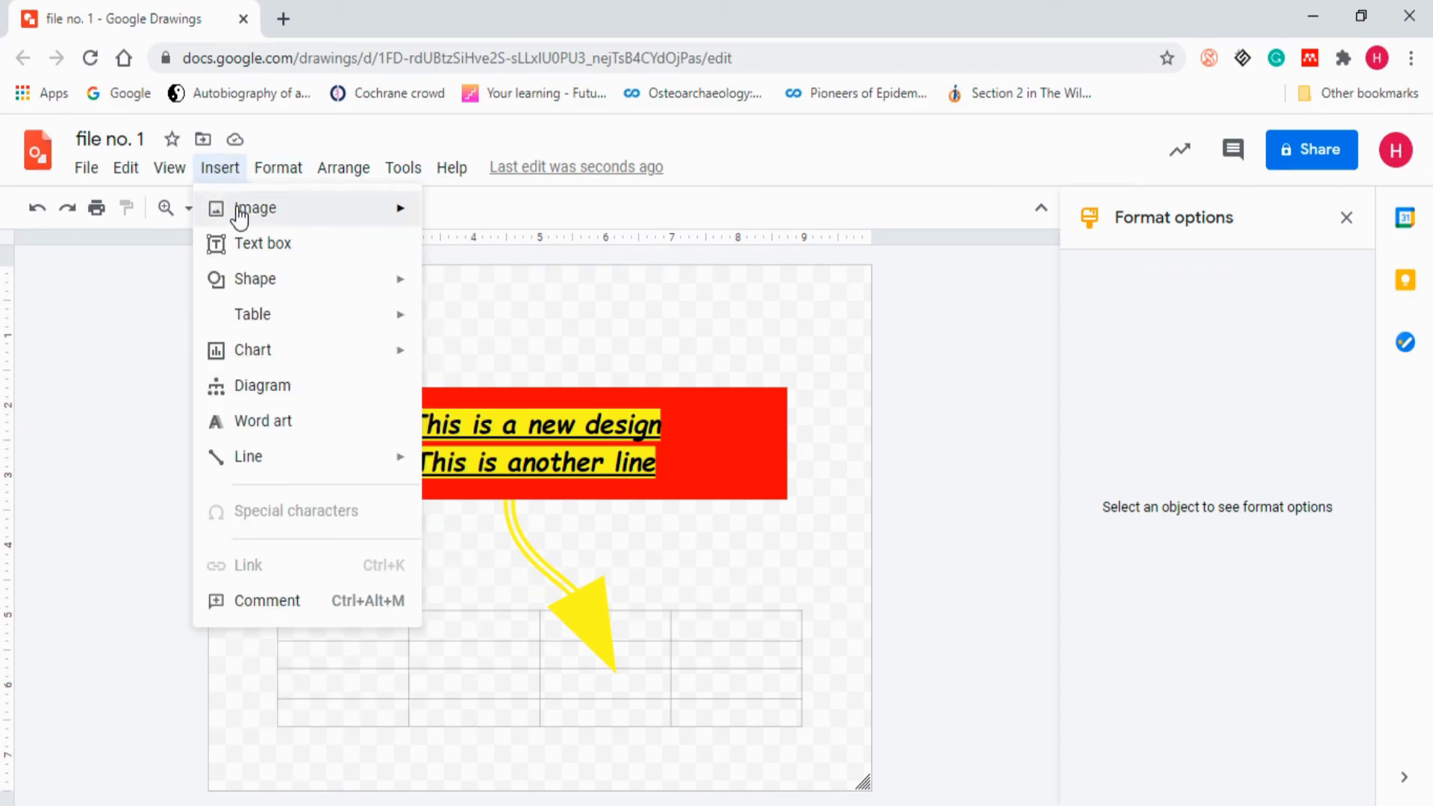
{"action": "mouse_move", "coordinate": [238, 213]}
{"action": "left_click", "coordinate": [552, 254]}
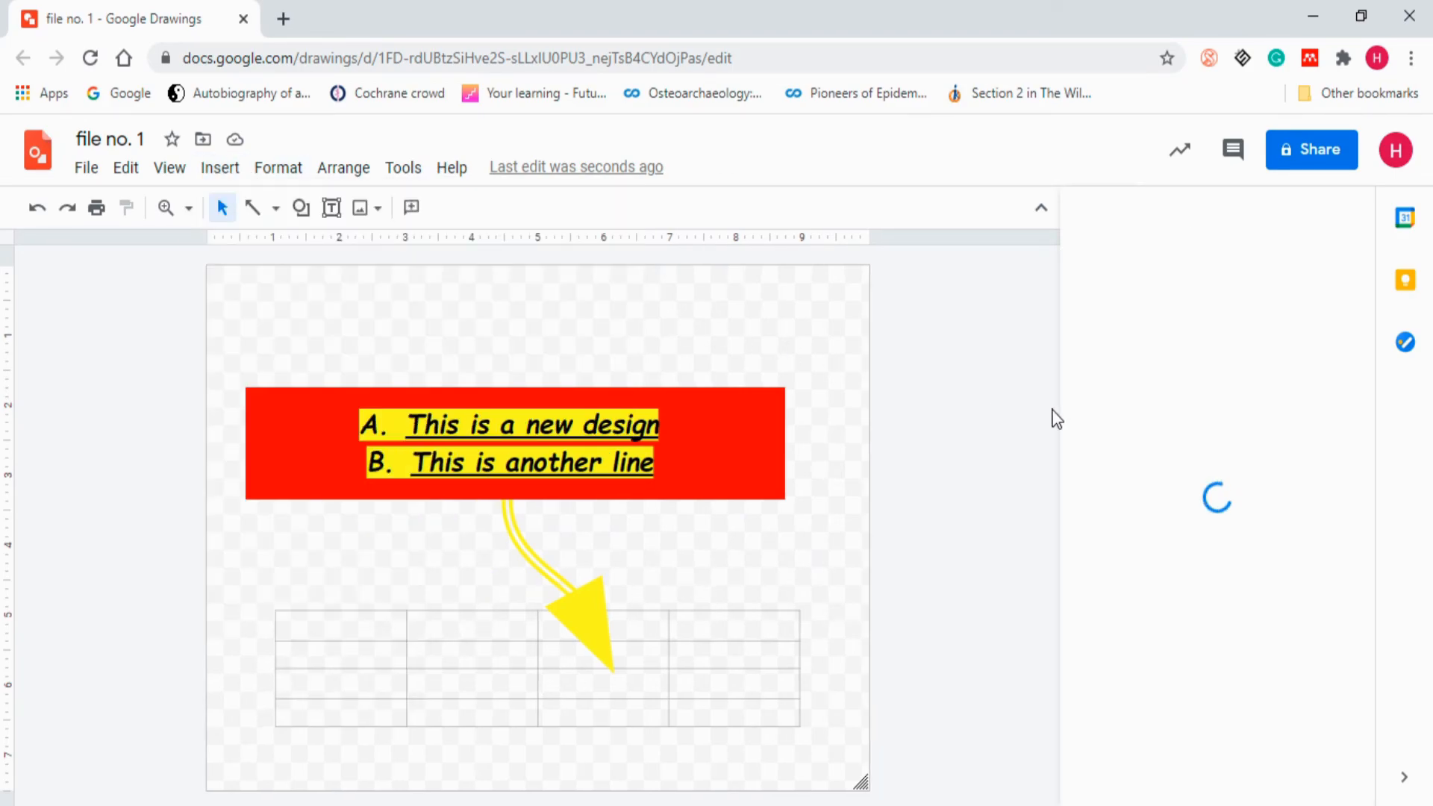
Search the web images for "microsoft" and insert the Microsoft logo with the four squares above the name.
{"action": "type", "text": "ic"}
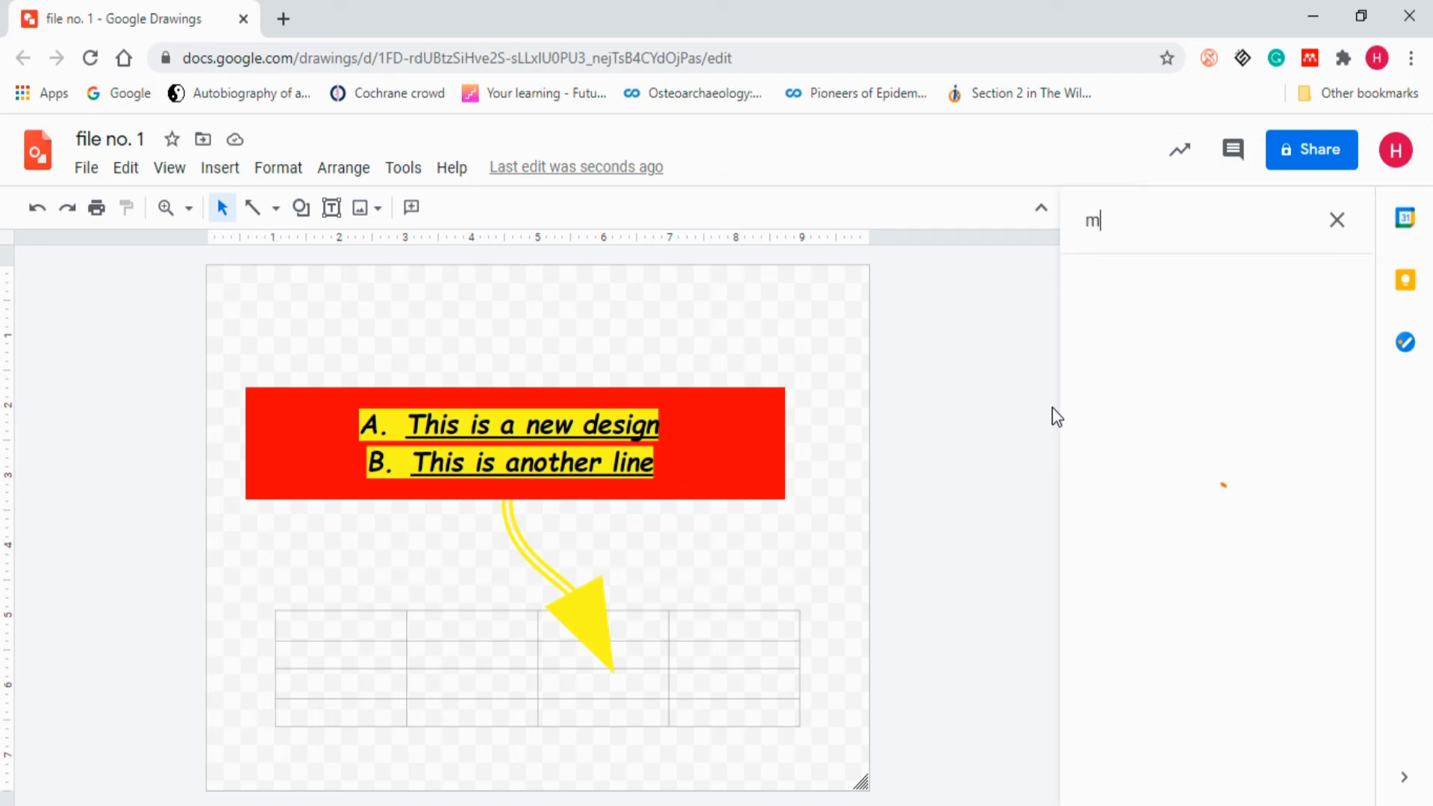
{"action": "type", "text": "r"}
{"action": "key", "text": "BackSpace"}
{"action": "key", "text": "BackSpace"}
{"action": "key", "text": "BackSpace"}
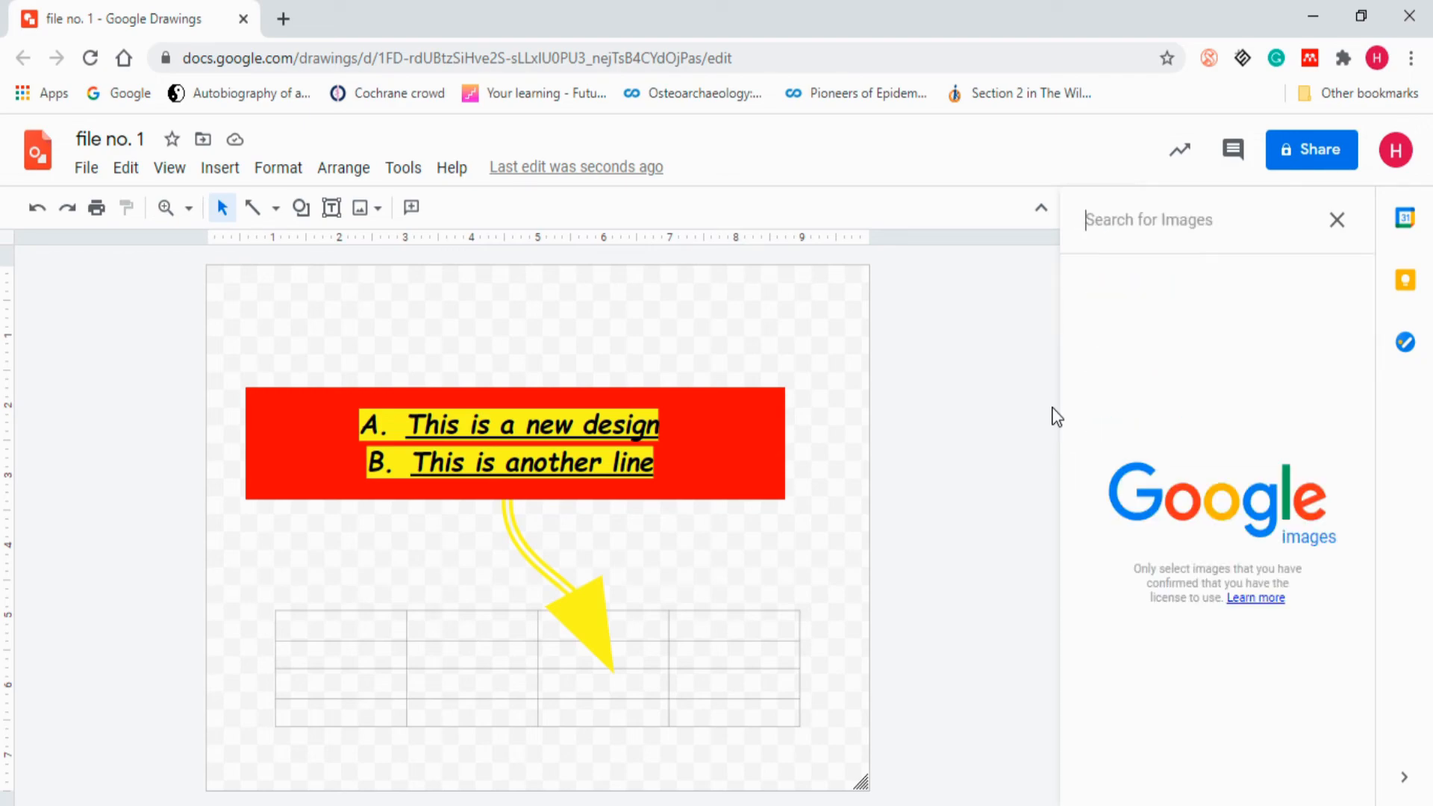
{"action": "type", "text": "micros"}
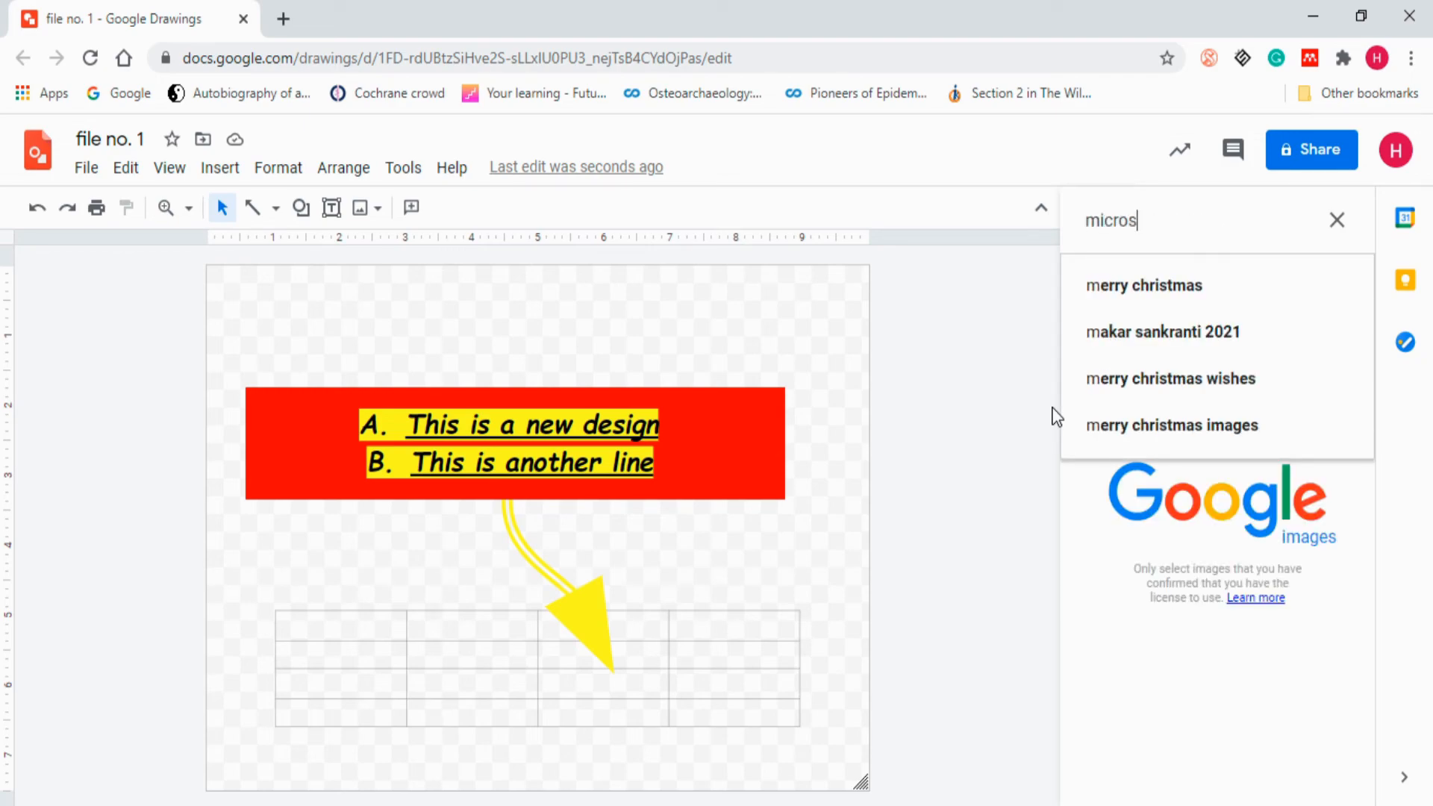
{"action": "type", "text": "oft"}
{"action": "key", "text": "Return"}
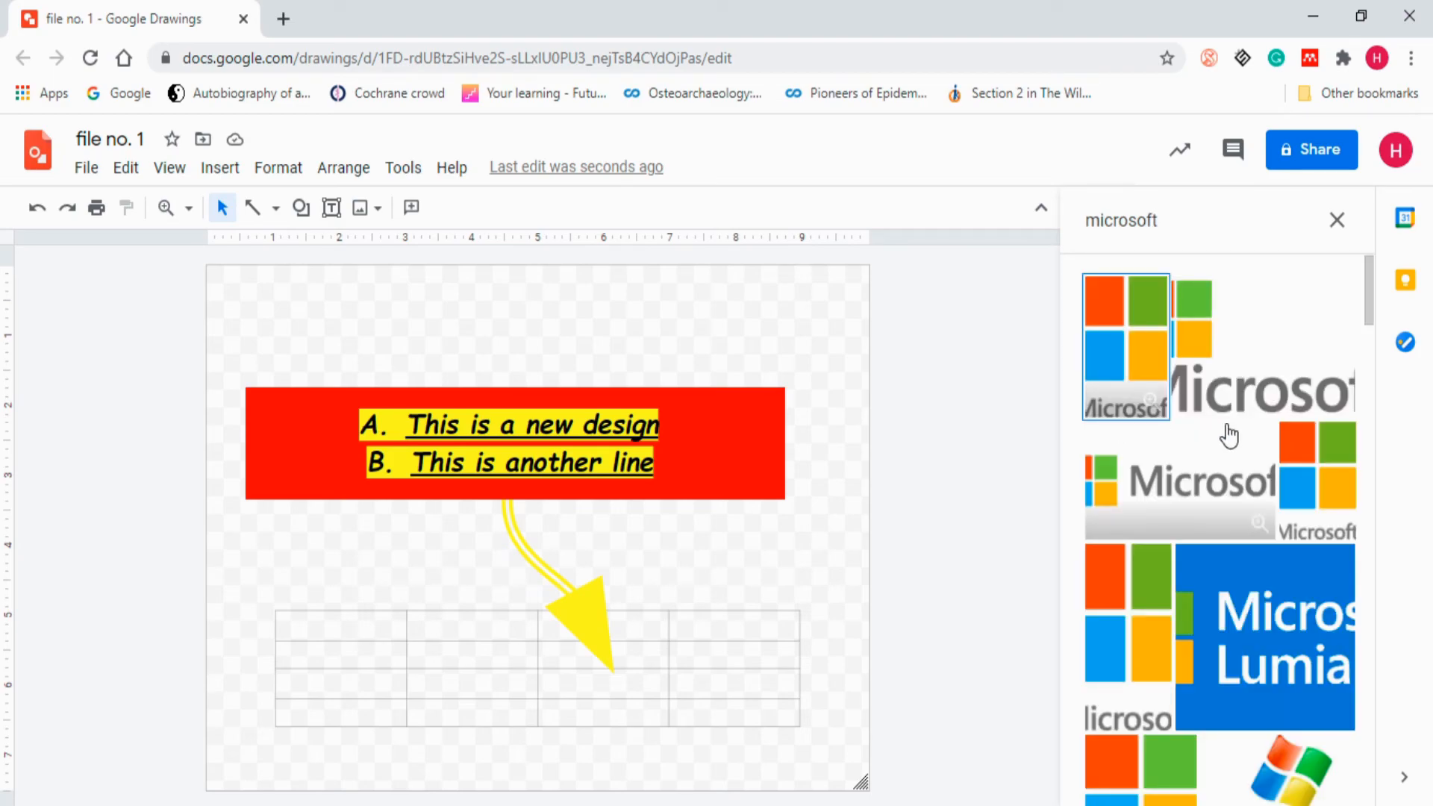
{"action": "left_click", "coordinate": [1242, 426]}
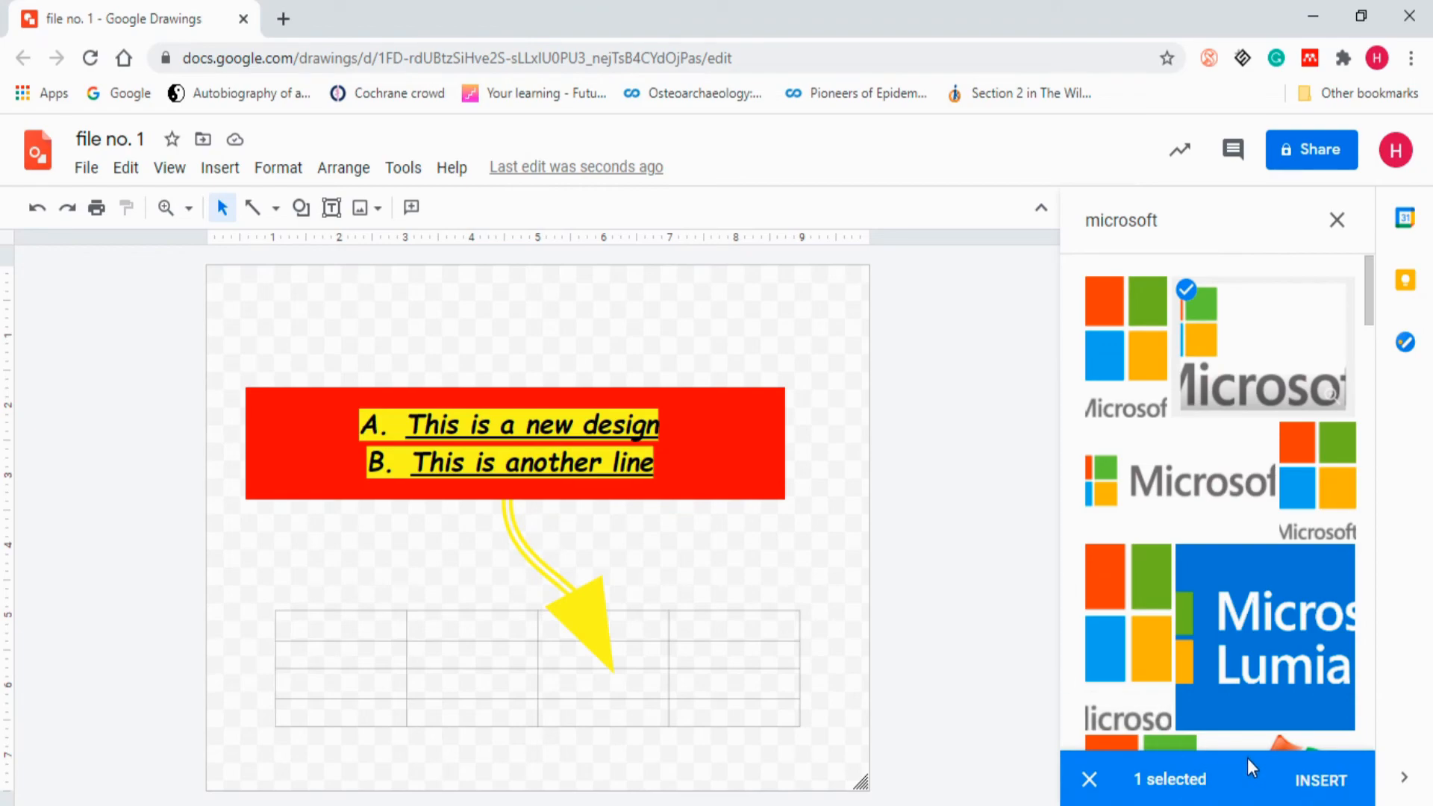
{"action": "left_click", "coordinate": [1311, 781]}
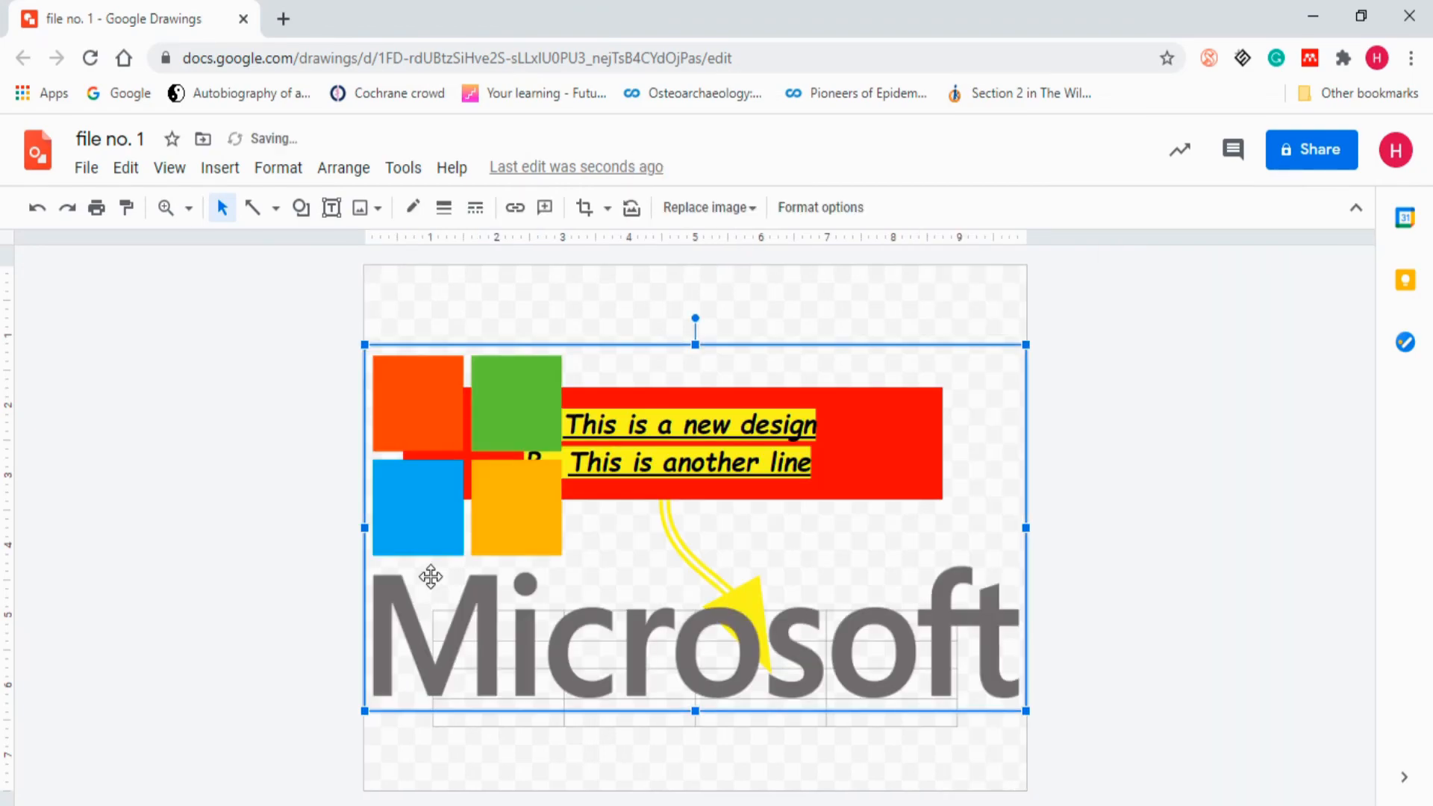
Examine the crop, replace and reset options for the Microsoft logo, and deselect it.
{"action": "left_click", "coordinate": [271, 169]}
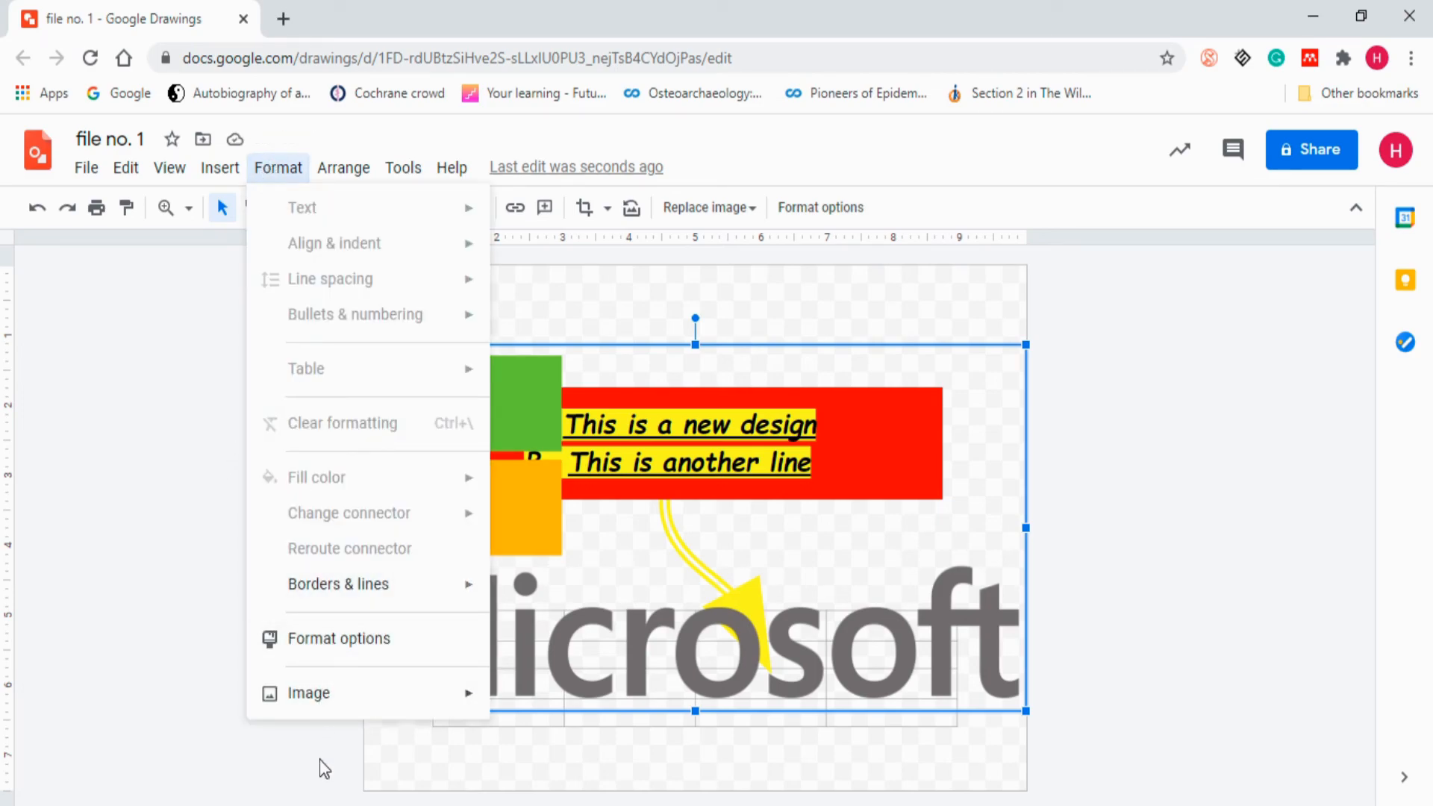
{"action": "mouse_move", "coordinate": [333, 710]}
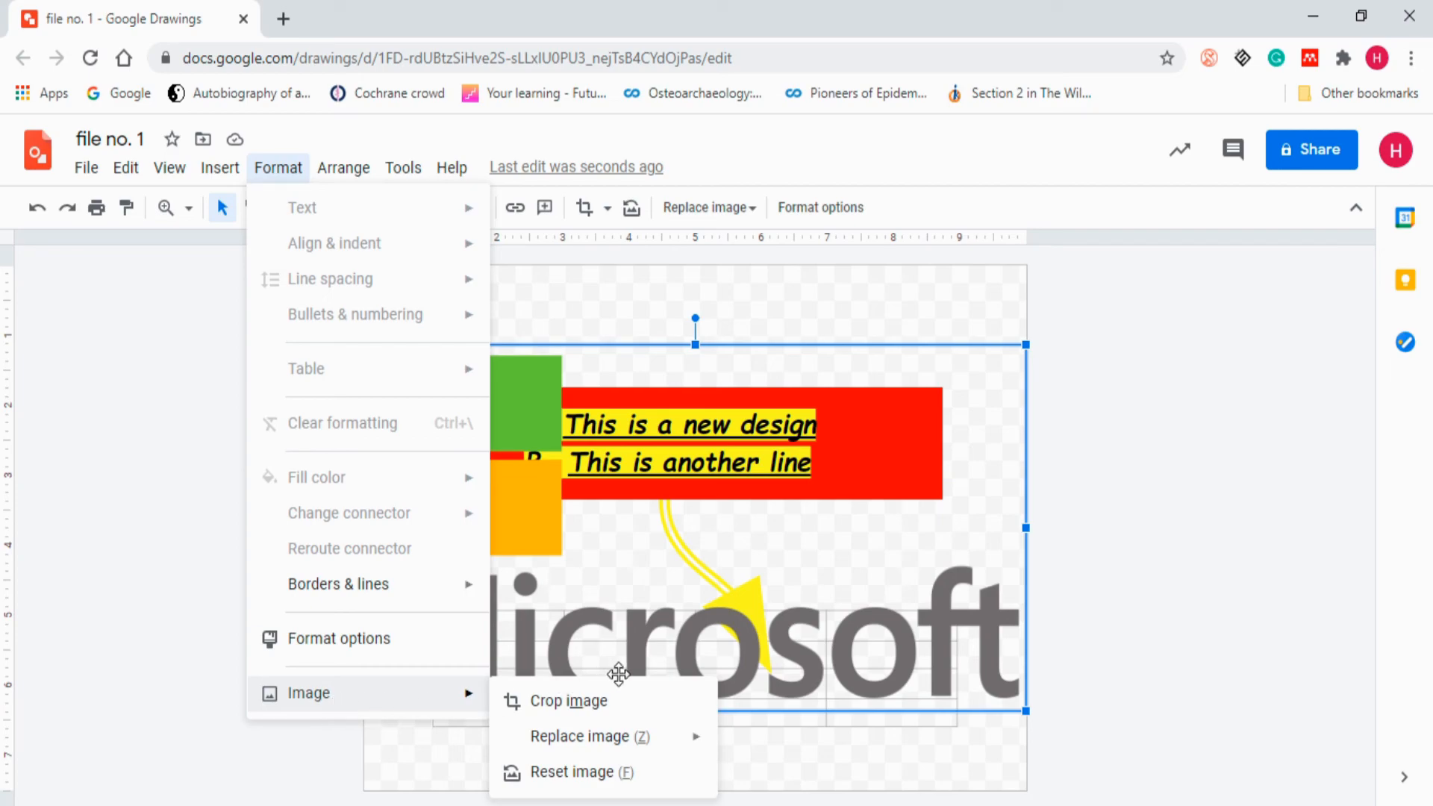
{"action": "mouse_move", "coordinate": [642, 746]}
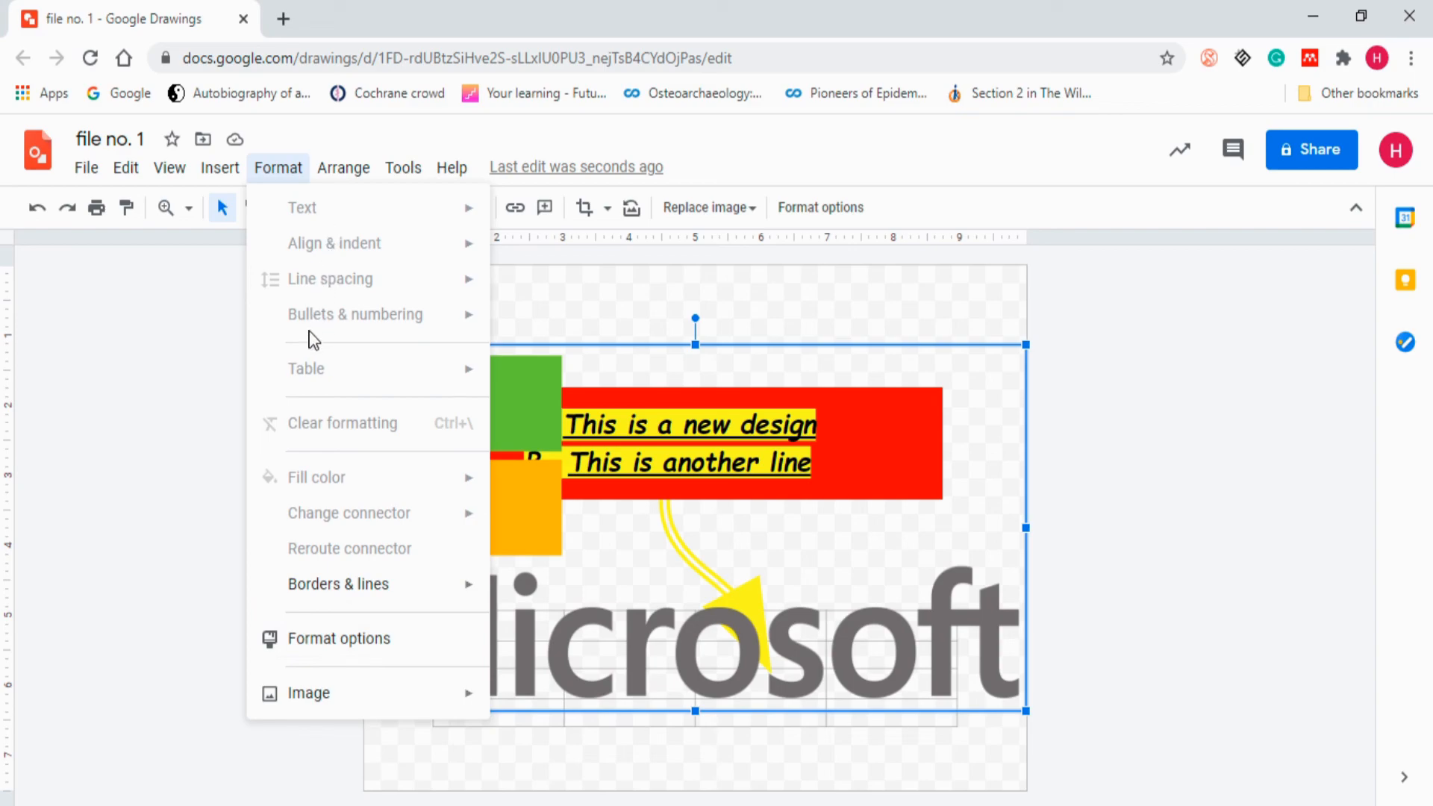
{"action": "left_click", "coordinate": [173, 496]}
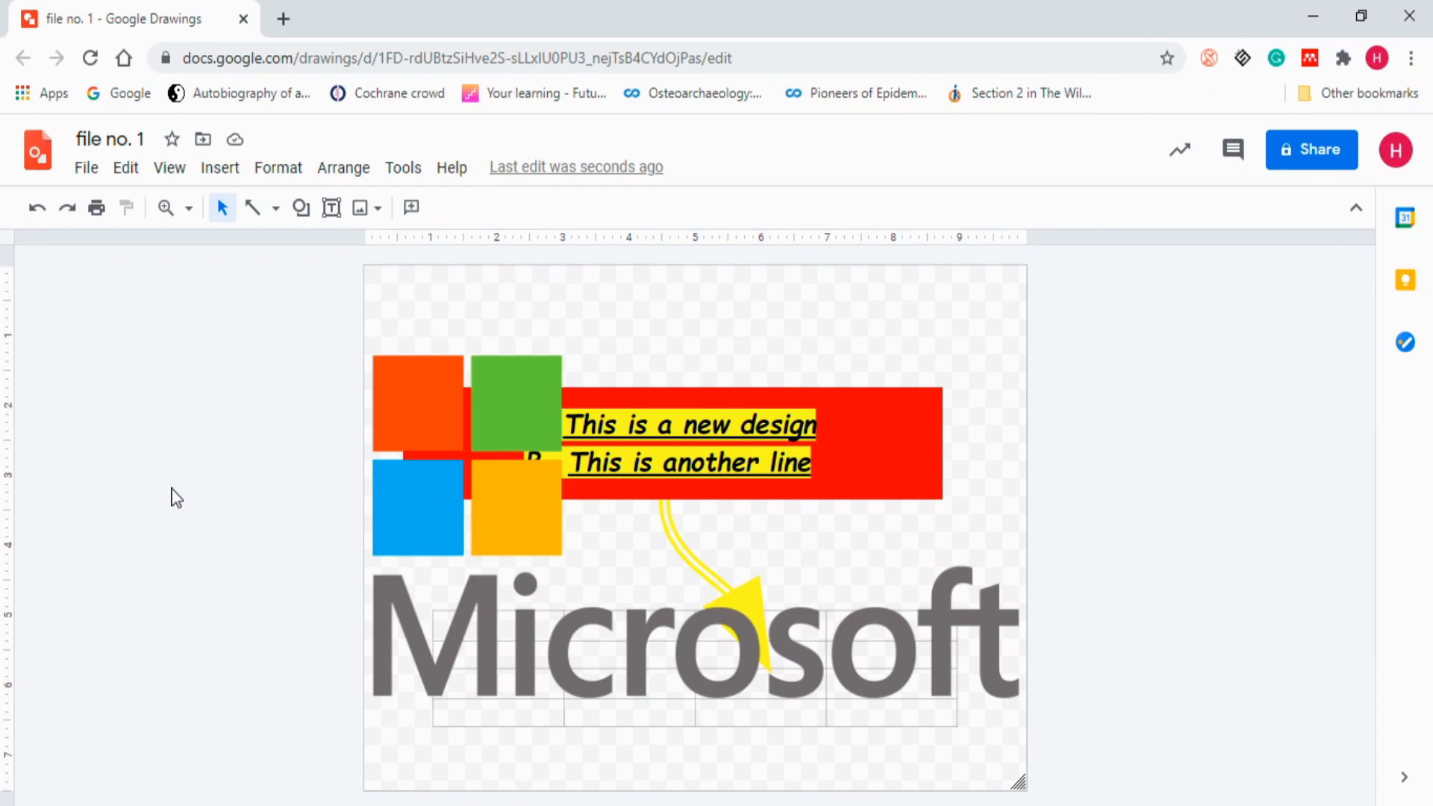